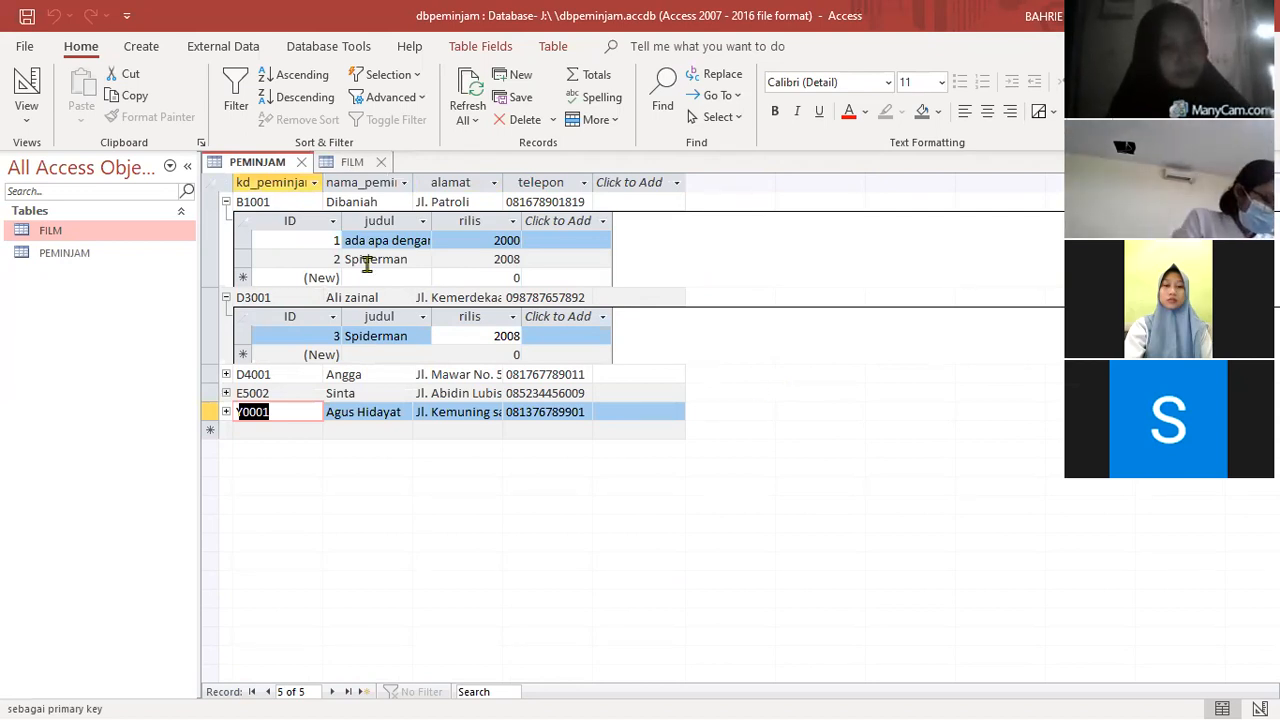
- Collapse the two expanded film subdatasheets under the first two borrowers in the PEMINJAM table
click(225, 203)
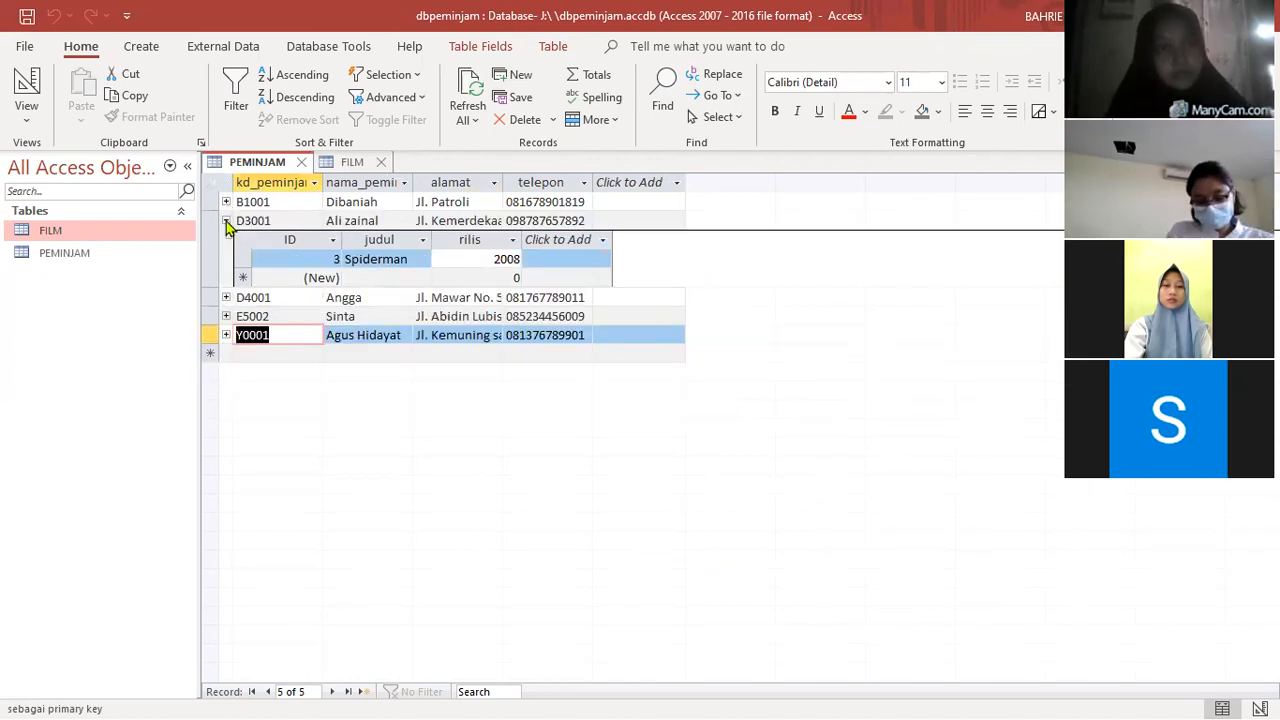
click(226, 221)
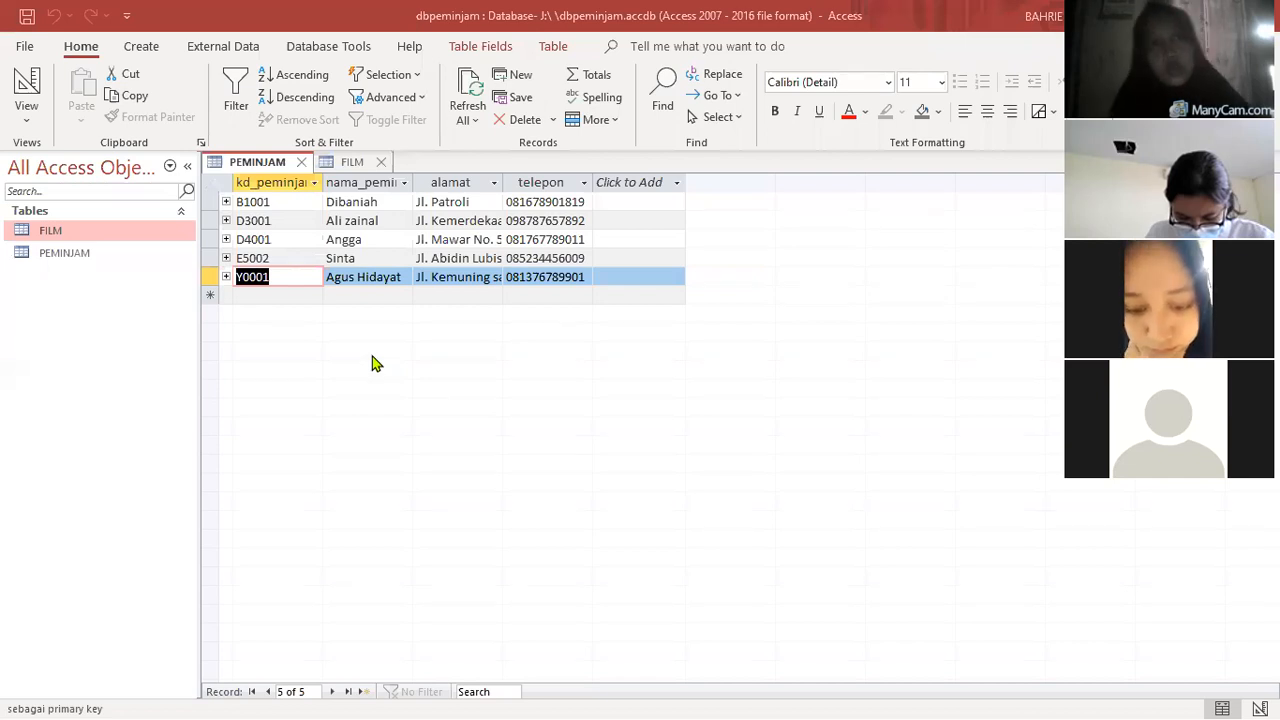
- Create a new query in design view, close its property sheet and add the FILM table to it
click(145, 48)
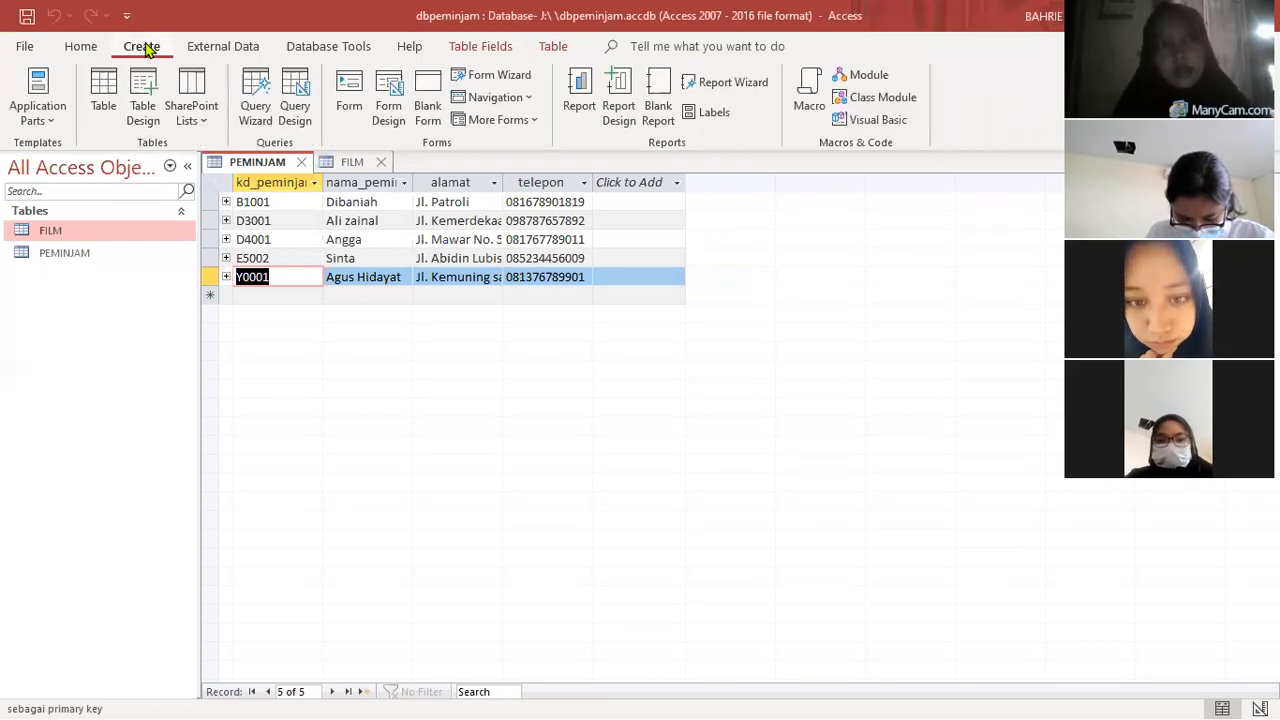
click(296, 108)
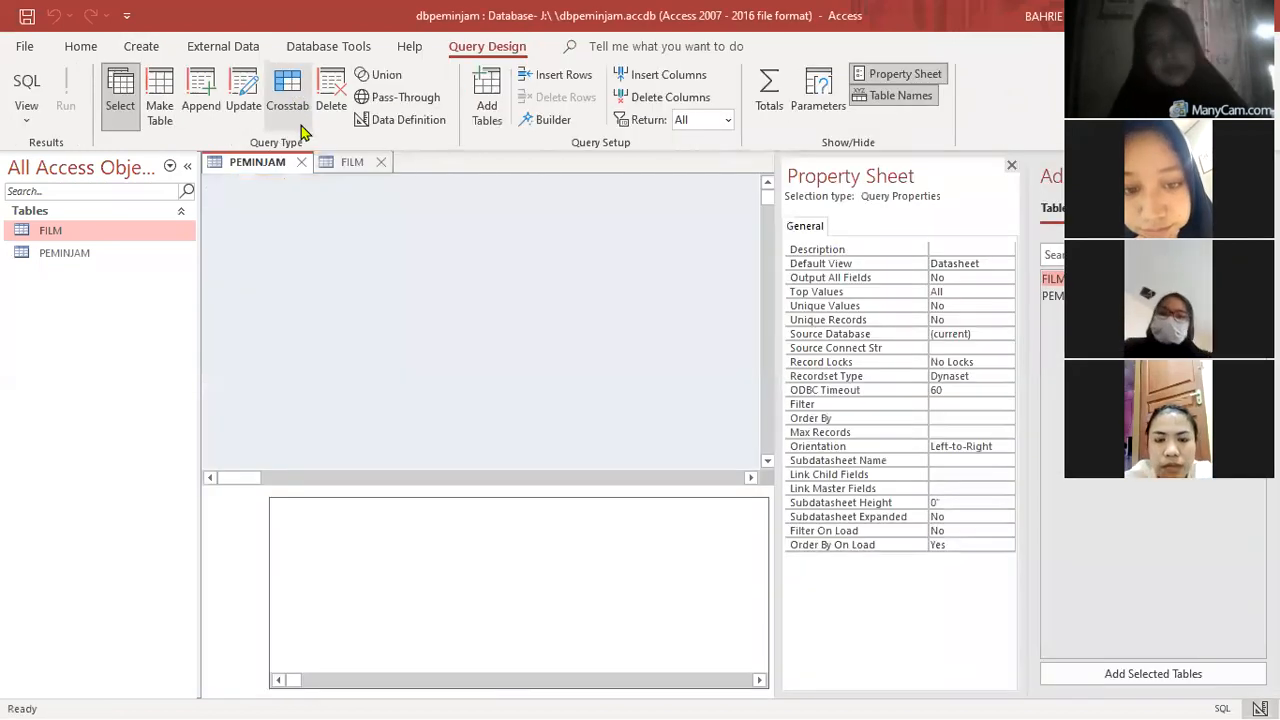
click(1011, 168)
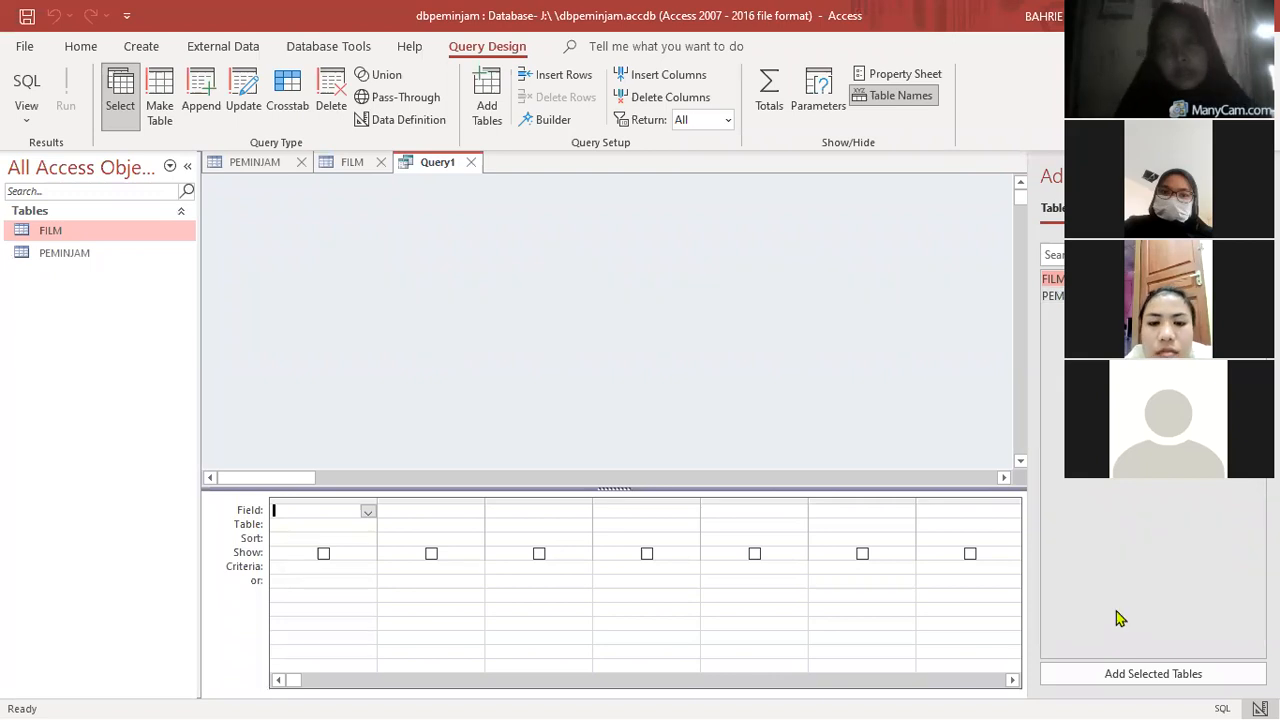
double_click(1052, 287)
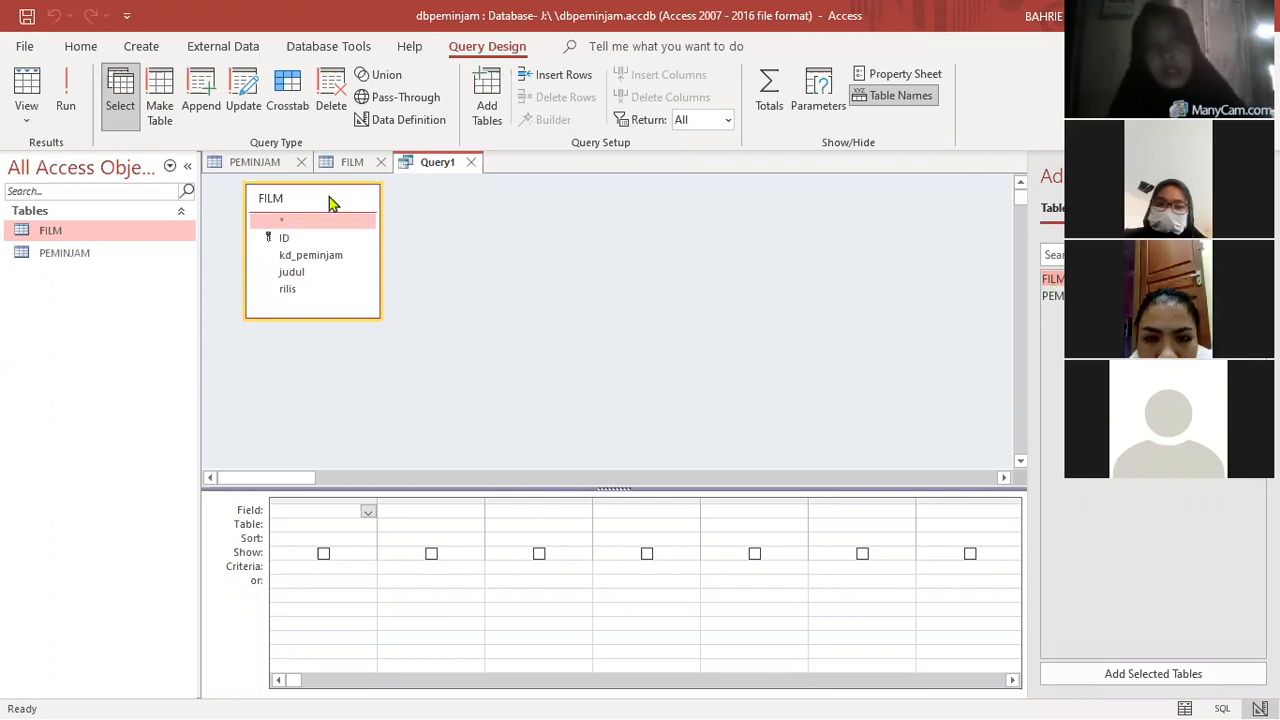
drag(329, 197, 379, 203)
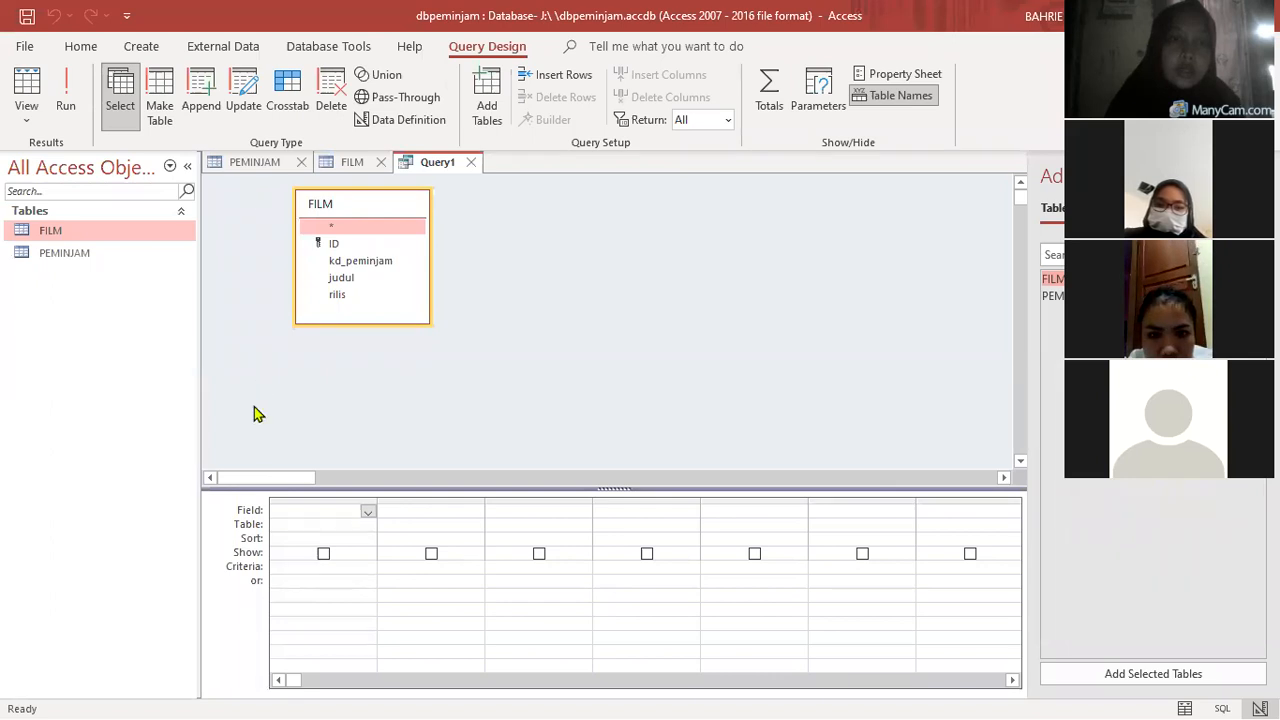
- Add the ID, kd_peminjam, judul and rilis fields of the FILM table to the query grid
click(333, 244)
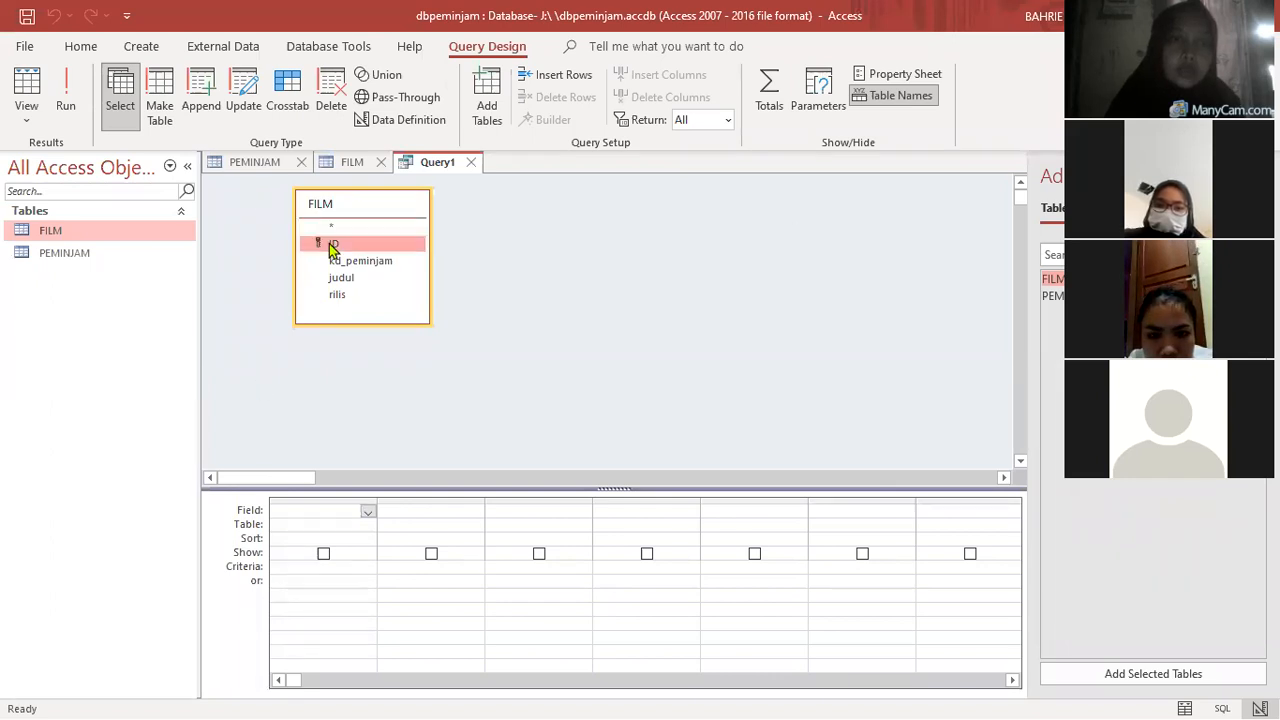
double_click(342, 244)
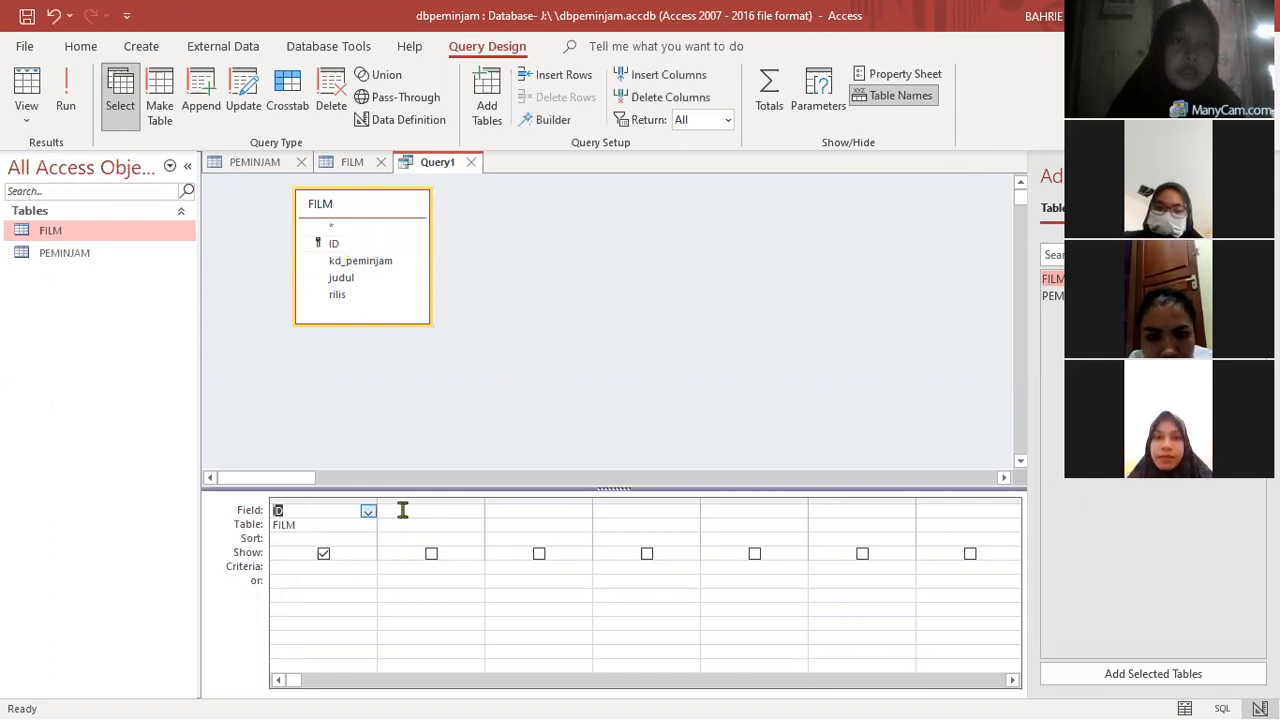
double_click(358, 262)
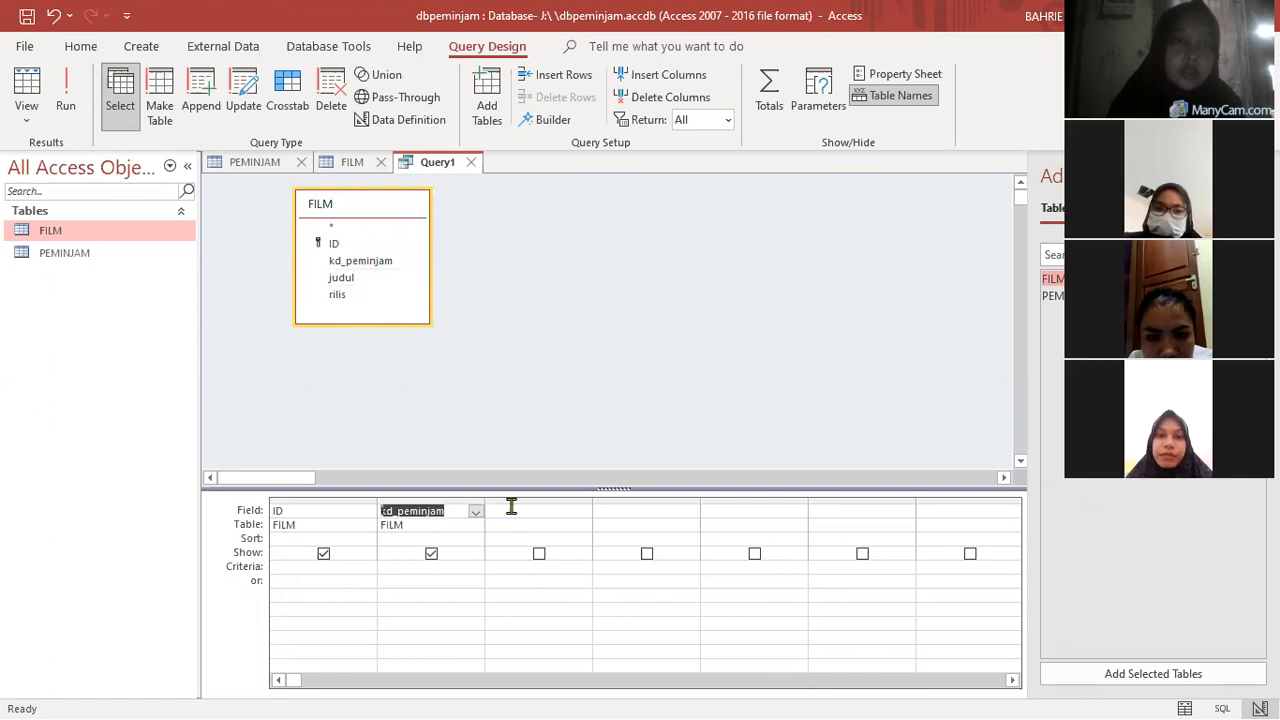
double_click(359, 279)
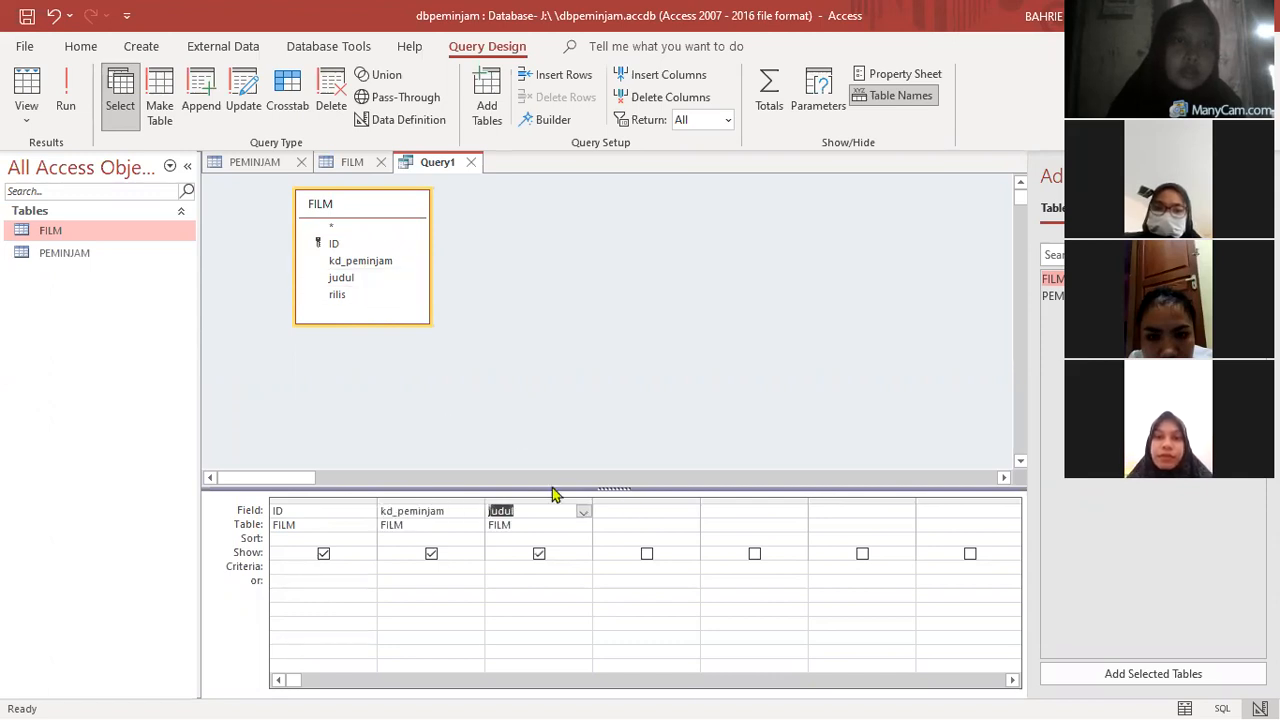
click(633, 510)
click(330, 295)
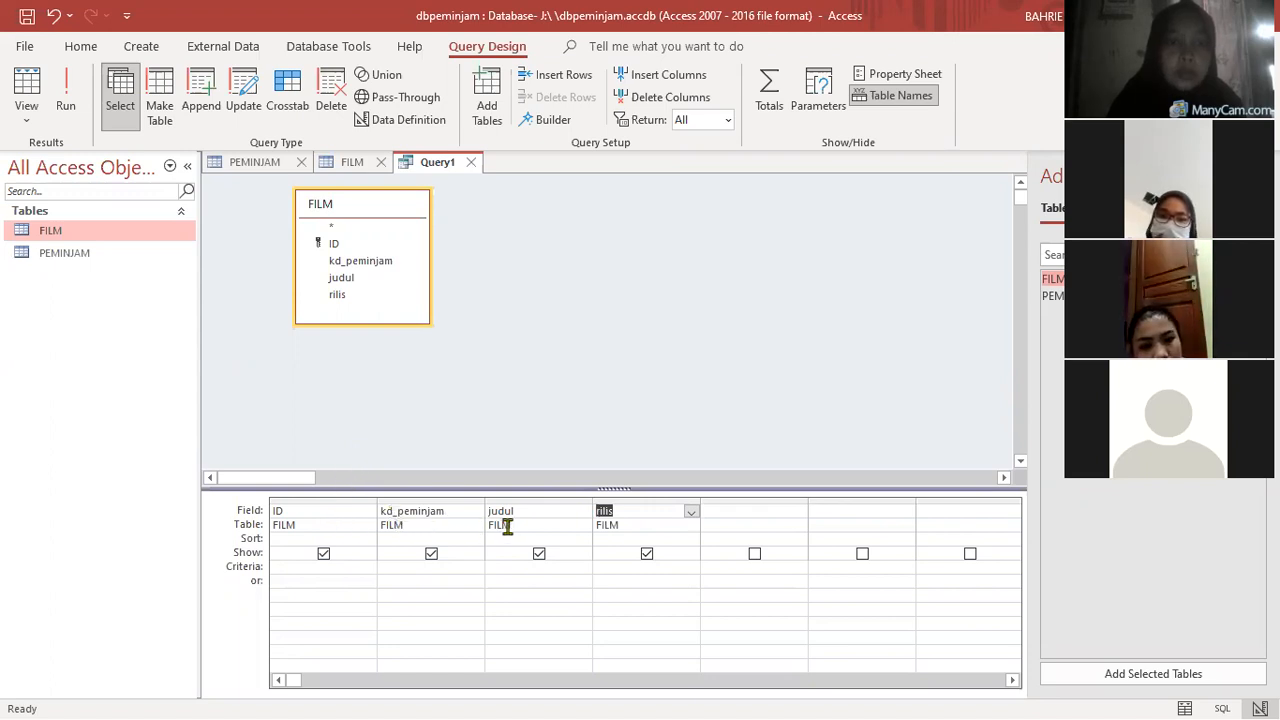
- Run the query with the ID field hidden, and run it again with rilis hidden as well
click(324, 554)
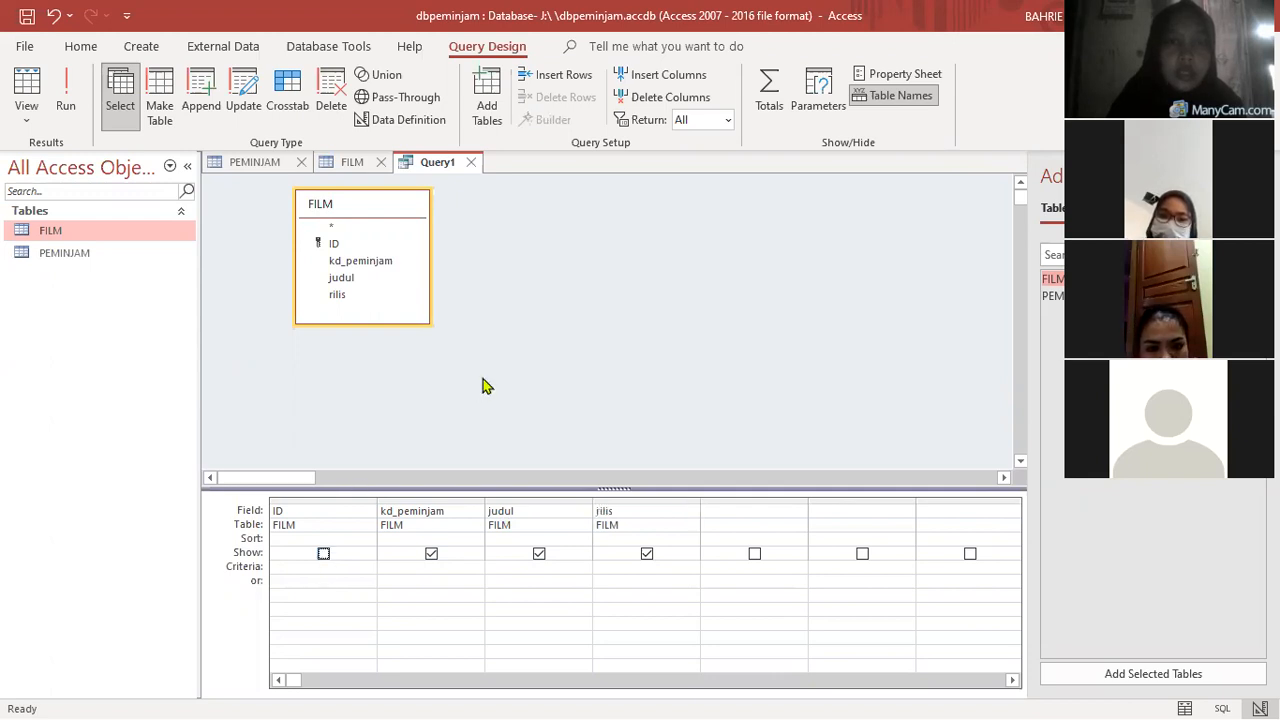
click(72, 106)
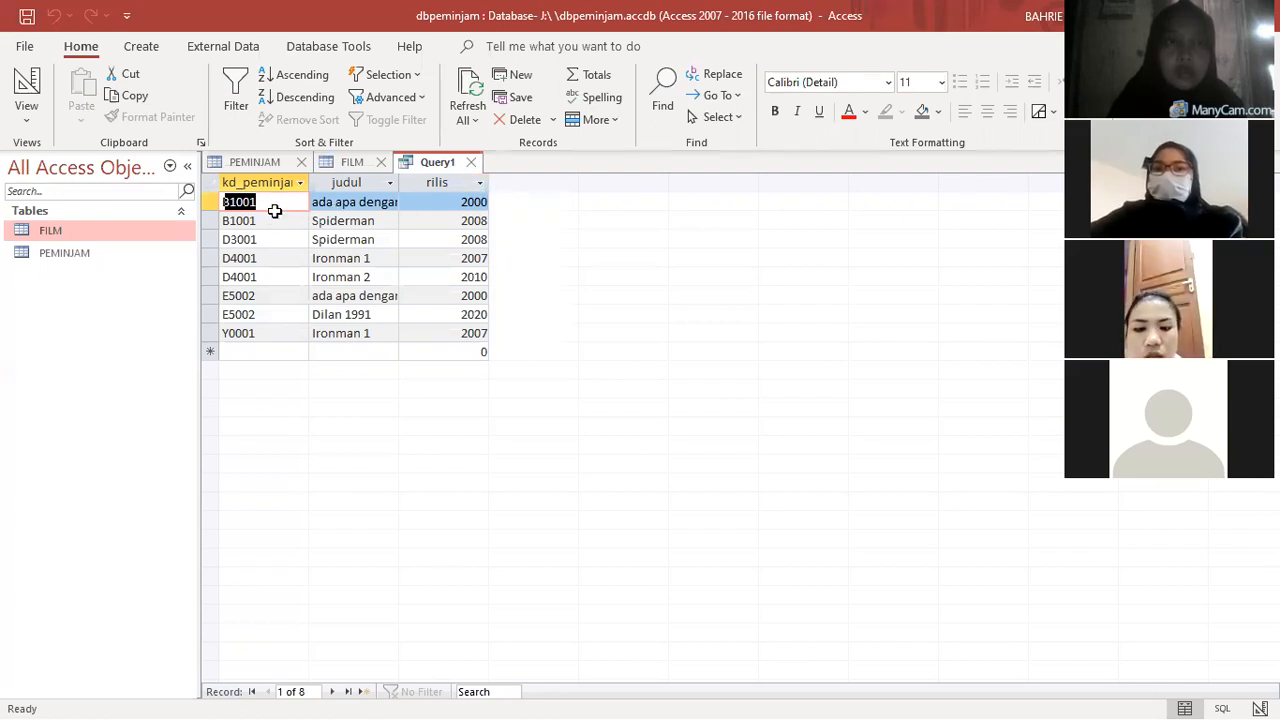
click(27, 88)
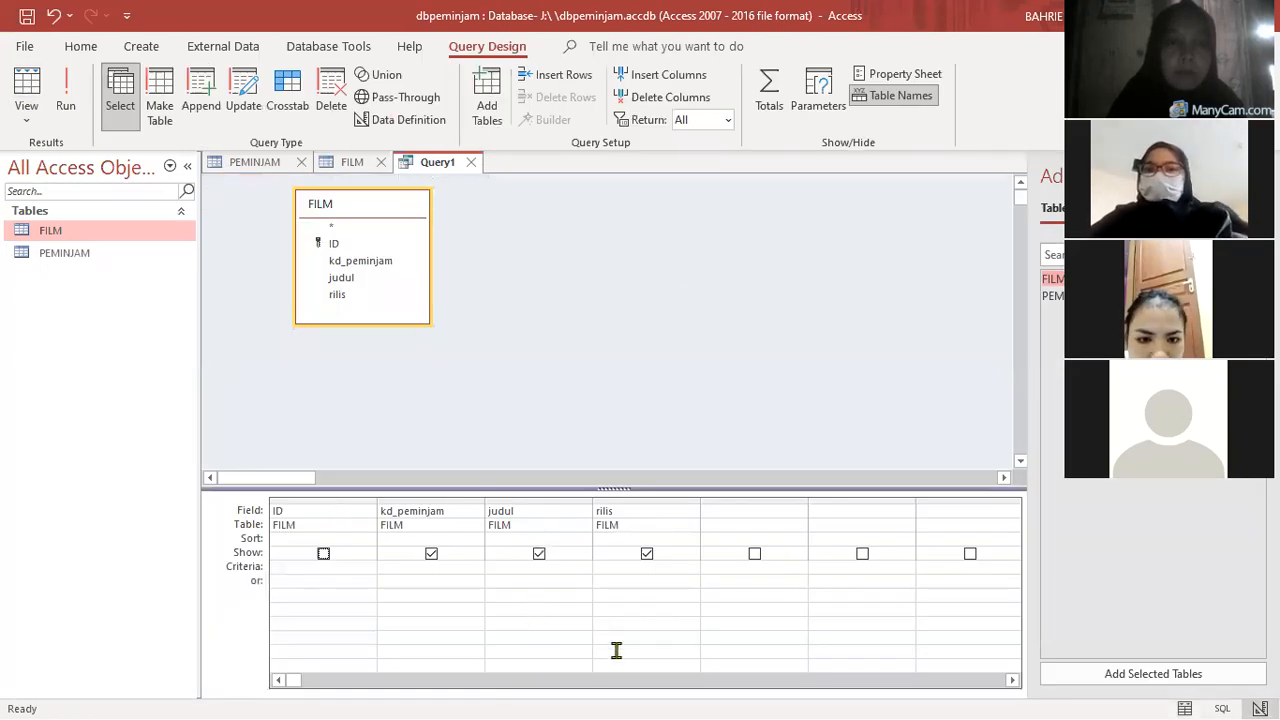
click(647, 553)
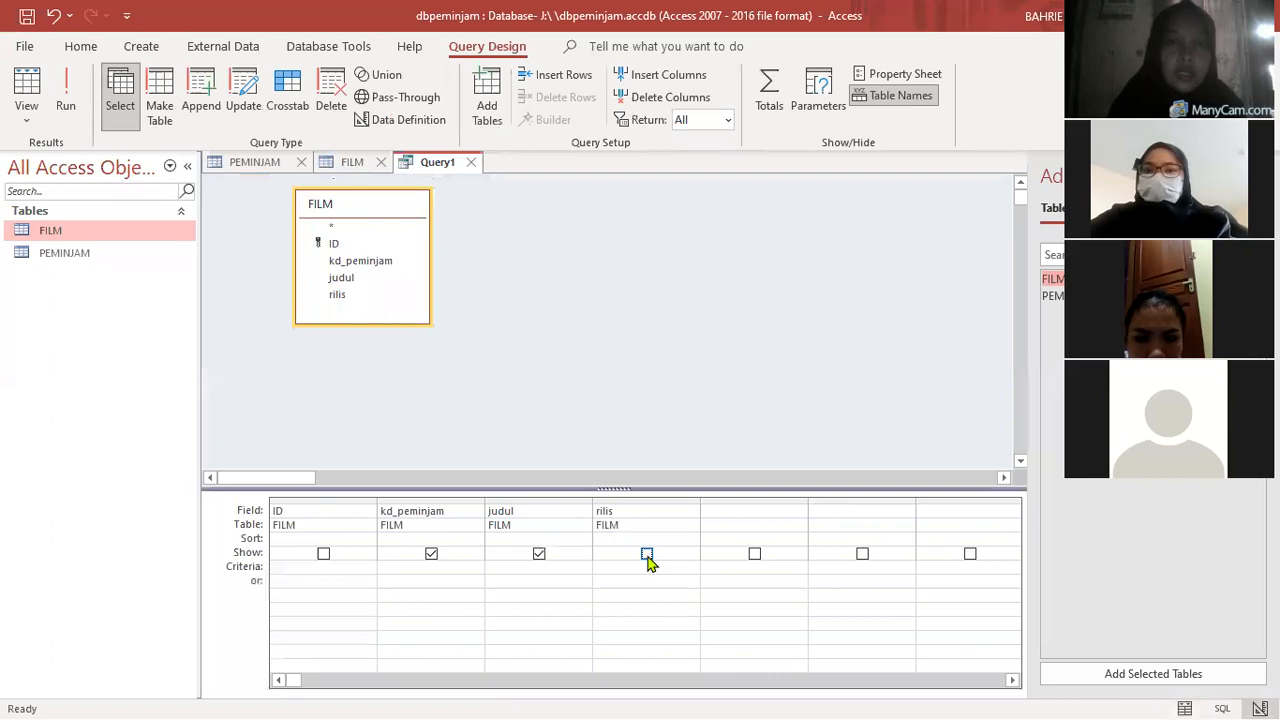
click(70, 108)
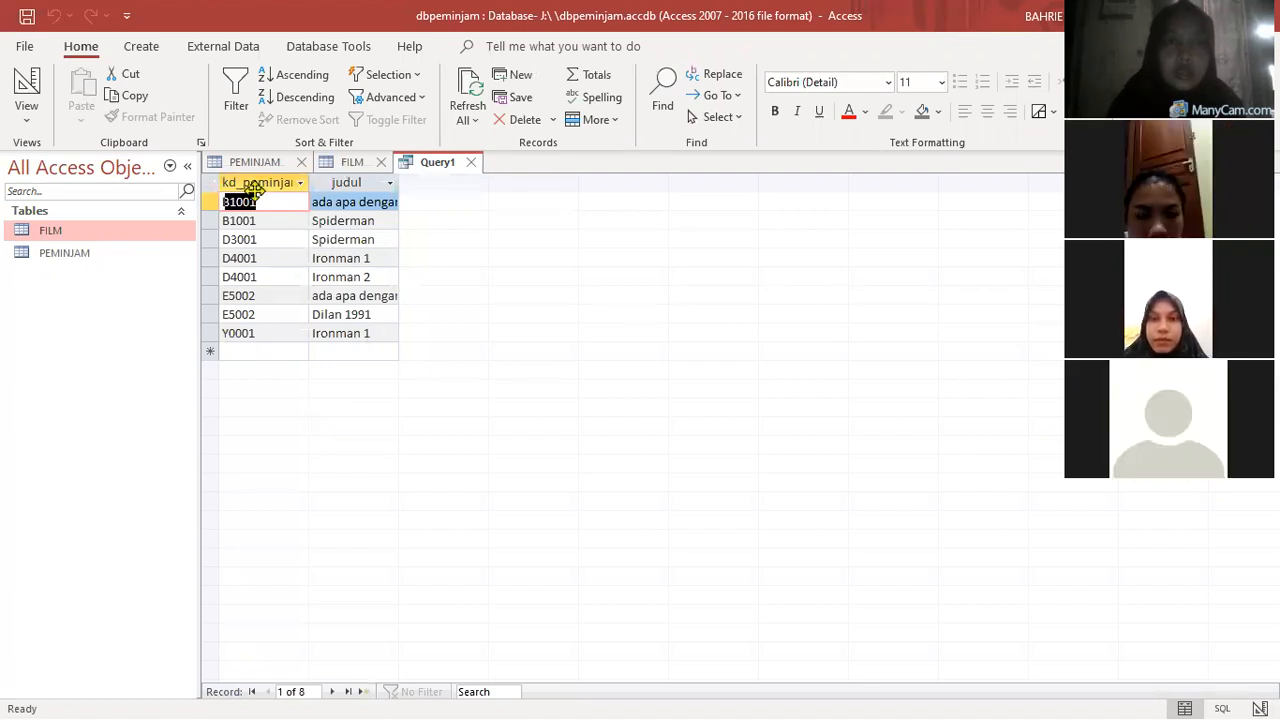
click(266, 239)
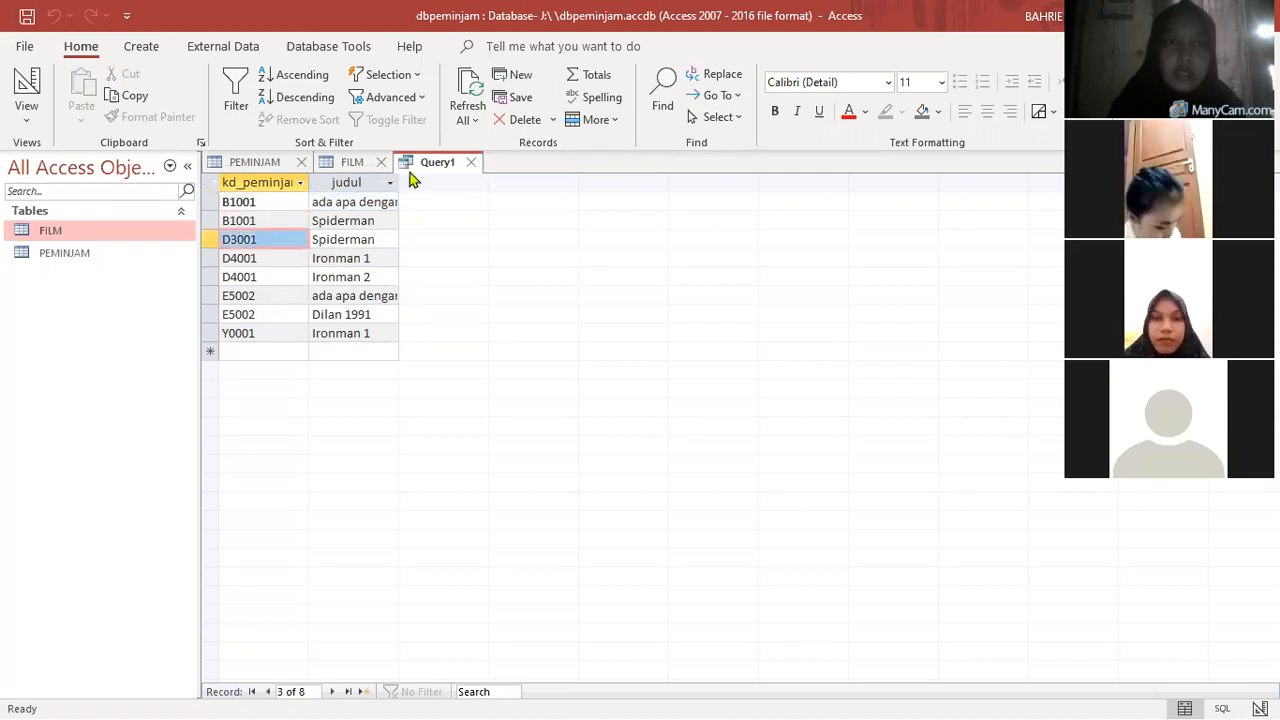
- Return the query to design view and show the ID and rilis fields again
click(26, 88)
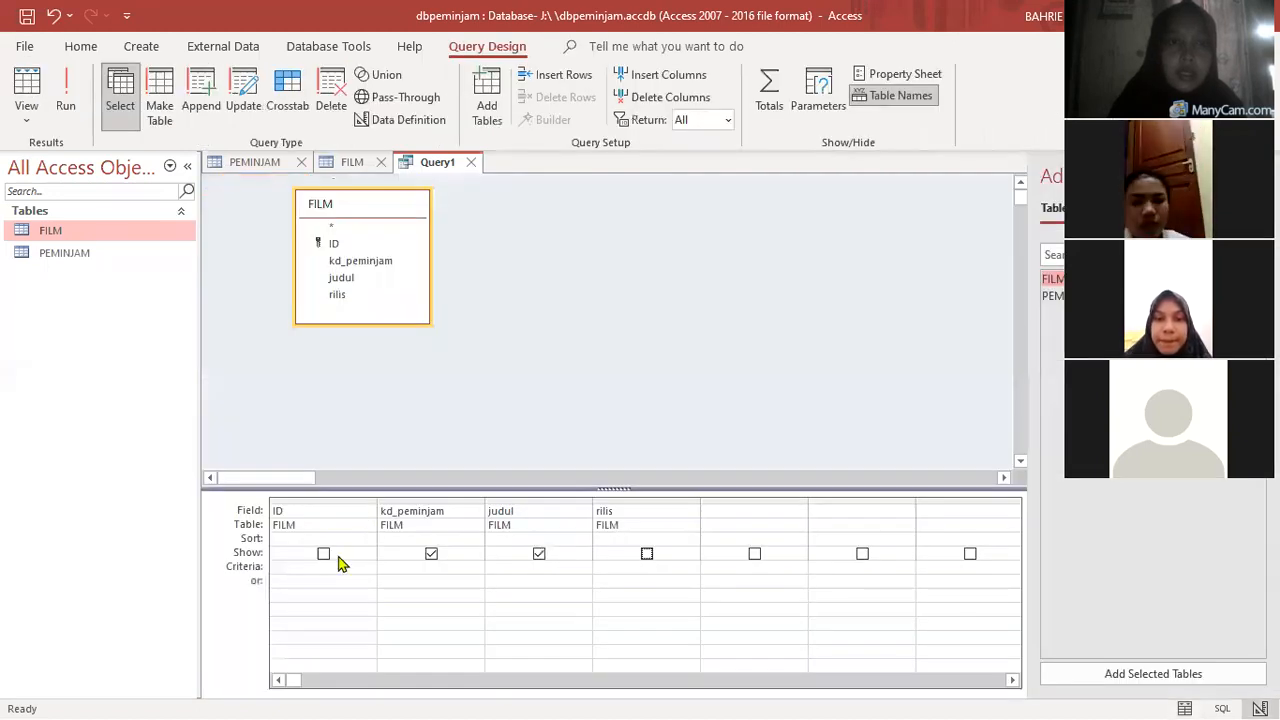
click(647, 554)
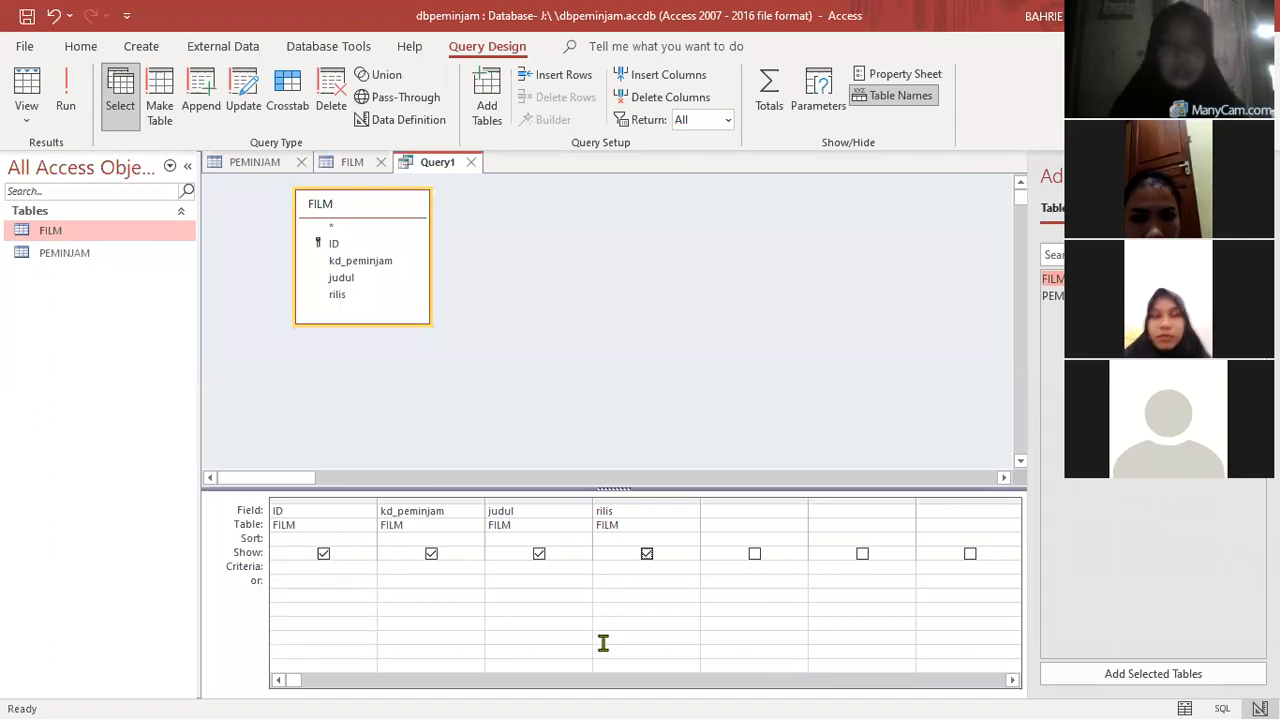
- Set the criterion of the rilis field to >2007 and run the query
click(281, 566)
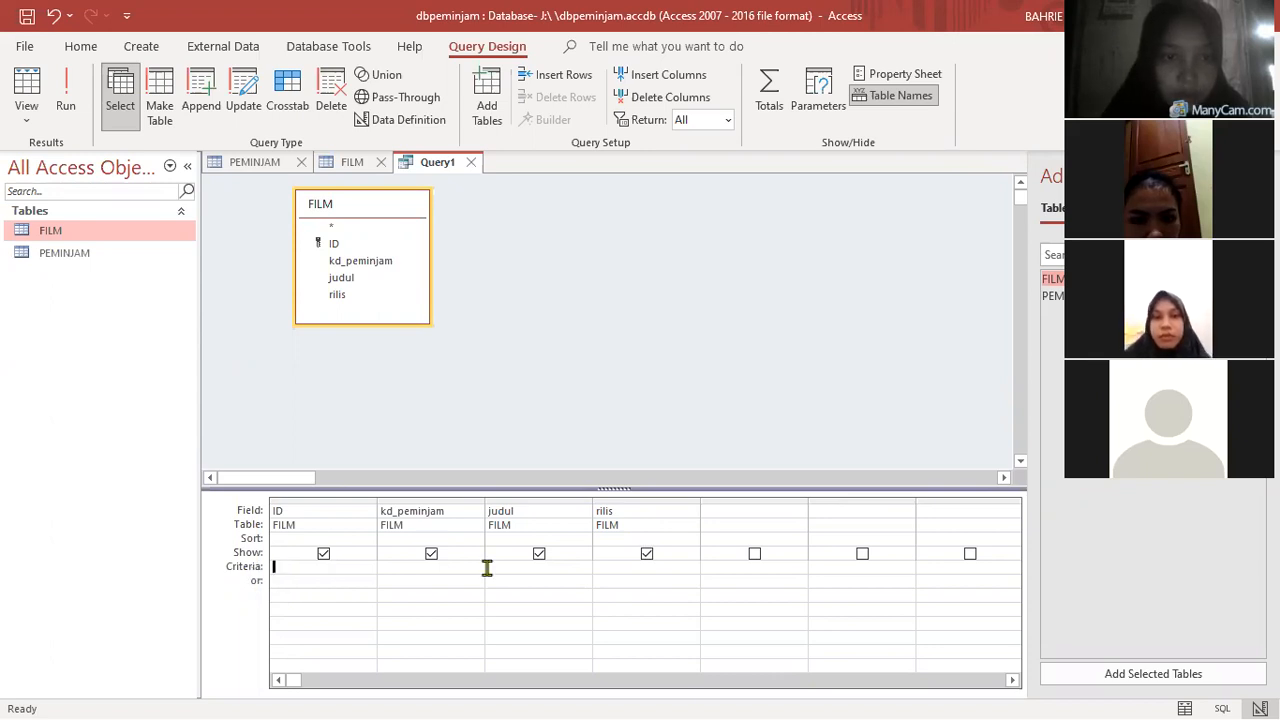
click(608, 564)
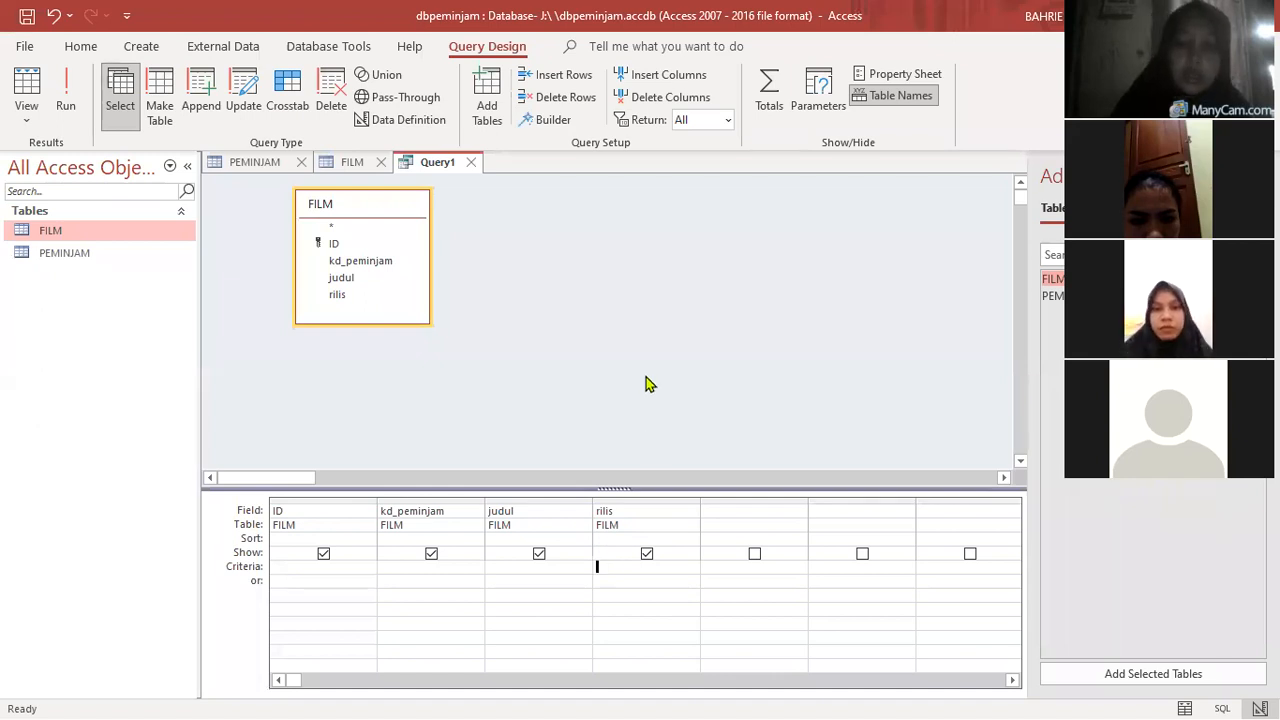
text(>)
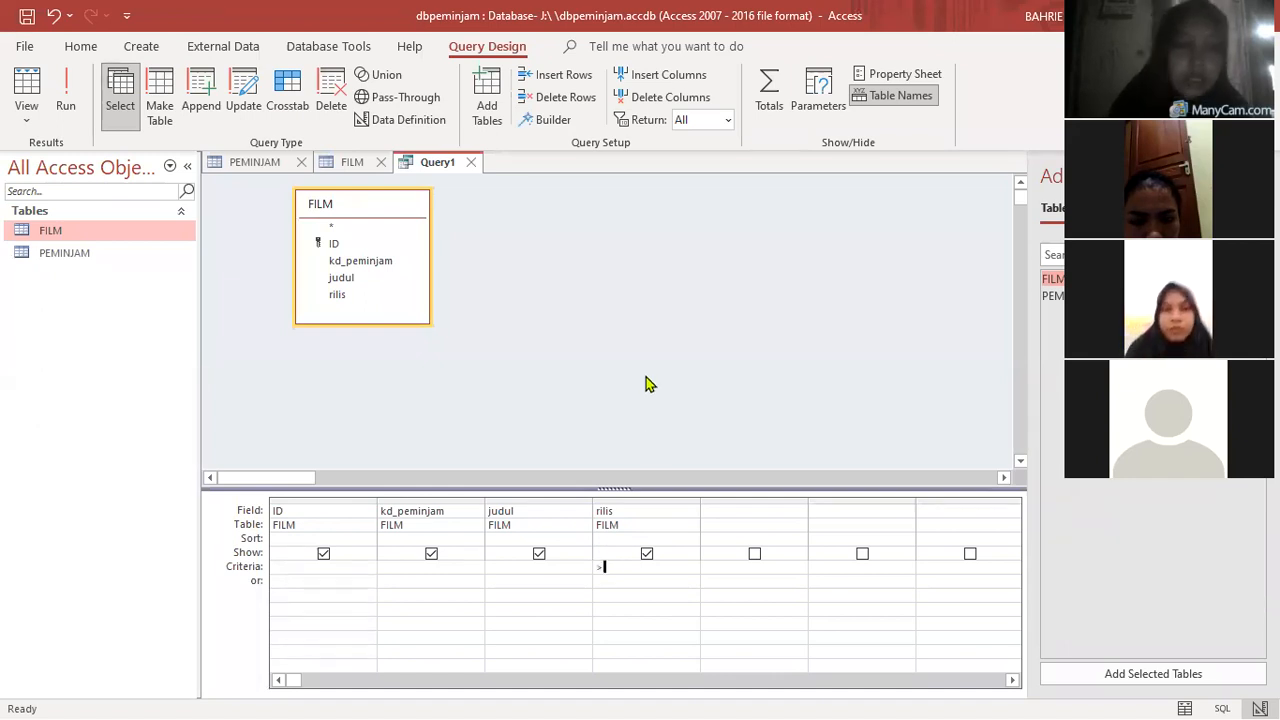
text(200)
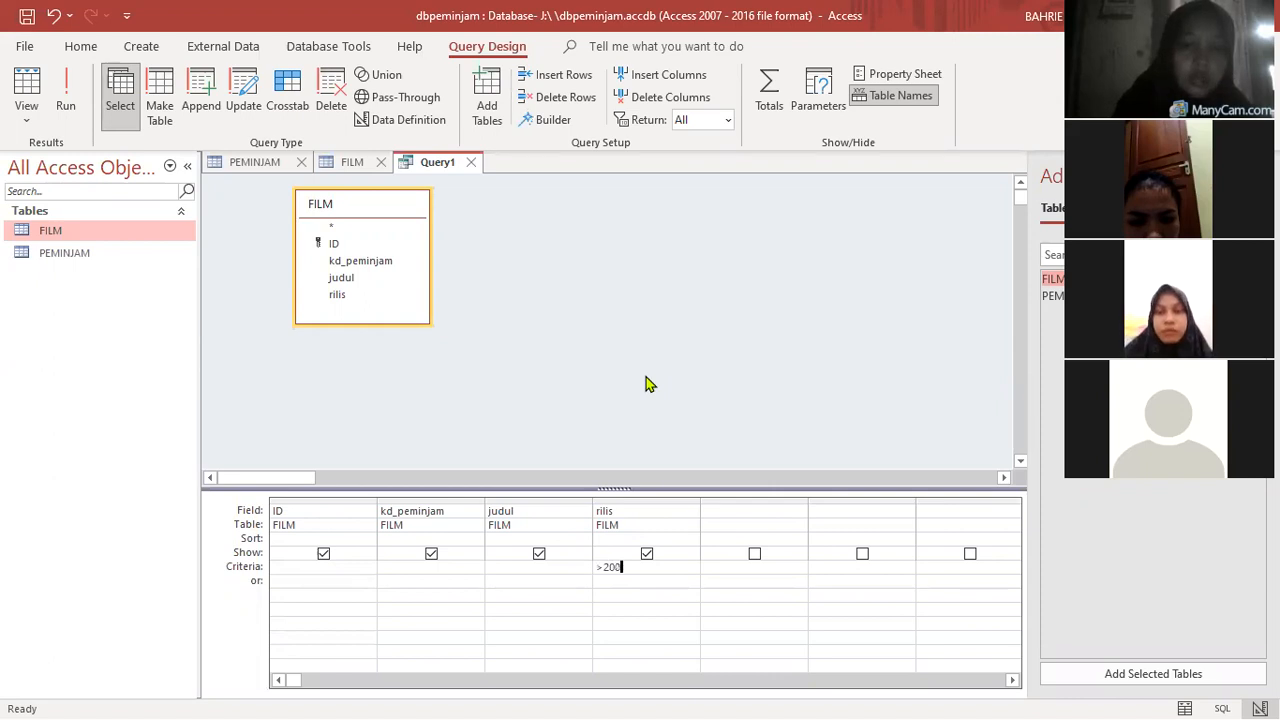
text(7)
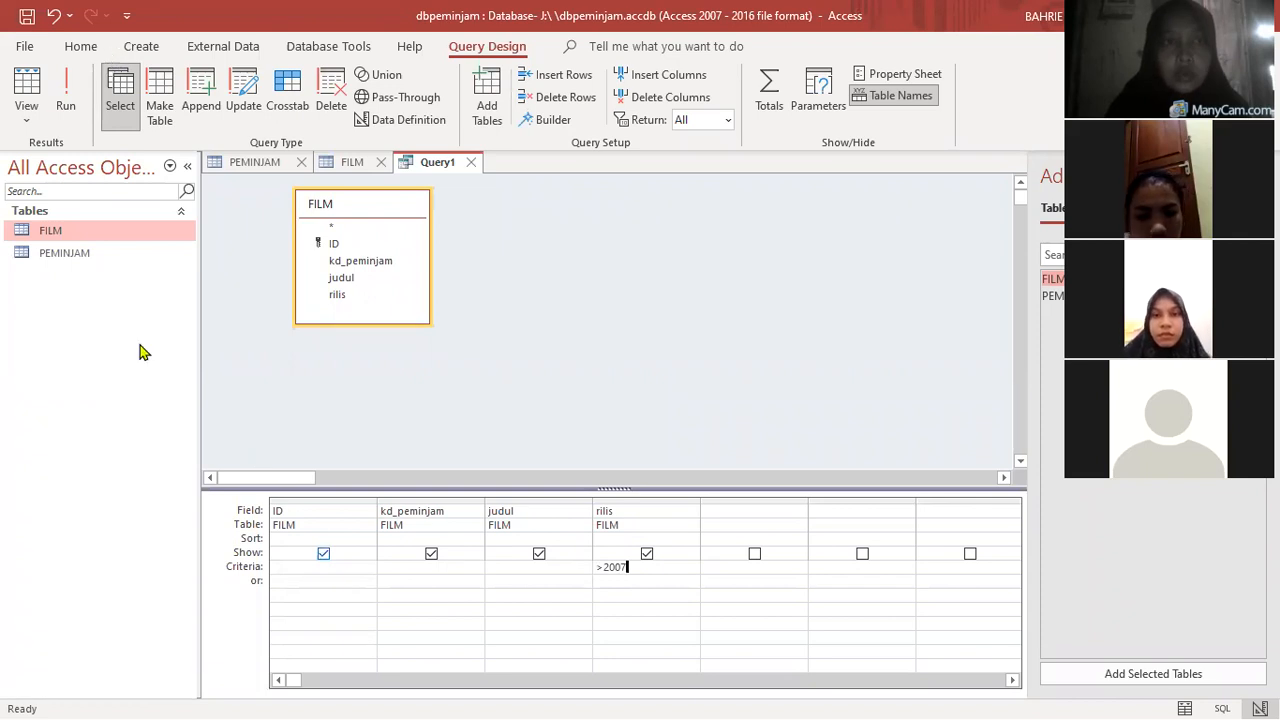
click(65, 104)
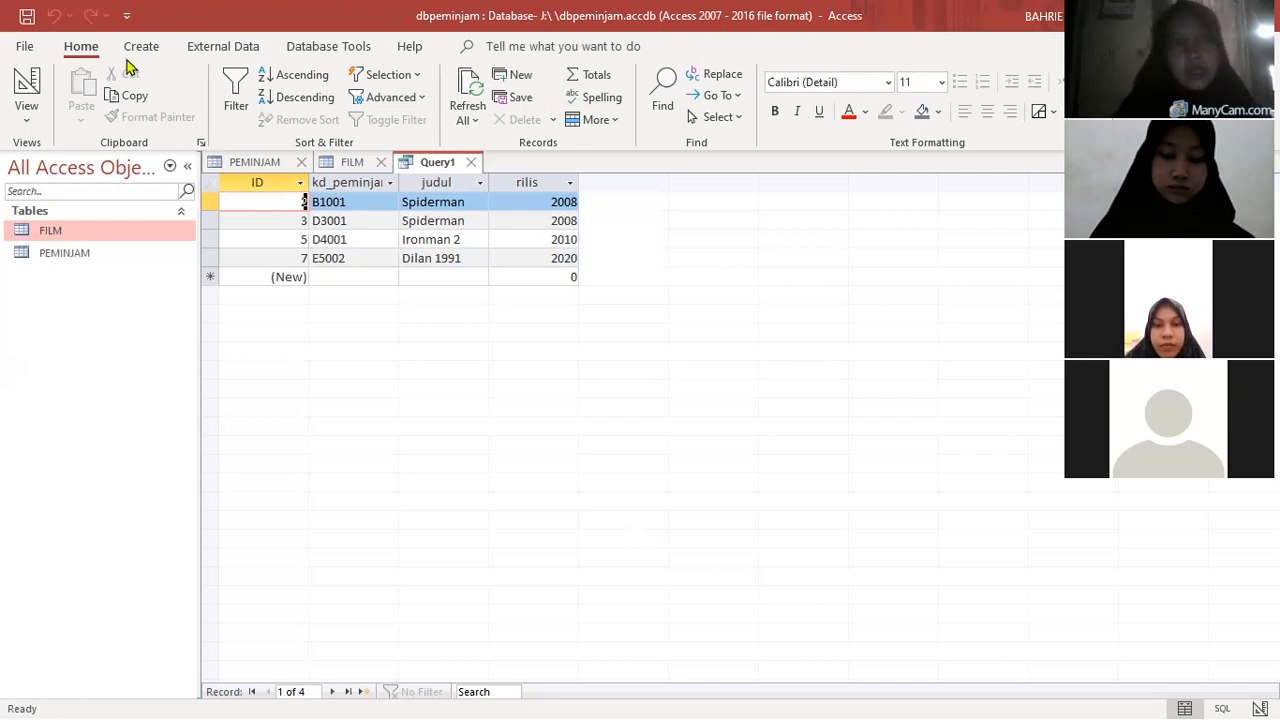
- Clear the rilis criterion in design view, enter >2007 for it again and rerun the query
click(22, 95)
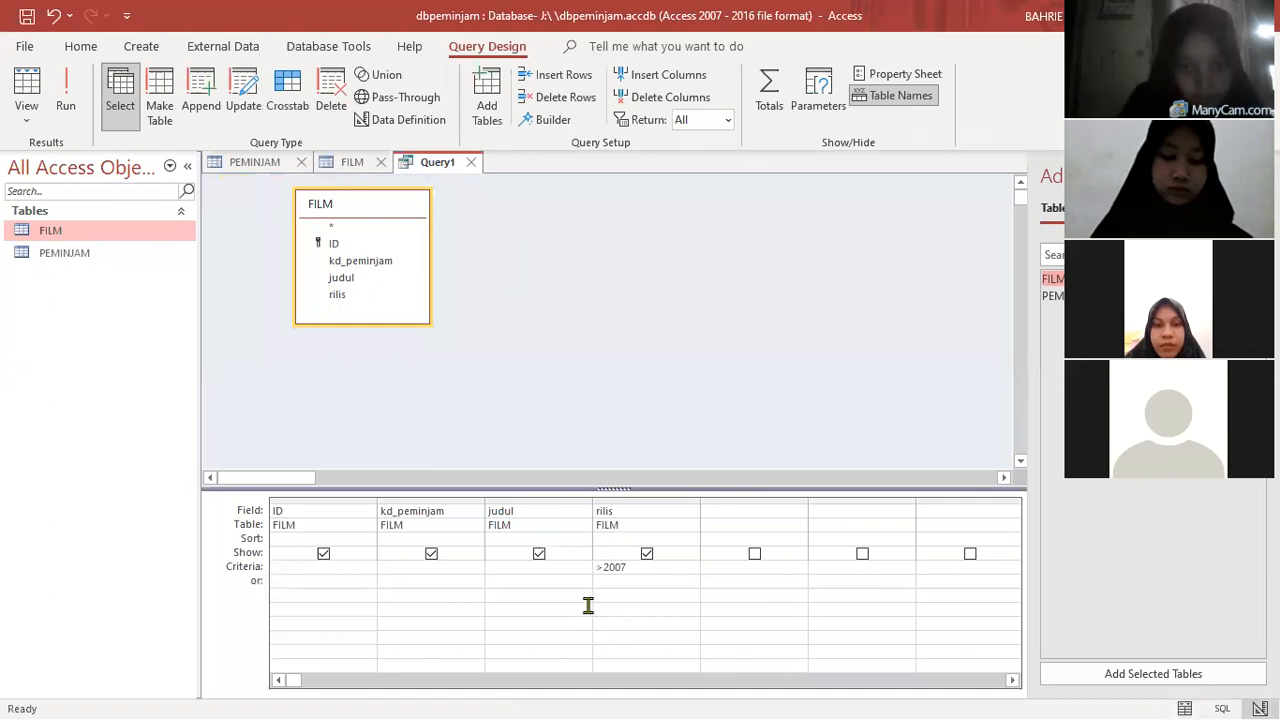
click(510, 567)
click(590, 567)
key(Delete)
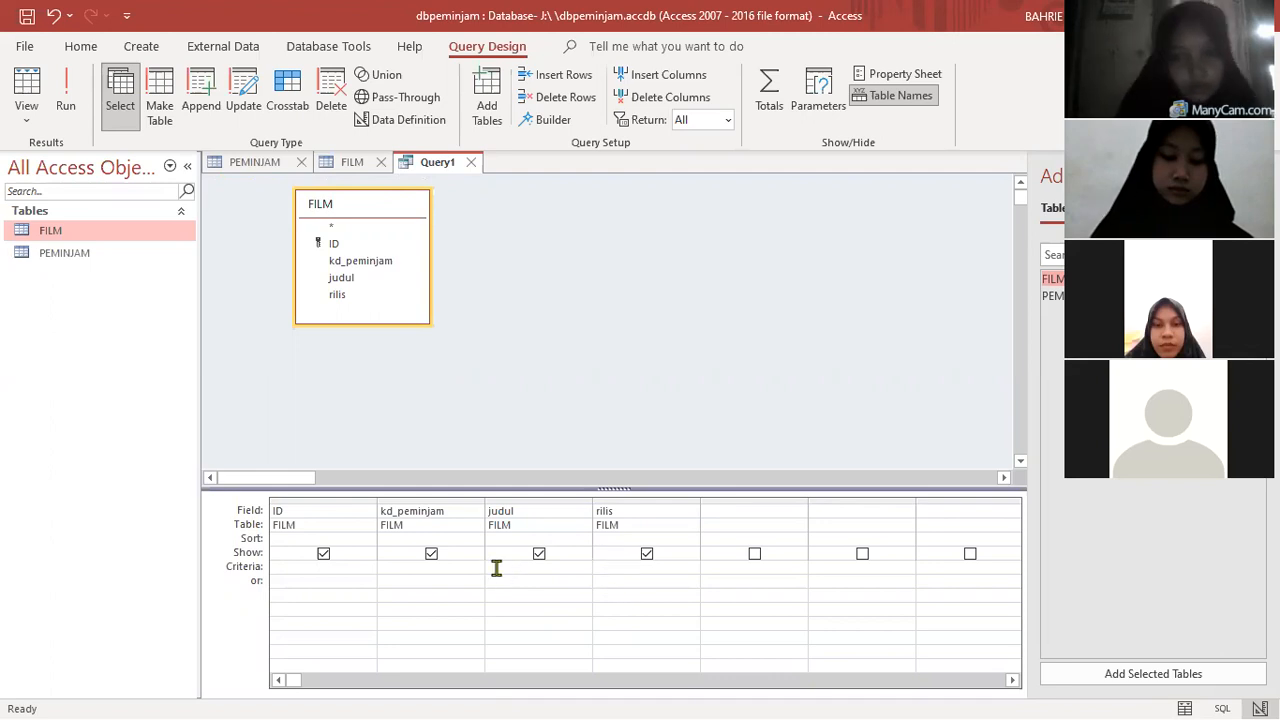
click(496, 567)
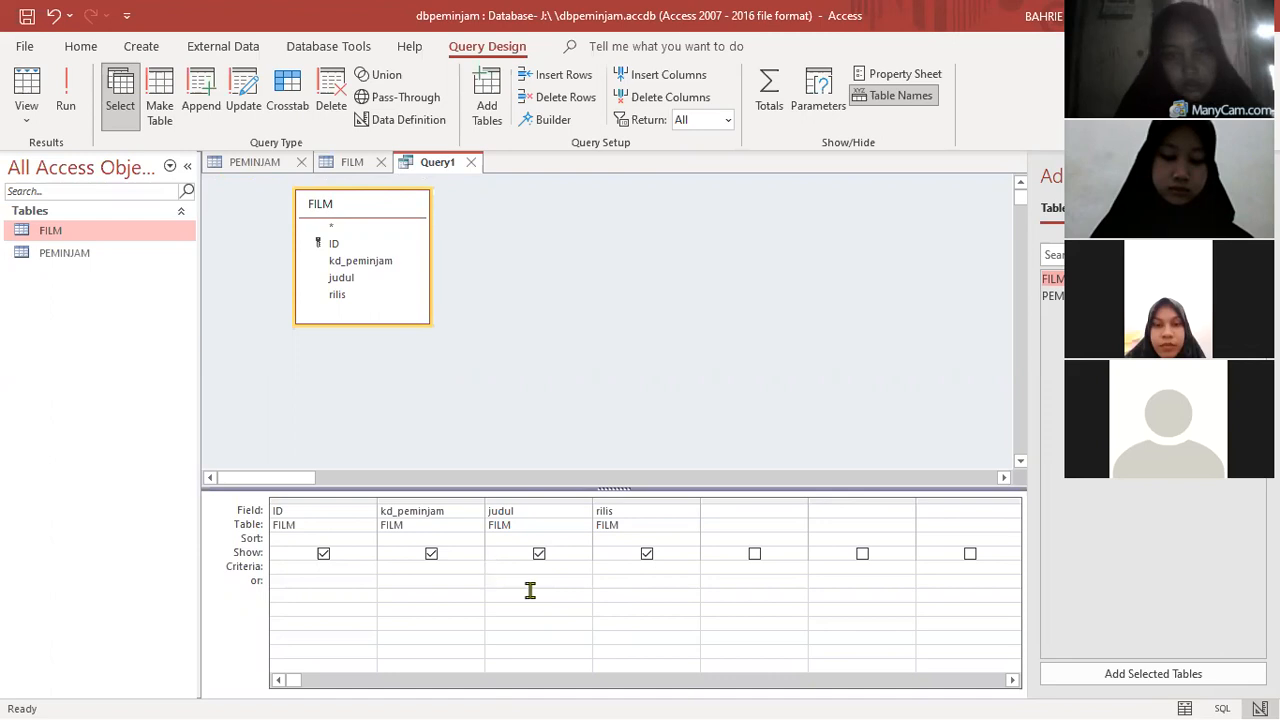
click(612, 567)
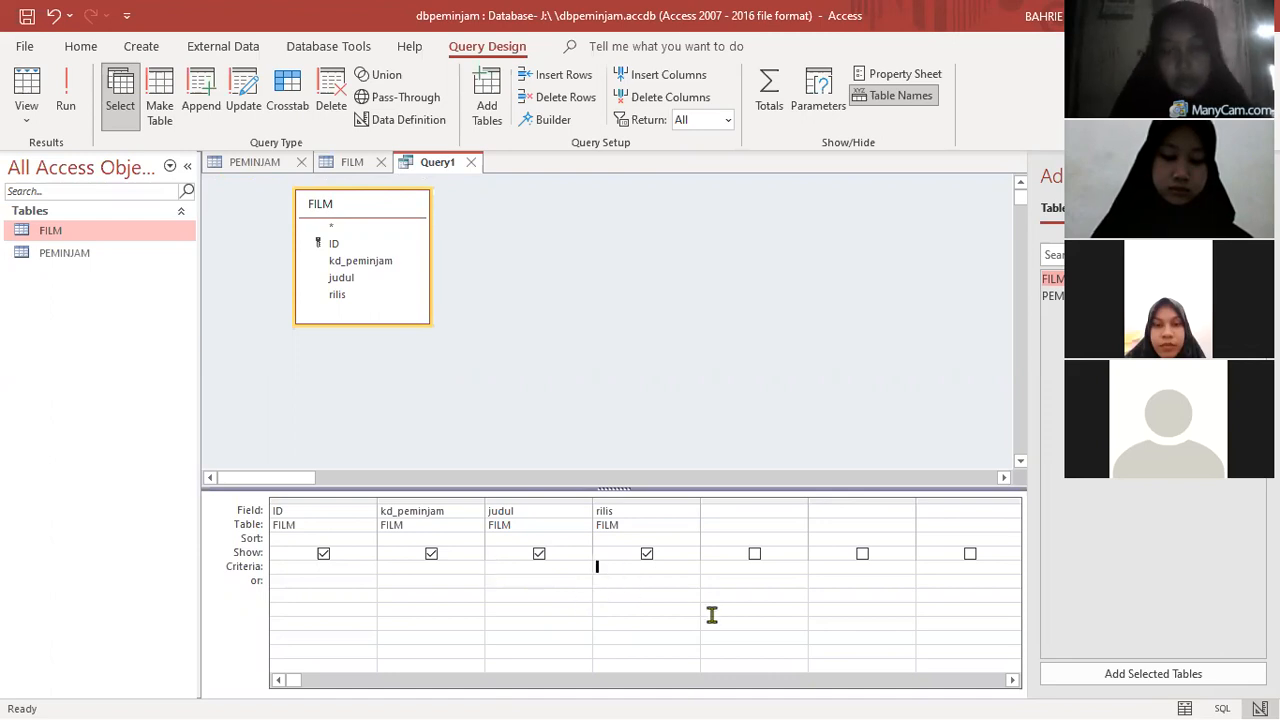
text(>2007)
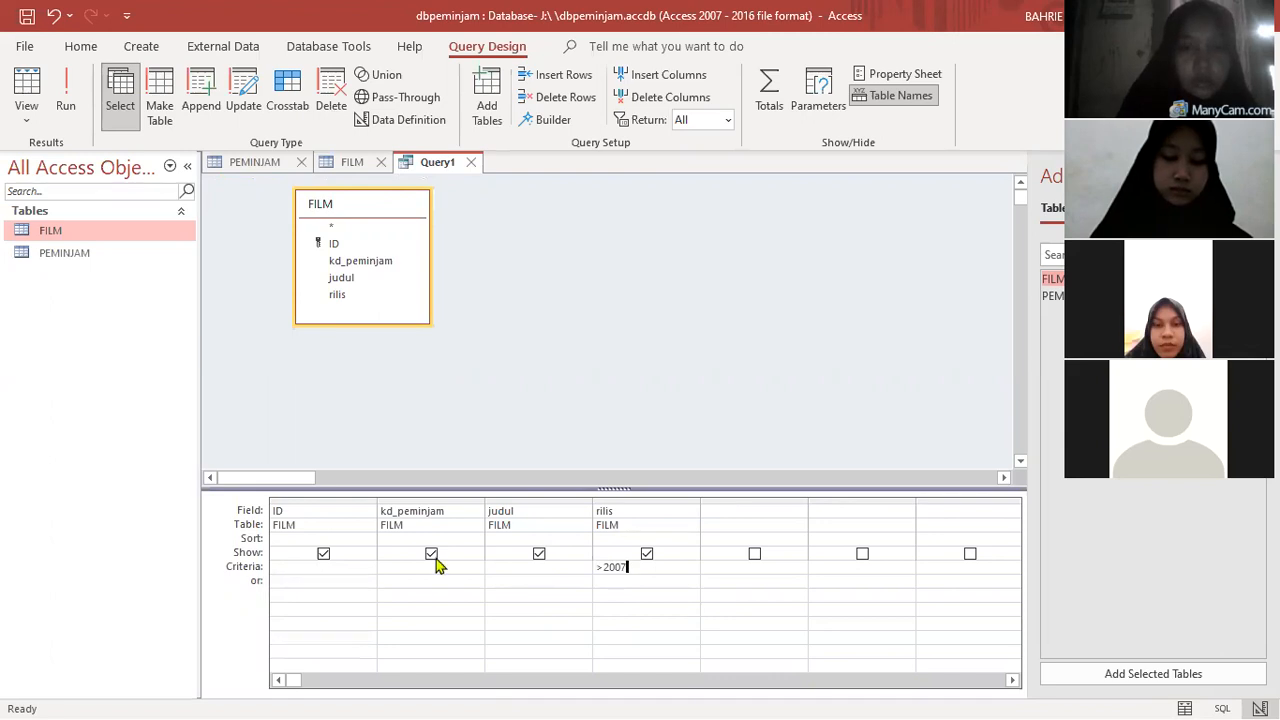
click(62, 88)
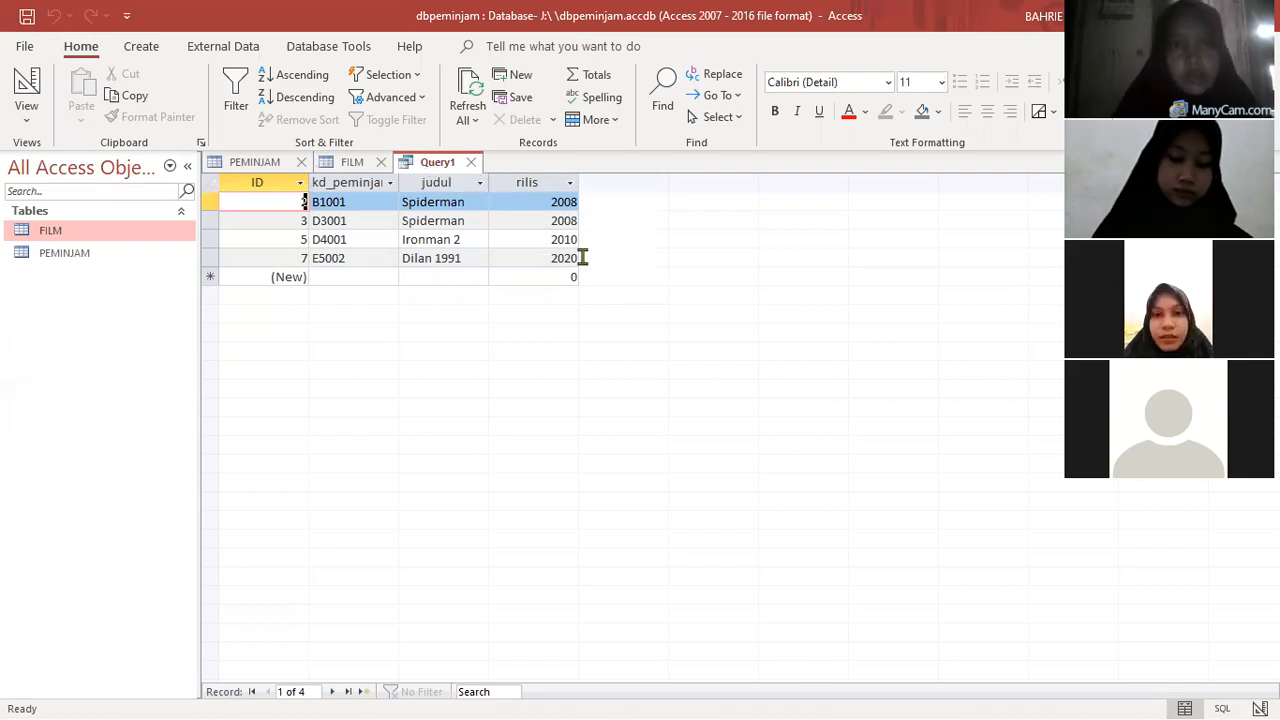
- Save the query under the name Q_rilis
key(ctrl+s)
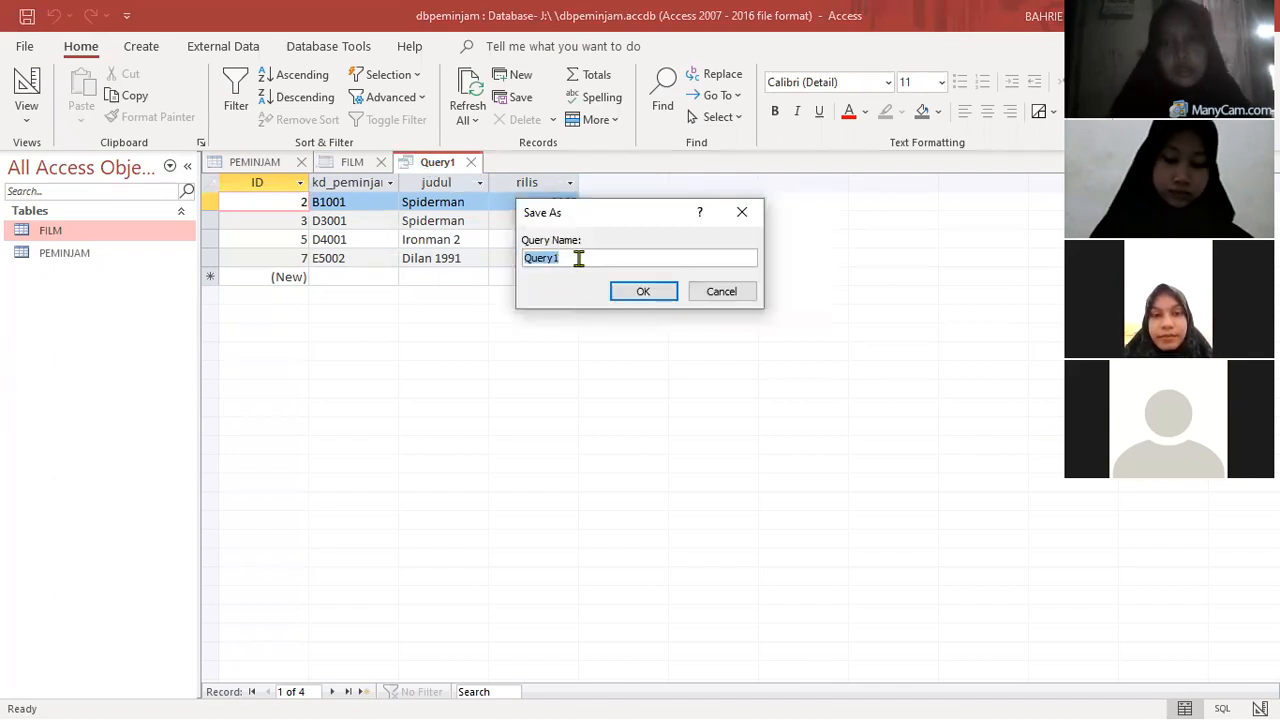
text(Q_n)
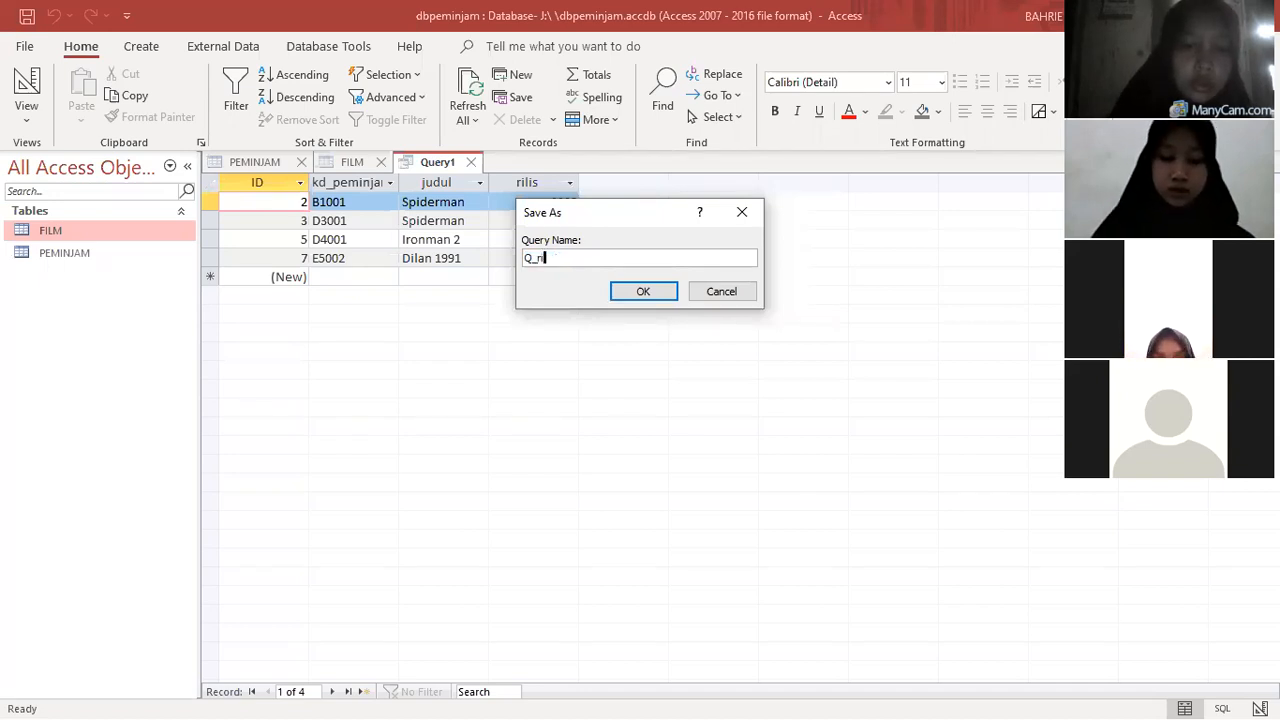
click(640, 292)
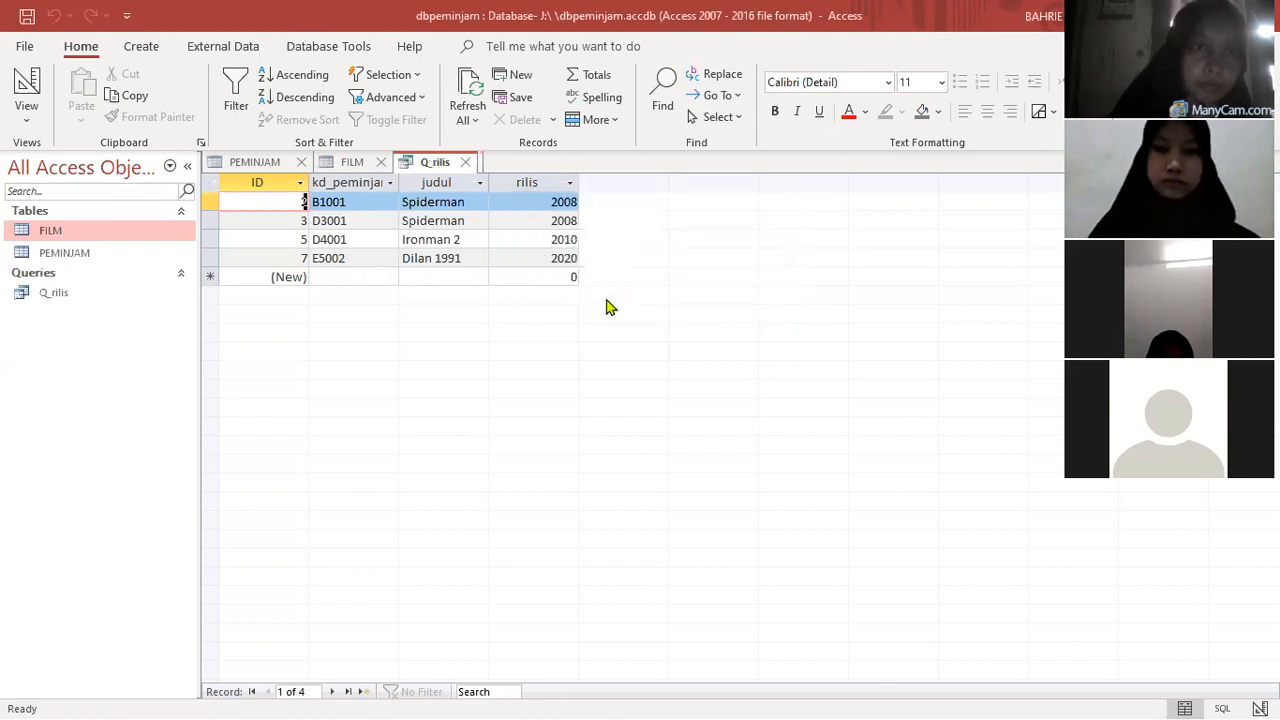
- Create a new query in design view and add the FILM table to it
click(355, 165)
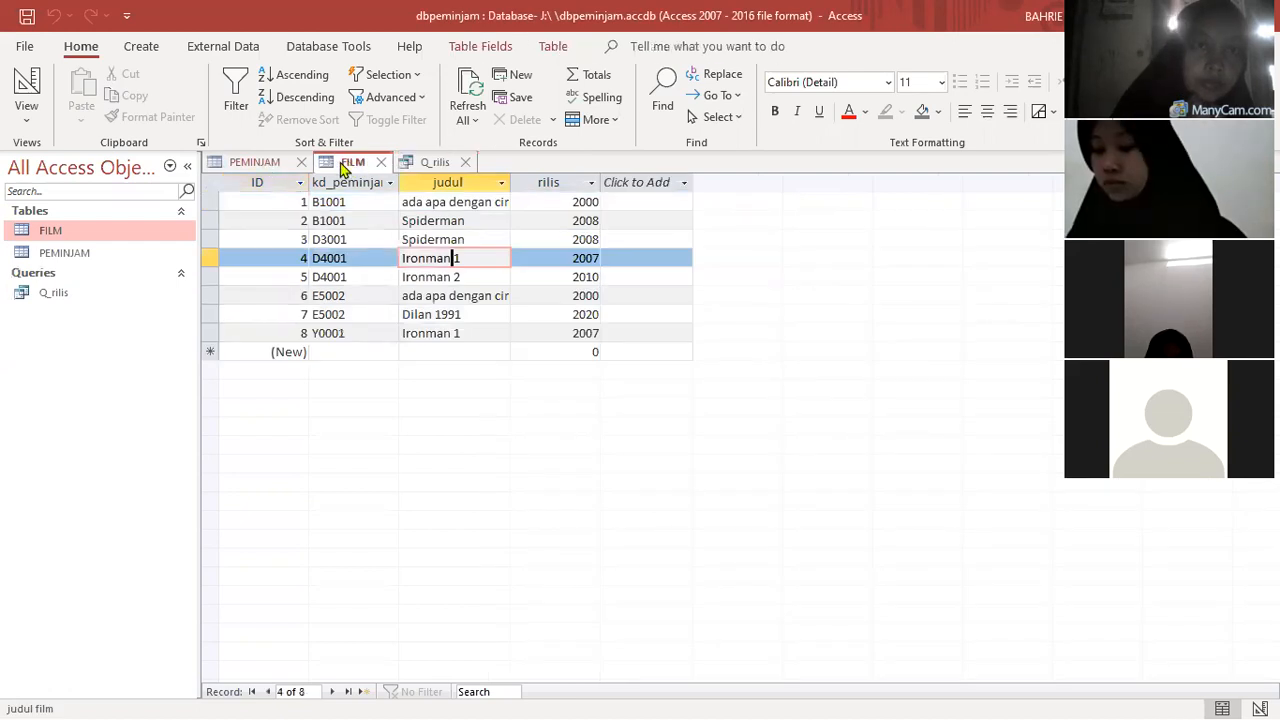
click(272, 166)
click(352, 168)
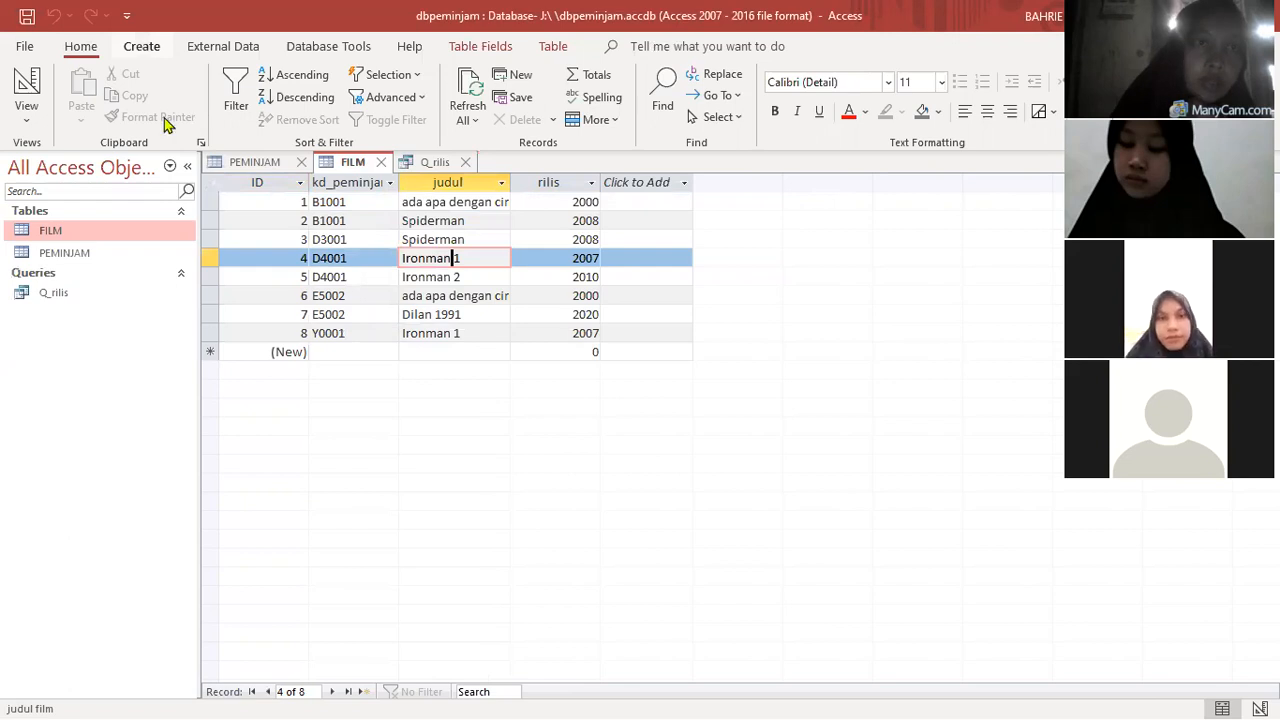
click(141, 46)
click(295, 105)
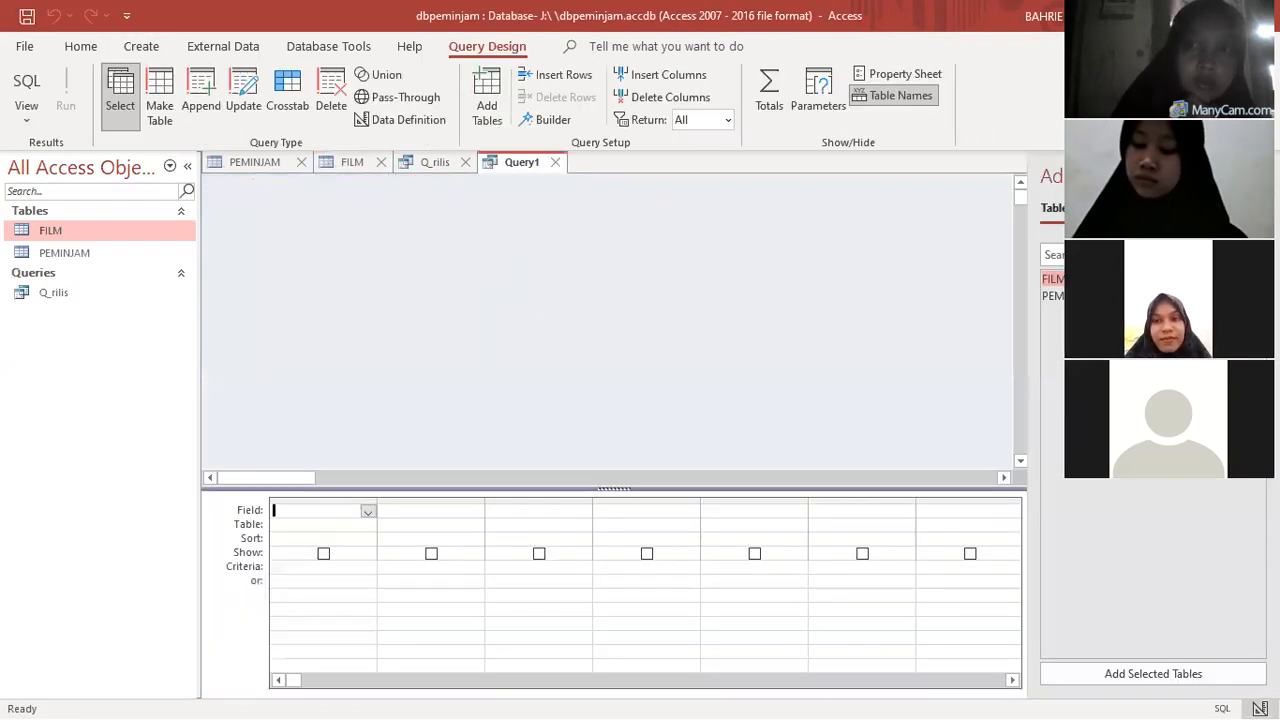
double_click(1075, 279)
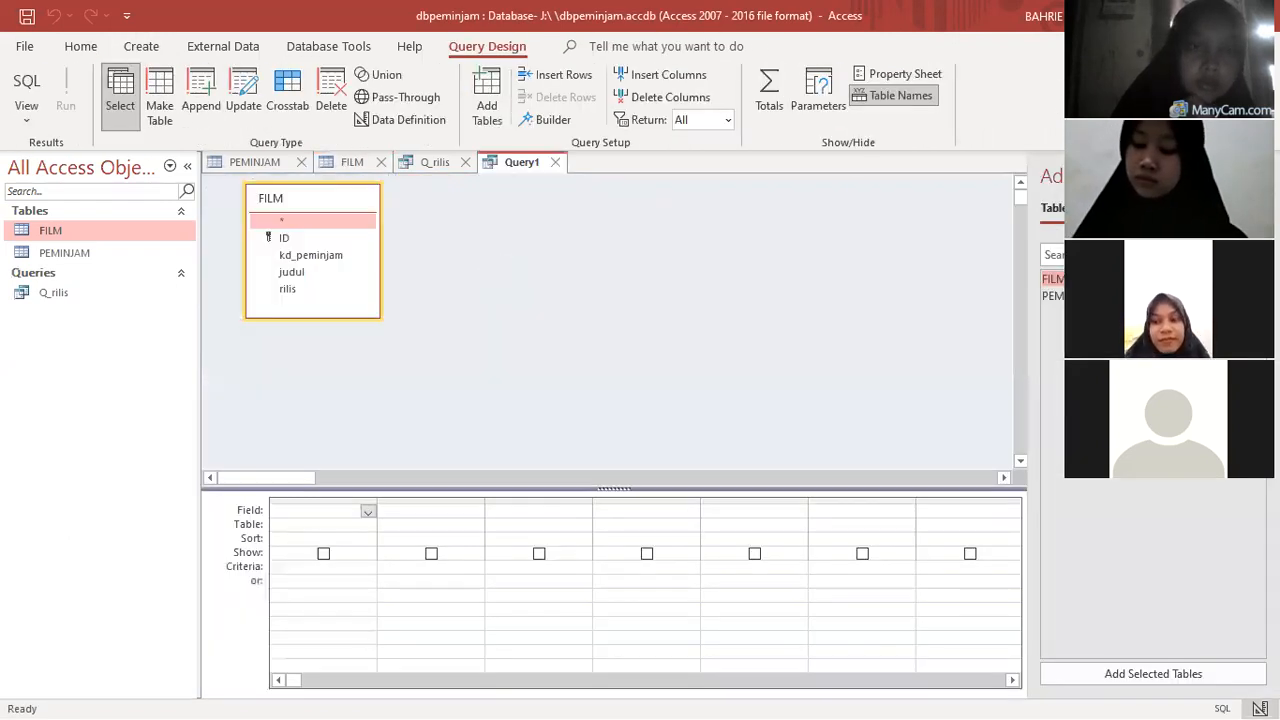
- Add the ID, kd_peminjam, judul and rilis fields of the FILM table to the query grid
double_click(297, 256)
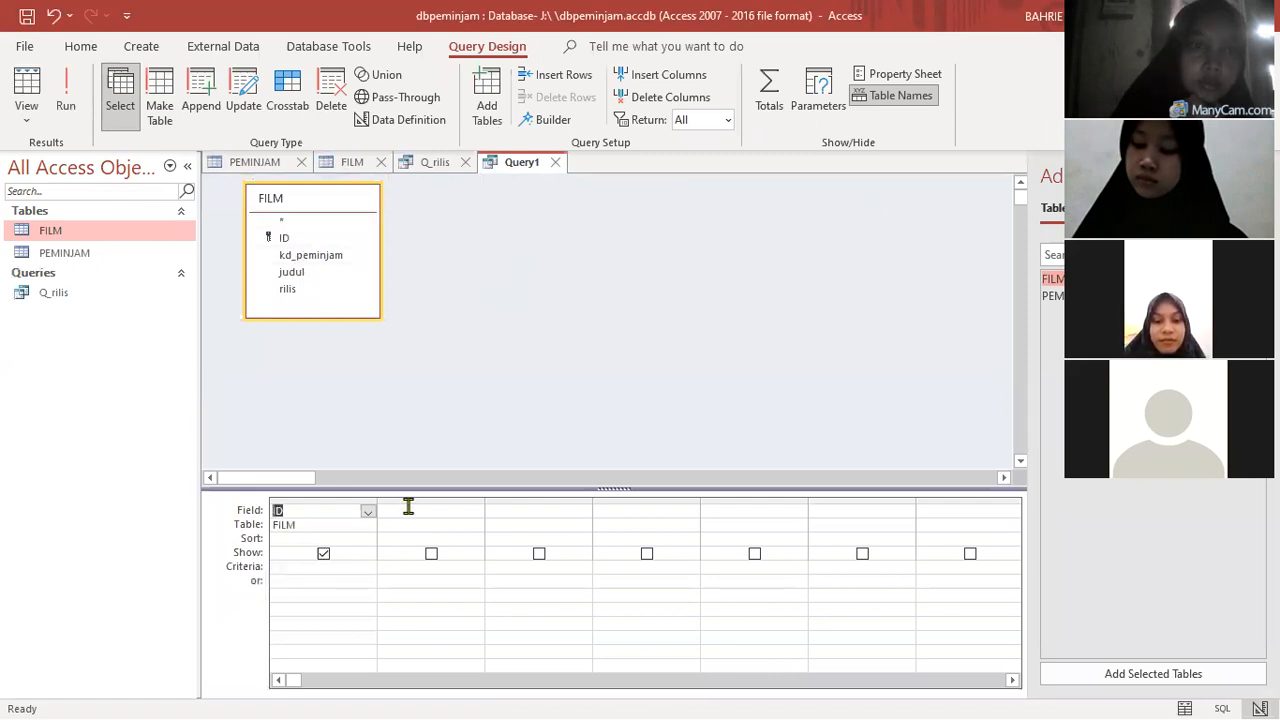
double_click(300, 256)
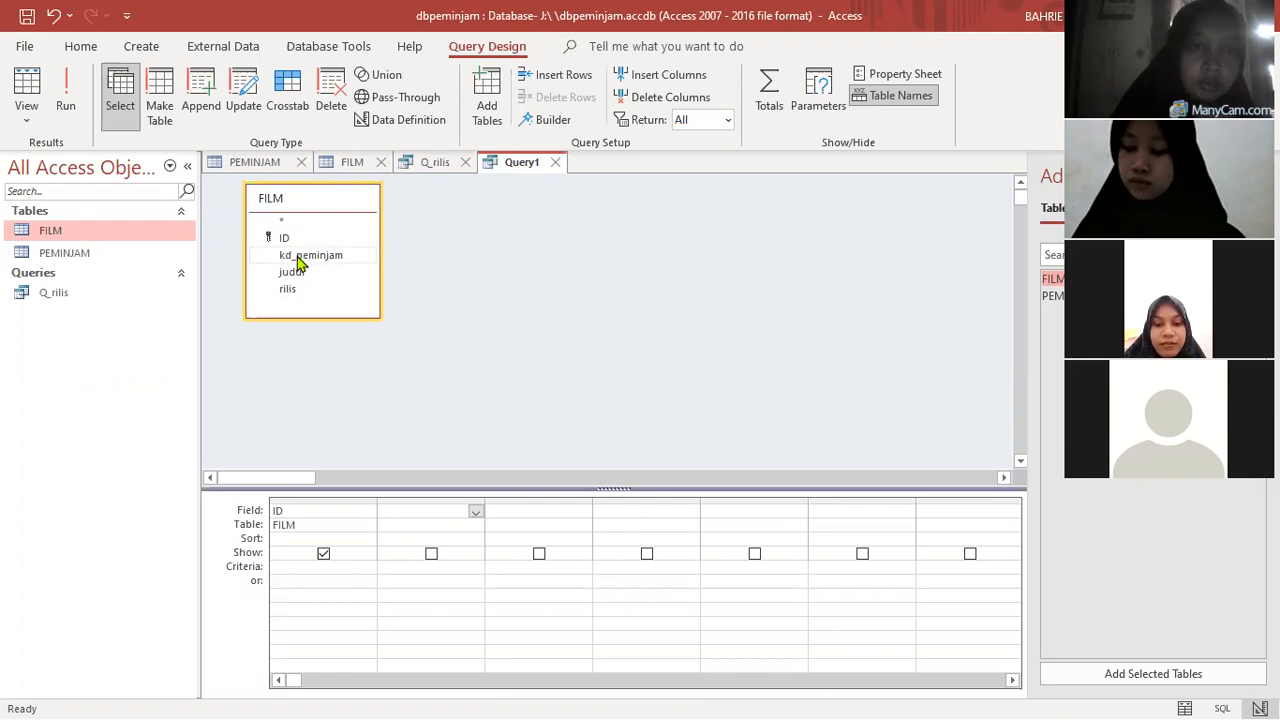
double_click(298, 258)
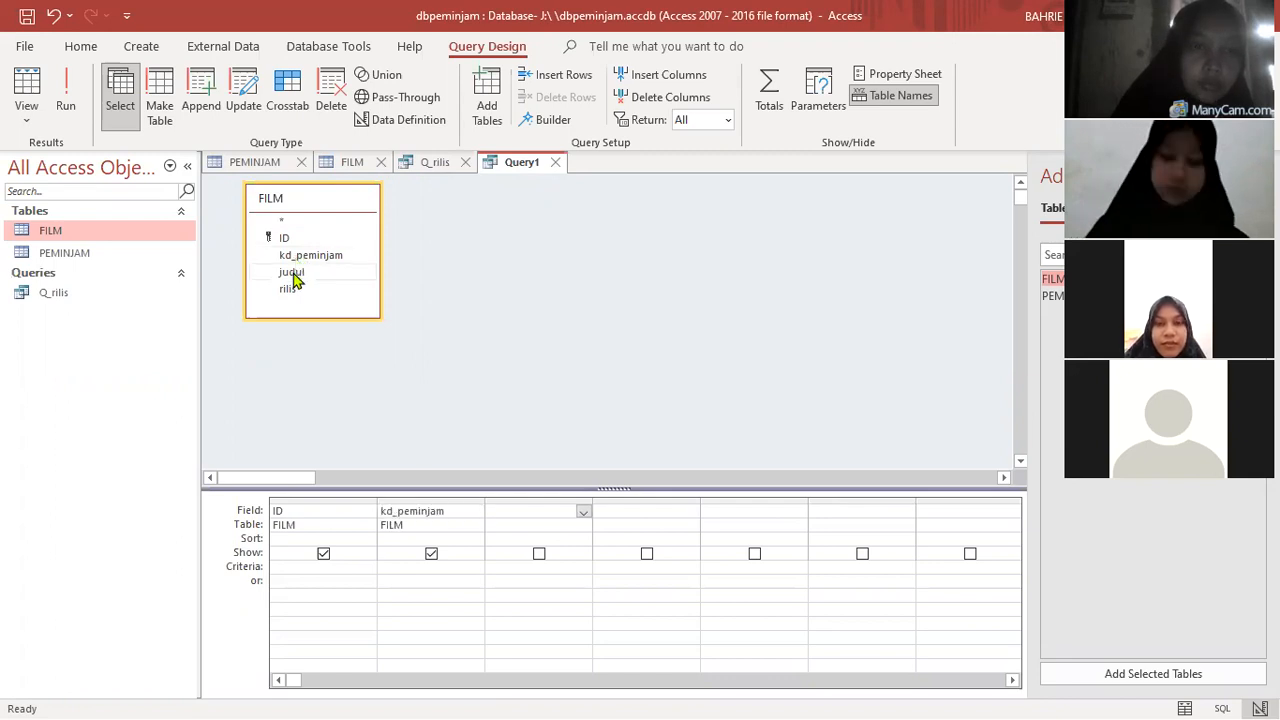
double_click(291, 273)
double_click(291, 288)
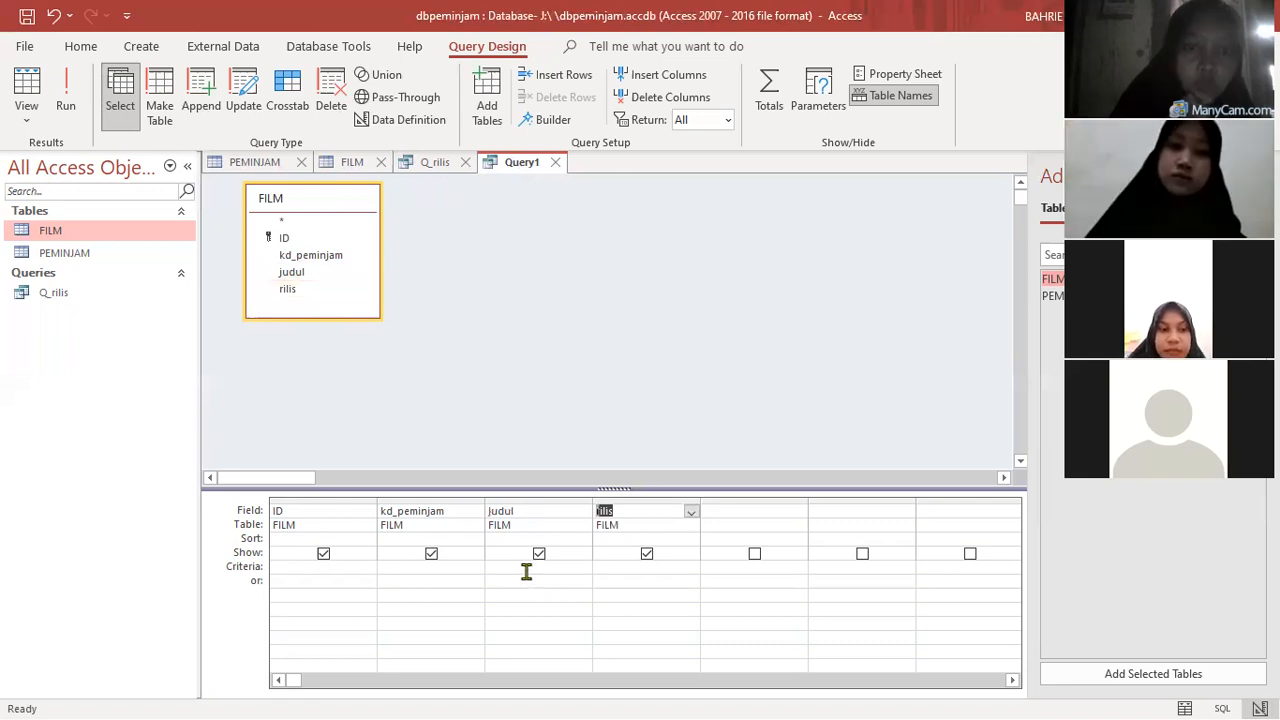
- Set the criterion of the judul field to the prompt [input judul]
click(588, 390)
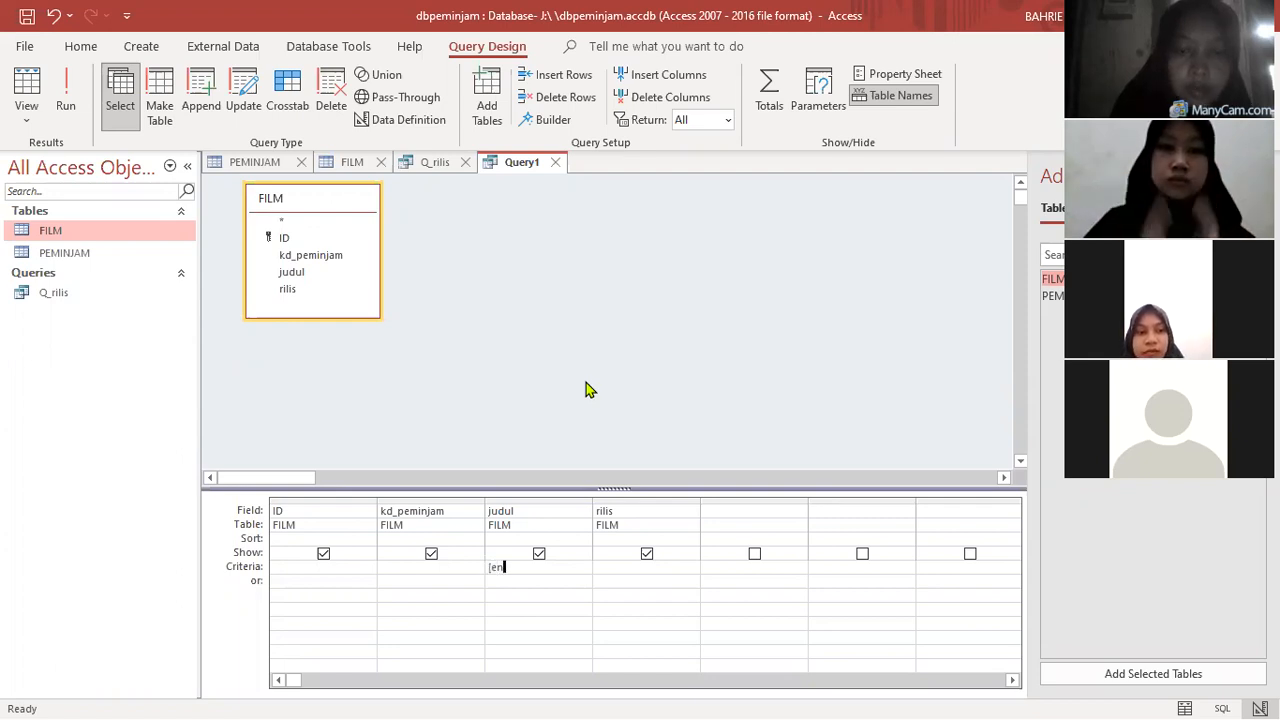
key(BackSpace)
key(BackSpace)
text(input judul)
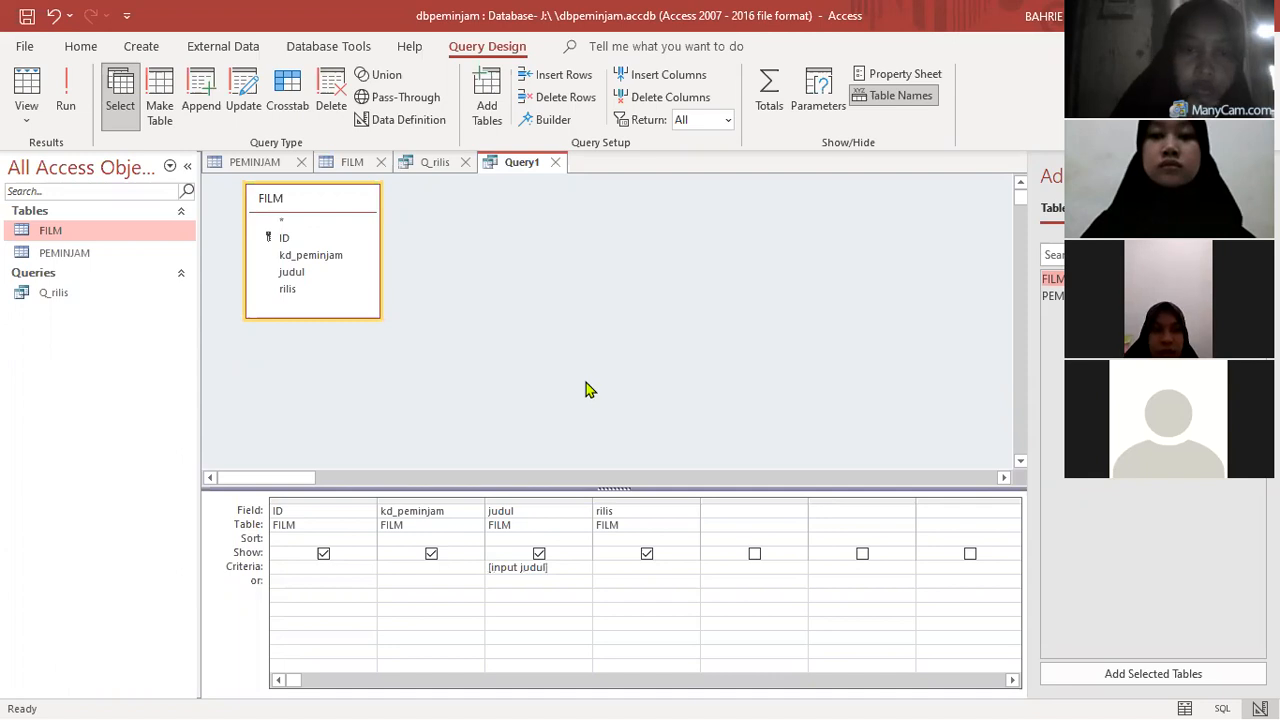
- Define a query parameter named judul with the data type Short Text
click(814, 100)
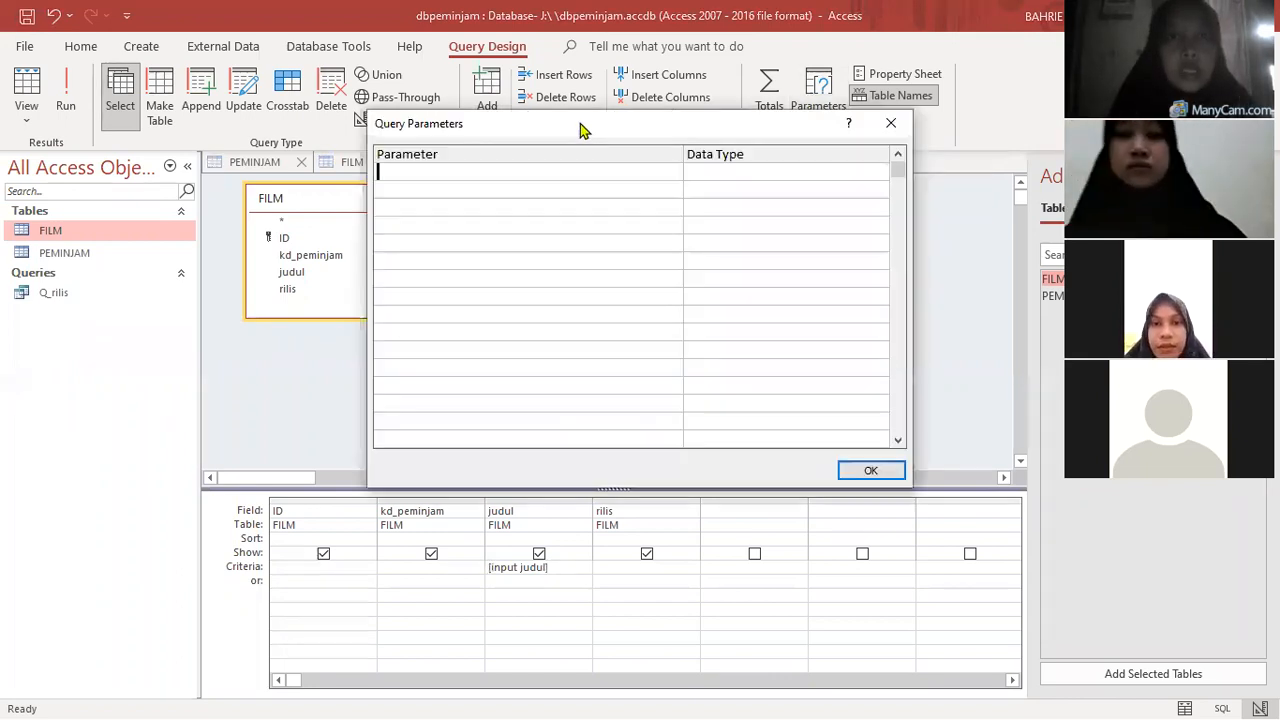
drag(580, 125, 613, 147)
text([)
text(ud)
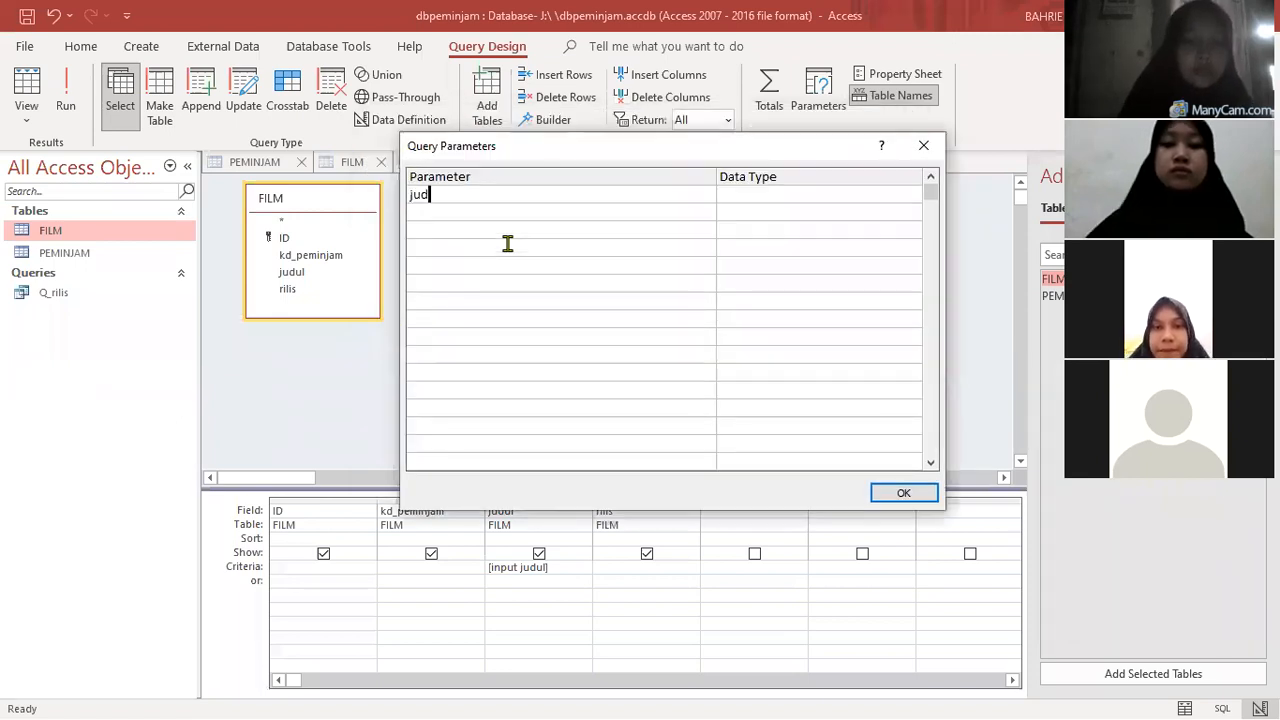
text(ul)
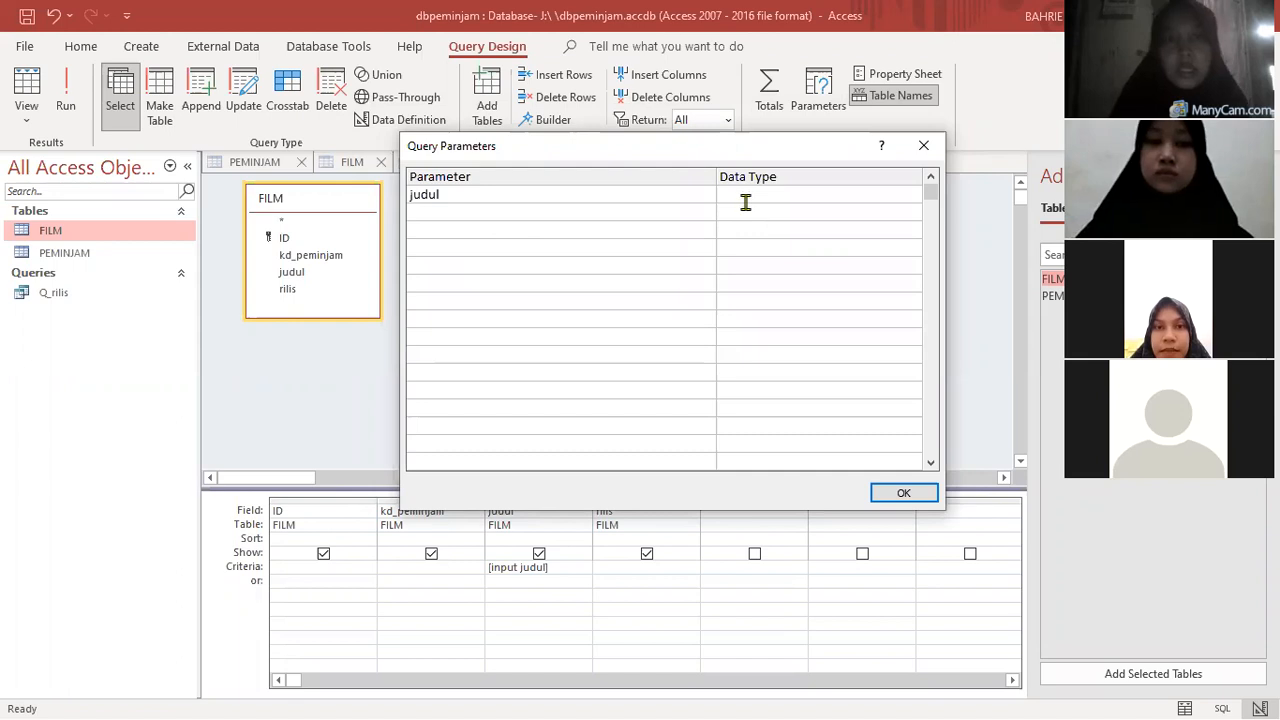
click(747, 198)
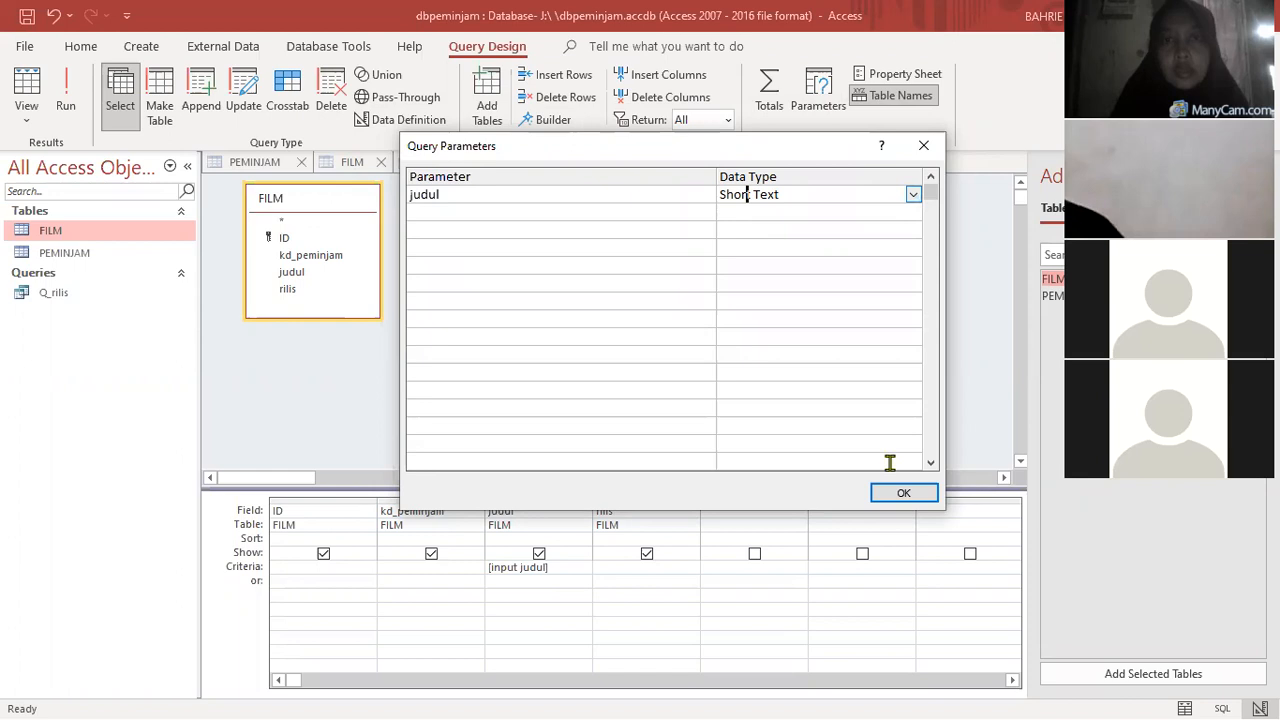
click(882, 495)
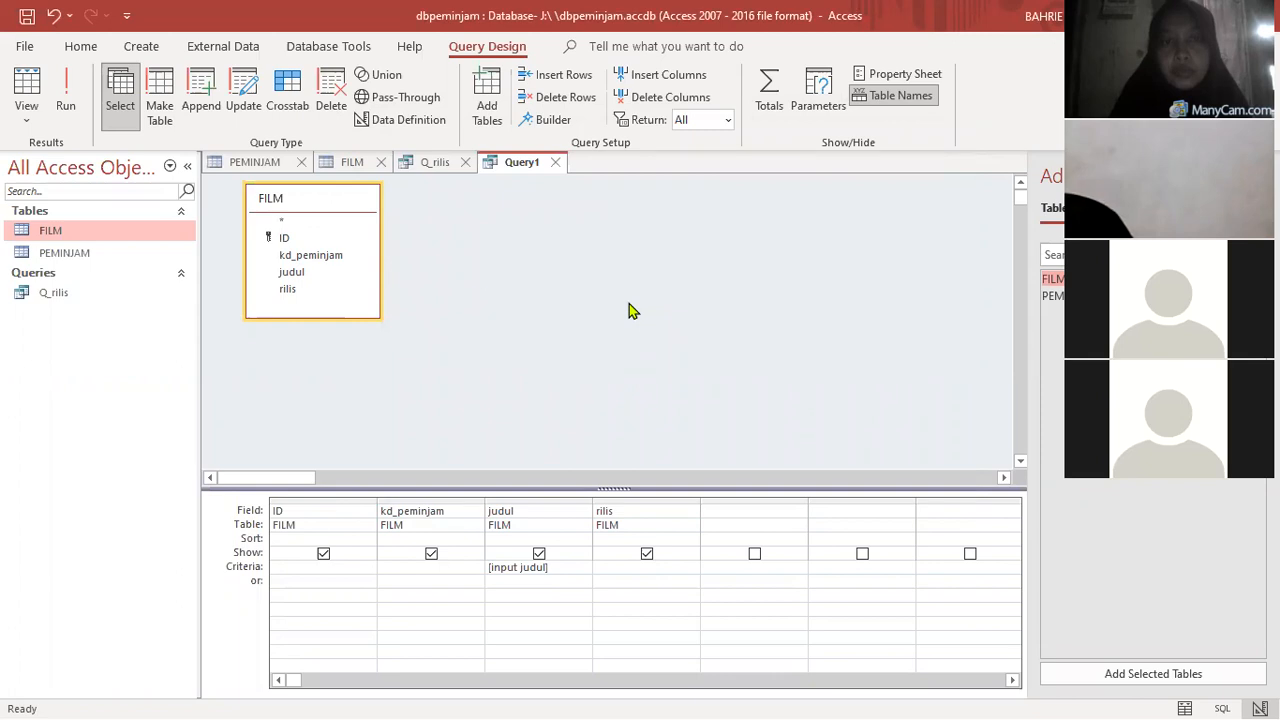
- Run the query, entering "ada apa dengan cinta" for both the judul and input judul parameters
click(66, 96)
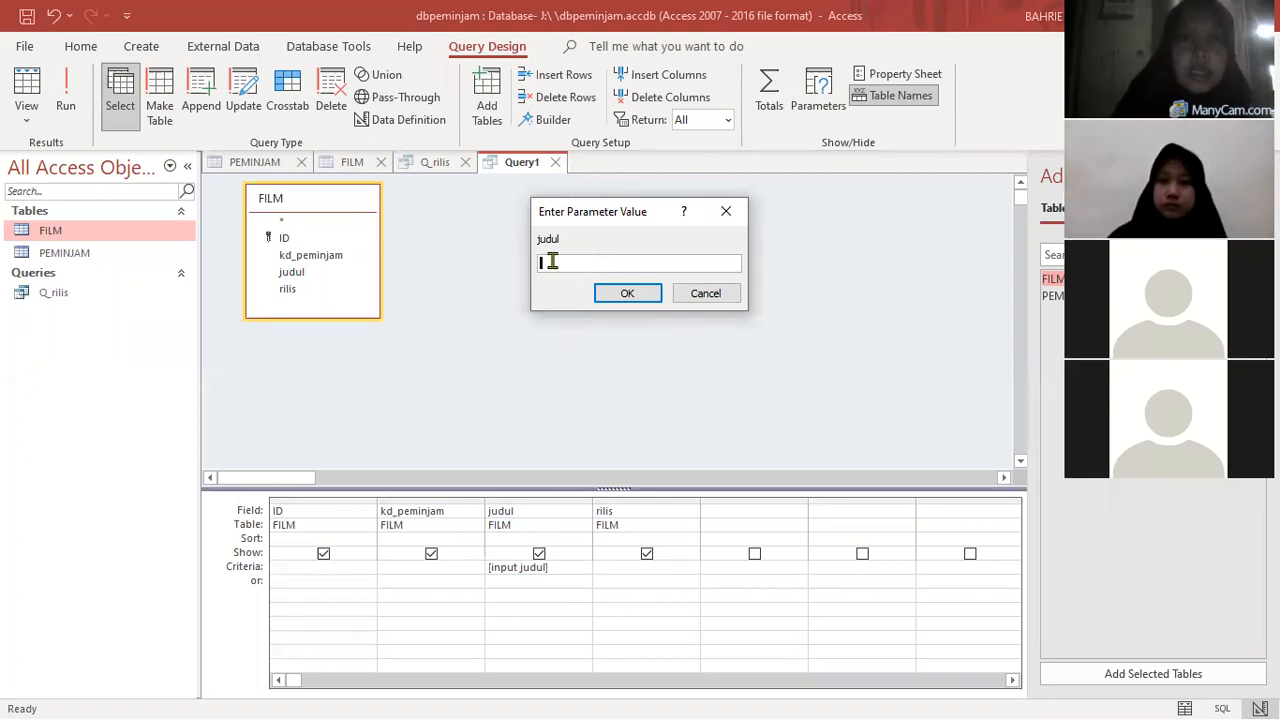
text(ada apa )
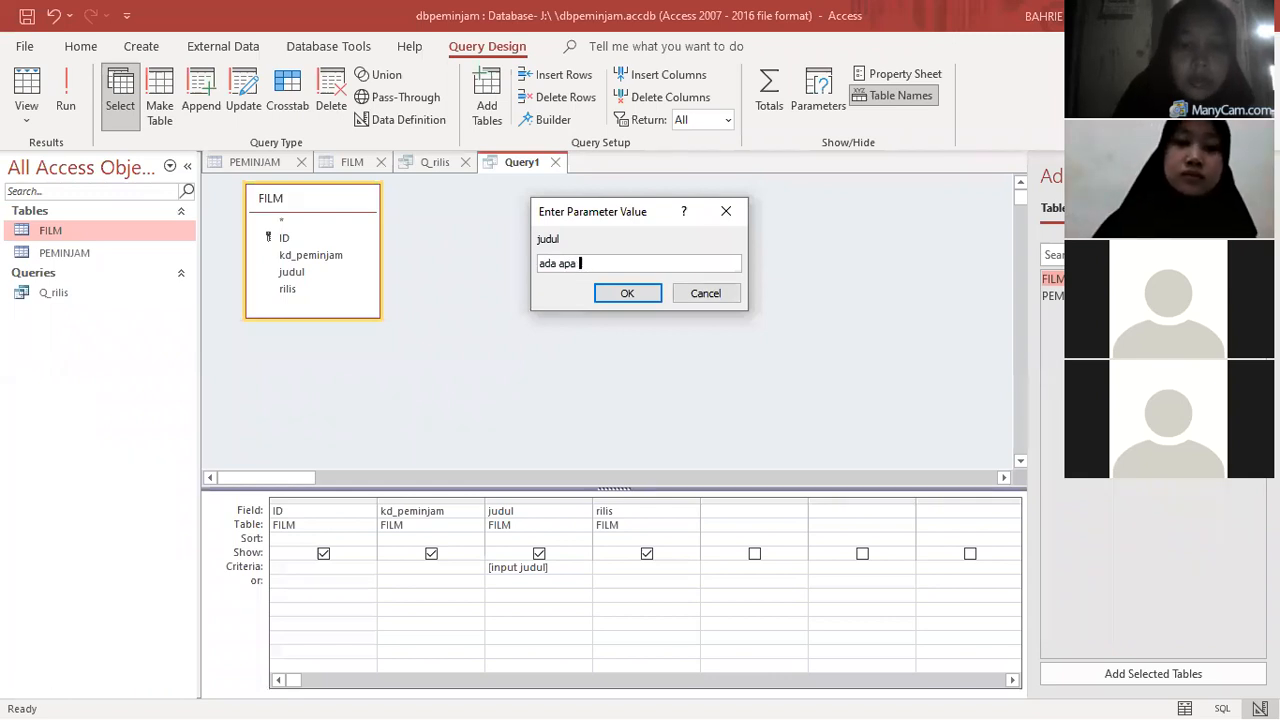
text(dengan cin)
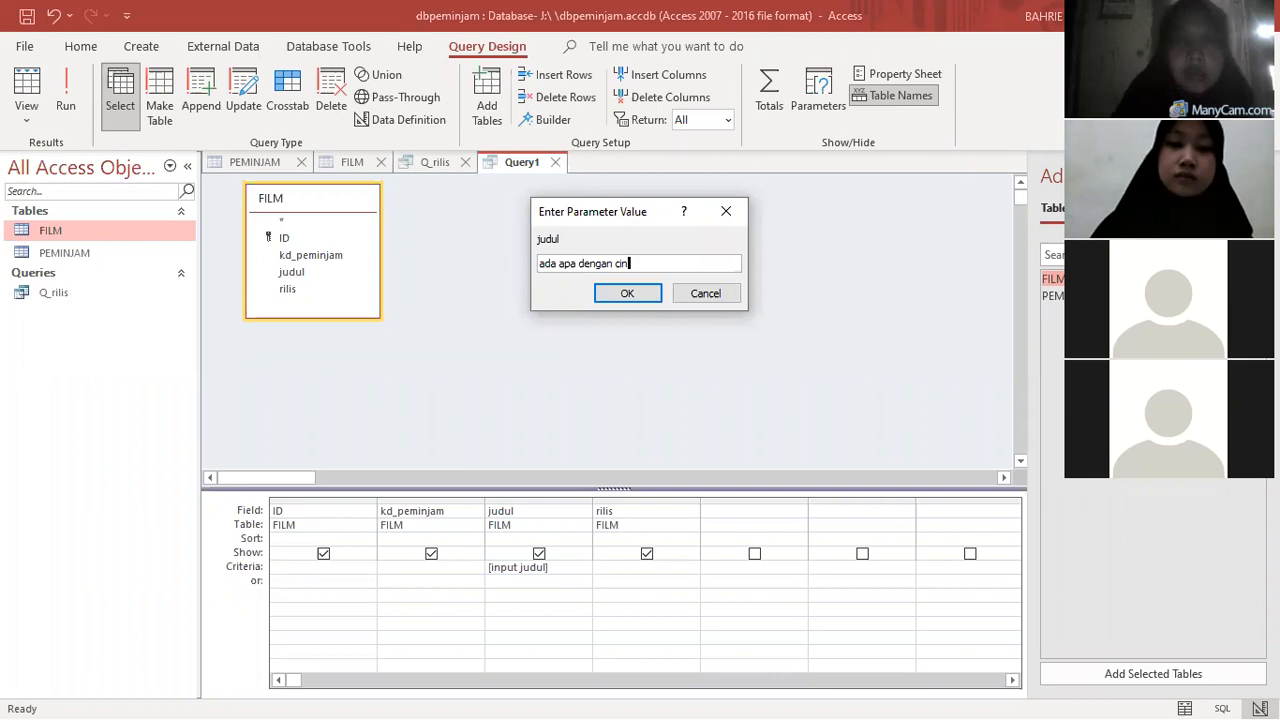
text(ta)
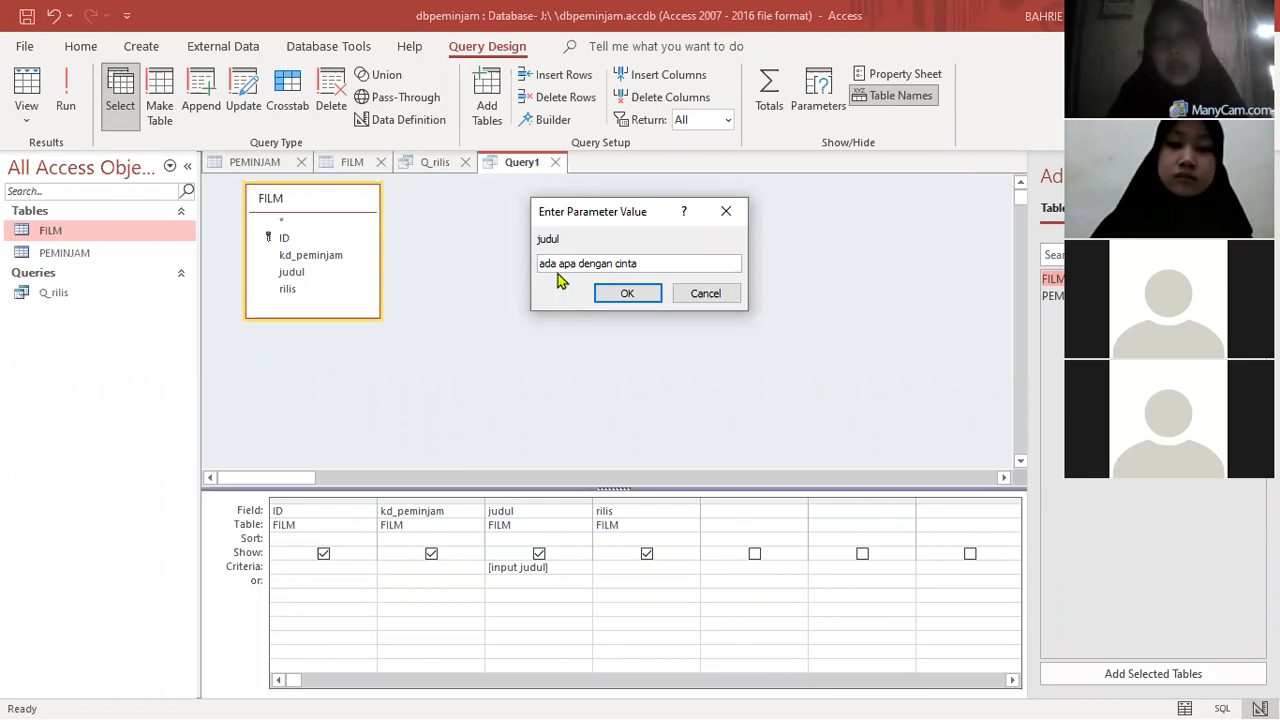
click(623, 300)
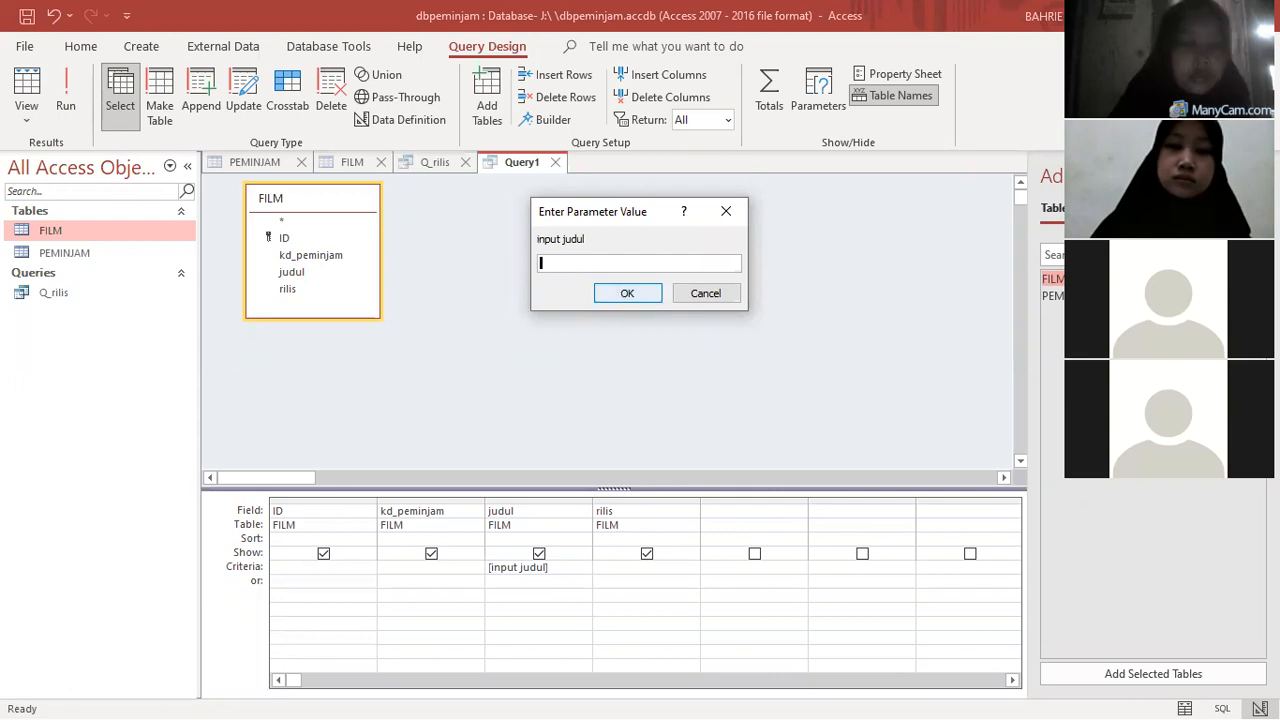
text(ada a)
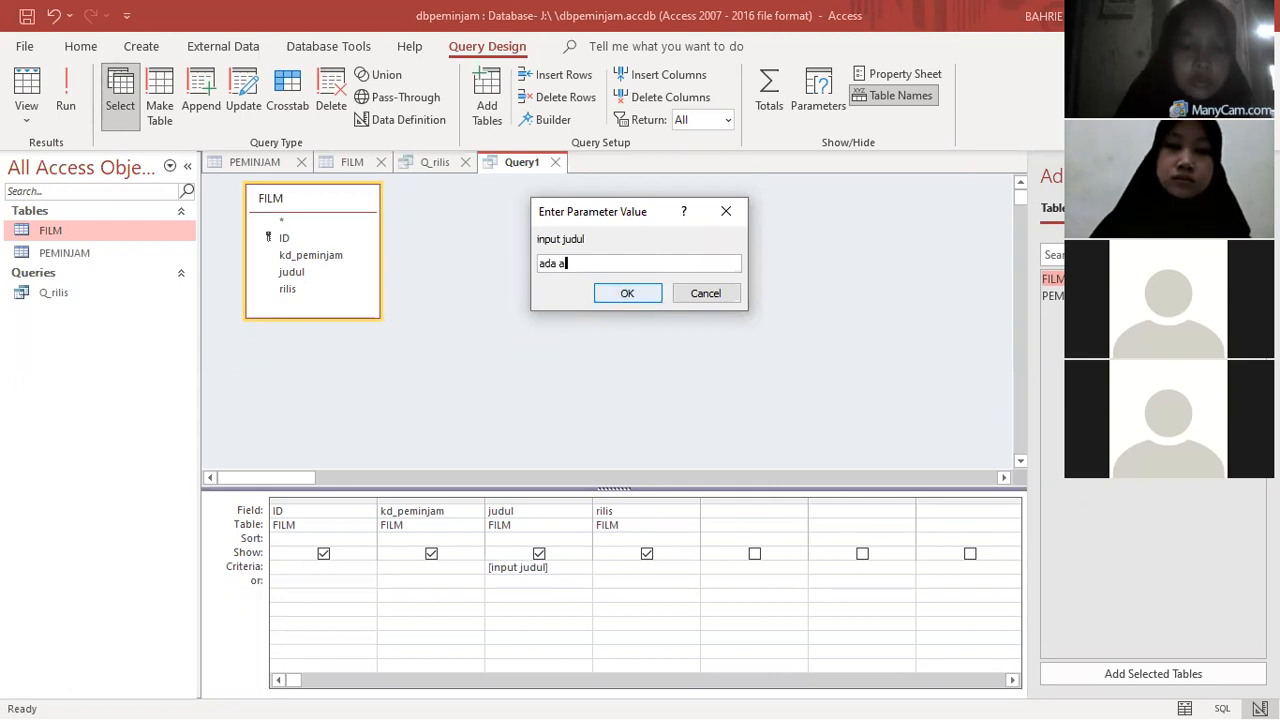
text(pa dengan cinta)
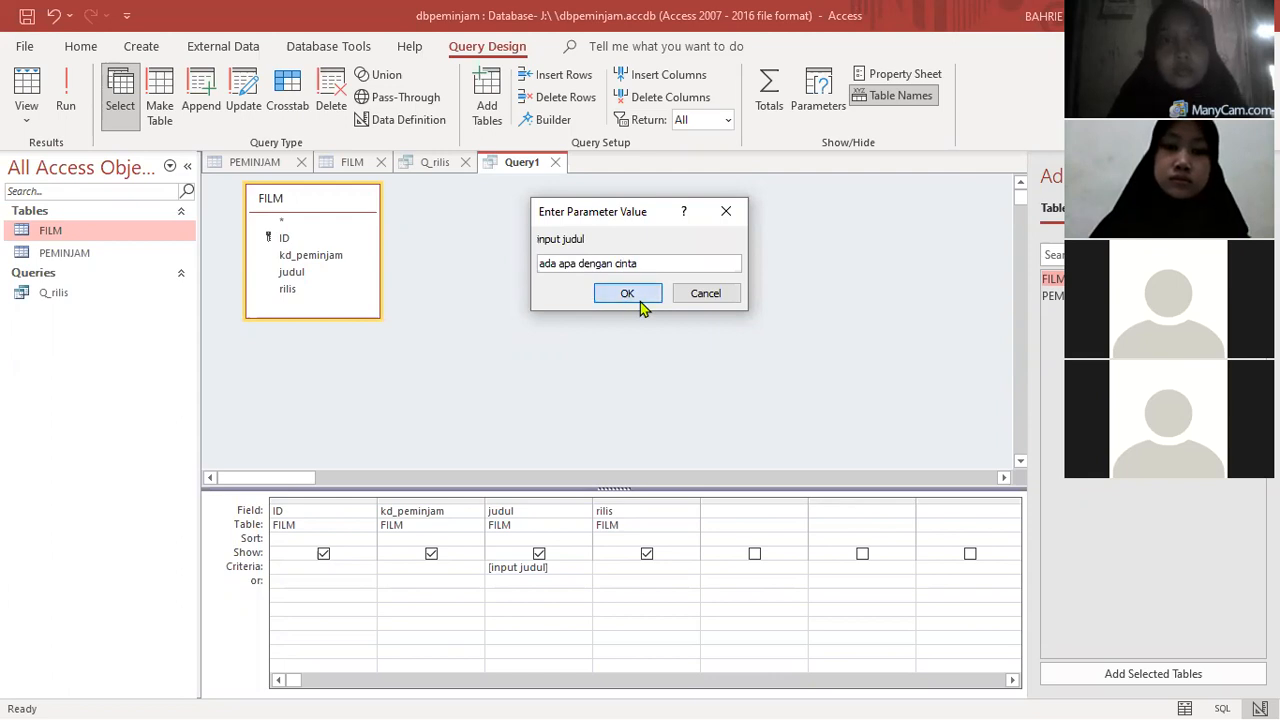
click(639, 299)
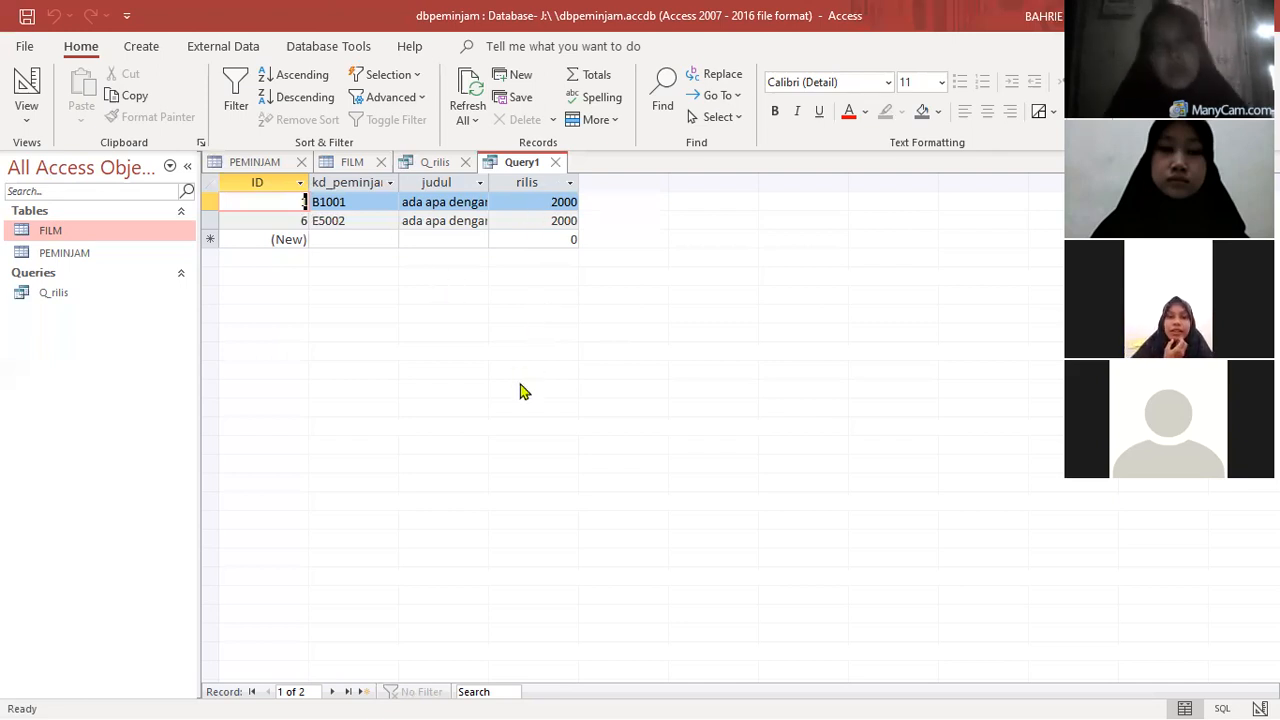
- Return the query to design view and review the criterion of the judul field
click(27, 92)
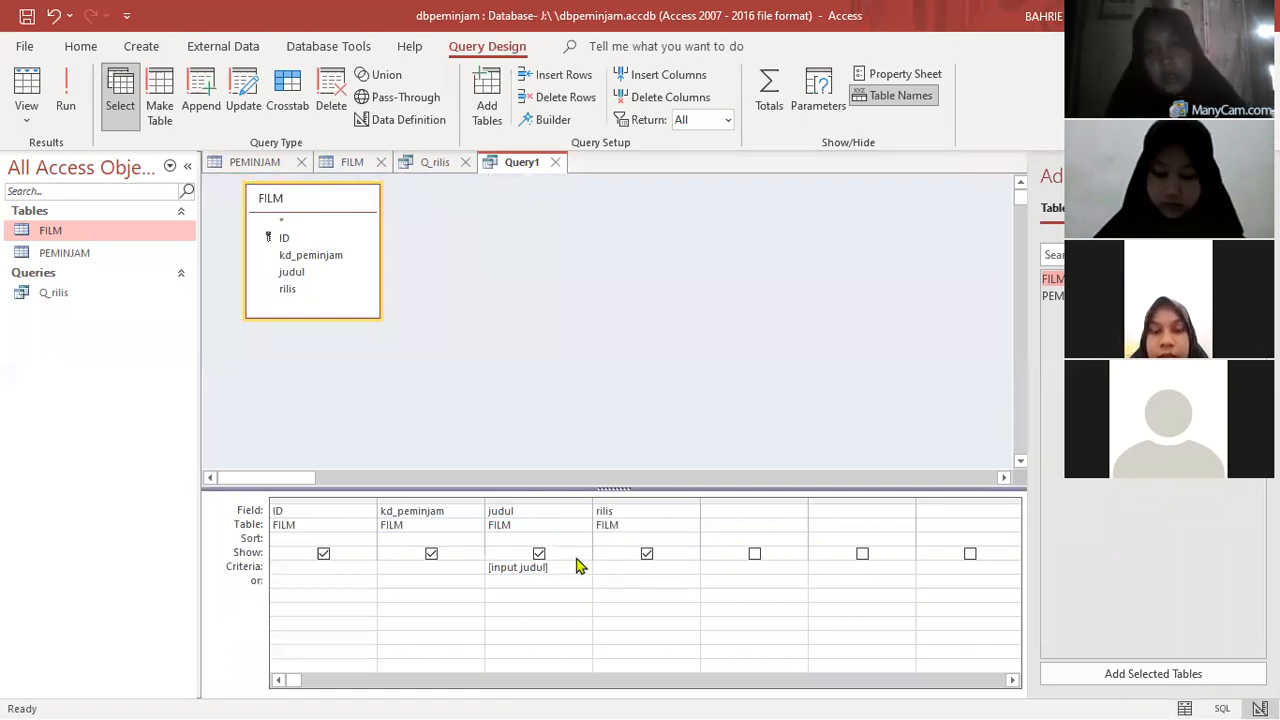
click(598, 566)
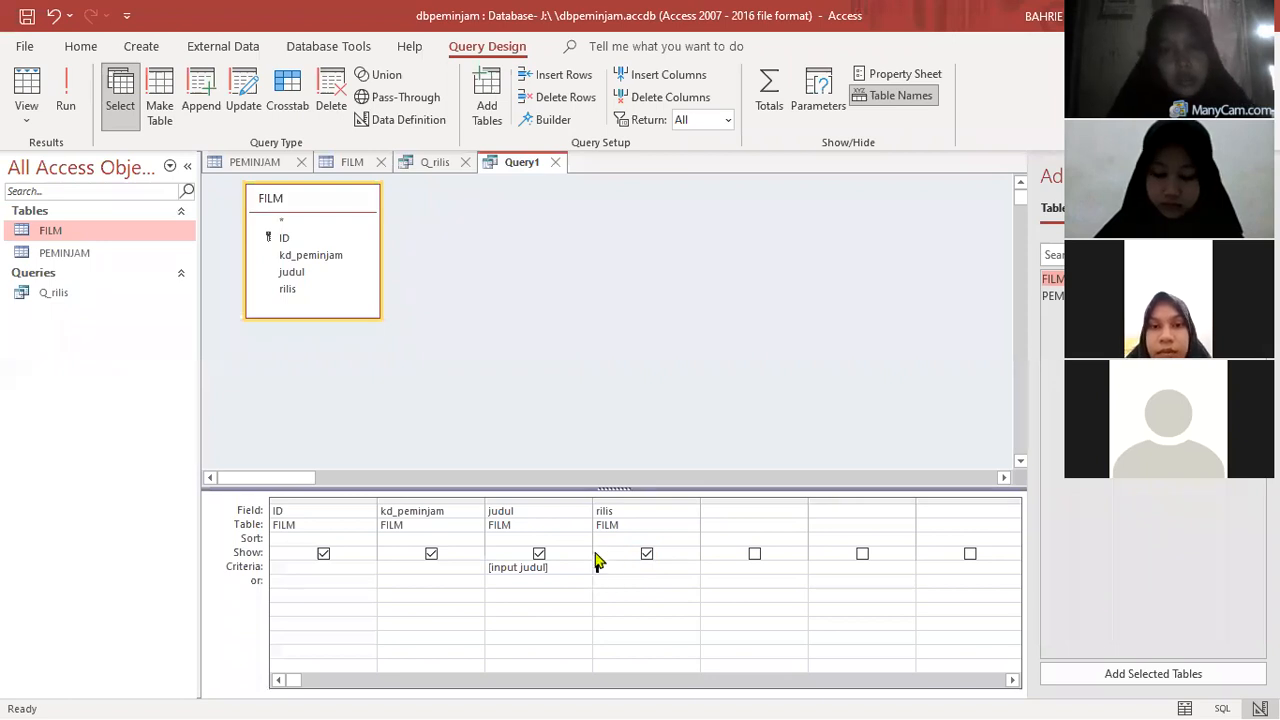
double_click(537, 571)
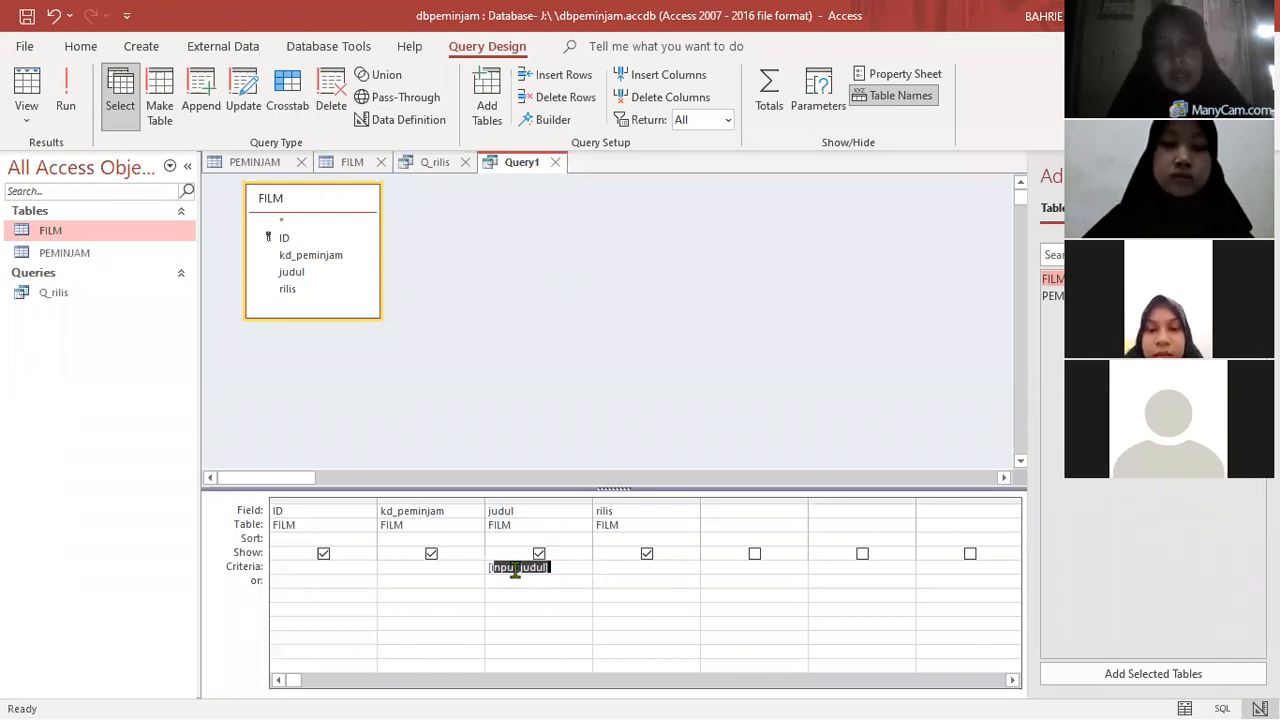
click(515, 570)
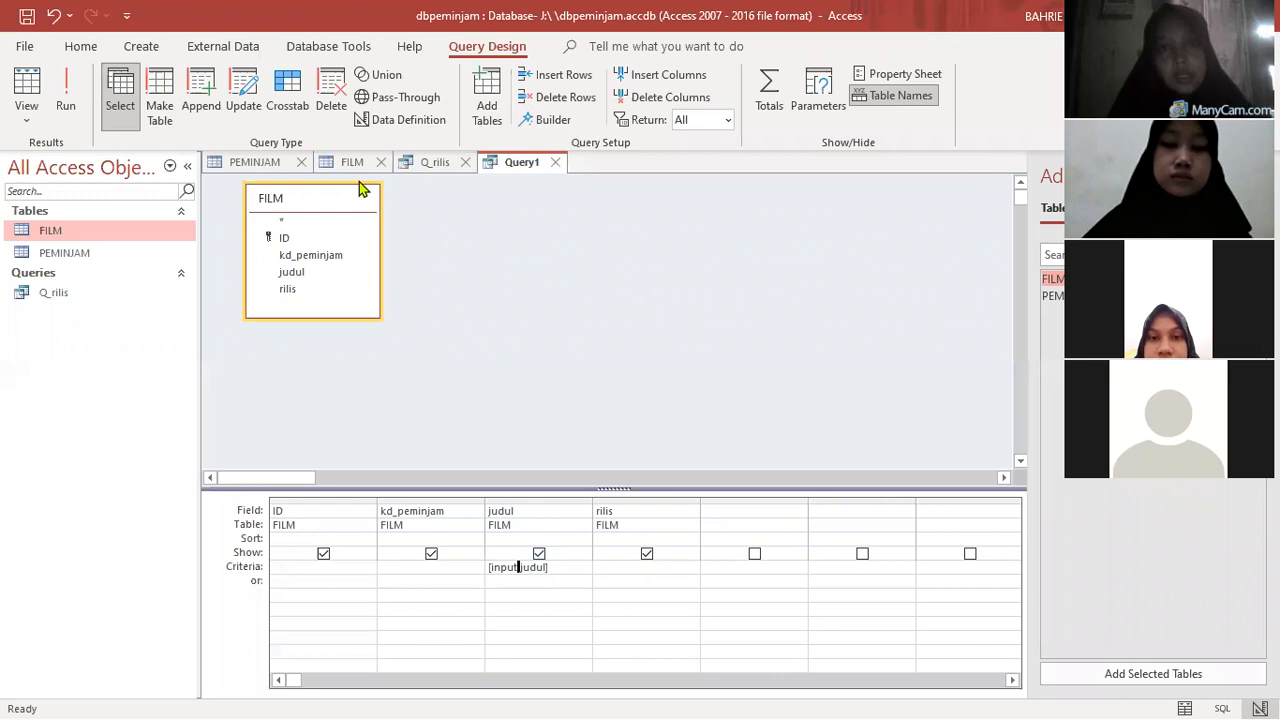
- Rerun the parameter query with "ada apa dengan cinta" as the value for both title prompts
click(63, 101)
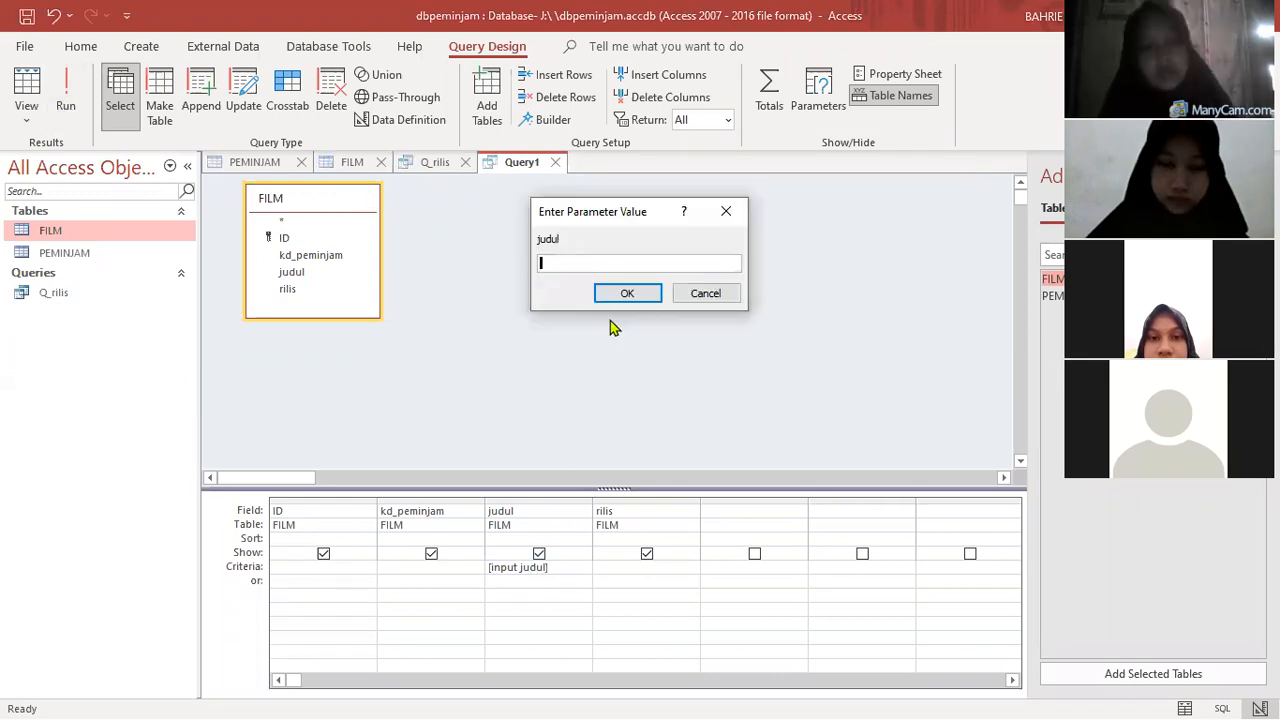
text(ada apa dengan cinta)
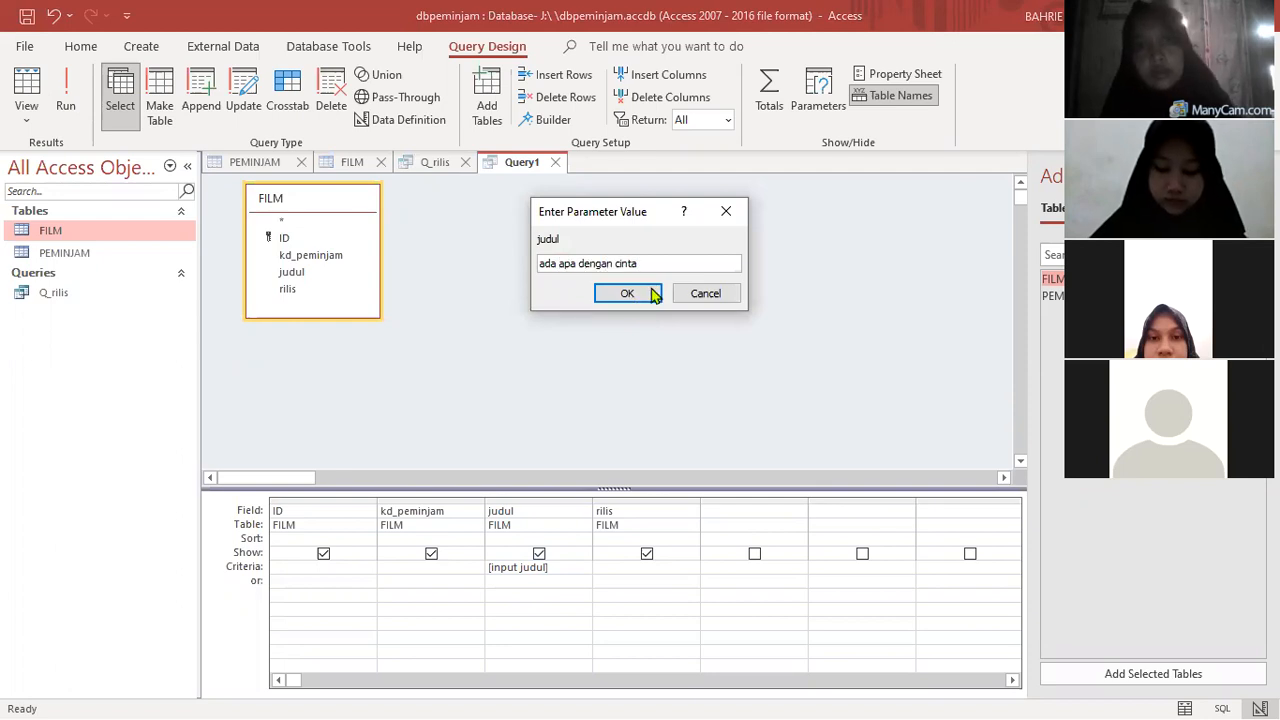
key(Return)
text(ada a)
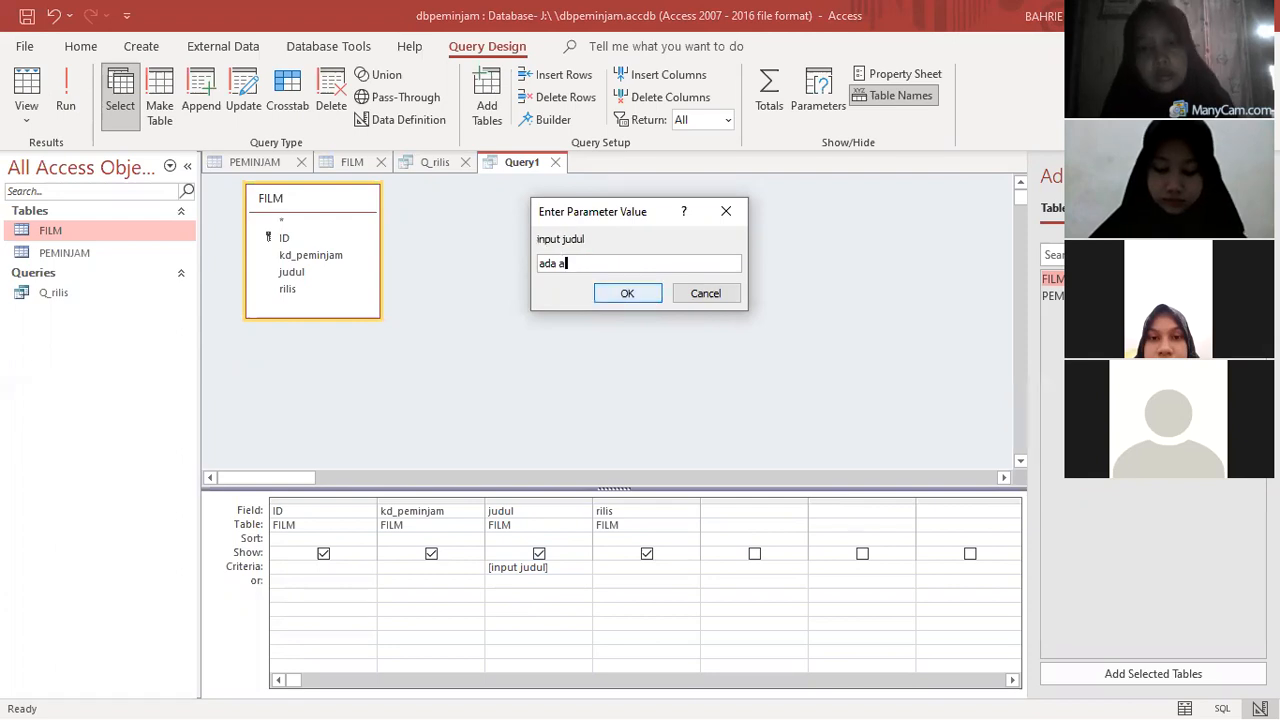
text(pa dengan cinta)
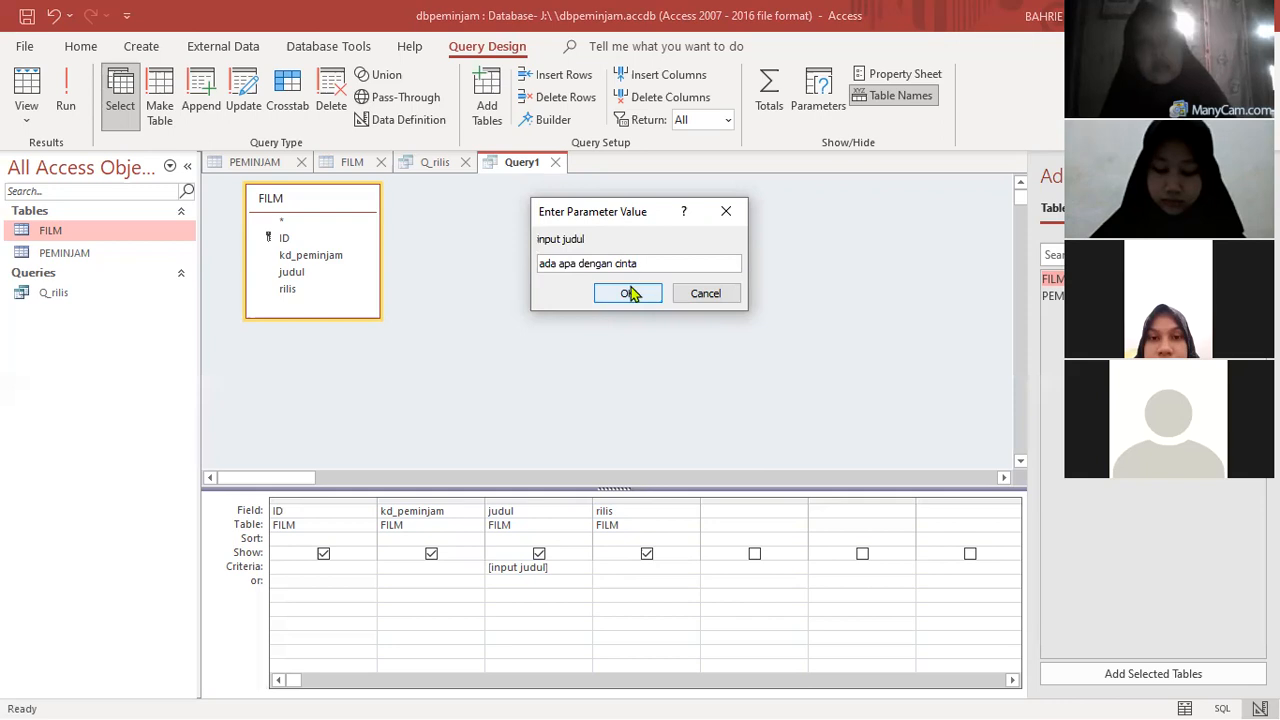
click(625, 295)
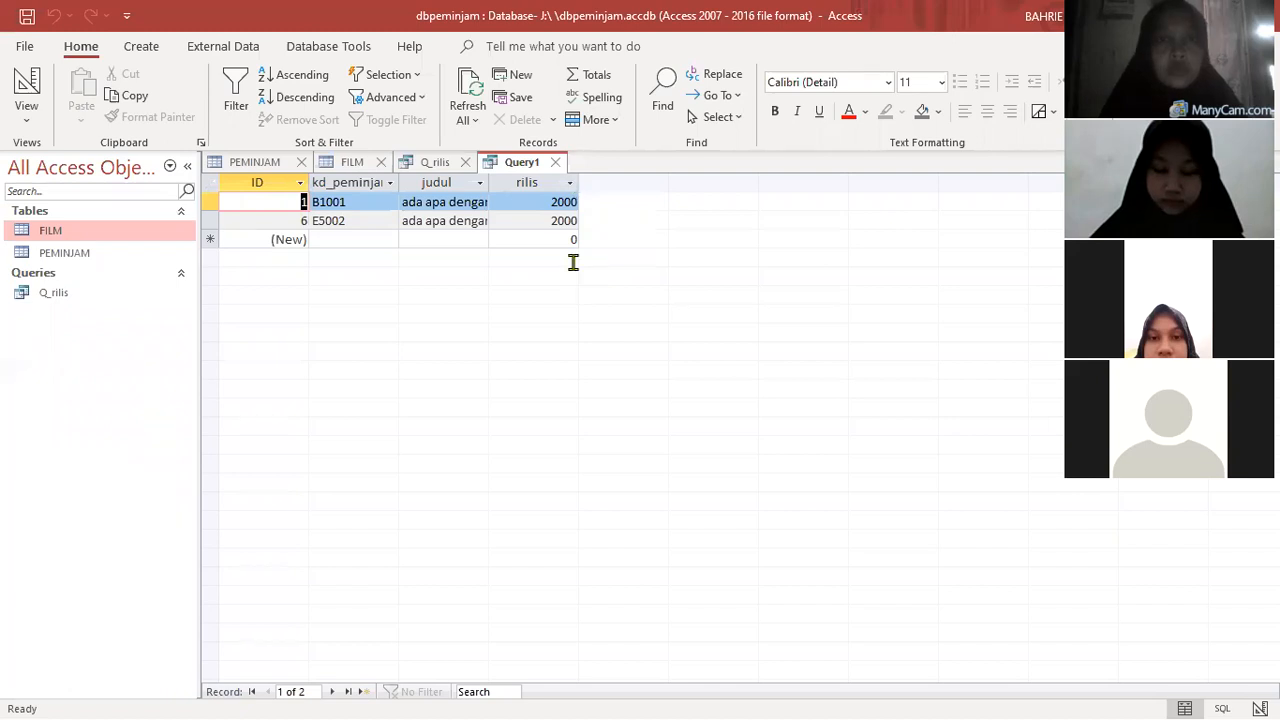
- Save the parameter query under the name Q_judul
key(ctrl+s)
key(ctrl+a)
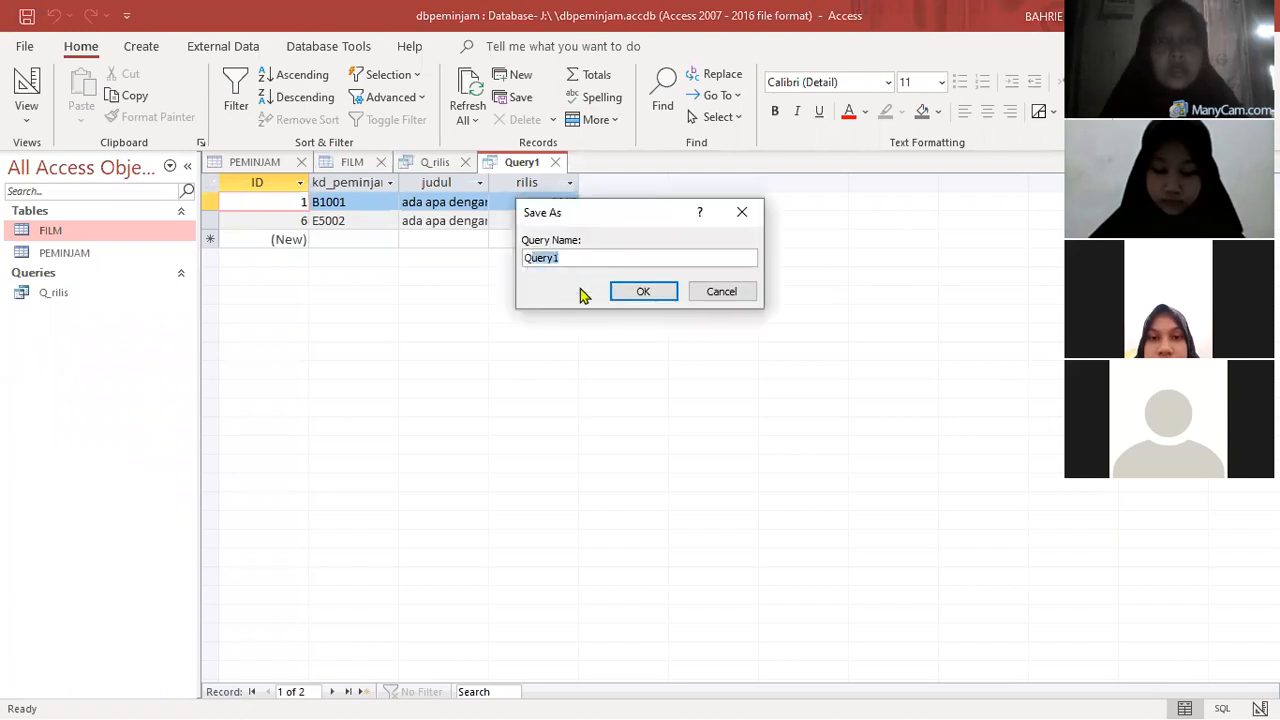
text(Q_jud)
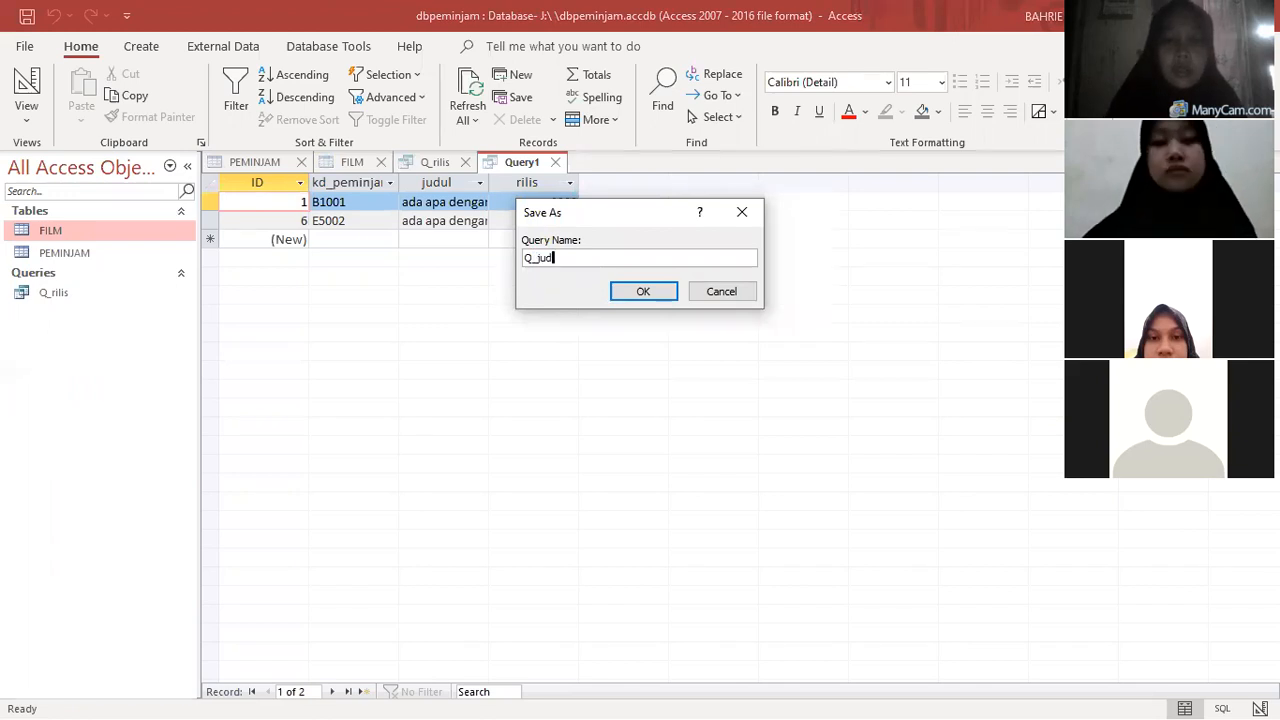
text(ul)
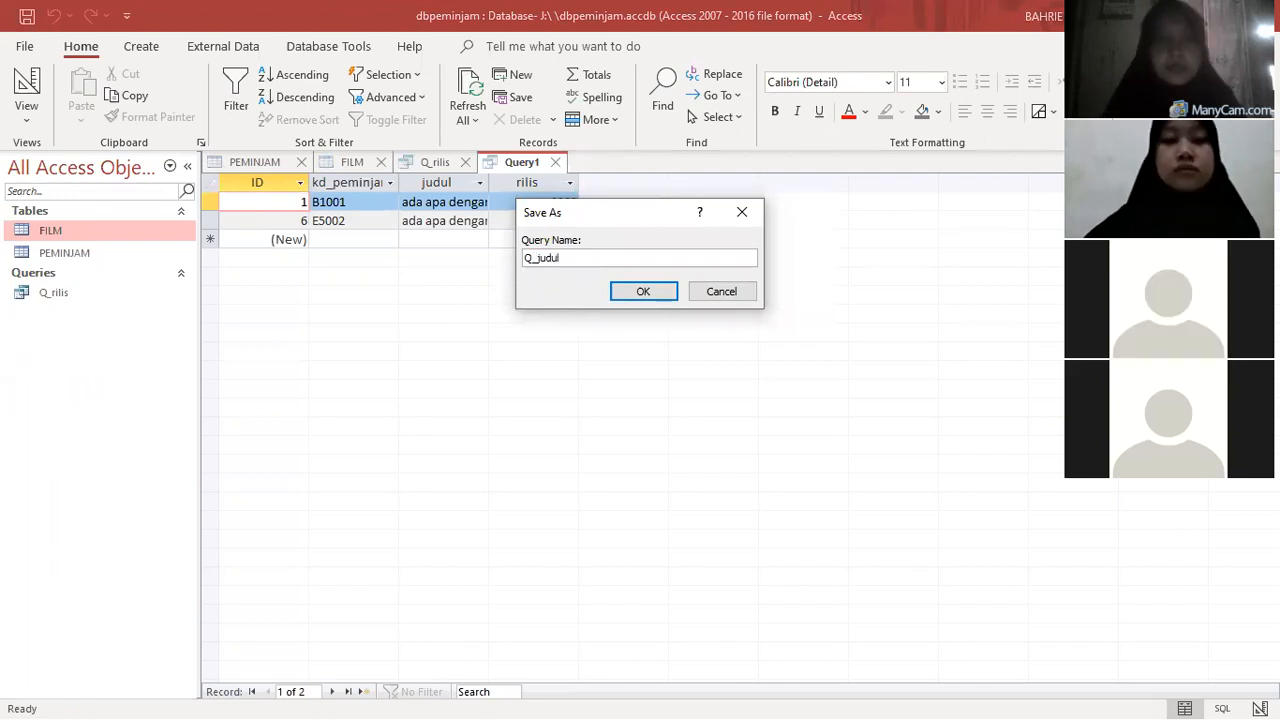
click(627, 296)
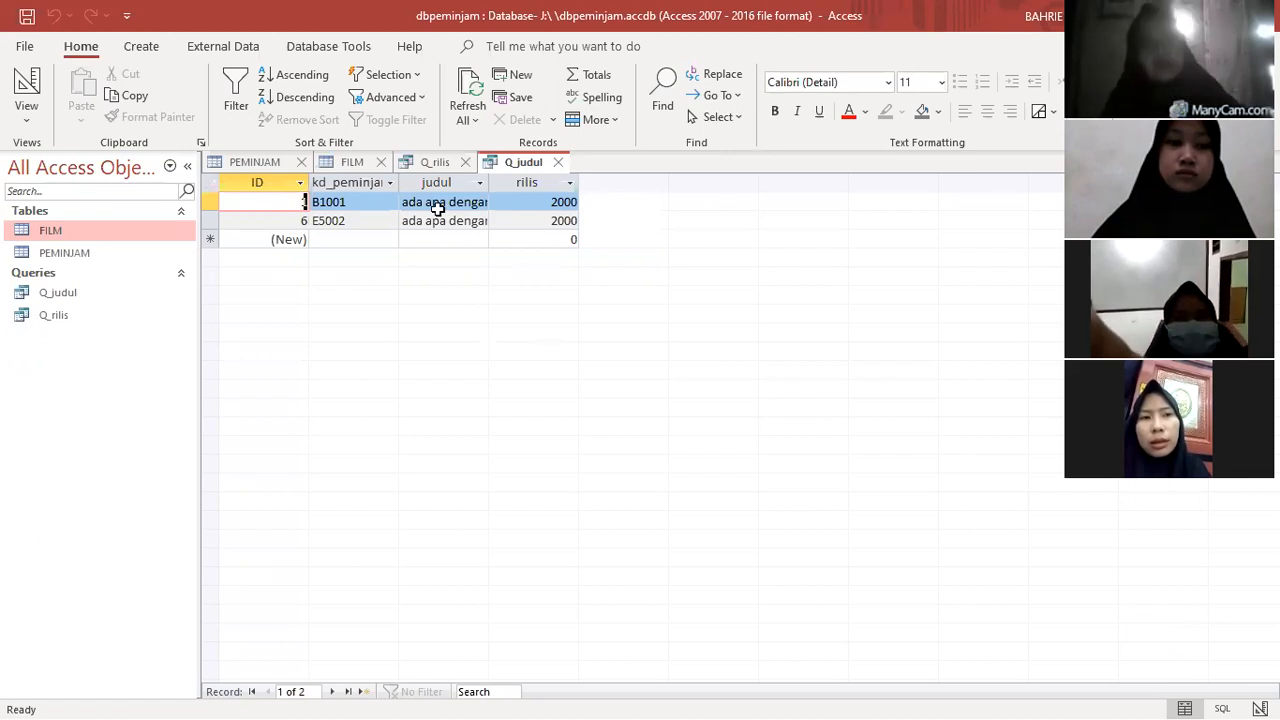
- Look over the open FILM, Q_rilis and Q_judul datasheets and close both queries
click(354, 166)
click(420, 164)
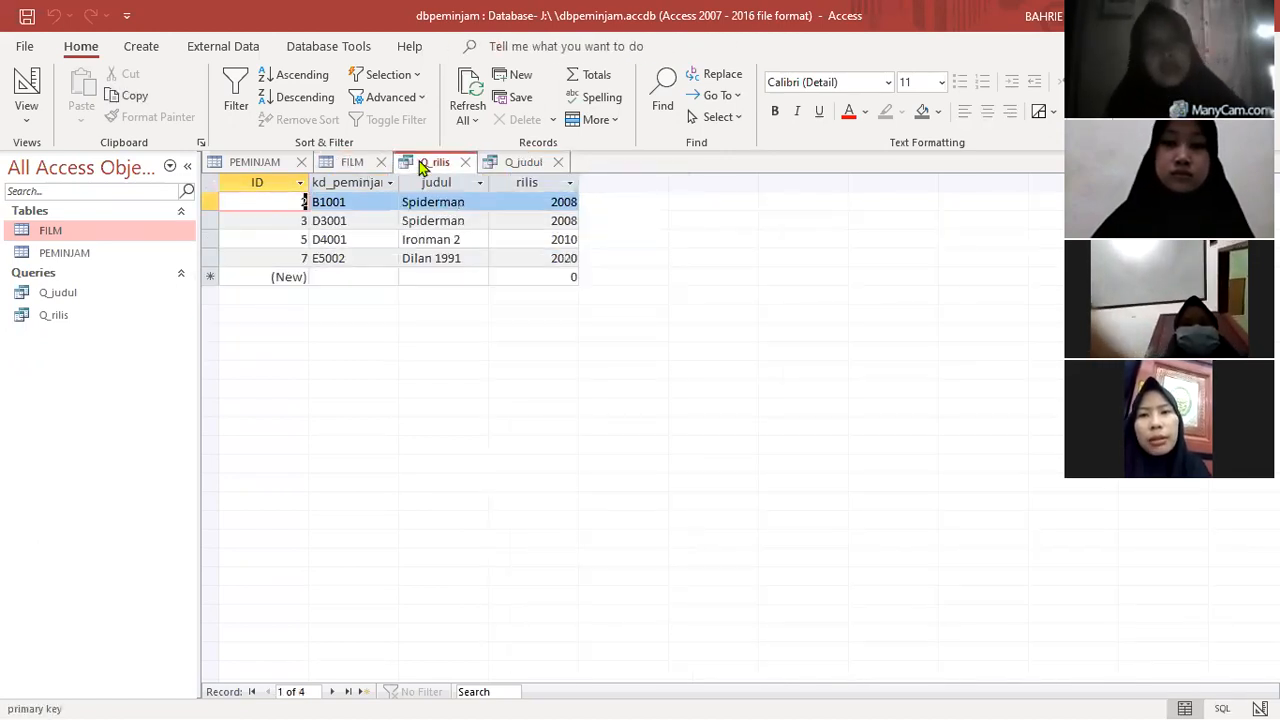
click(534, 165)
click(558, 164)
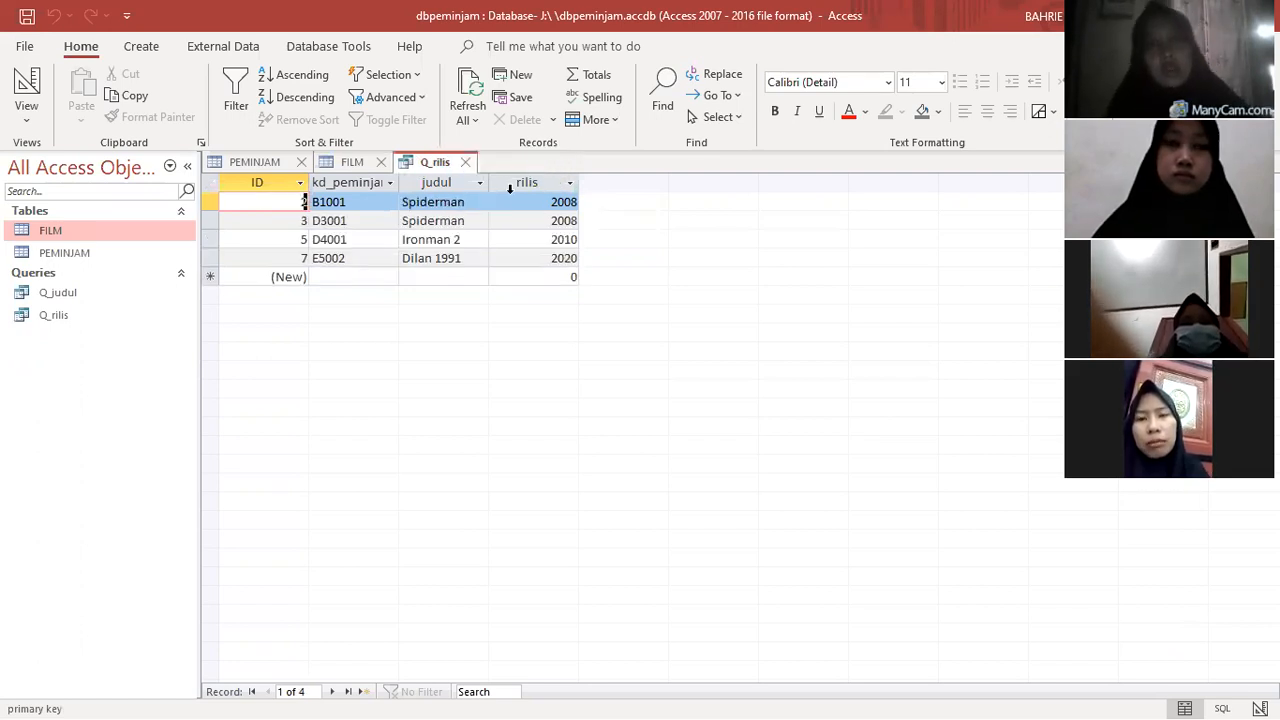
click(465, 162)
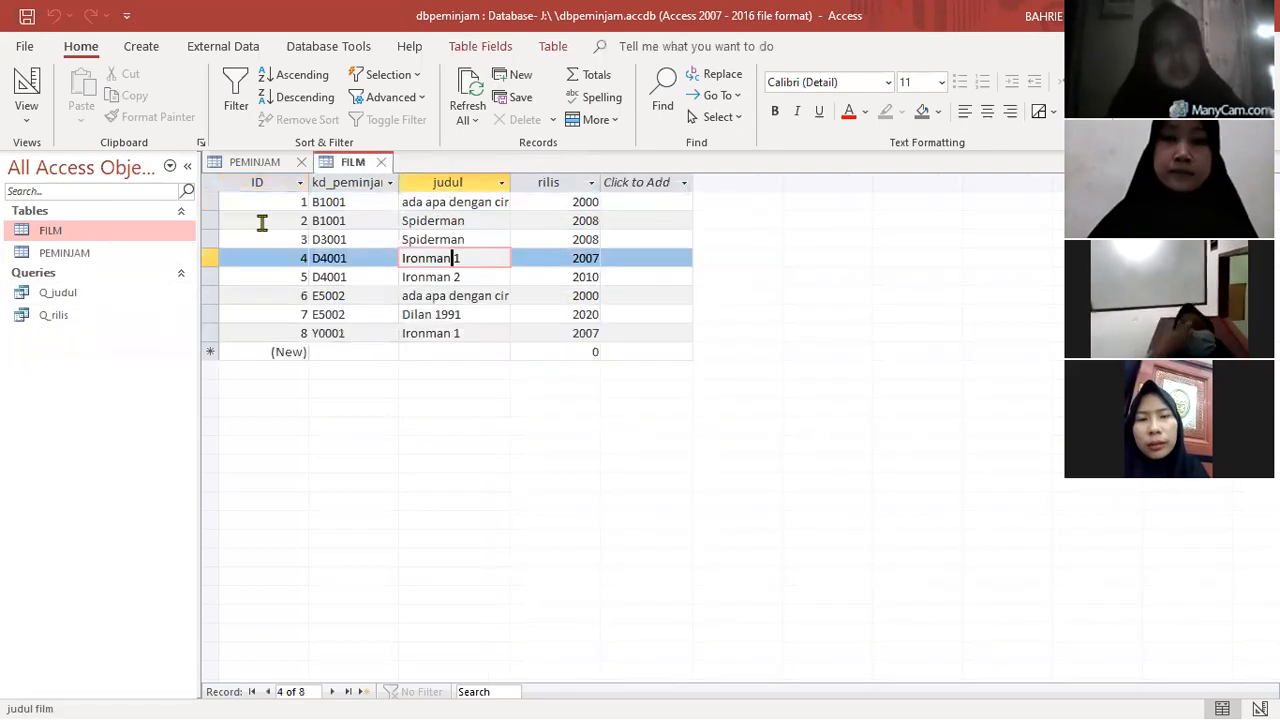
- Delete the saved queries Q_judul and Q_rilis from the database
click(53, 297)
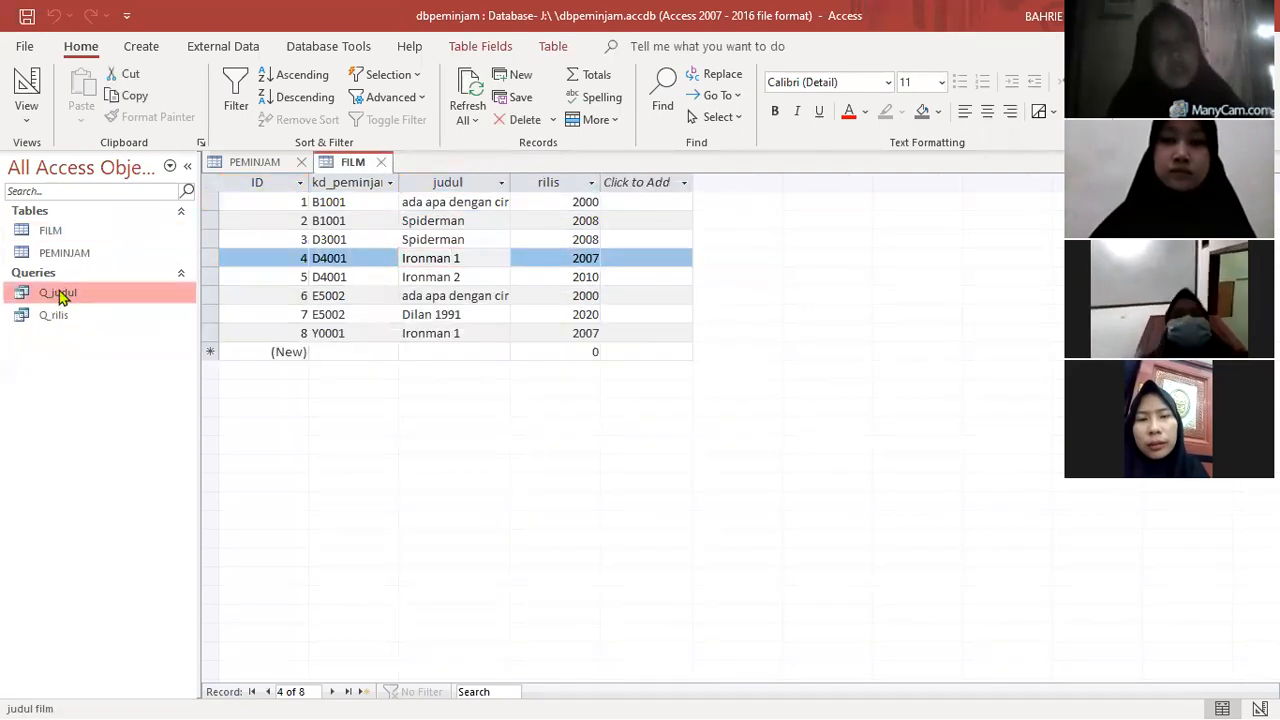
right_click(91, 305)
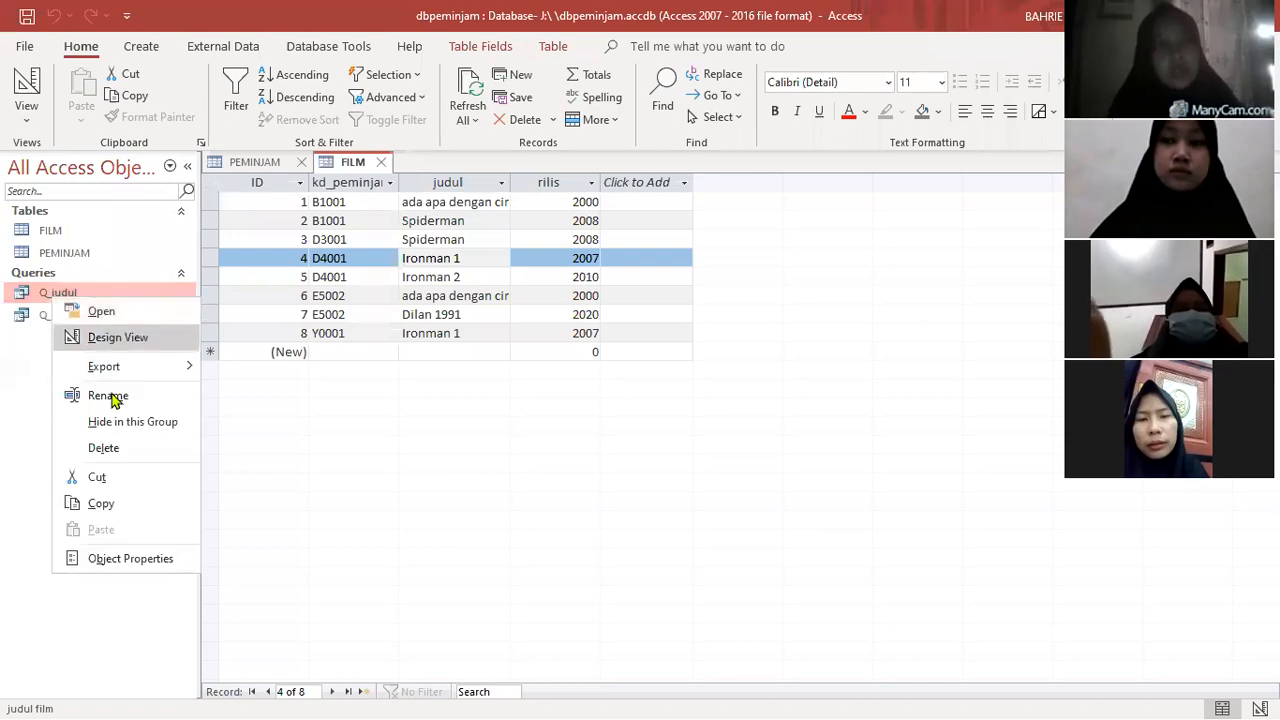
click(104, 449)
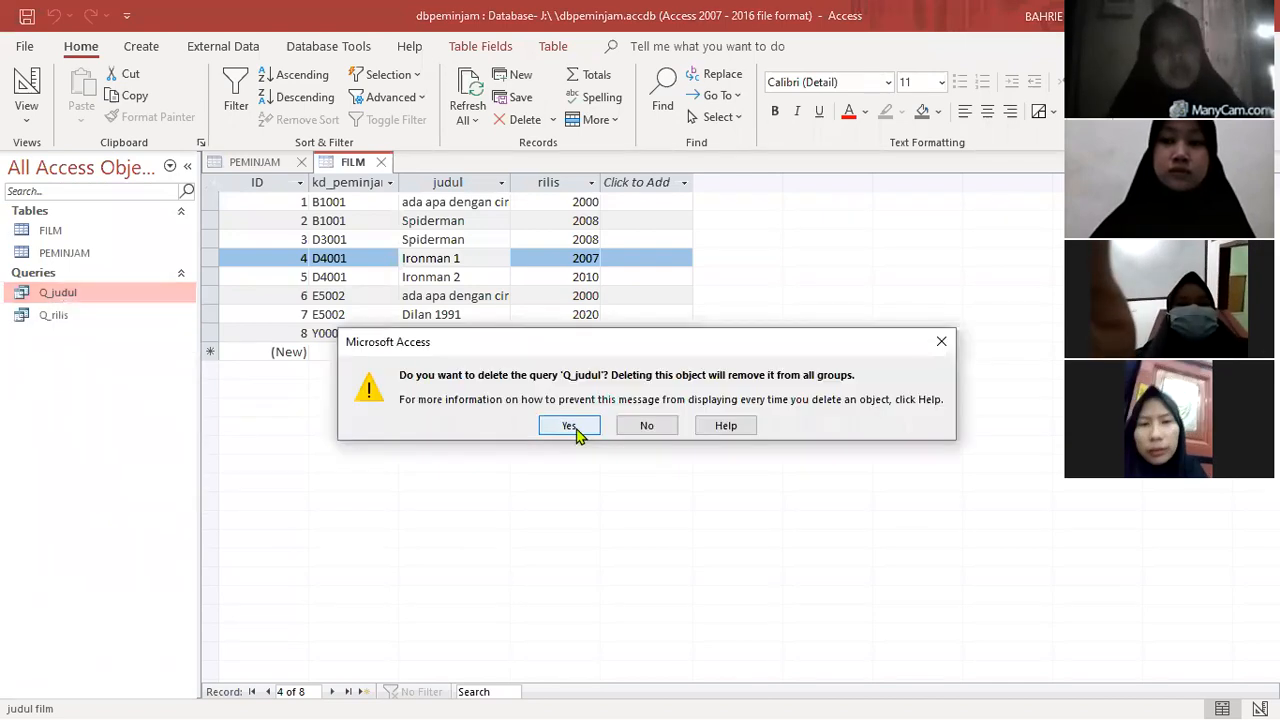
click(568, 425)
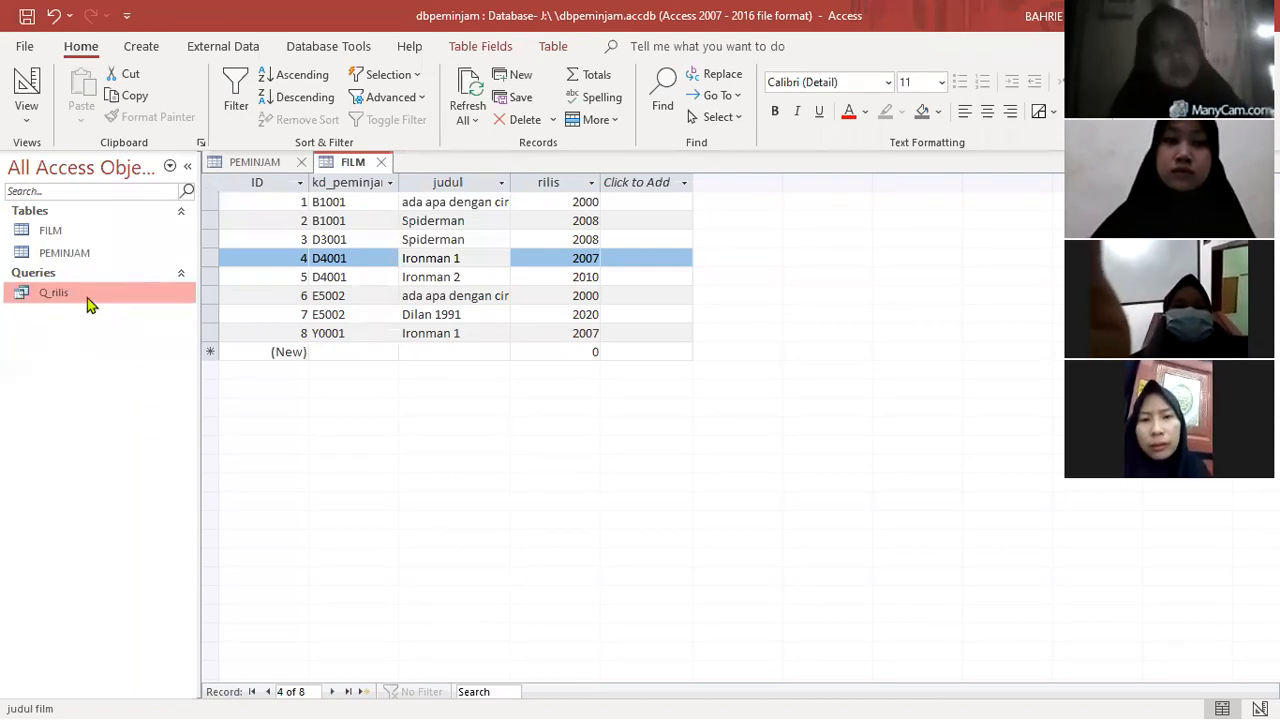
right_click(89, 299)
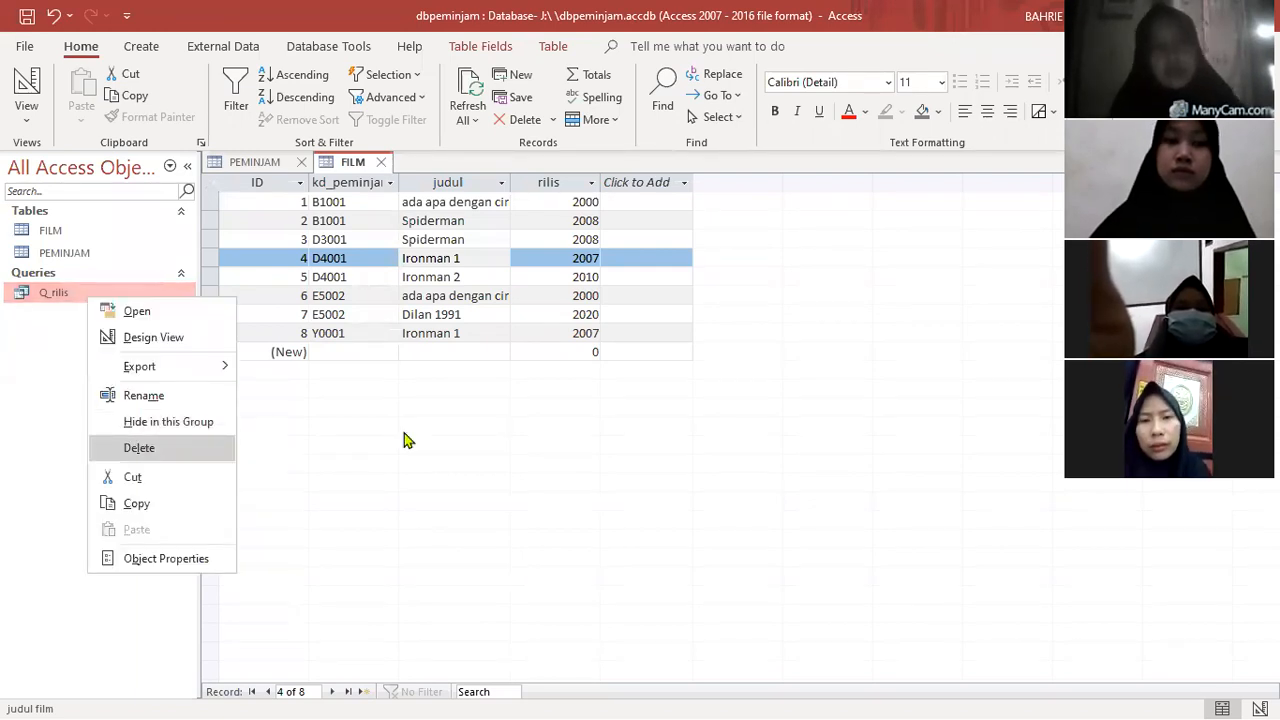
click(567, 426)
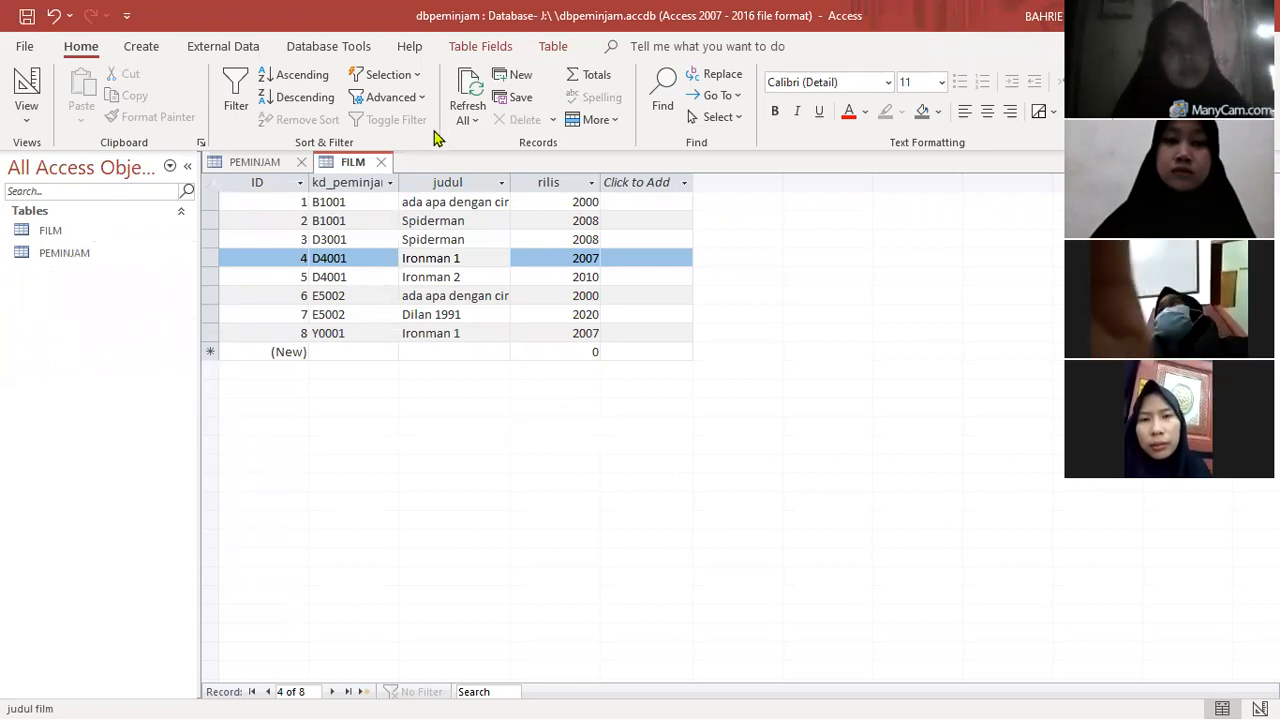
- Compare the records of the PEMINJAM and FILM tables
click(262, 162)
click(352, 162)
click(270, 165)
click(322, 159)
click(251, 170)
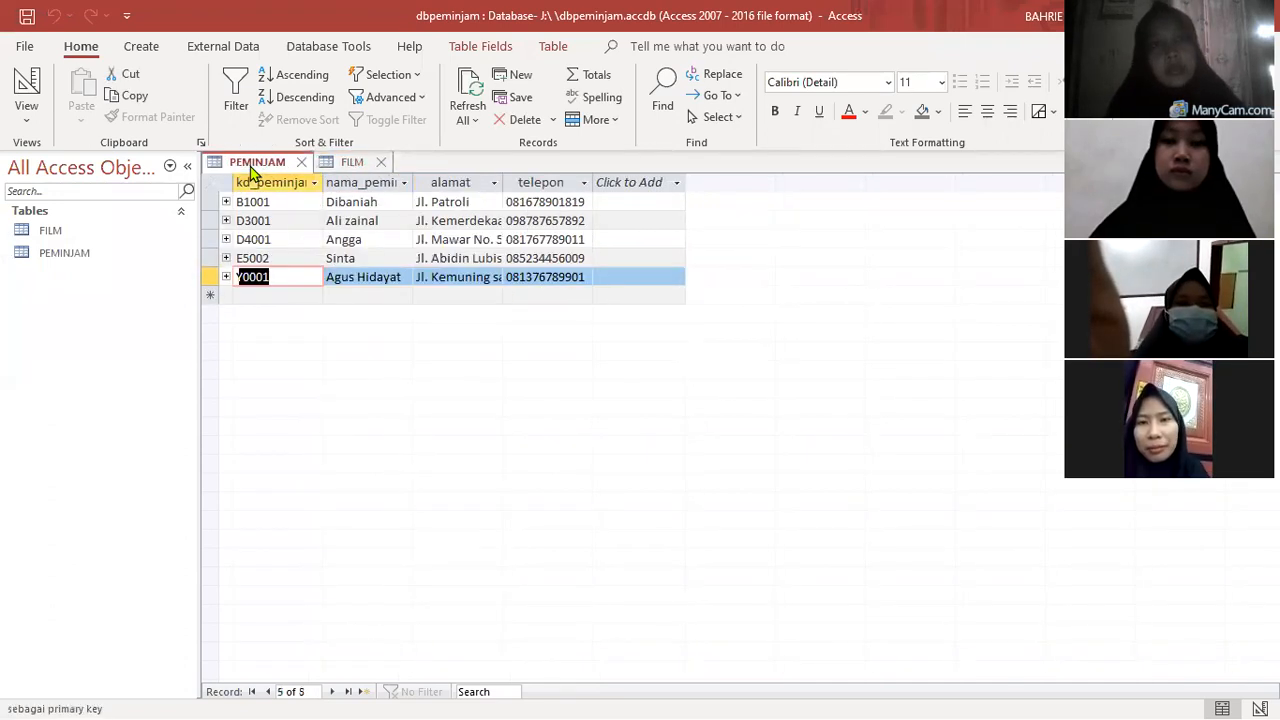
click(352, 165)
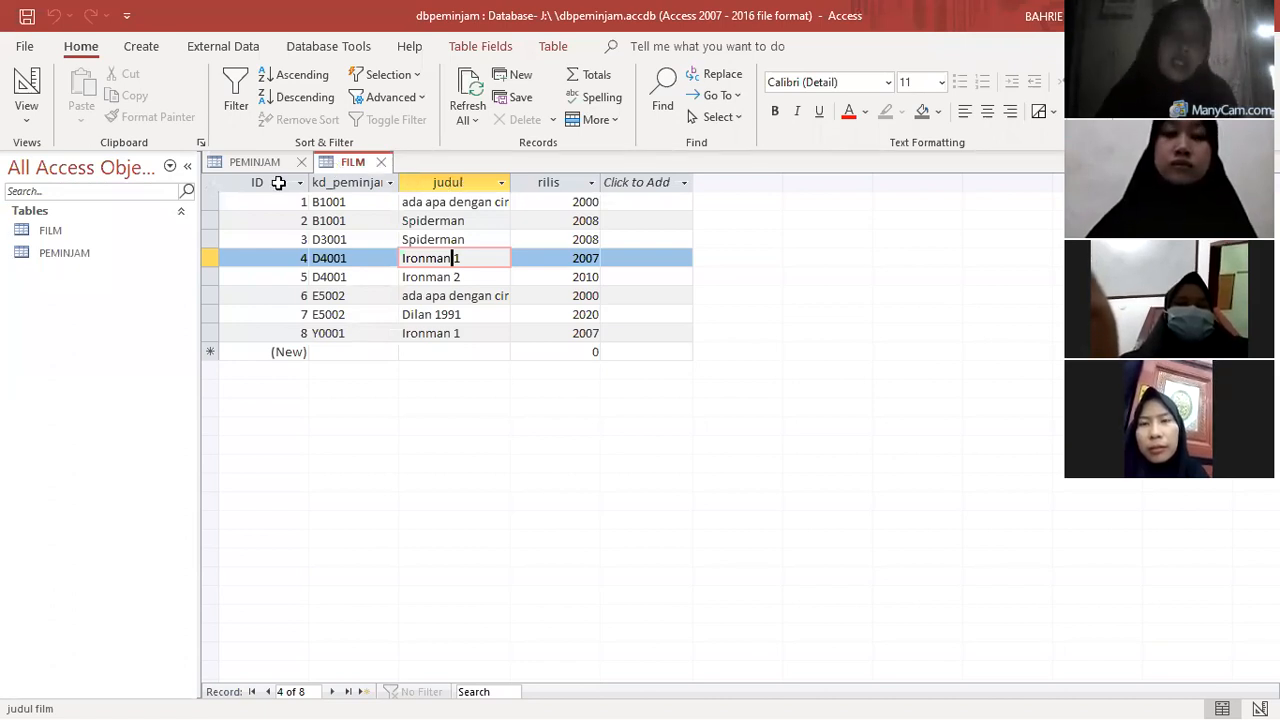
click(252, 161)
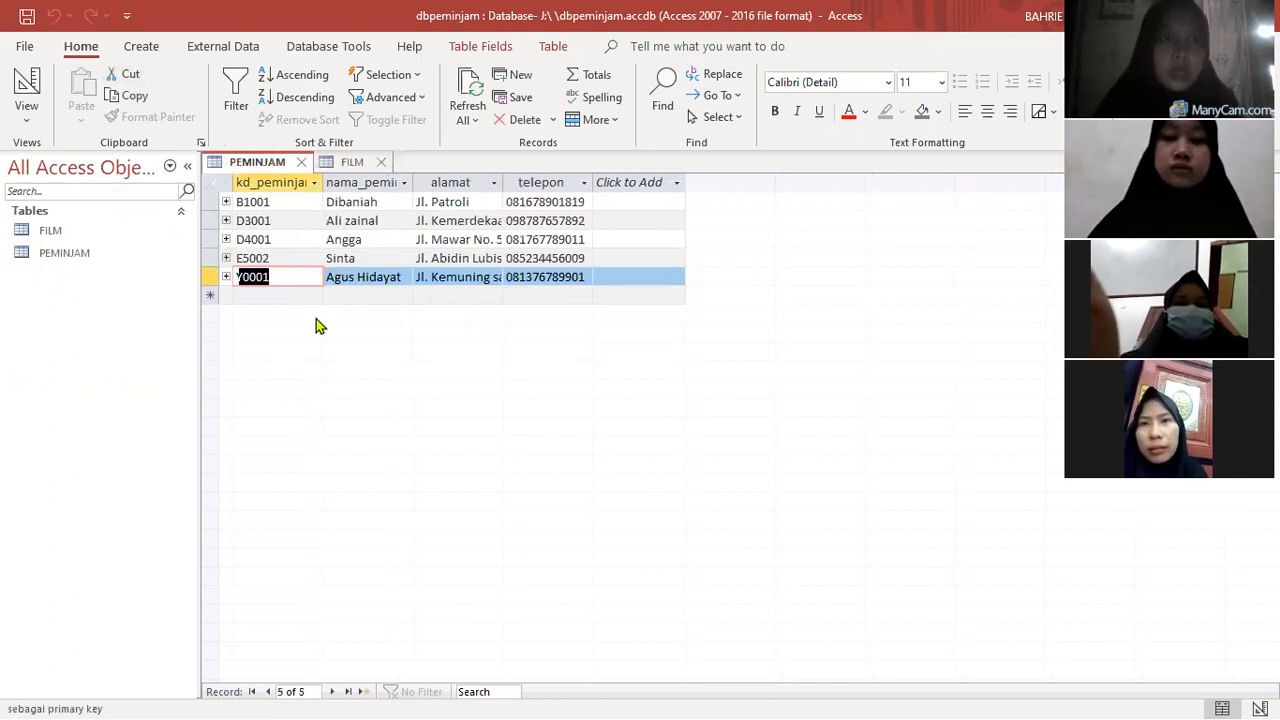
- Create a new query in design view based on the FILM table
click(141, 47)
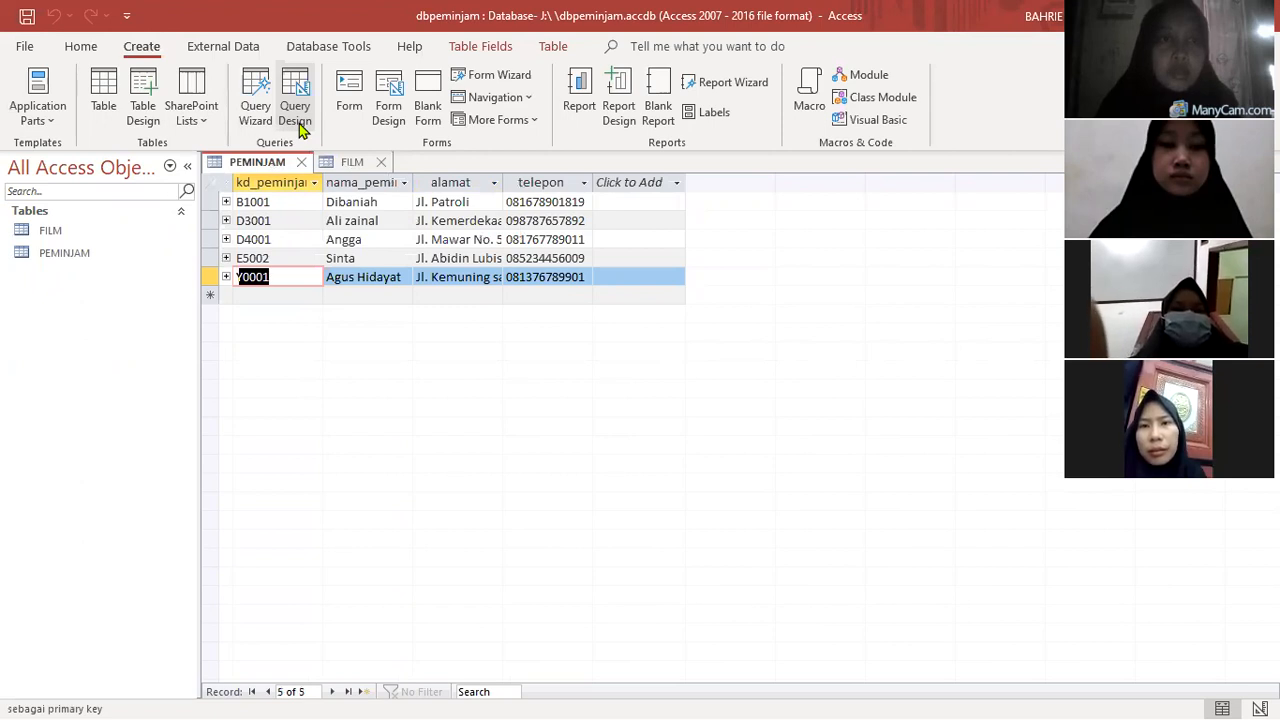
click(297, 94)
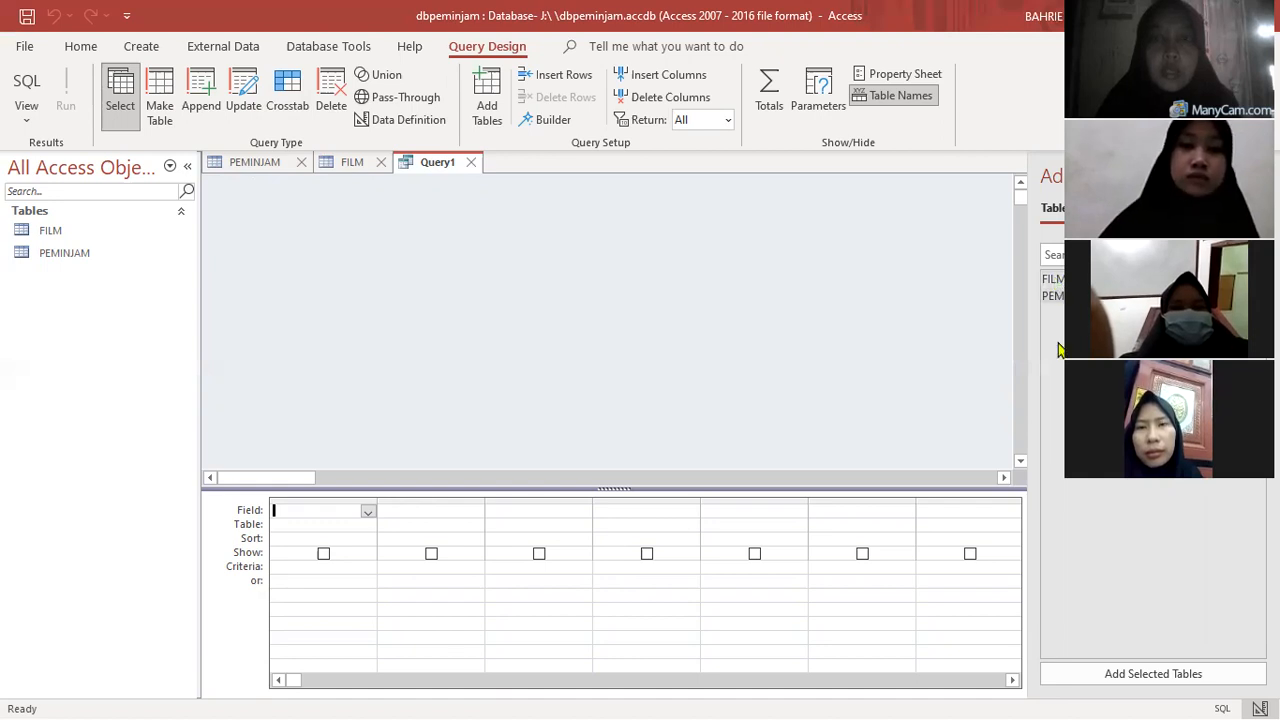
double_click(1055, 280)
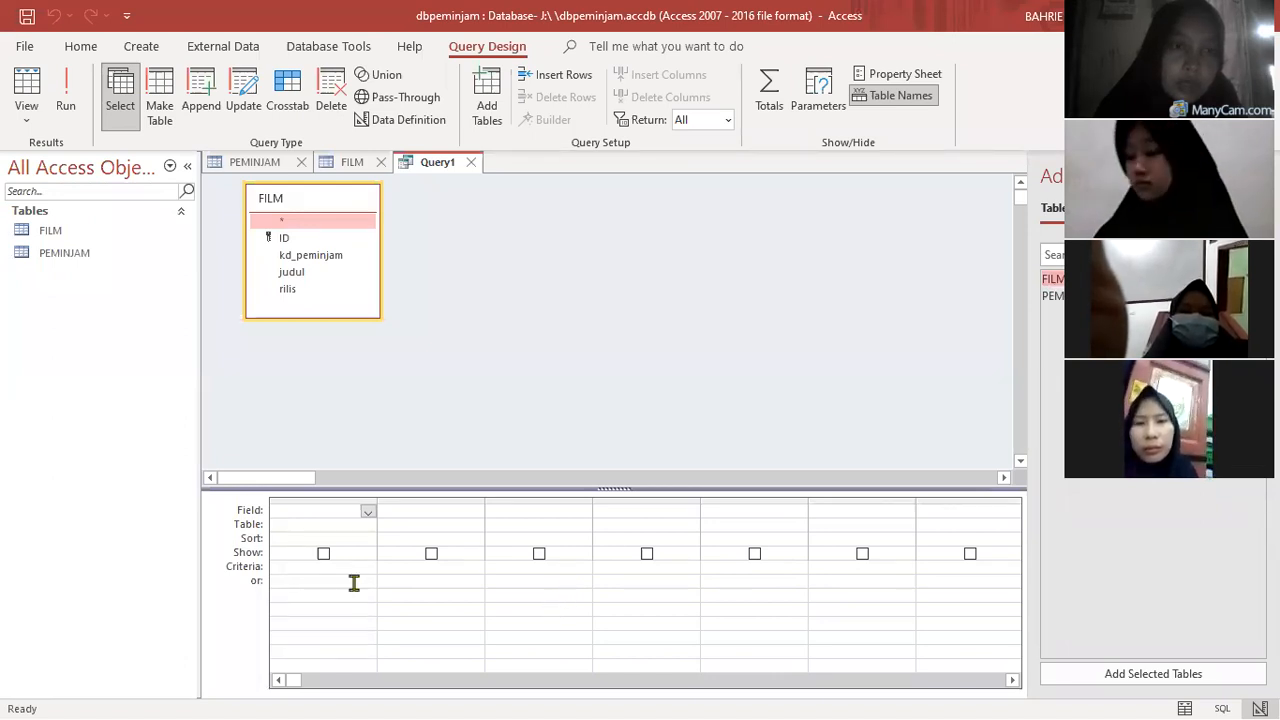
- Add the FILM fields ID, kd_peminjam, judul and rilis, in that order, to the query design grid
click(320, 512)
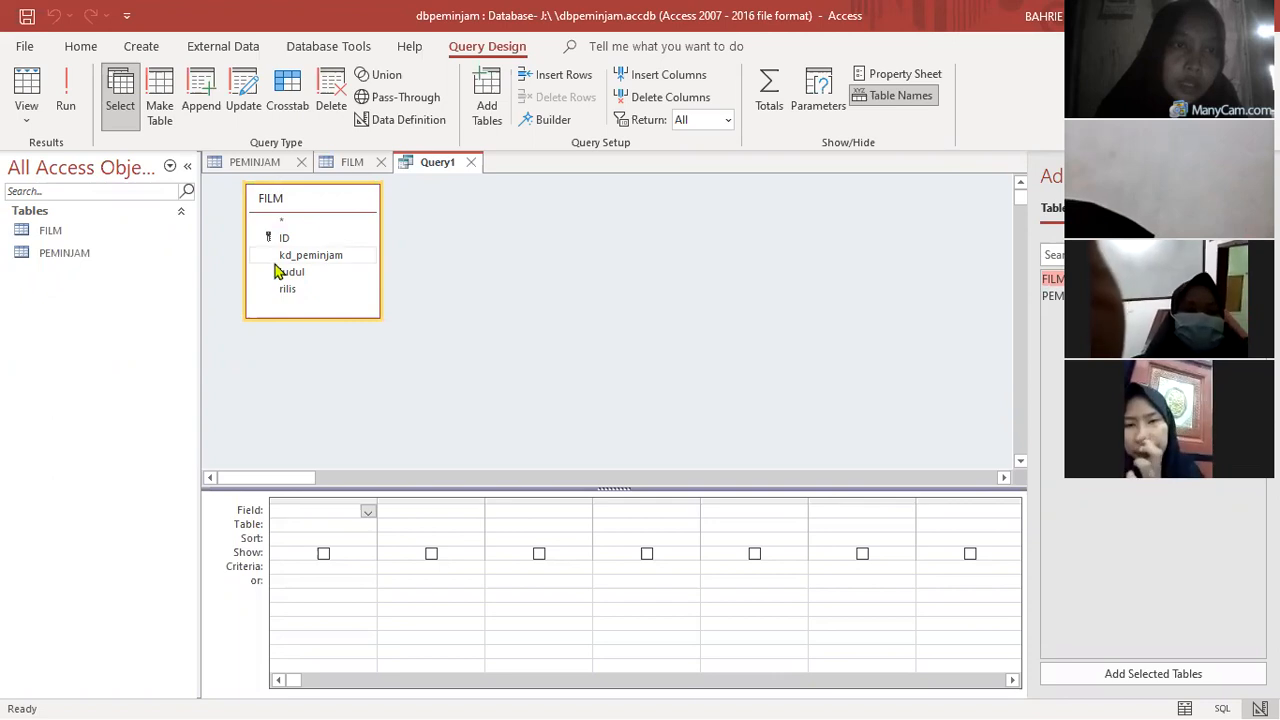
double_click(290, 240)
drag(290, 240, 440, 524)
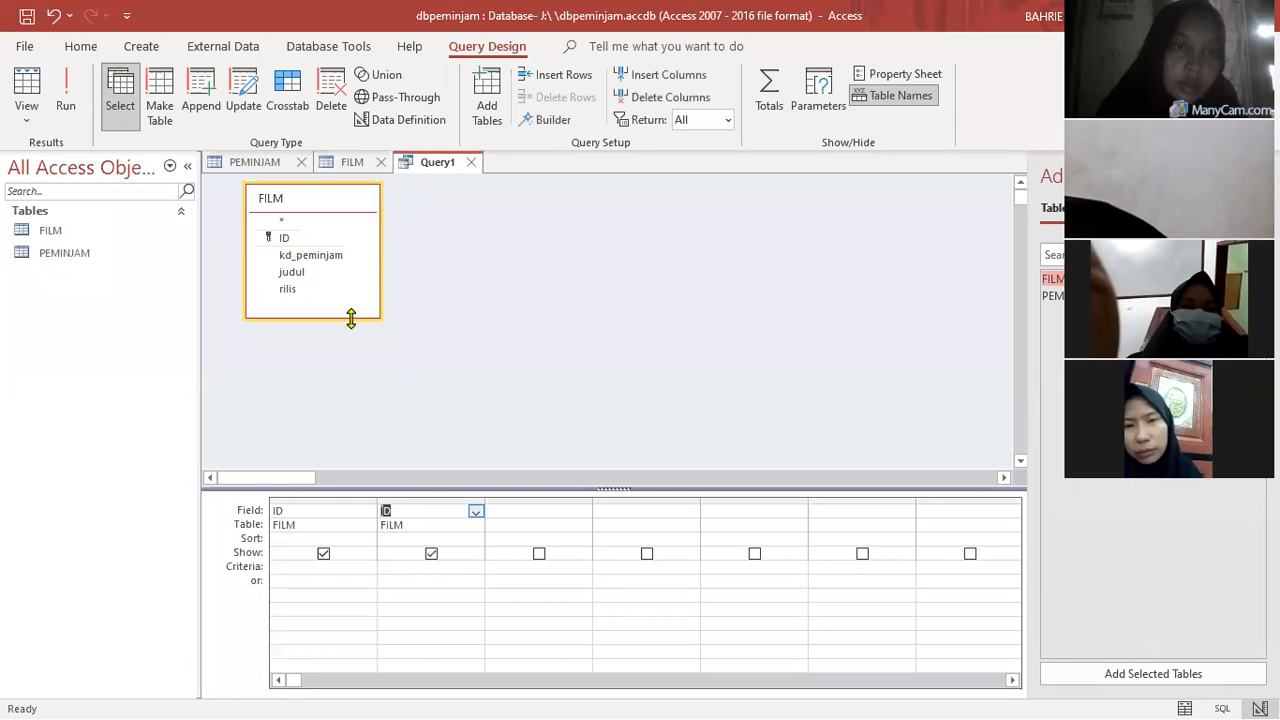
double_click(316, 260)
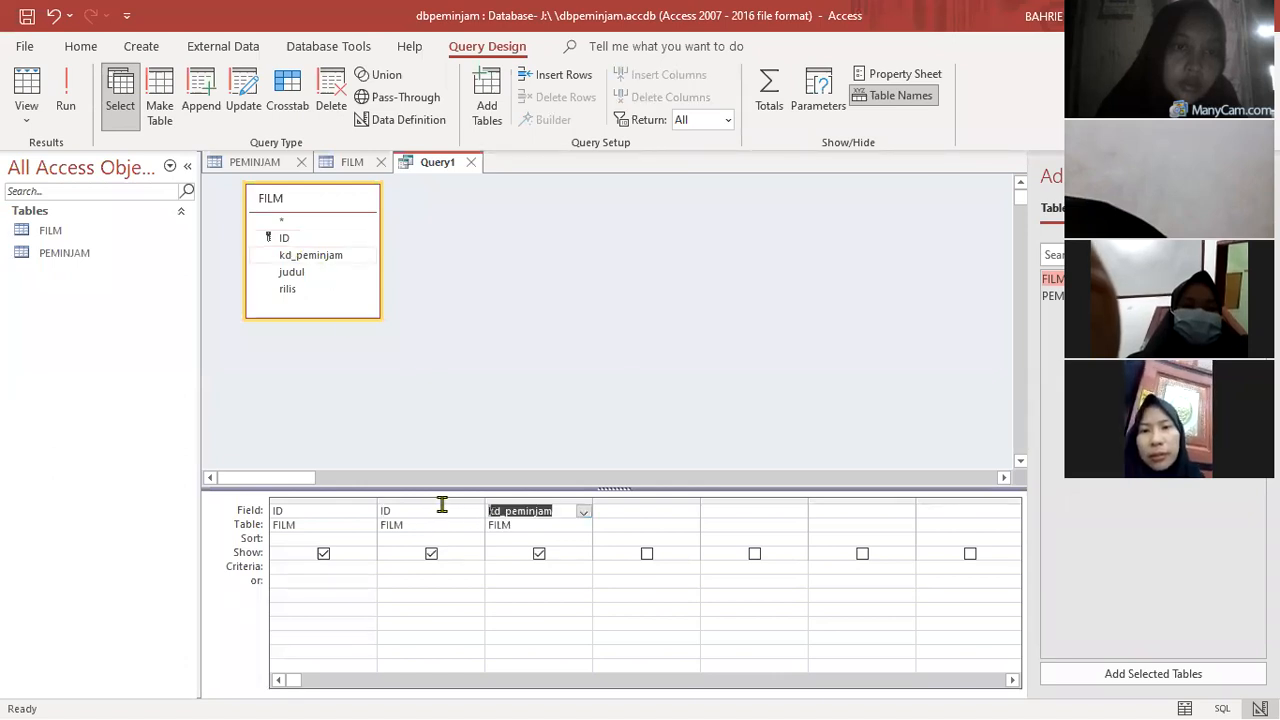
click(475, 511)
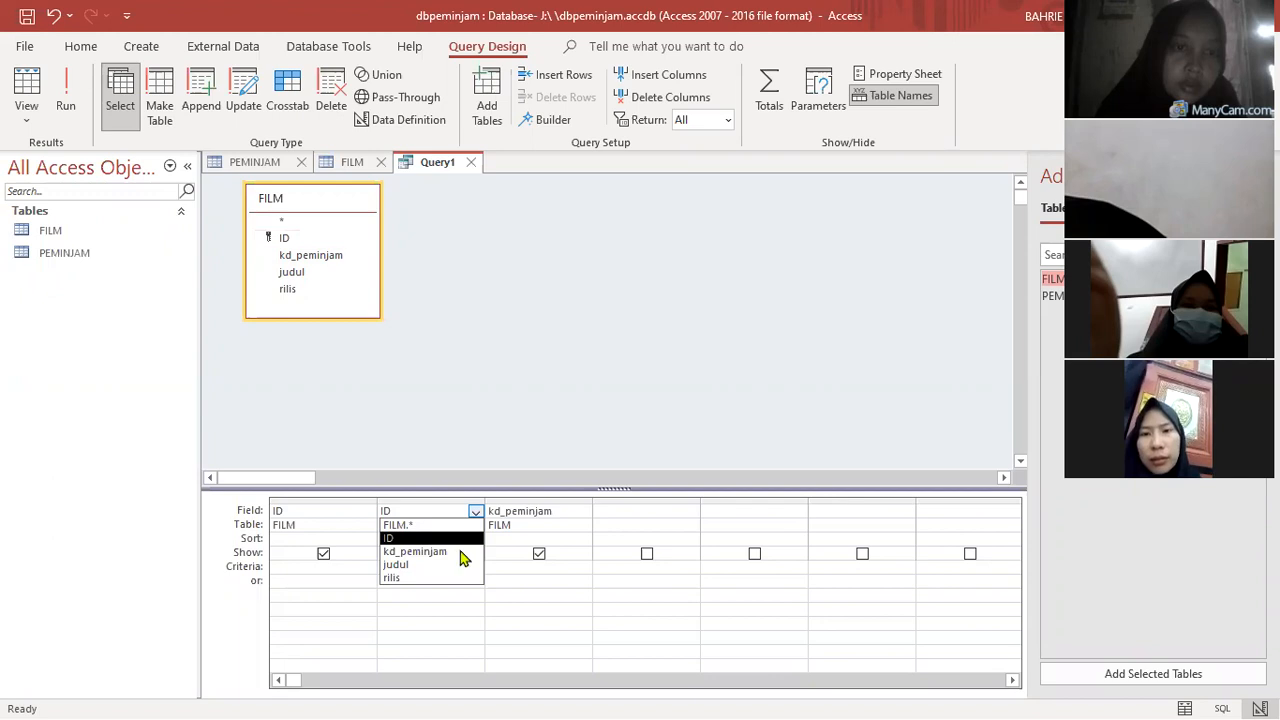
click(463, 553)
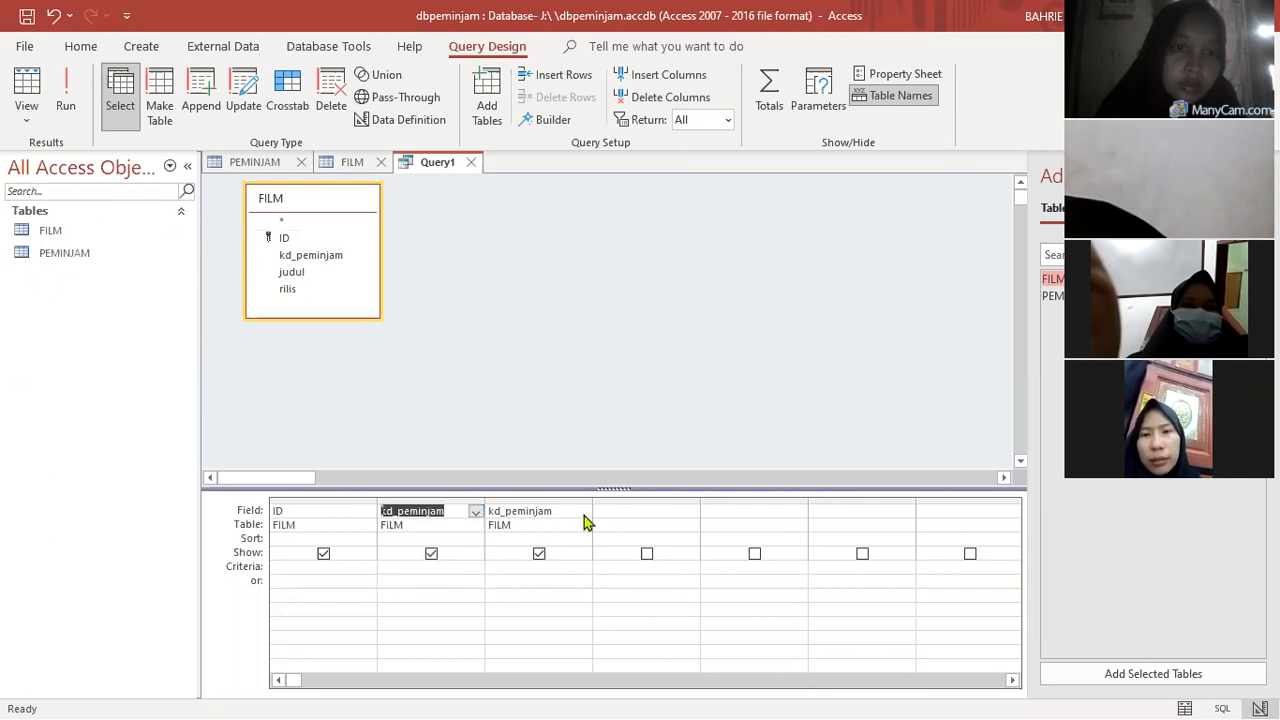
click(583, 511)
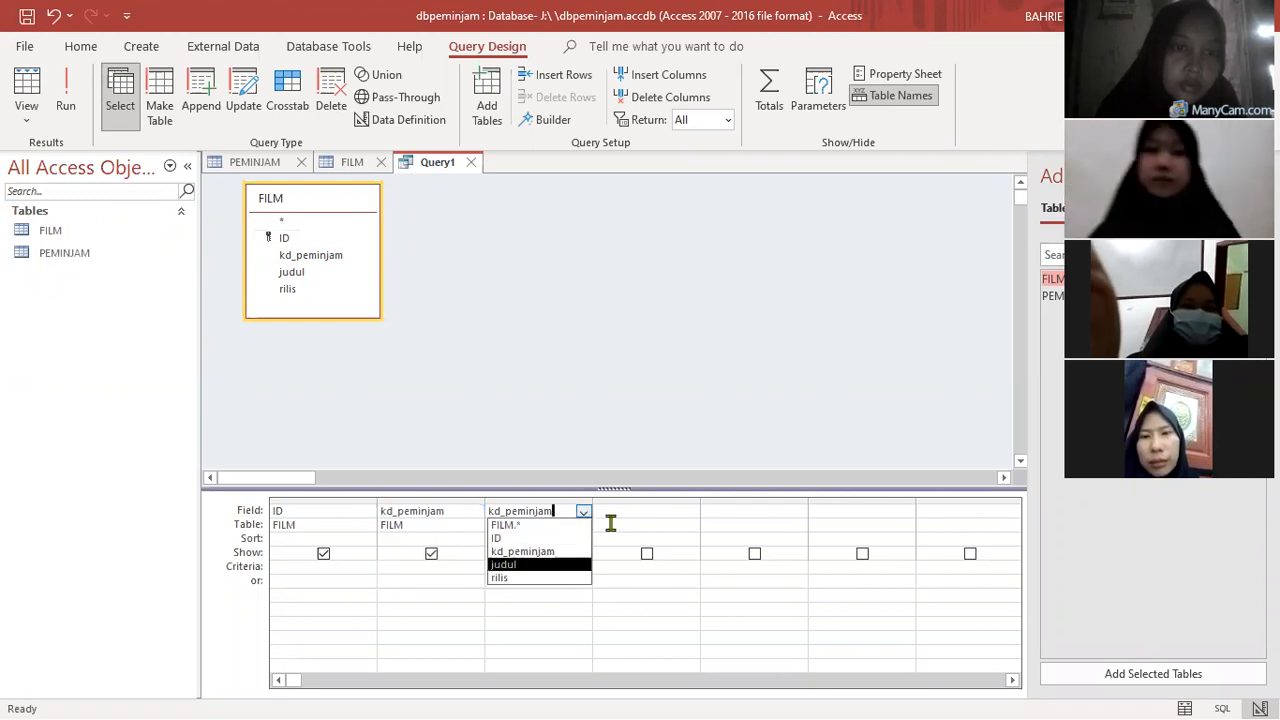
key(Return)
click(691, 512)
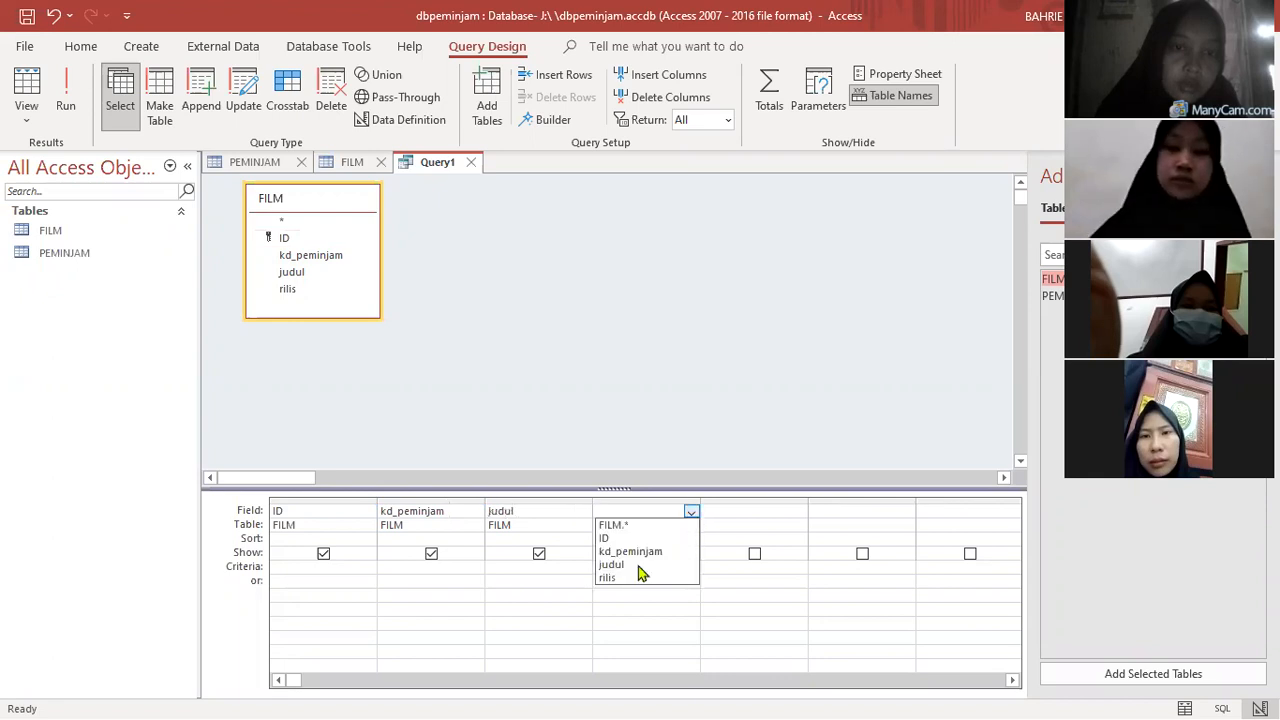
key(Return)
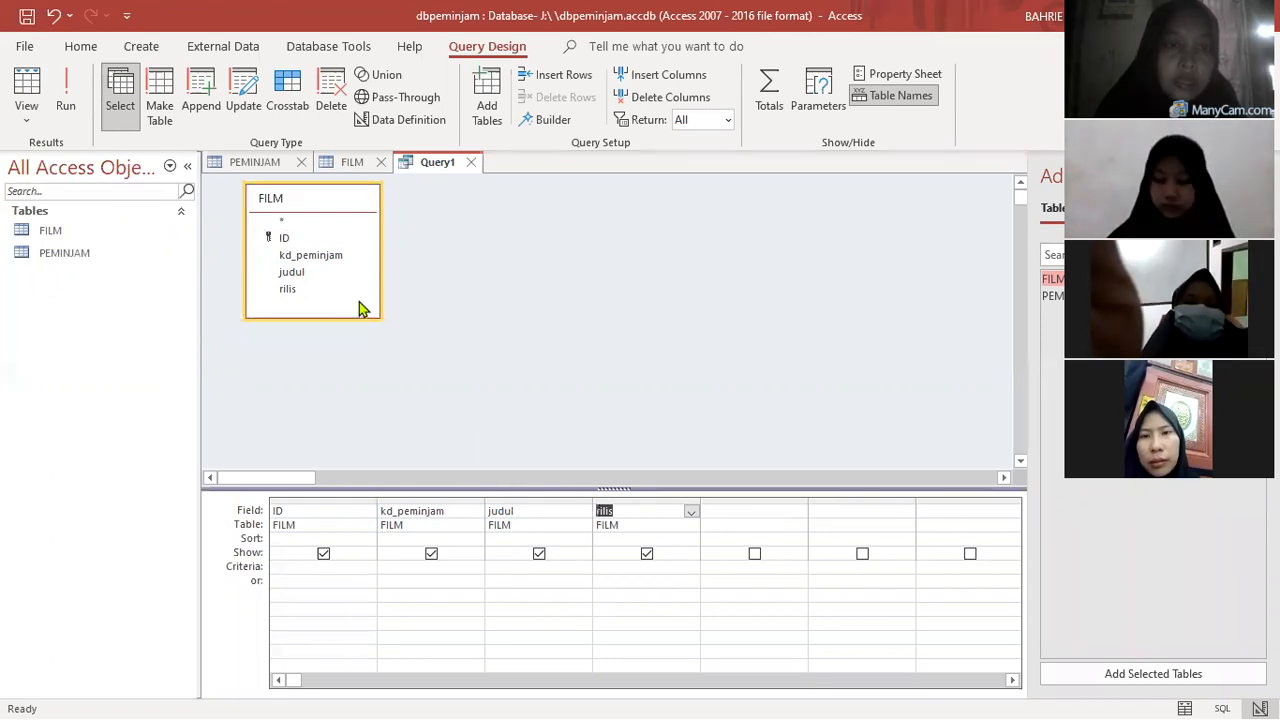
- Preview the query results with the judul field hidden, and restore the field's display in the design
click(539, 553)
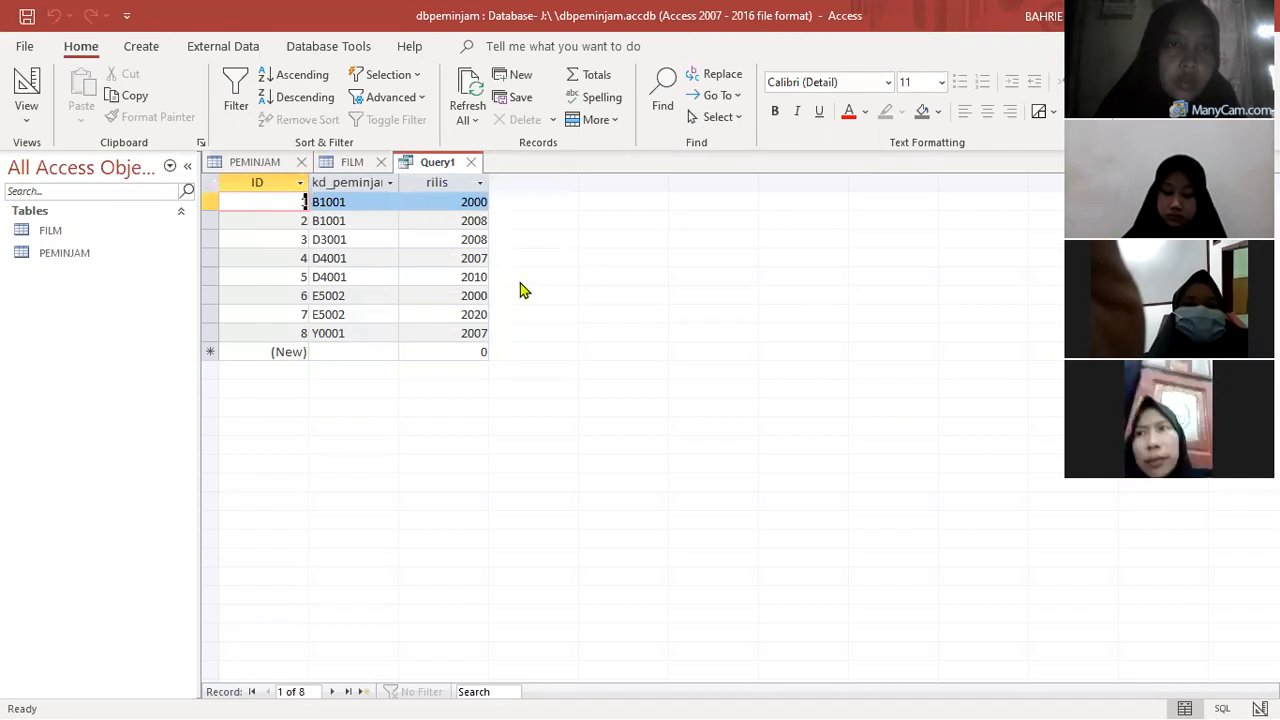
click(28, 104)
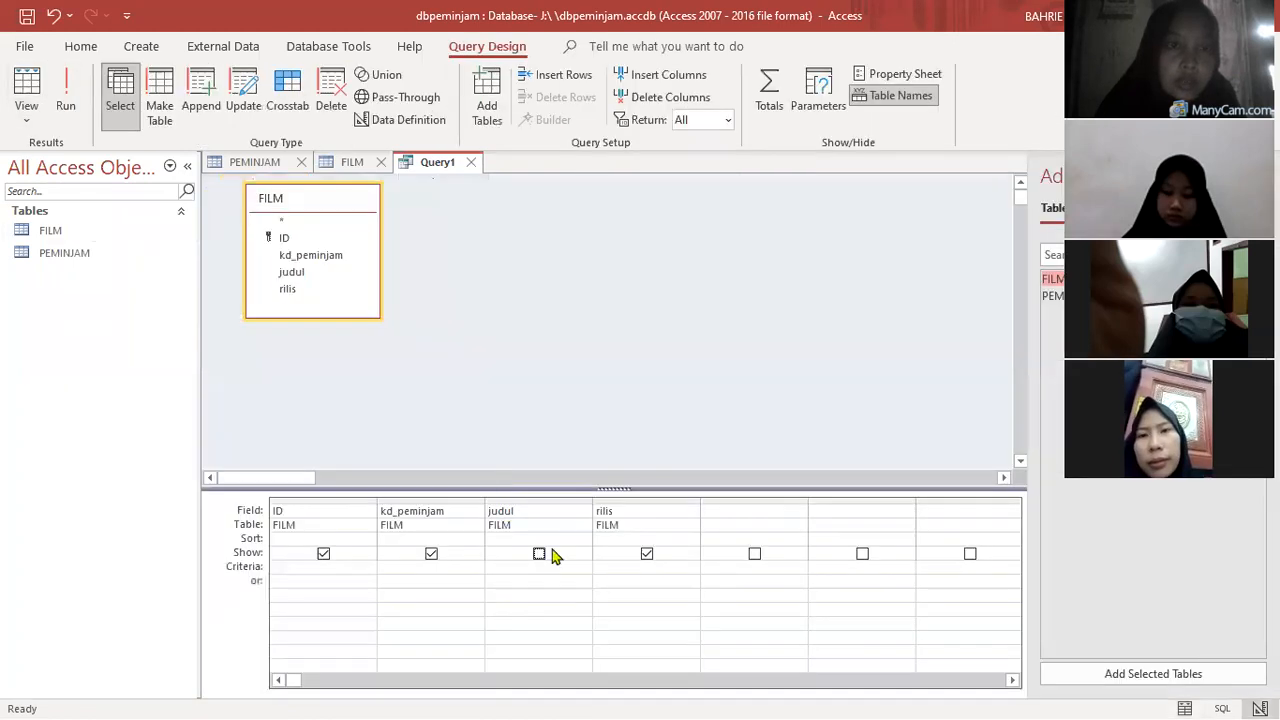
click(539, 555)
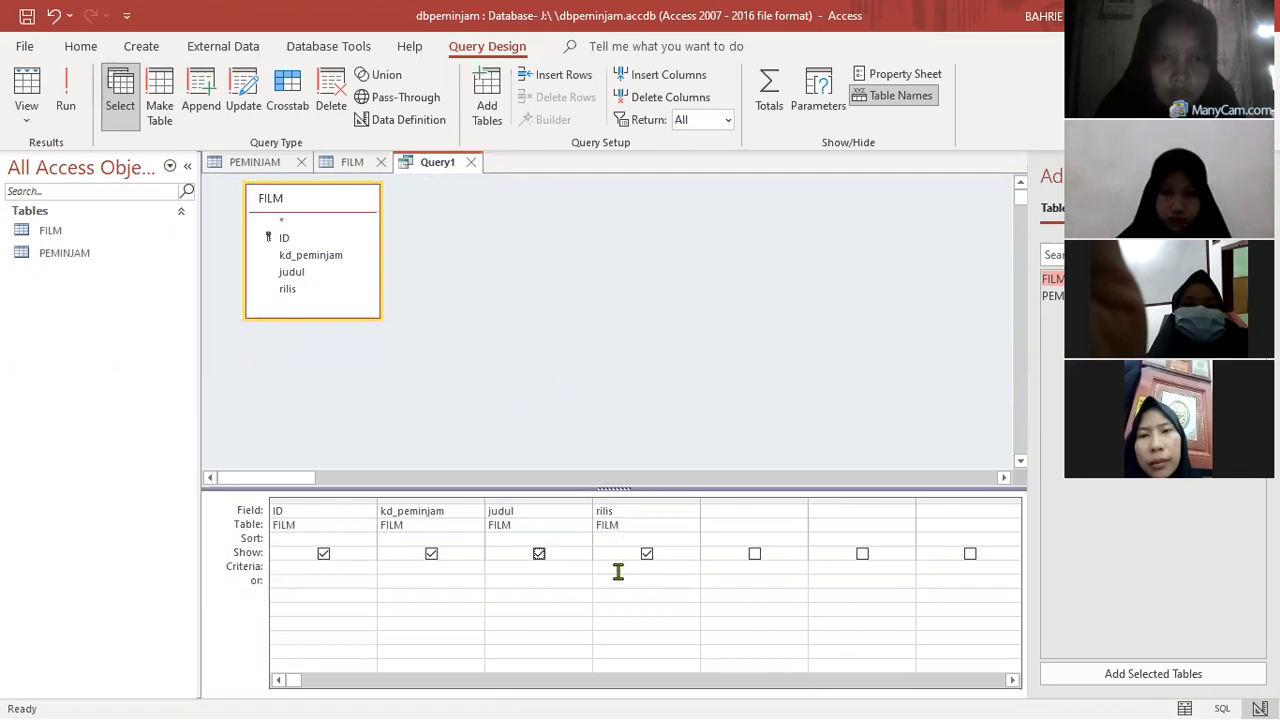
- Set the criterion of the rilis field to >2007 and run the query
click(685, 611)
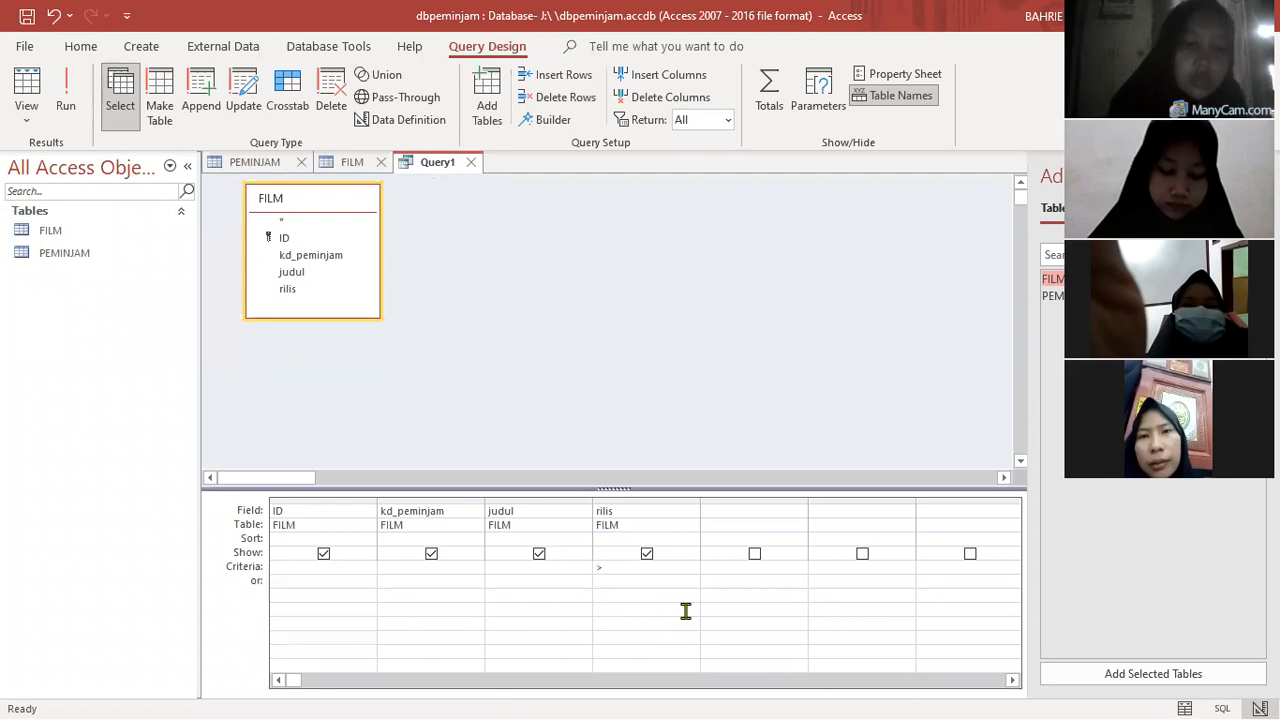
text(>2007)
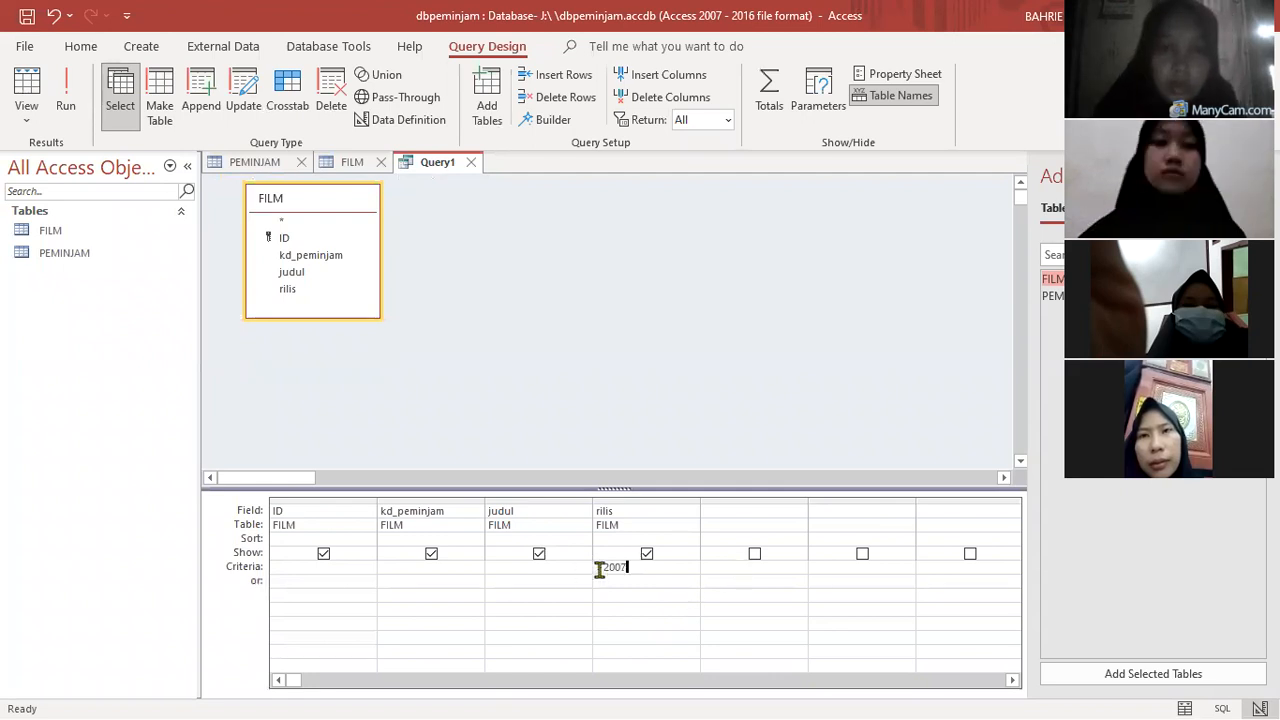
drag(604, 568, 588, 588)
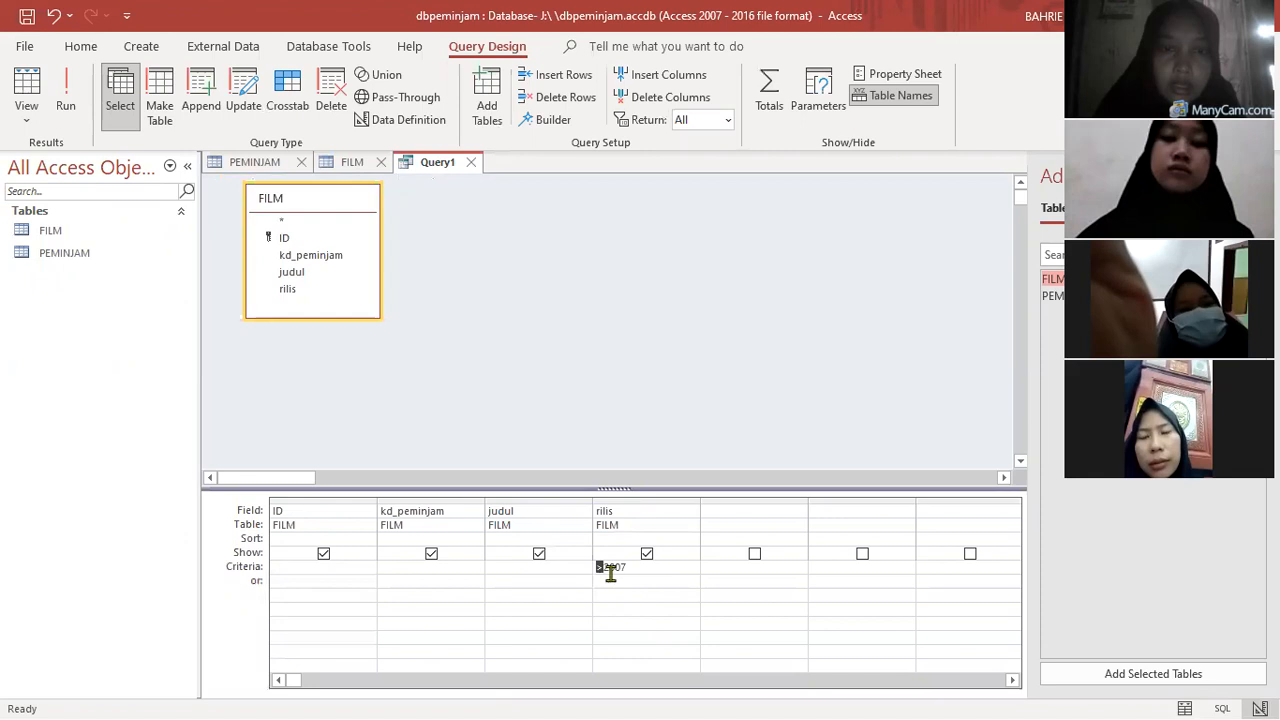
click(627, 571)
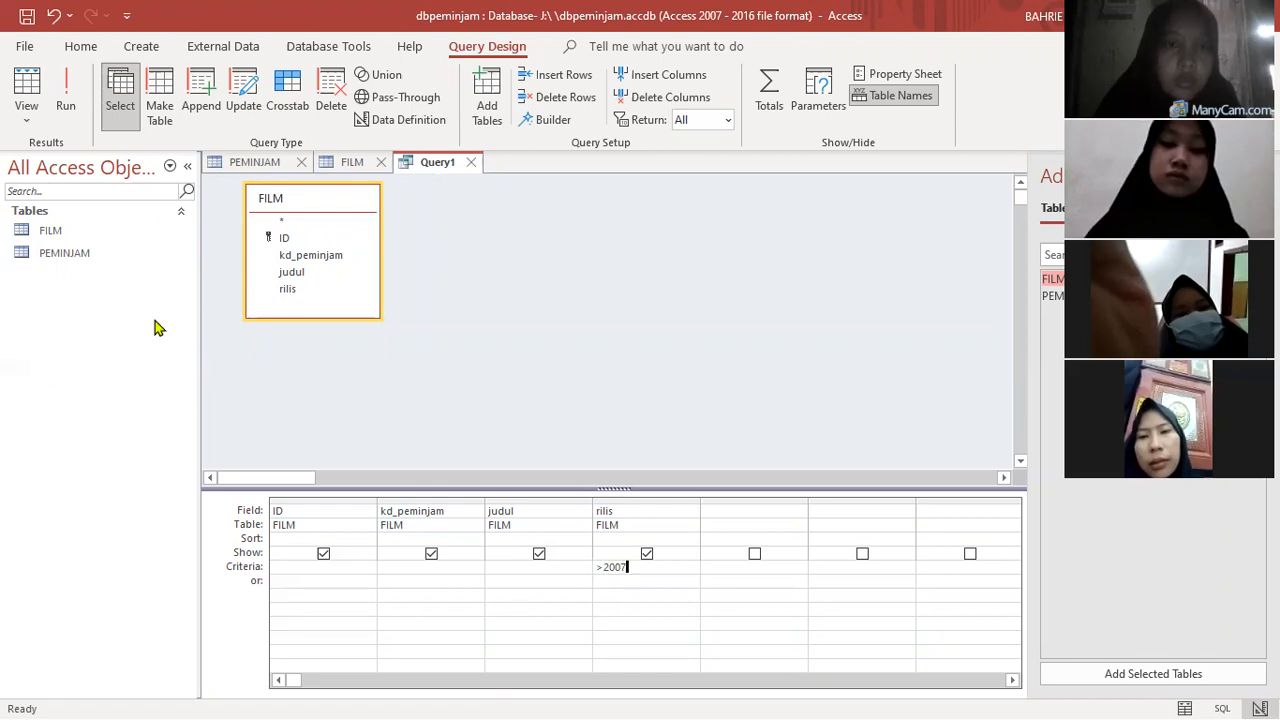
click(67, 95)
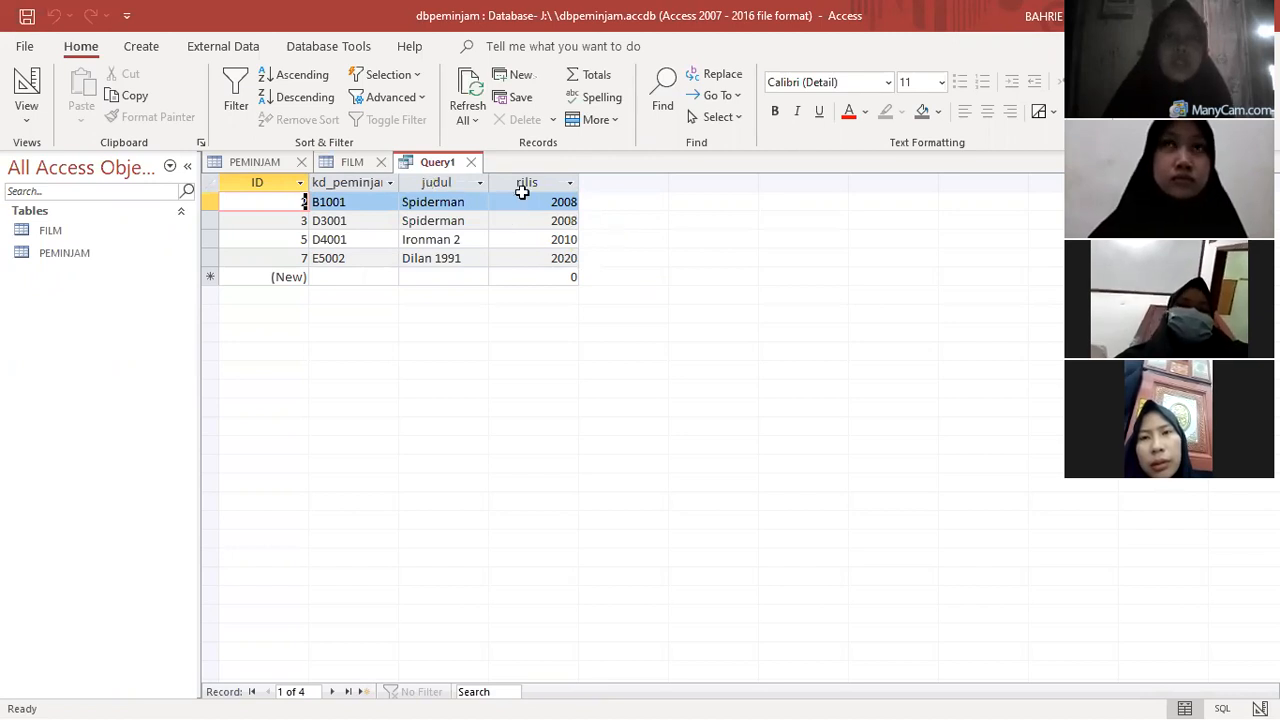
- Save the query of films released after 2007 under the name Q_rilis
right_click(455, 166)
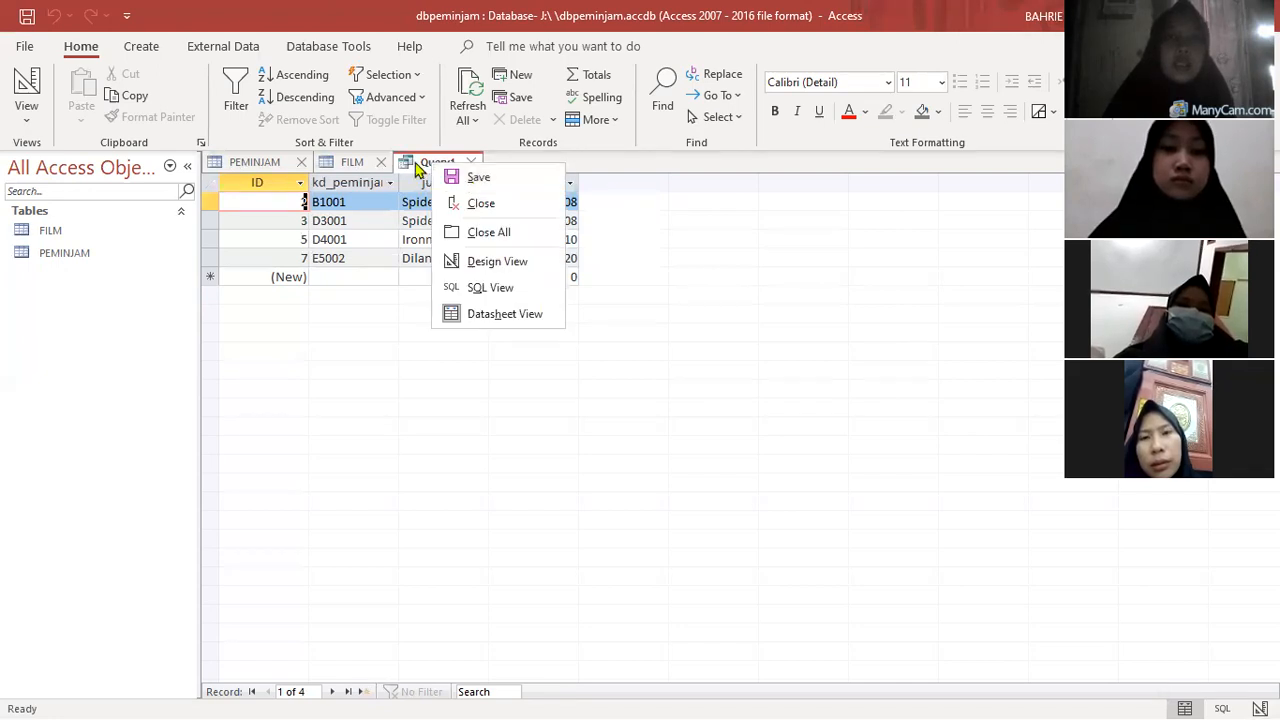
click(445, 170)
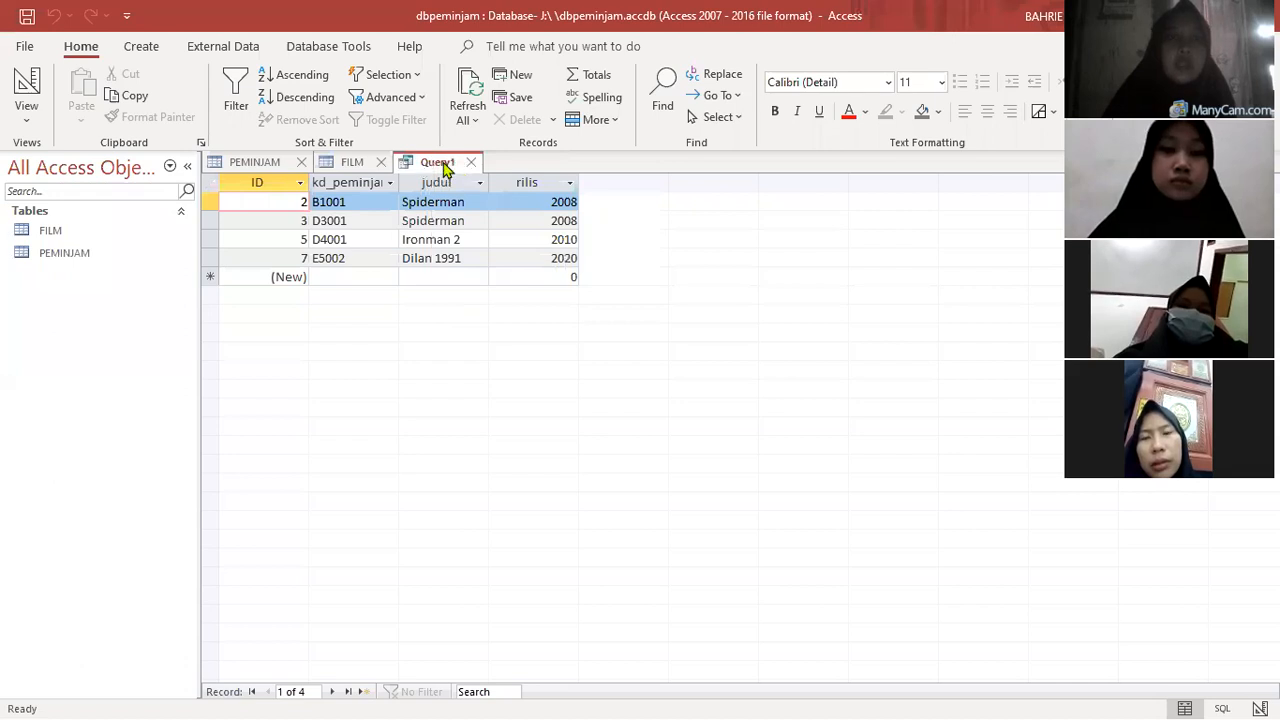
right_click(492, 175)
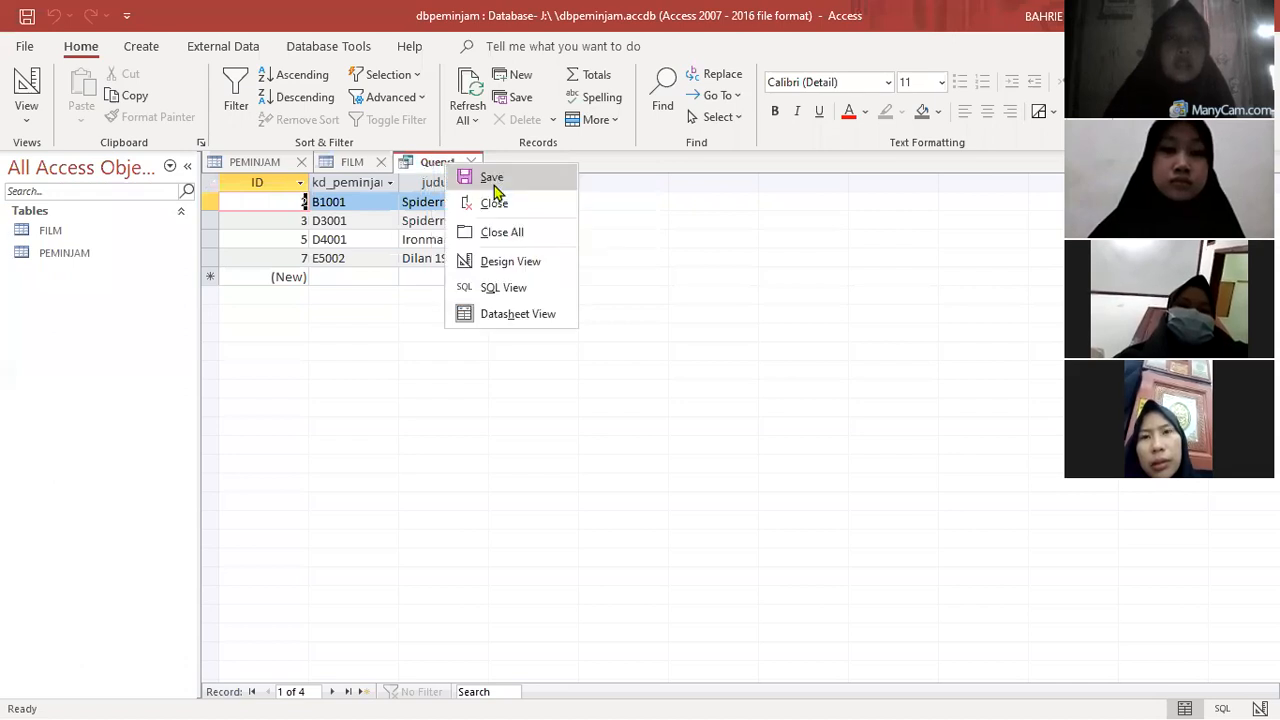
click(494, 180)
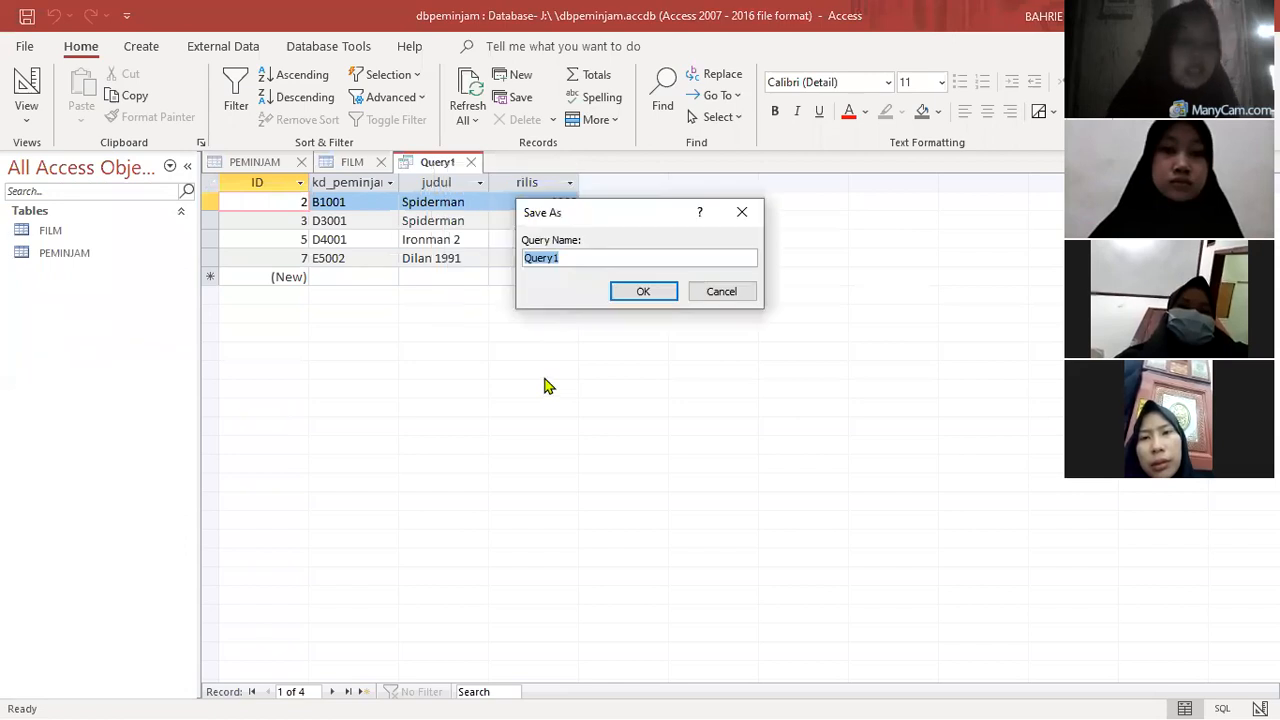
text(Q_rilis)
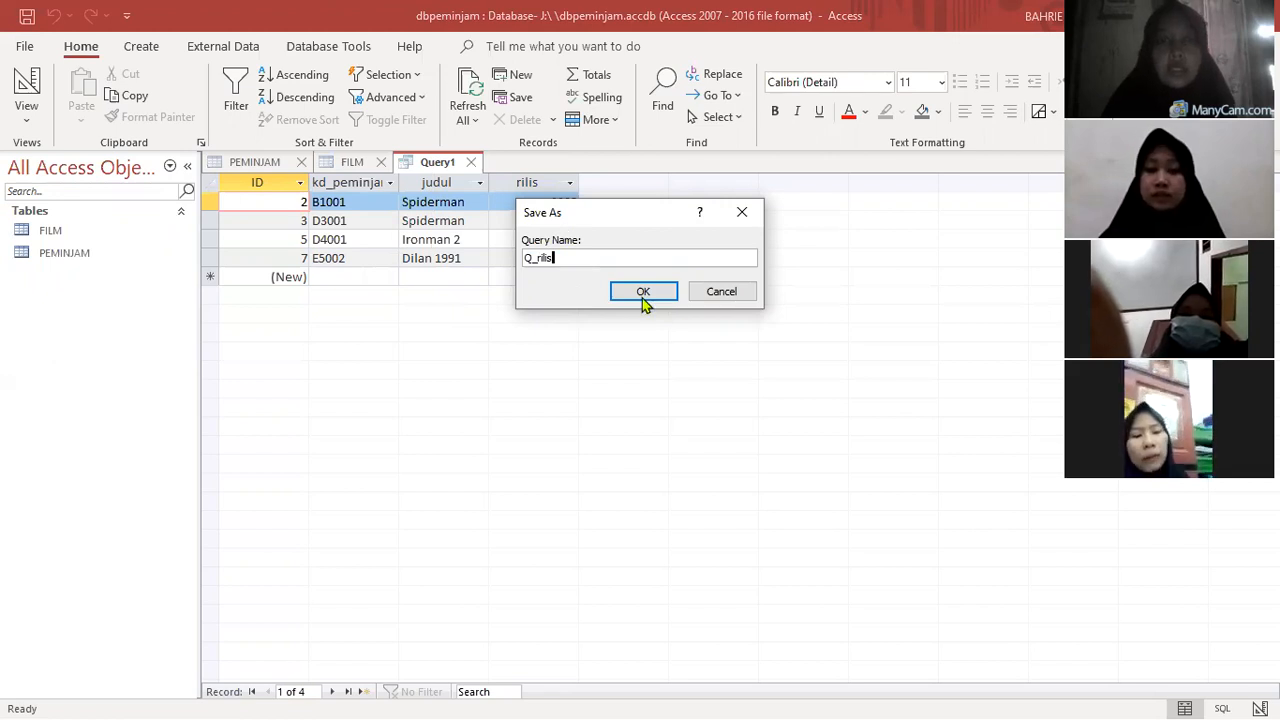
key(Return)
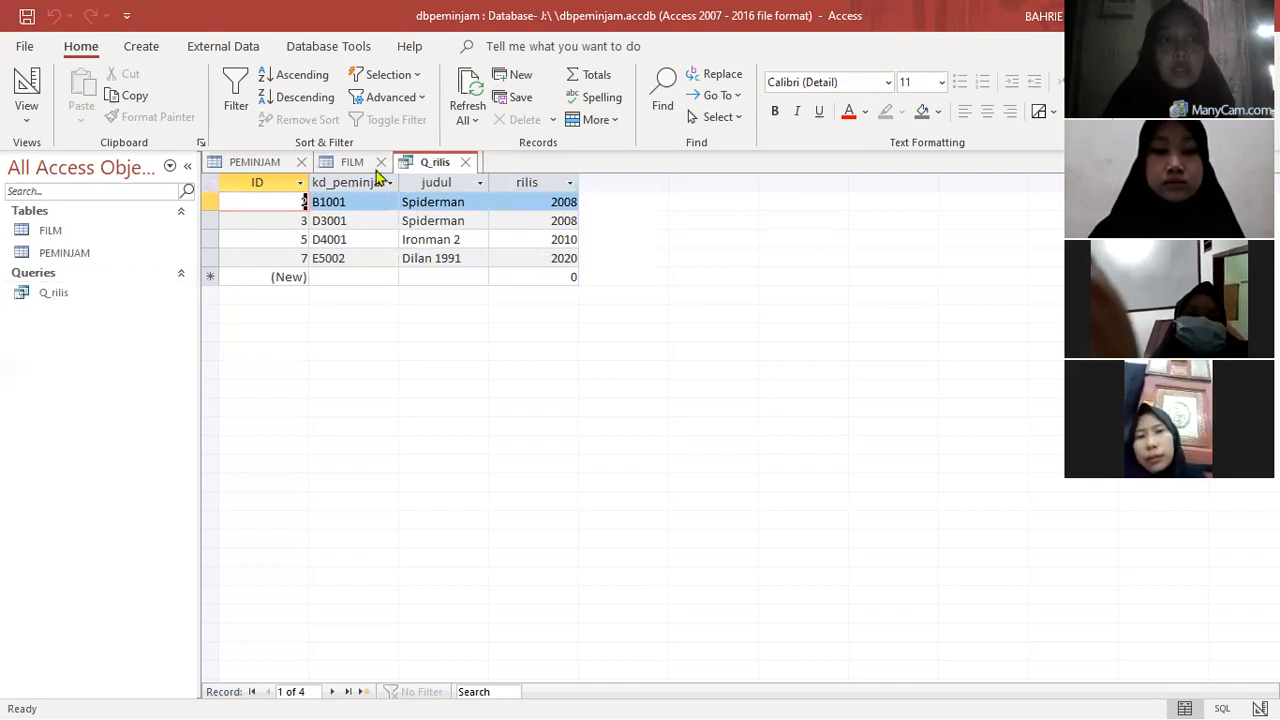
- Start another query in design view and add the FILM table as its source
click(340, 162)
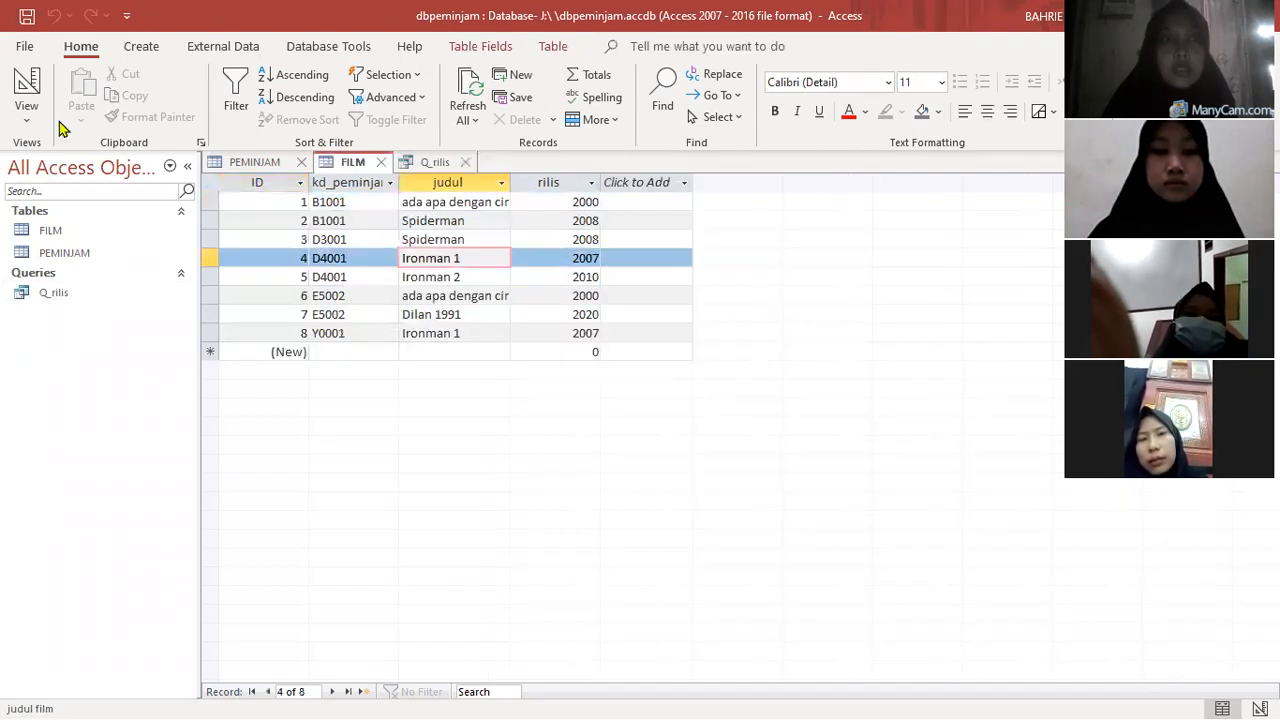
click(142, 48)
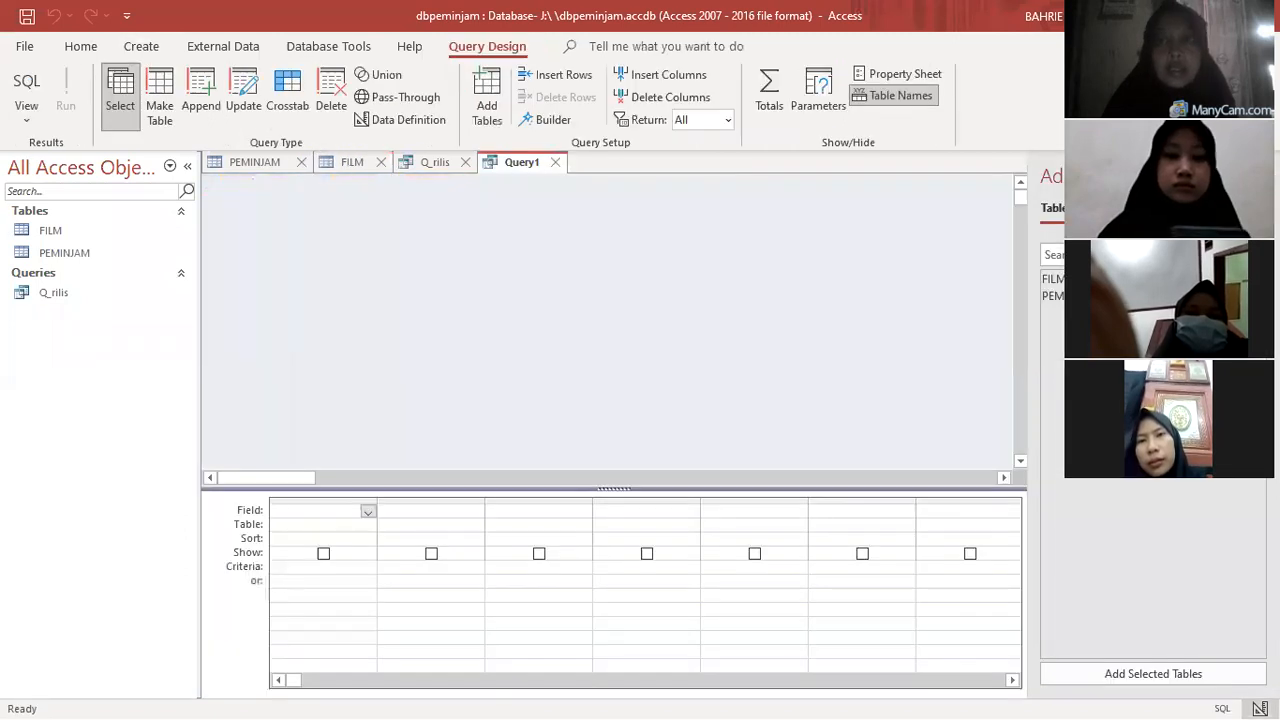
double_click(1058, 281)
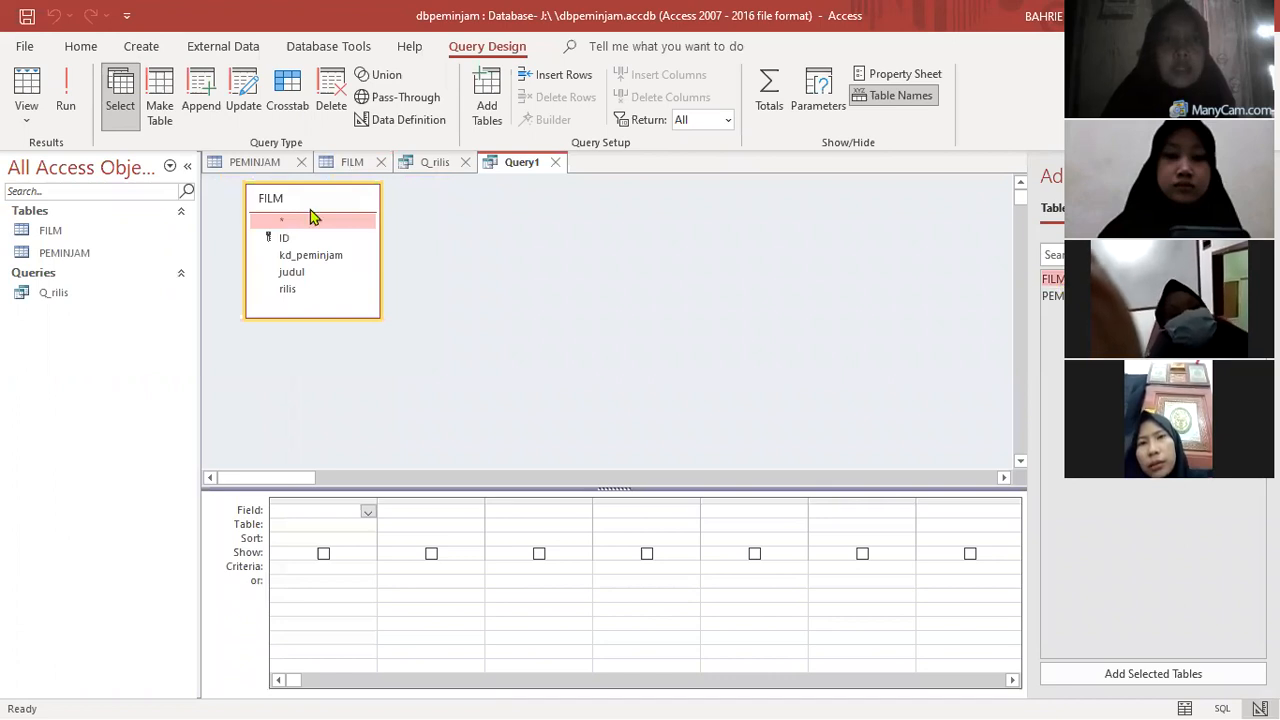
- Fill the design grid with the FILM fields ID, kd_peminjam, judul and rilis, in that order
click(369, 512)
click(305, 537)
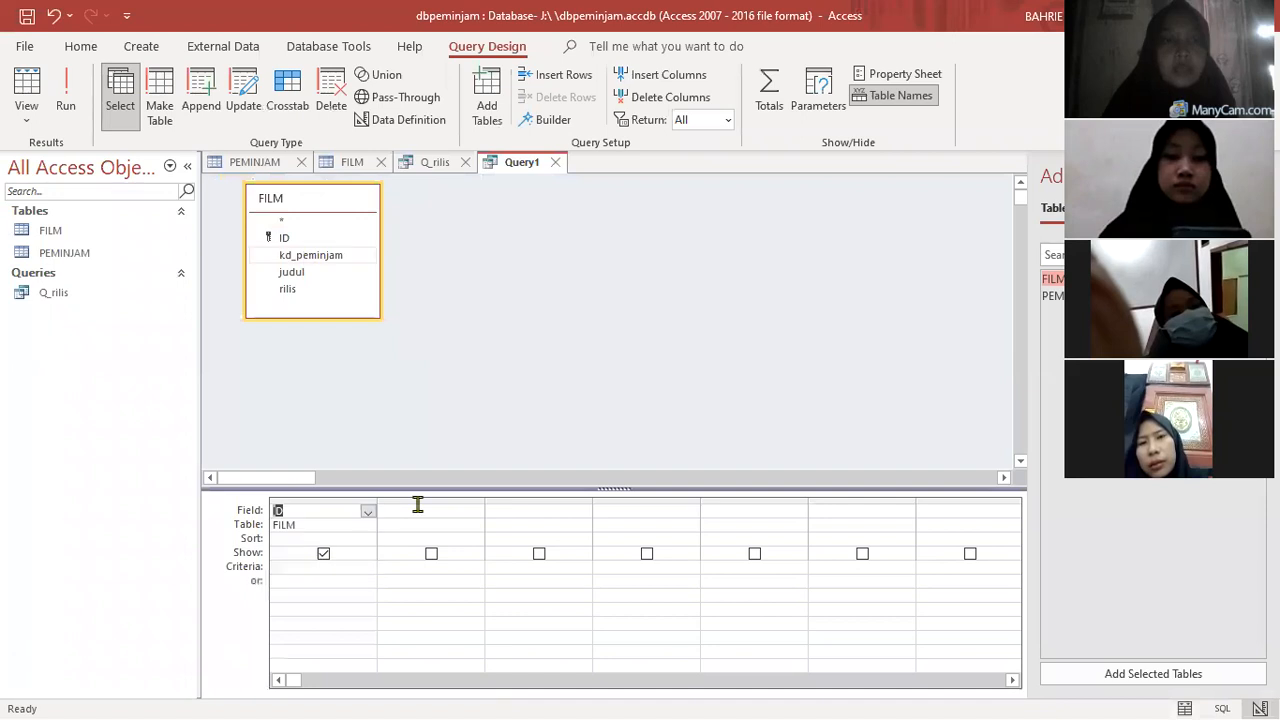
double_click(305, 262)
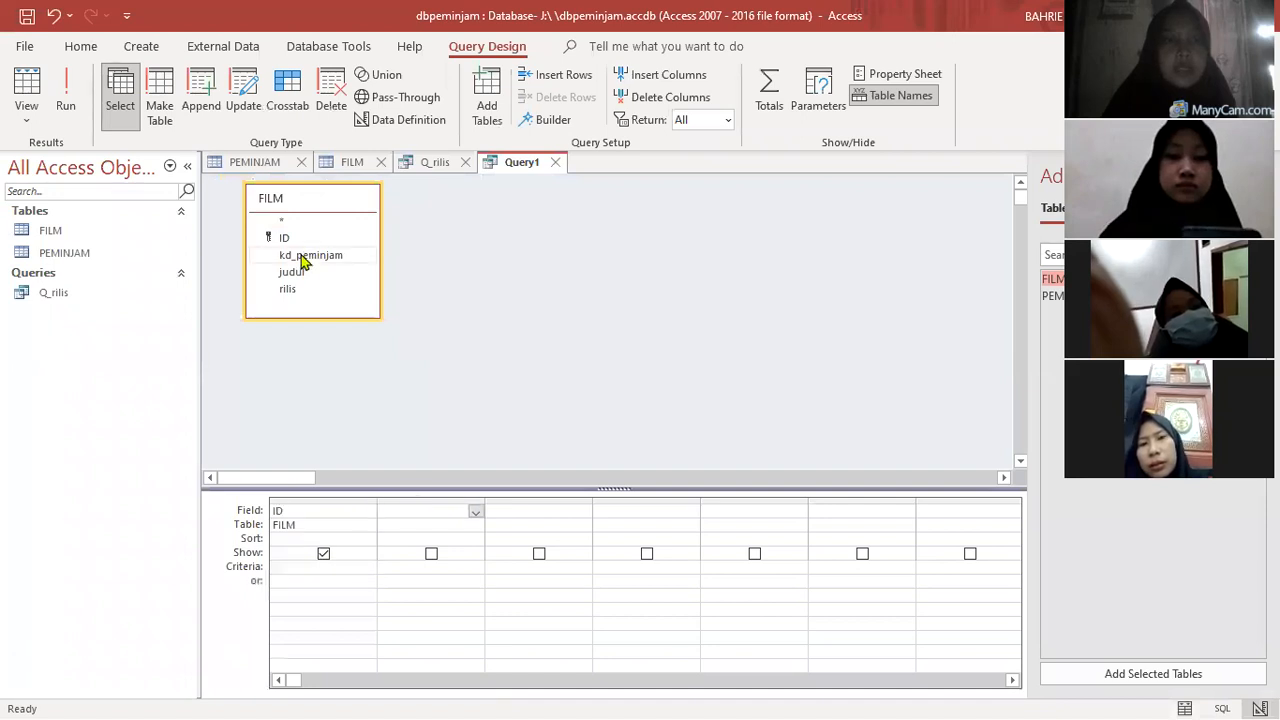
double_click(305, 262)
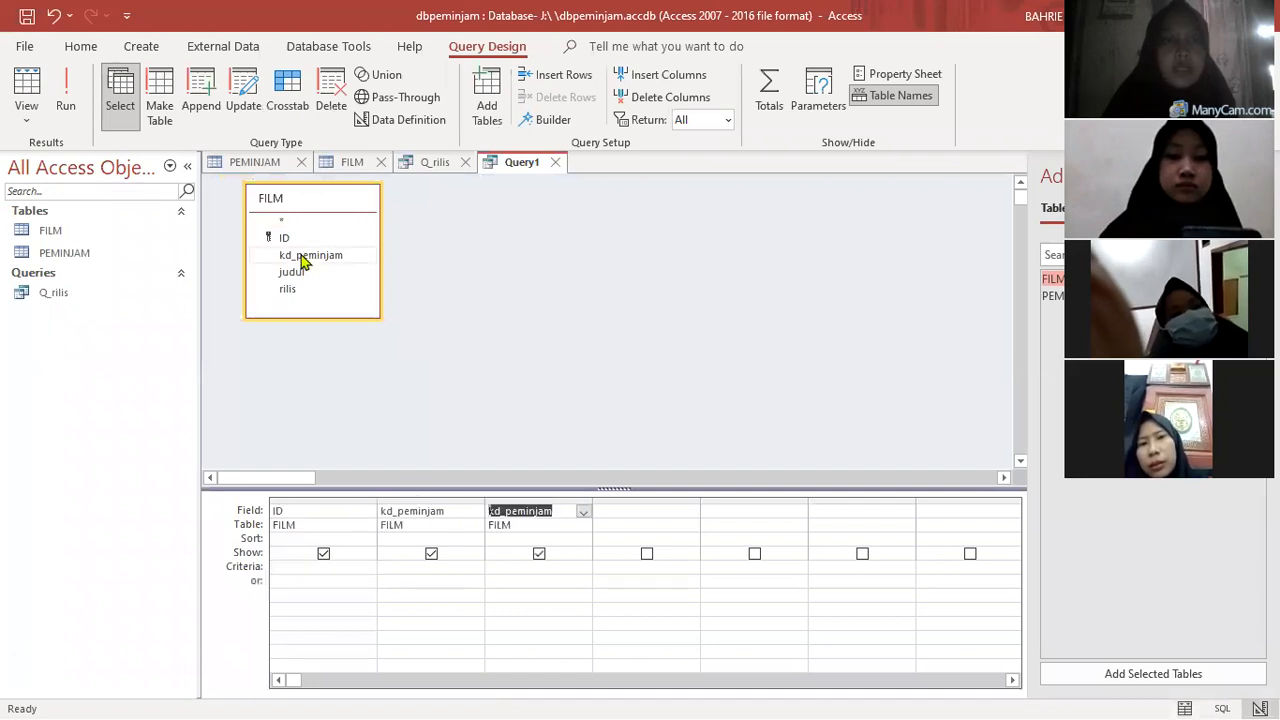
click(584, 513)
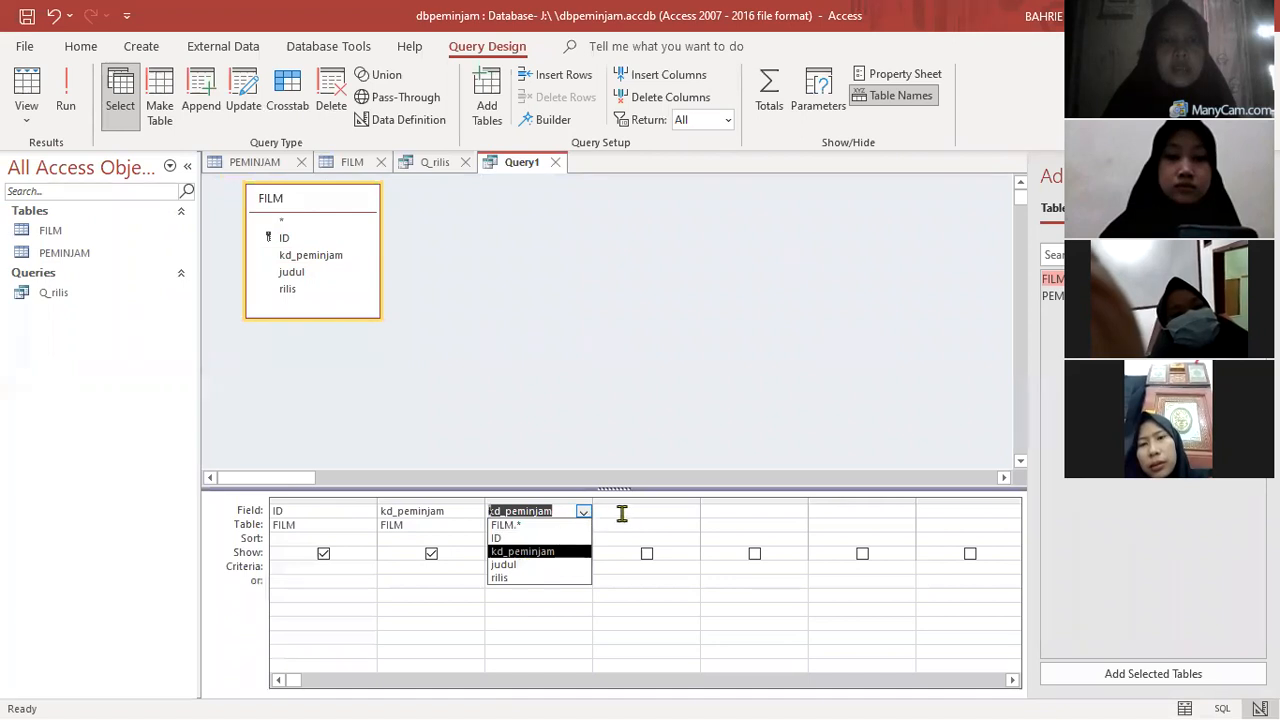
click(530, 565)
double_click(286, 293)
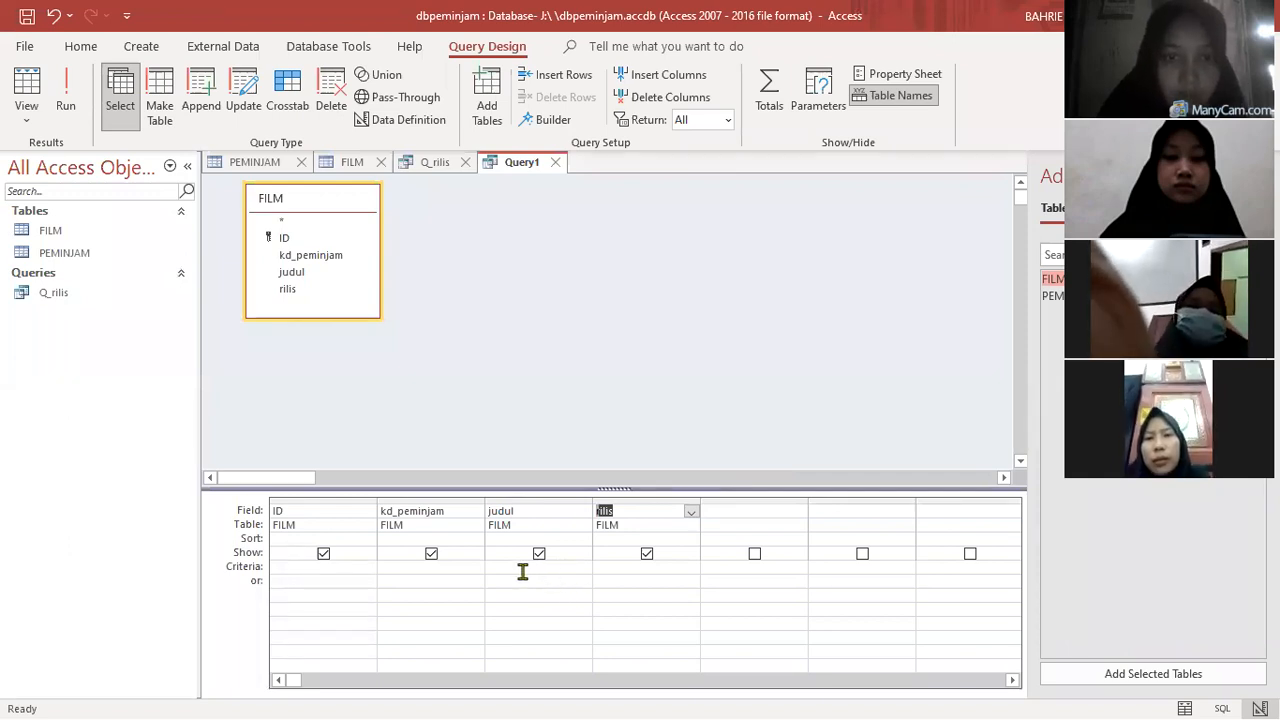
- Set the criterion of the judul field to the parameter [judul]
click(422, 516)
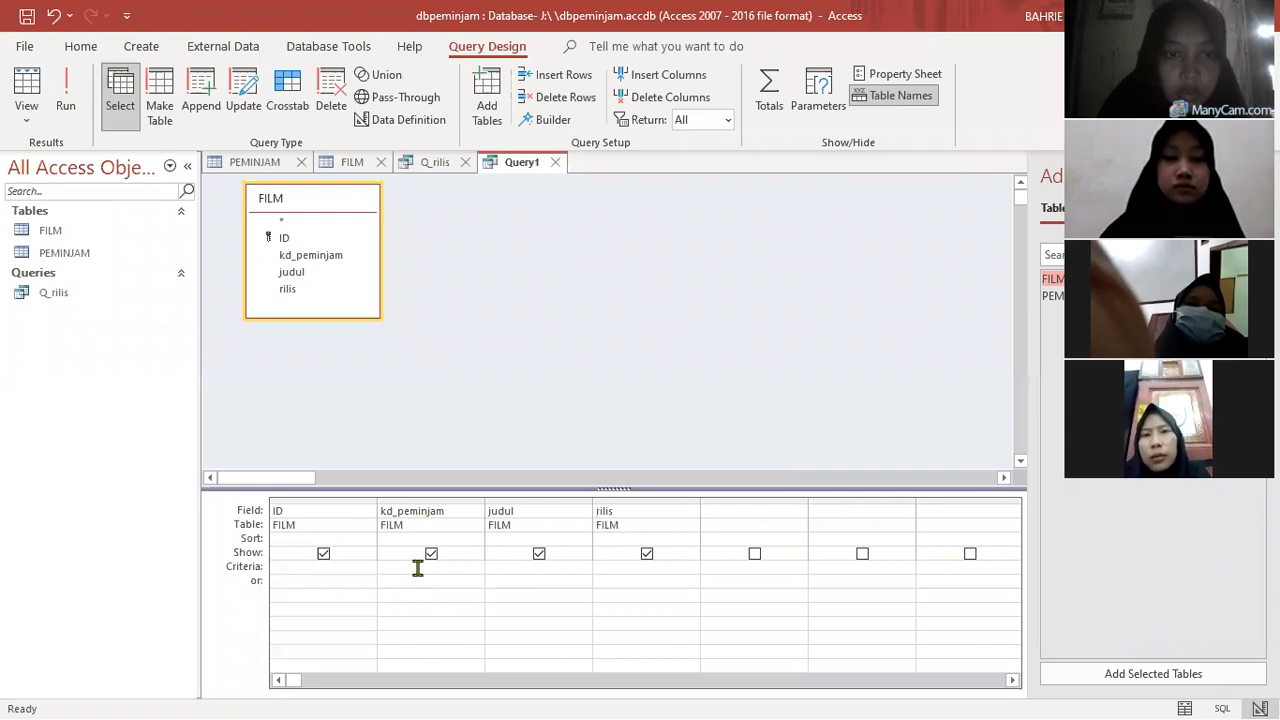
click(416, 567)
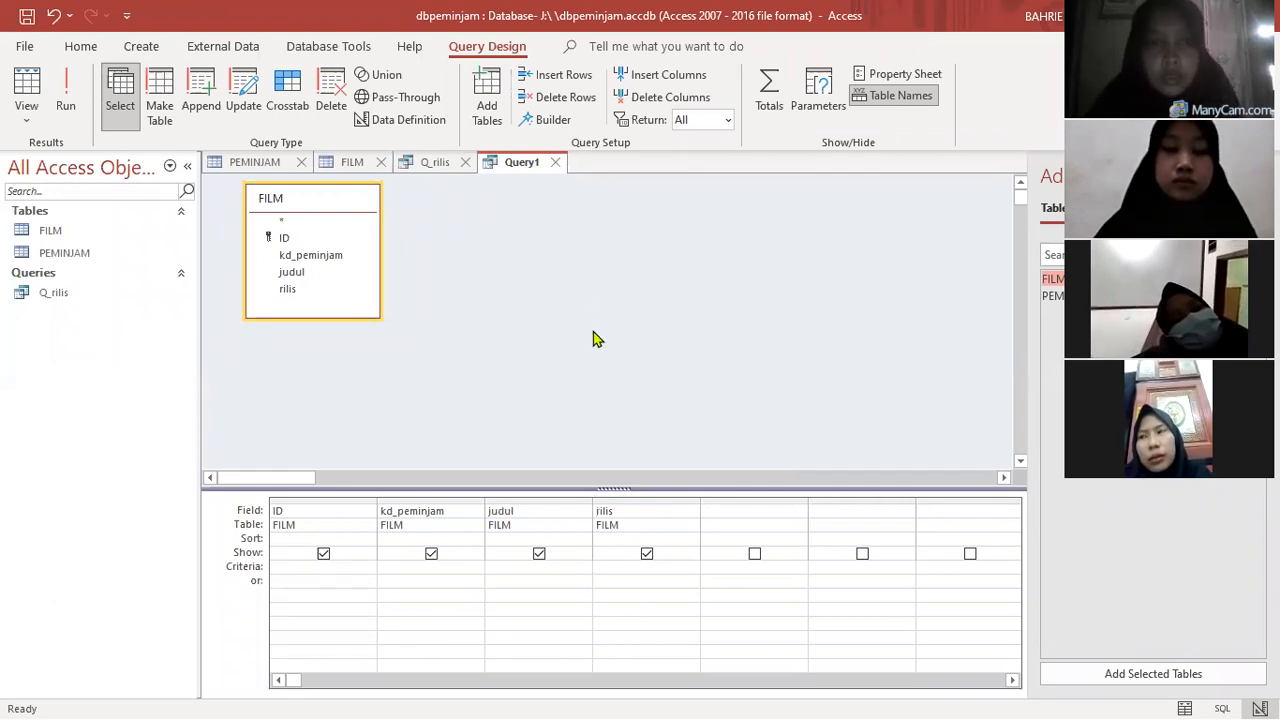
click(534, 567)
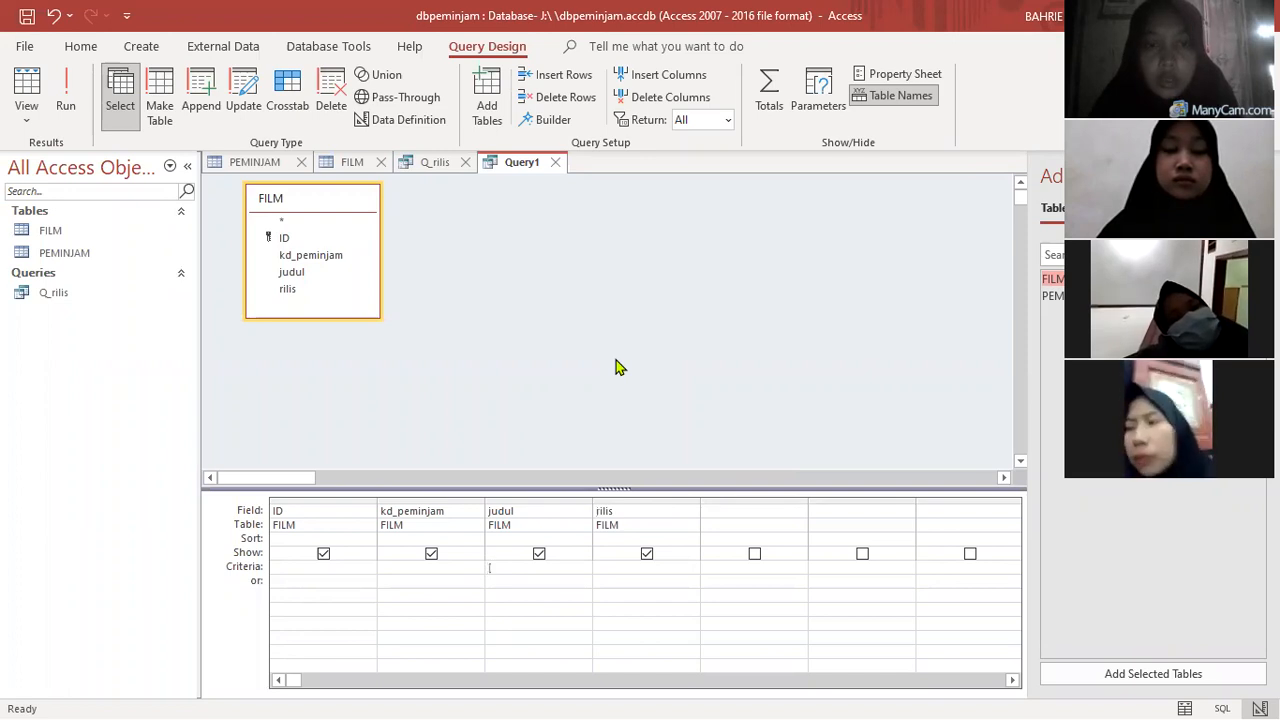
text([)
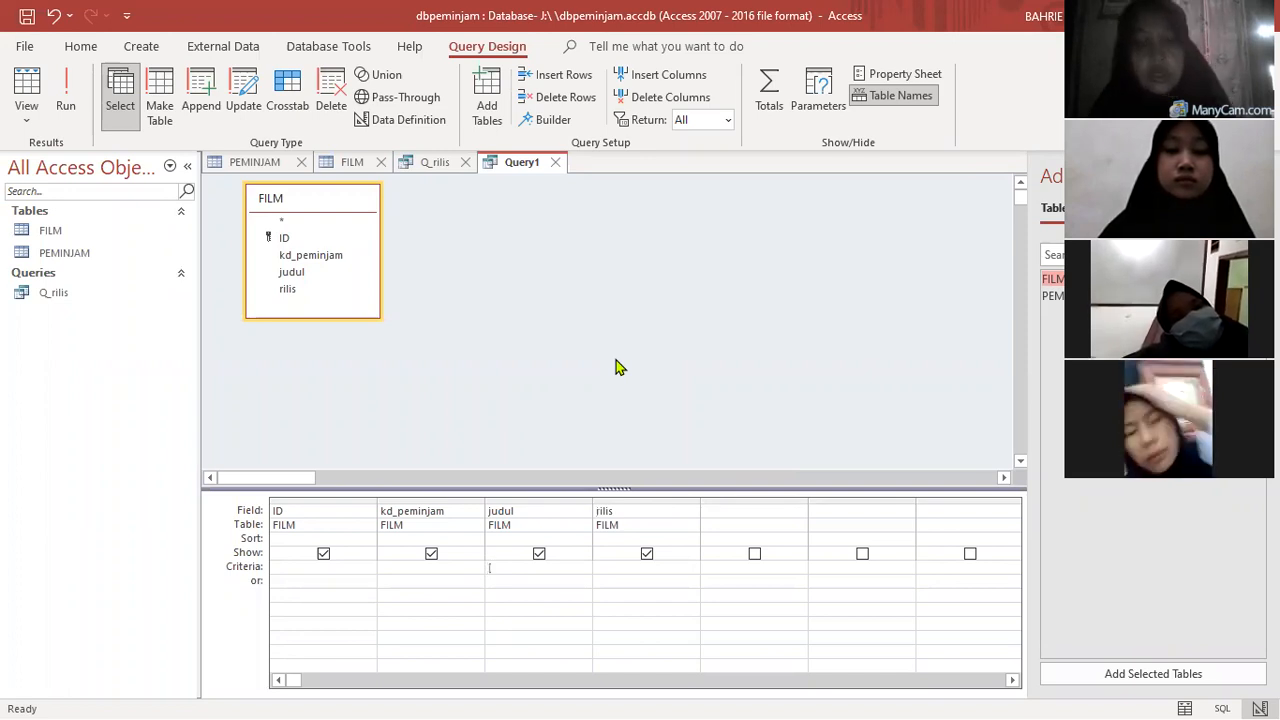
text(judul])
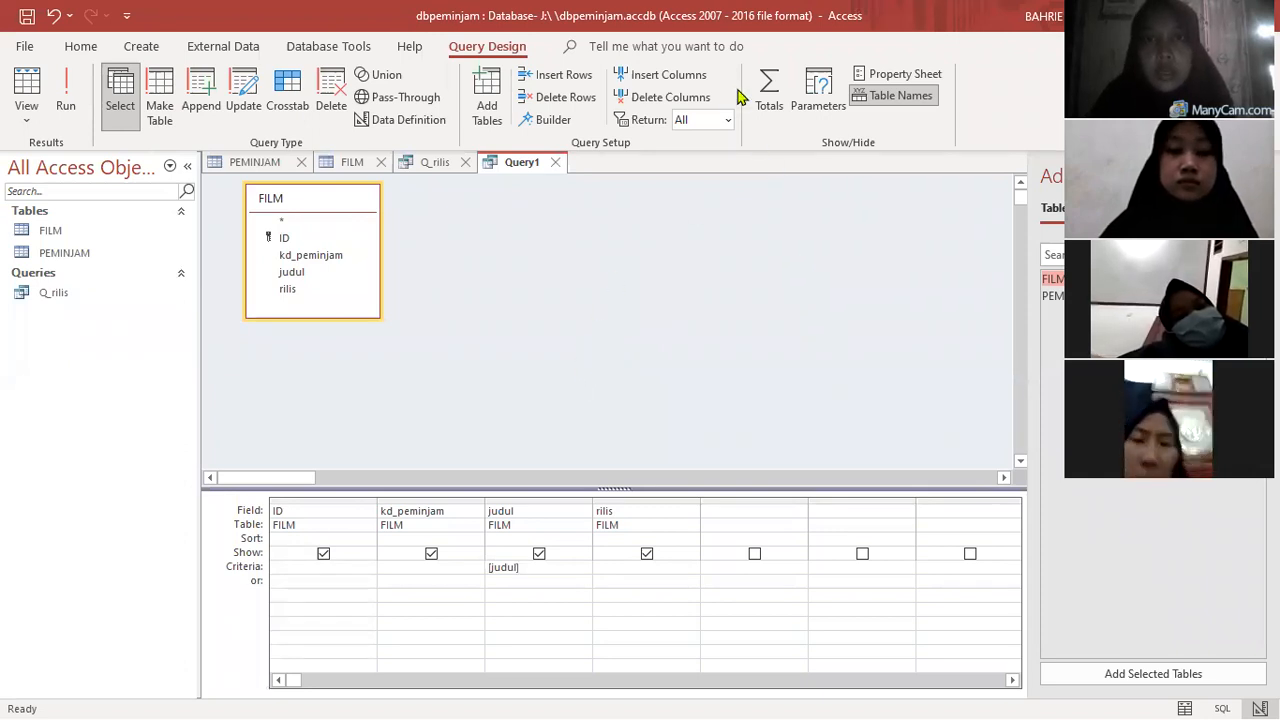
- Define a query parameter named judul with the data type Short Text
click(821, 108)
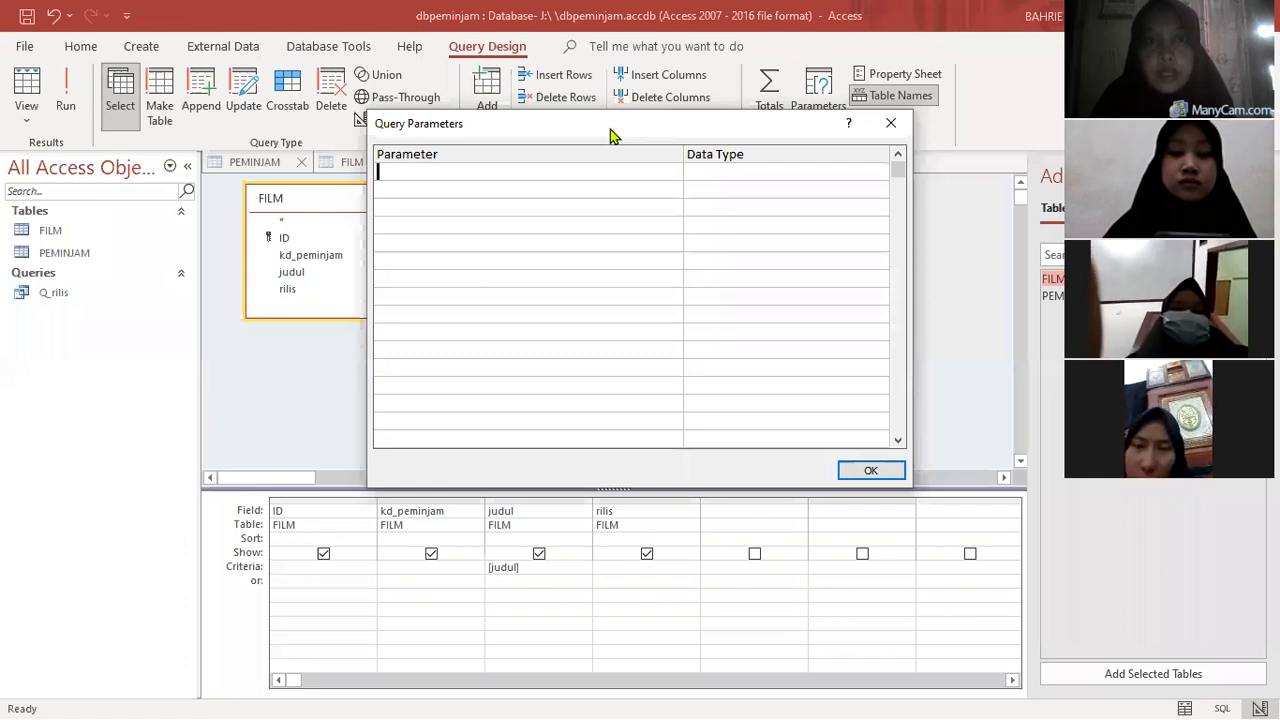
drag(610, 129, 579, 128)
text(j)
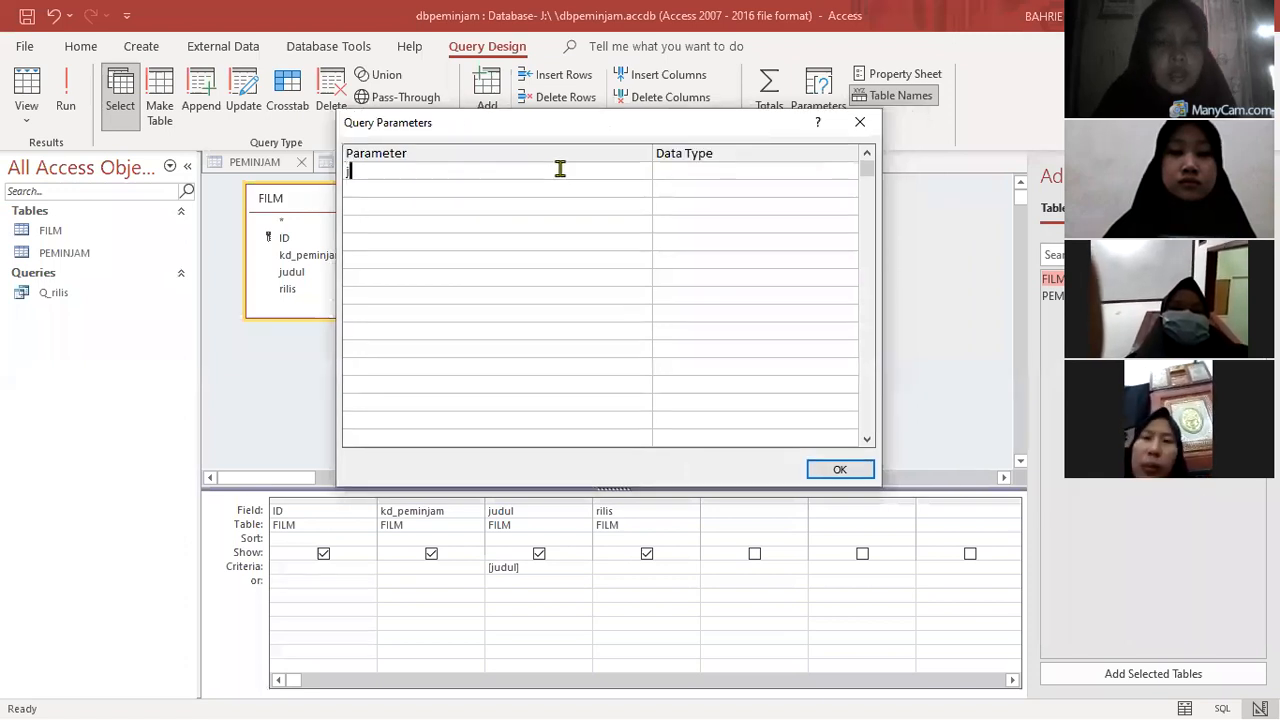
text(udul)
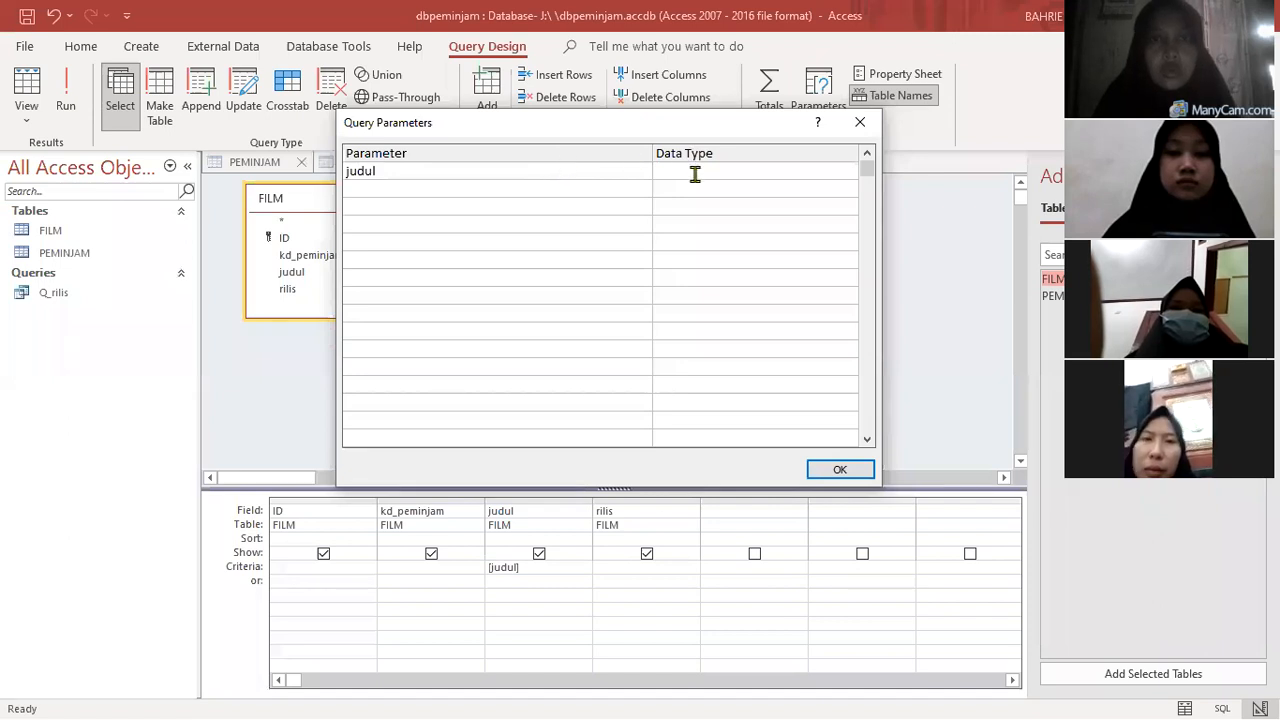
click(695, 174)
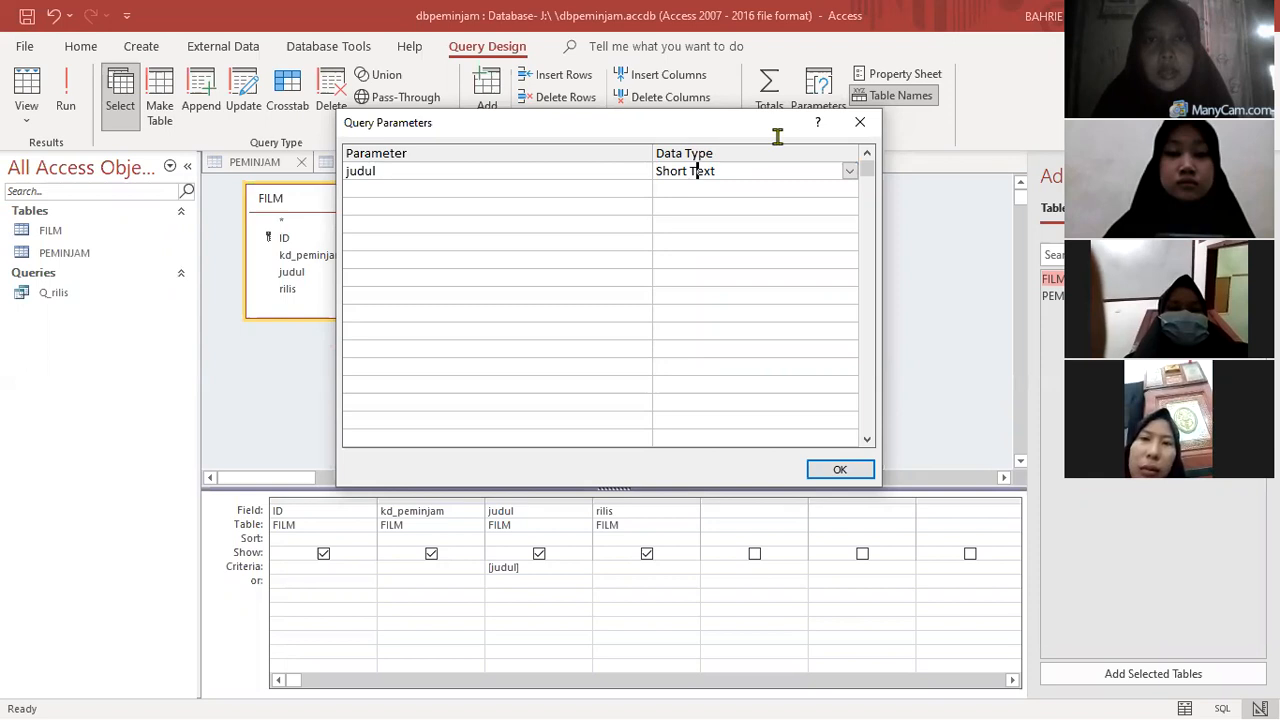
drag(696, 122, 777, 79)
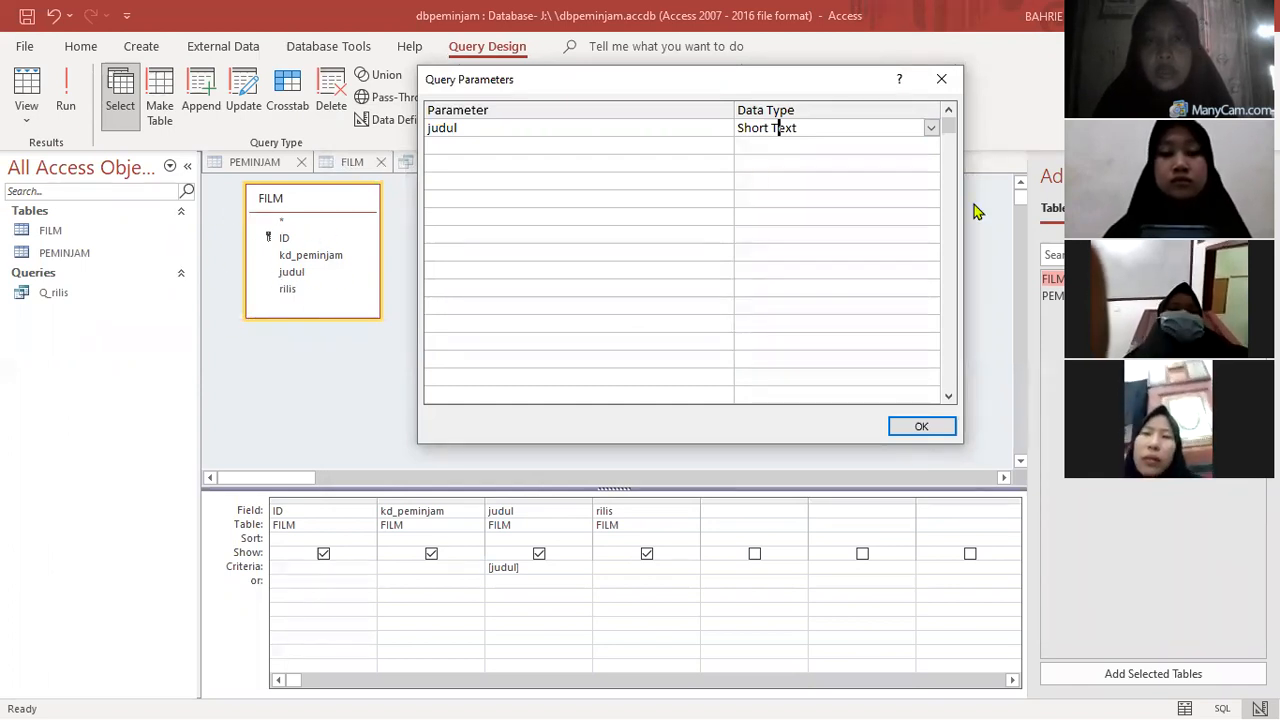
click(918, 425)
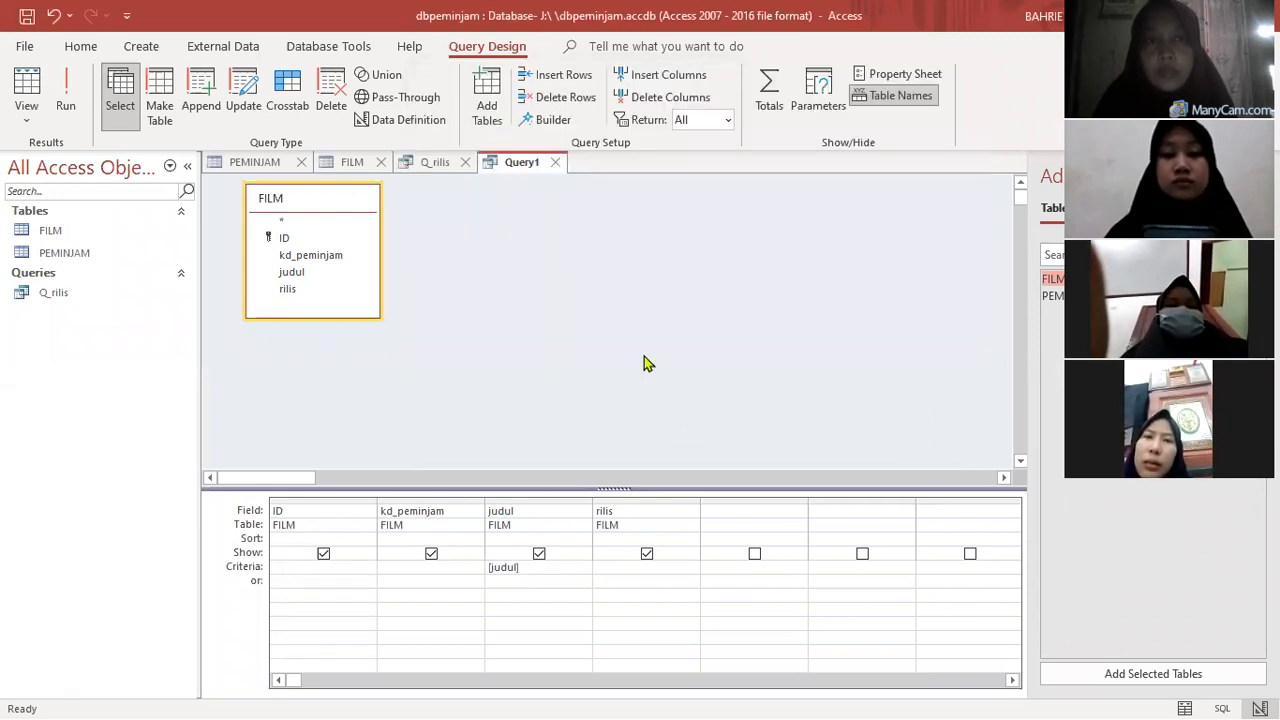
- Run the parameter query with spiderman as the judul value
click(72, 112)
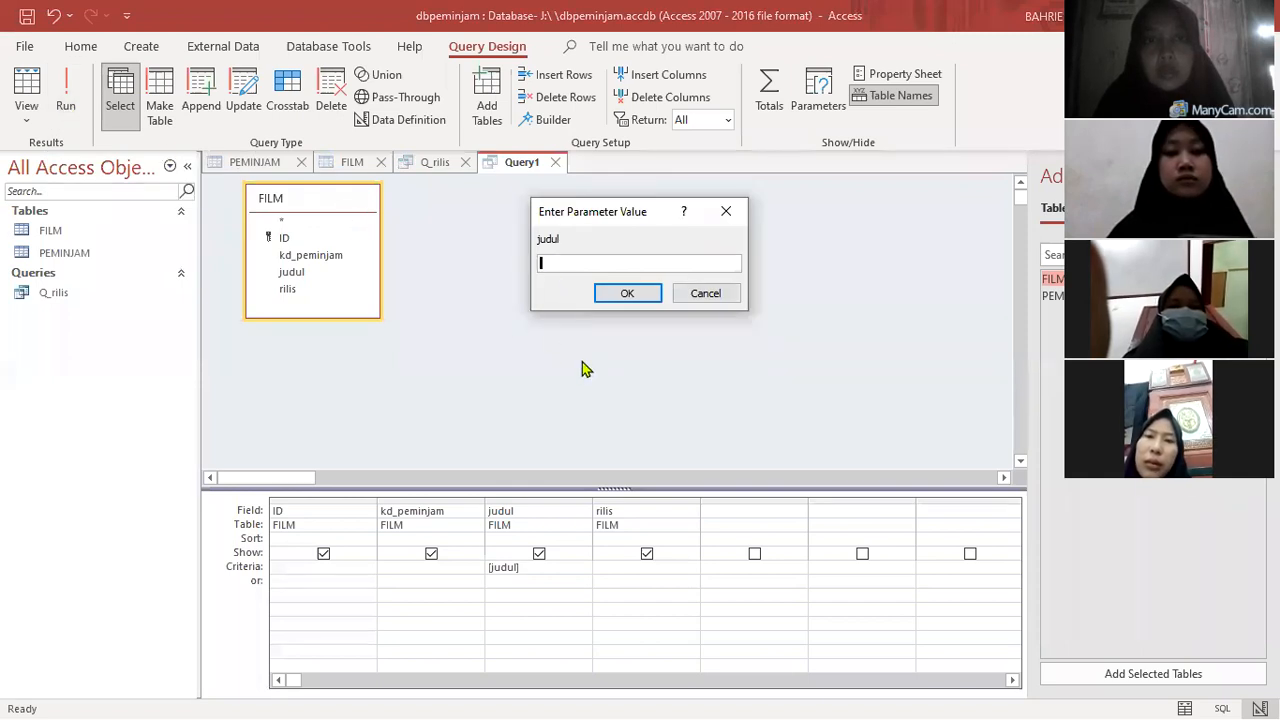
text(spiderman)
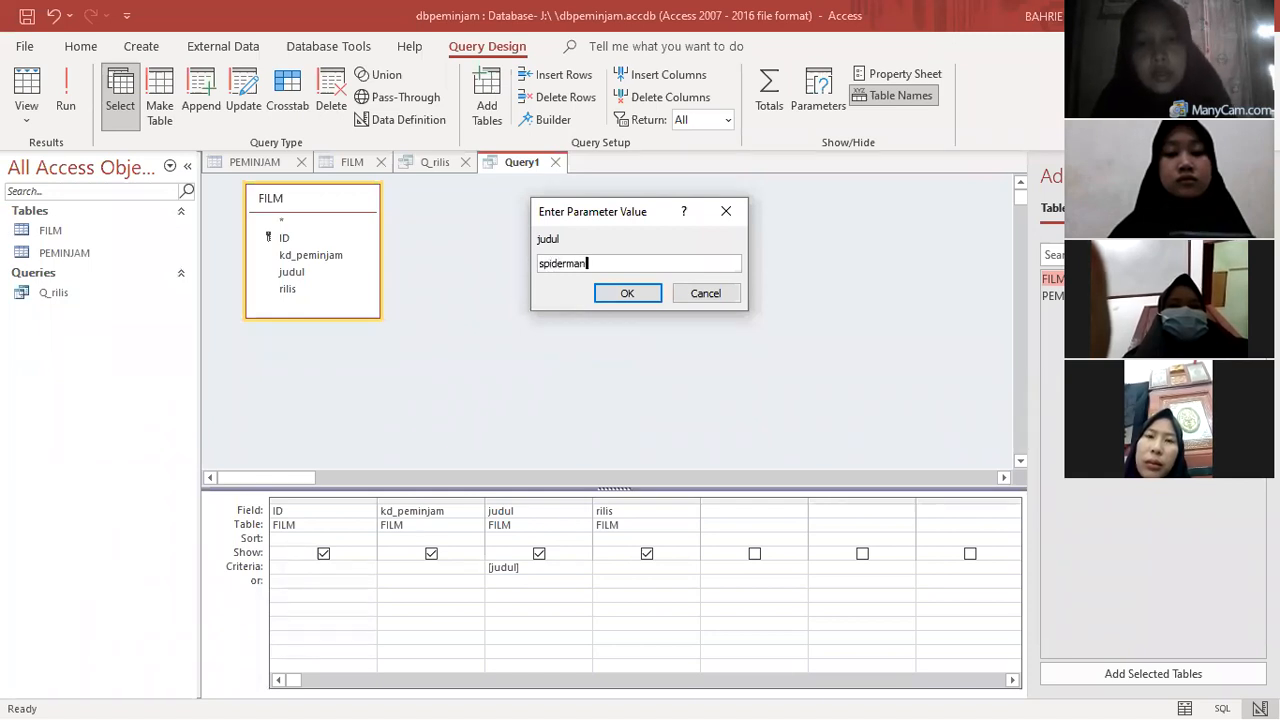
click(624, 294)
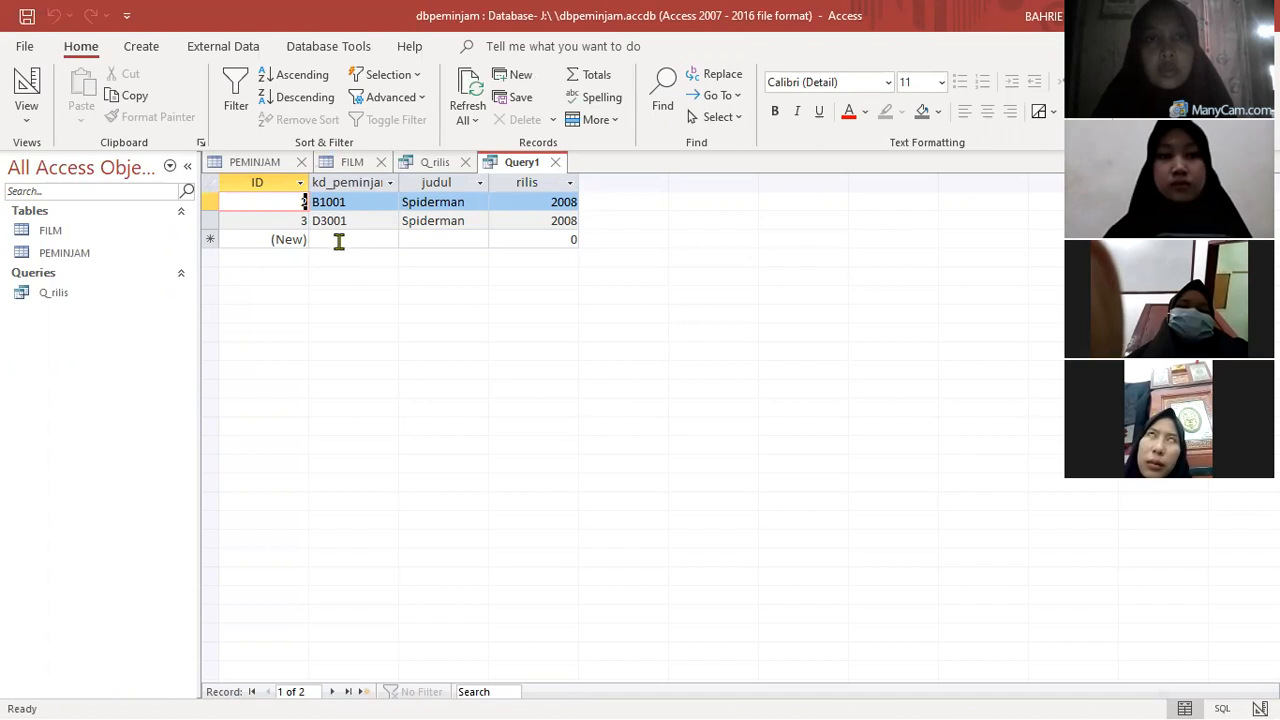
- Save the title parameter query under the name Q_judul
right_click(522, 162)
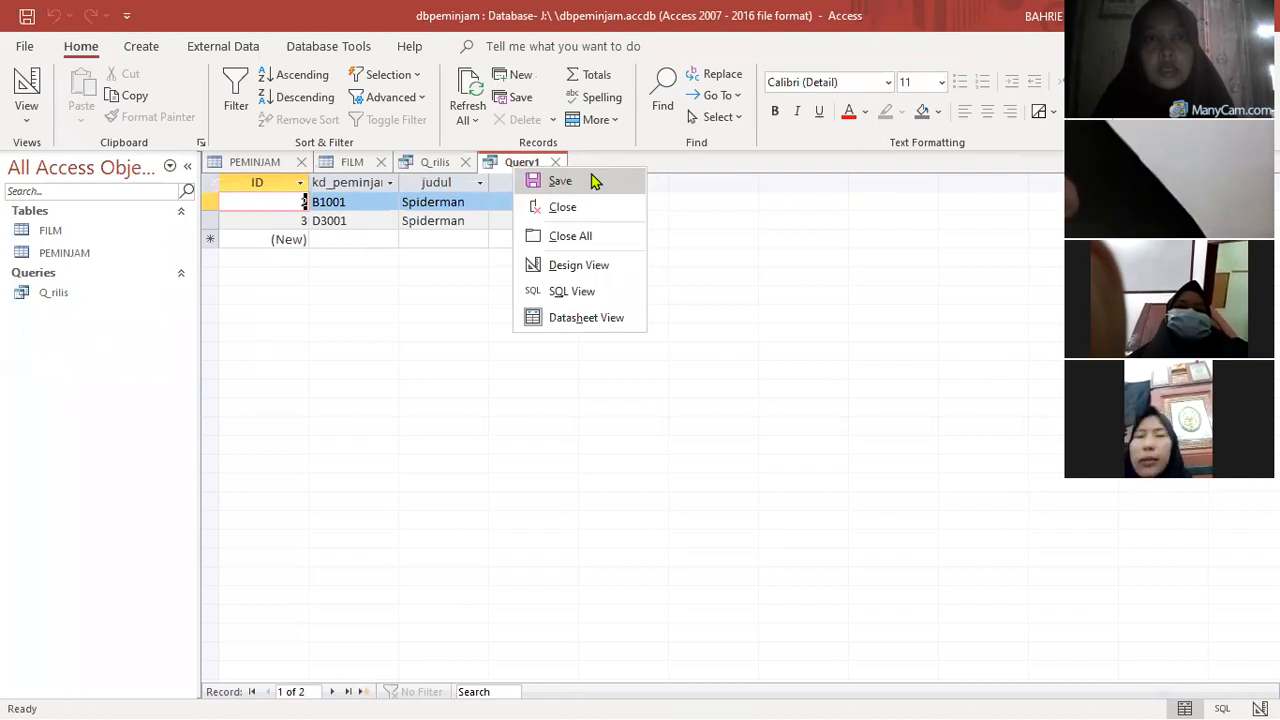
click(560, 178)
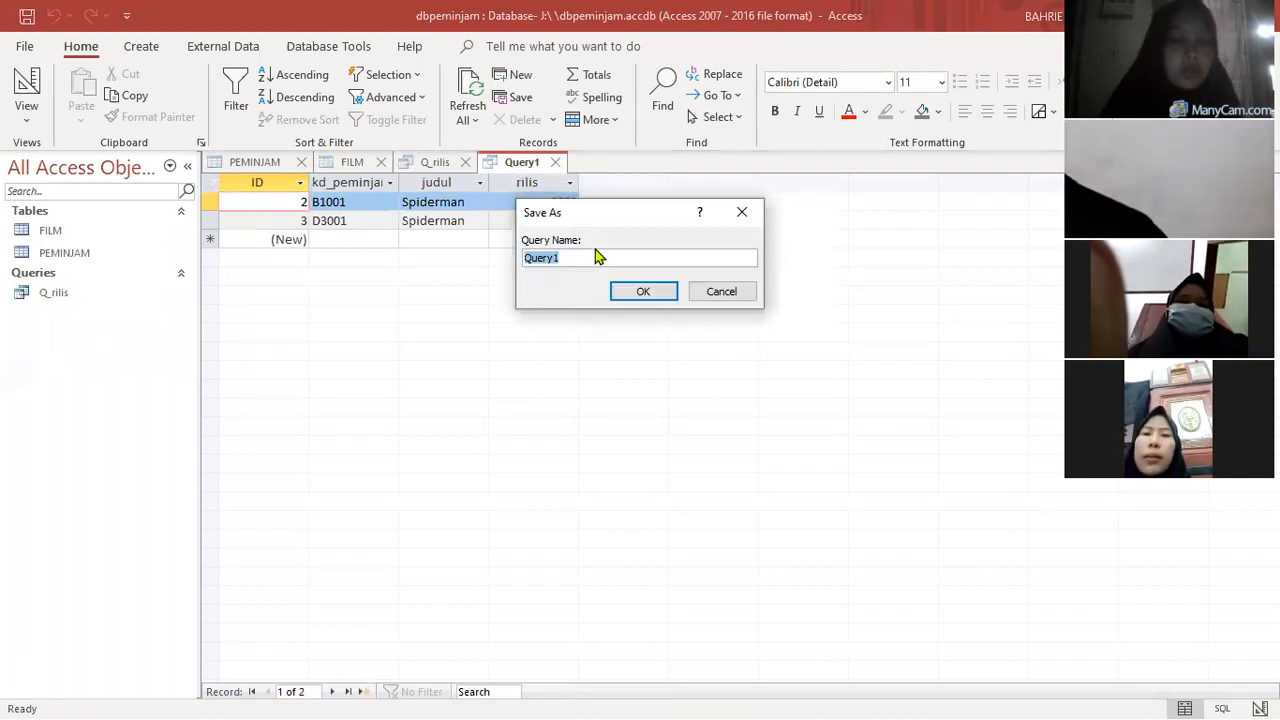
text(Q)
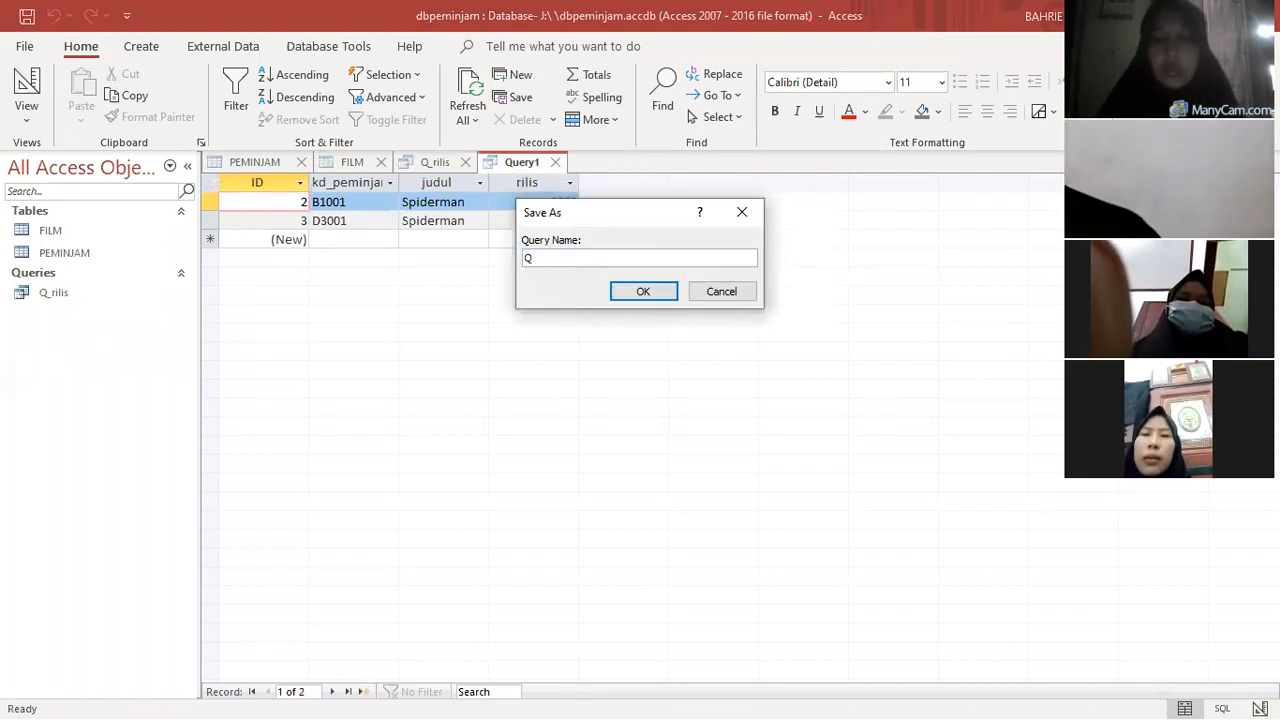
text(_judul)
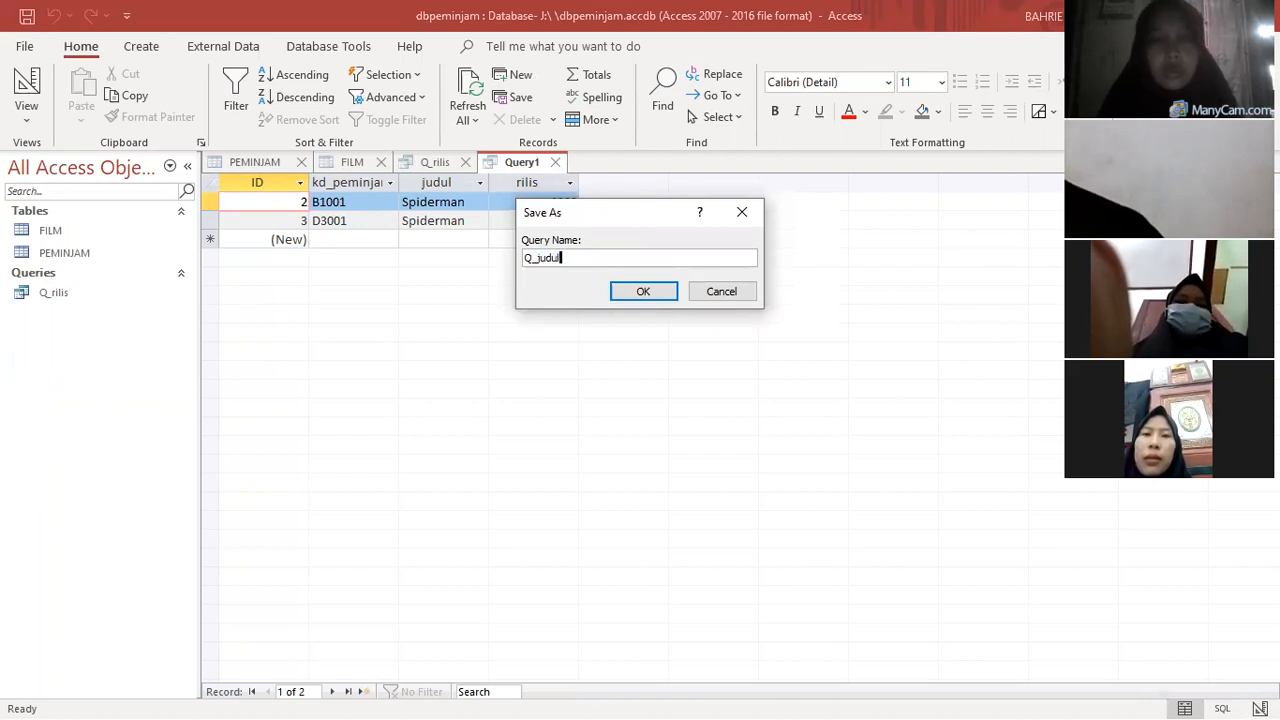
click(626, 293)
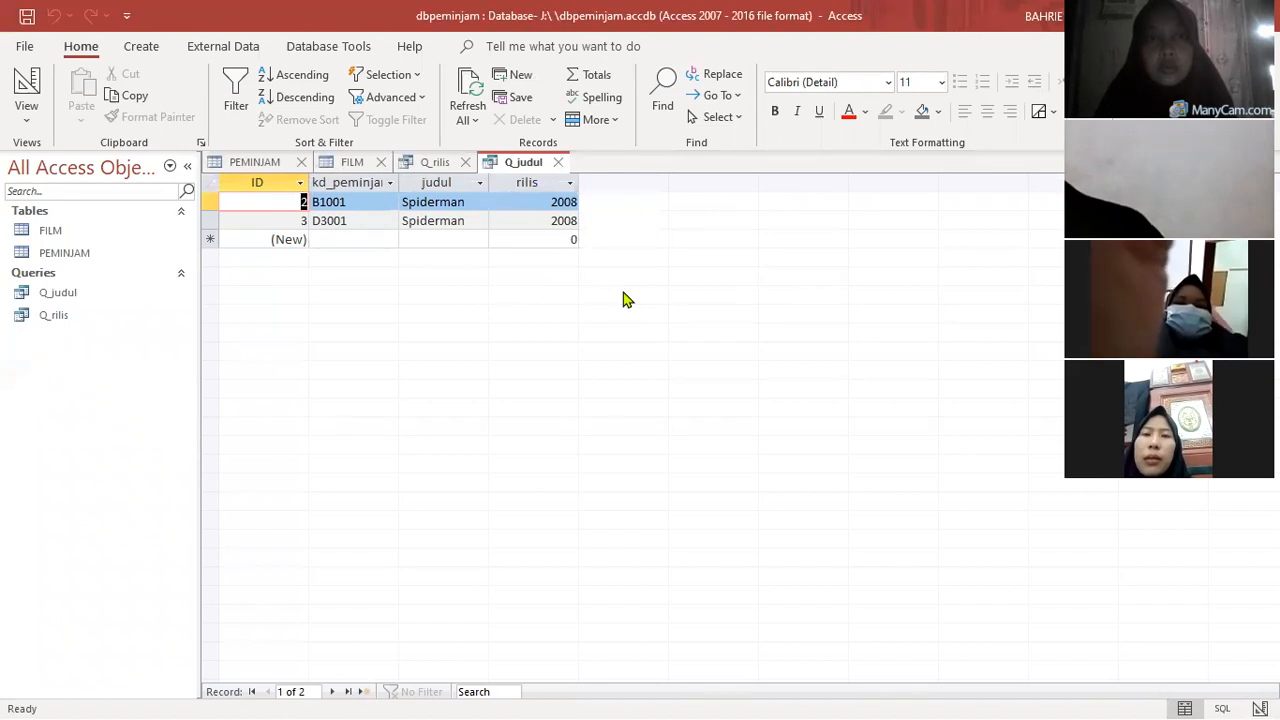
- Compare the result datasheets of the Q_rilis and Q_judul queries
click(436, 163)
click(505, 166)
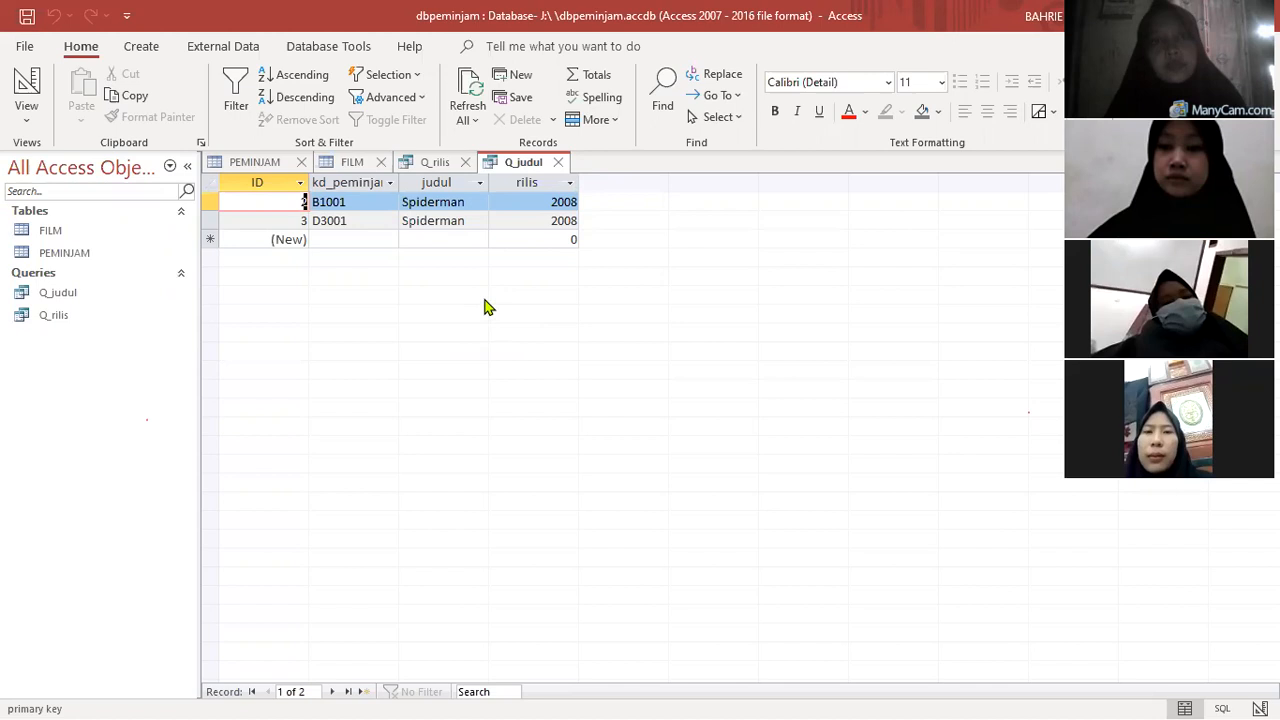
click(427, 161)
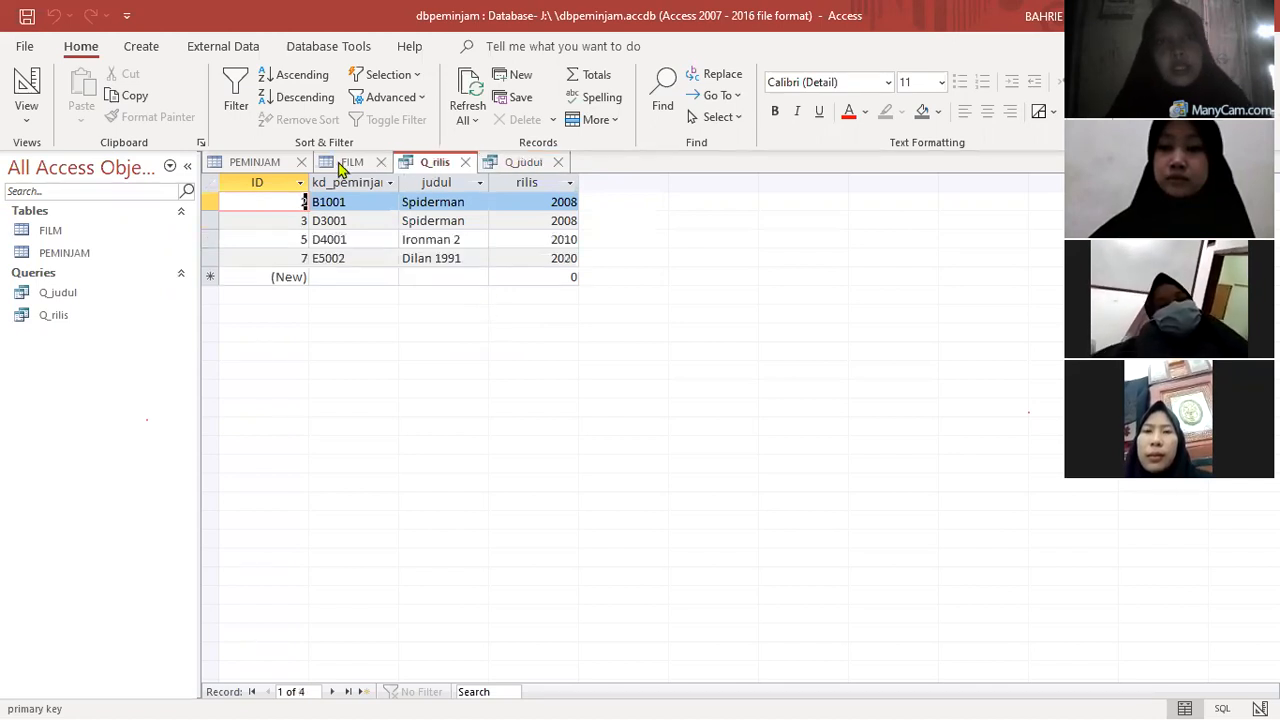
- Review the FILM records, and inspect the kd_peminjam field in the PEMINJAM table's design view
click(345, 164)
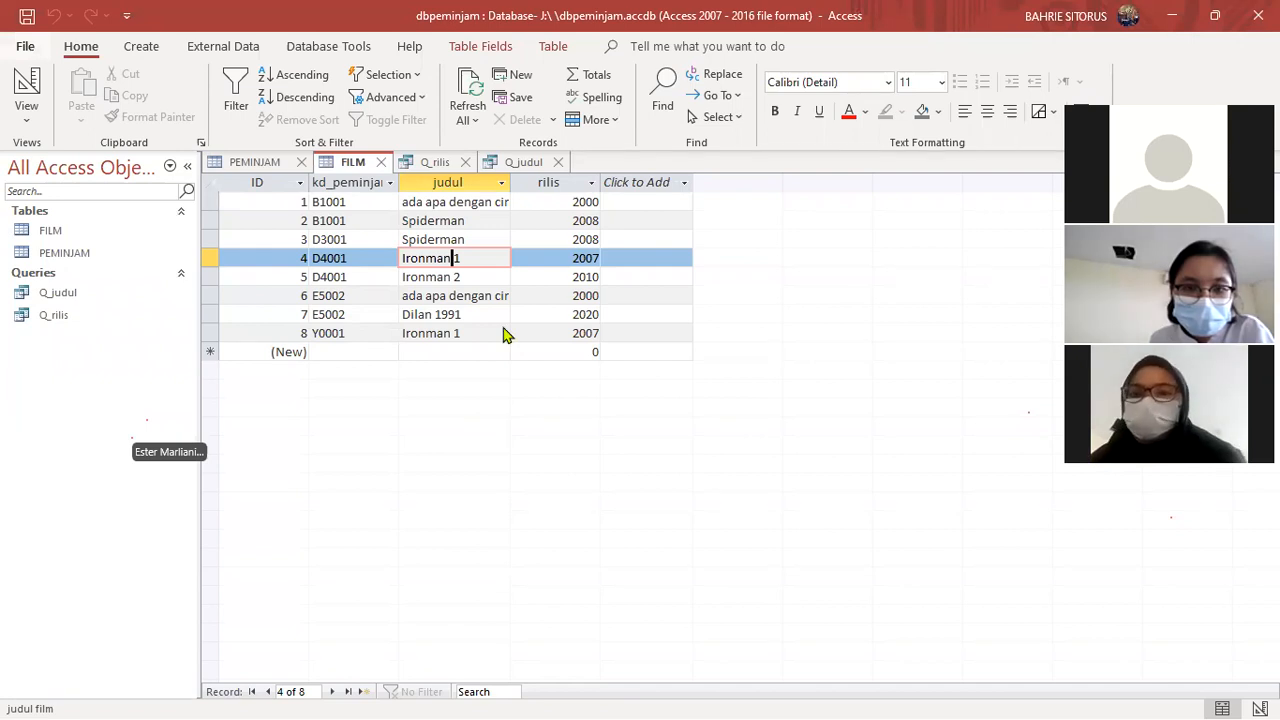
click(50, 236)
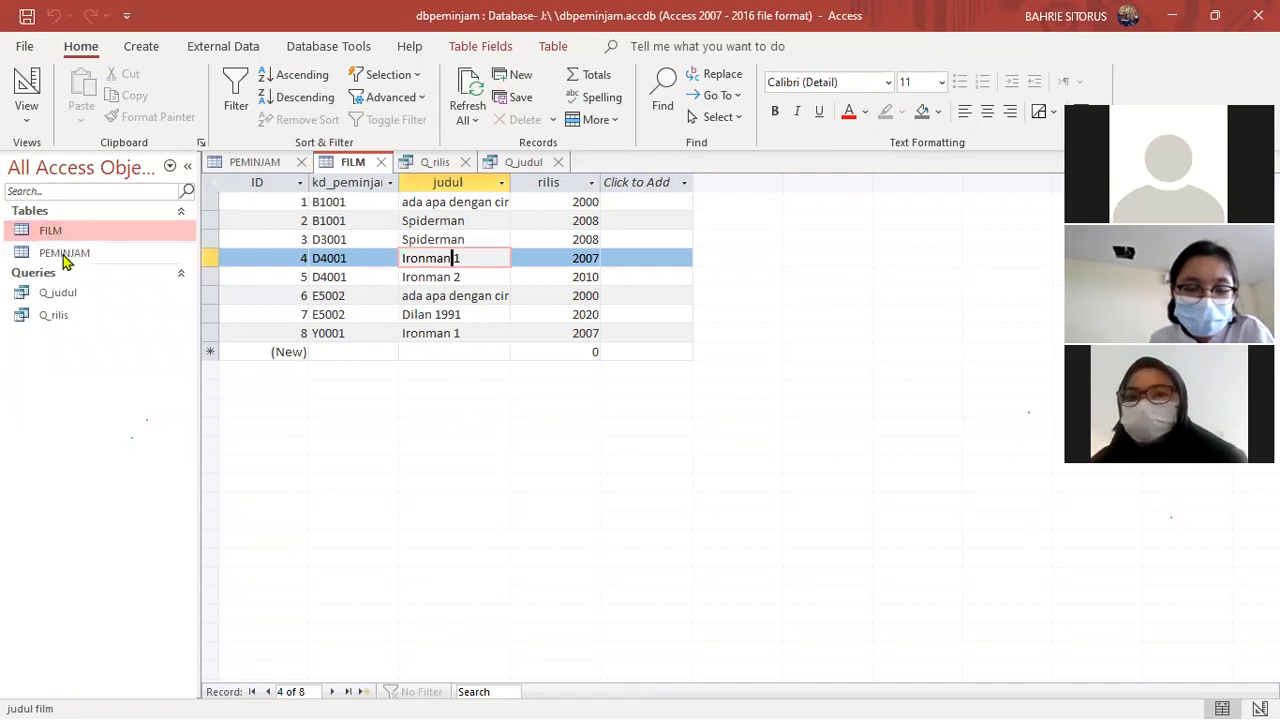
click(254, 162)
click(24, 88)
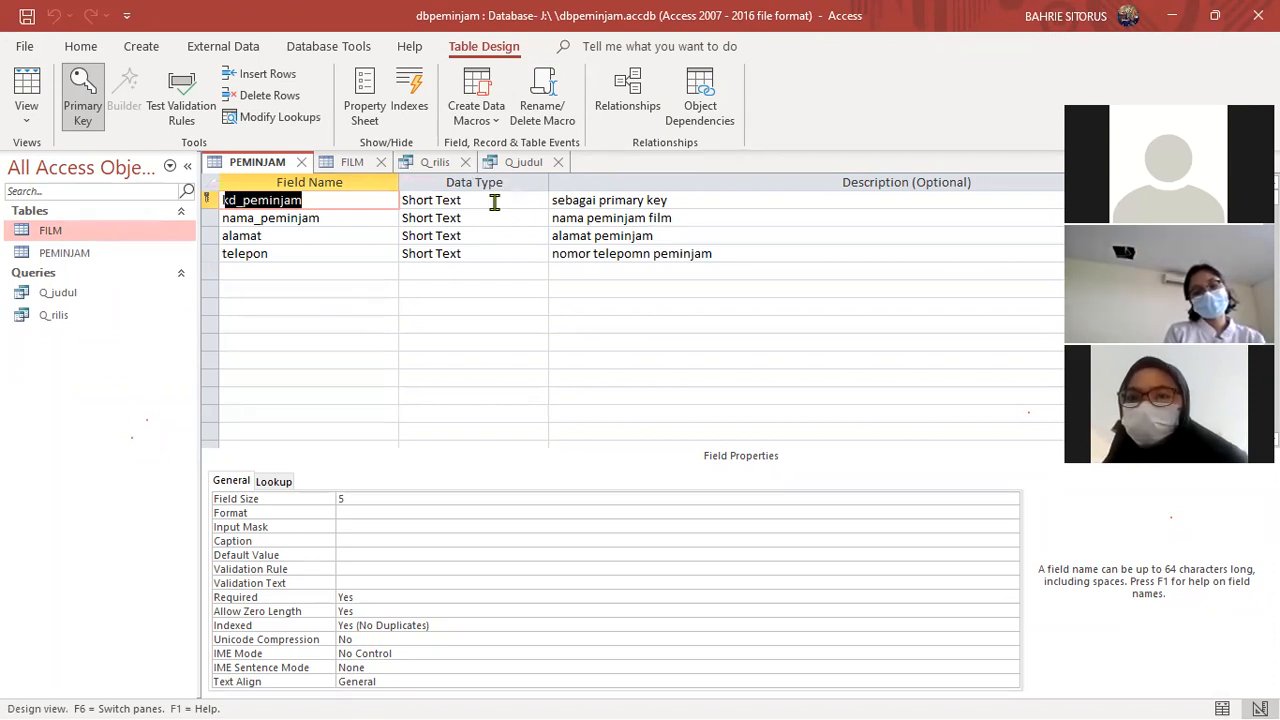
click(305, 201)
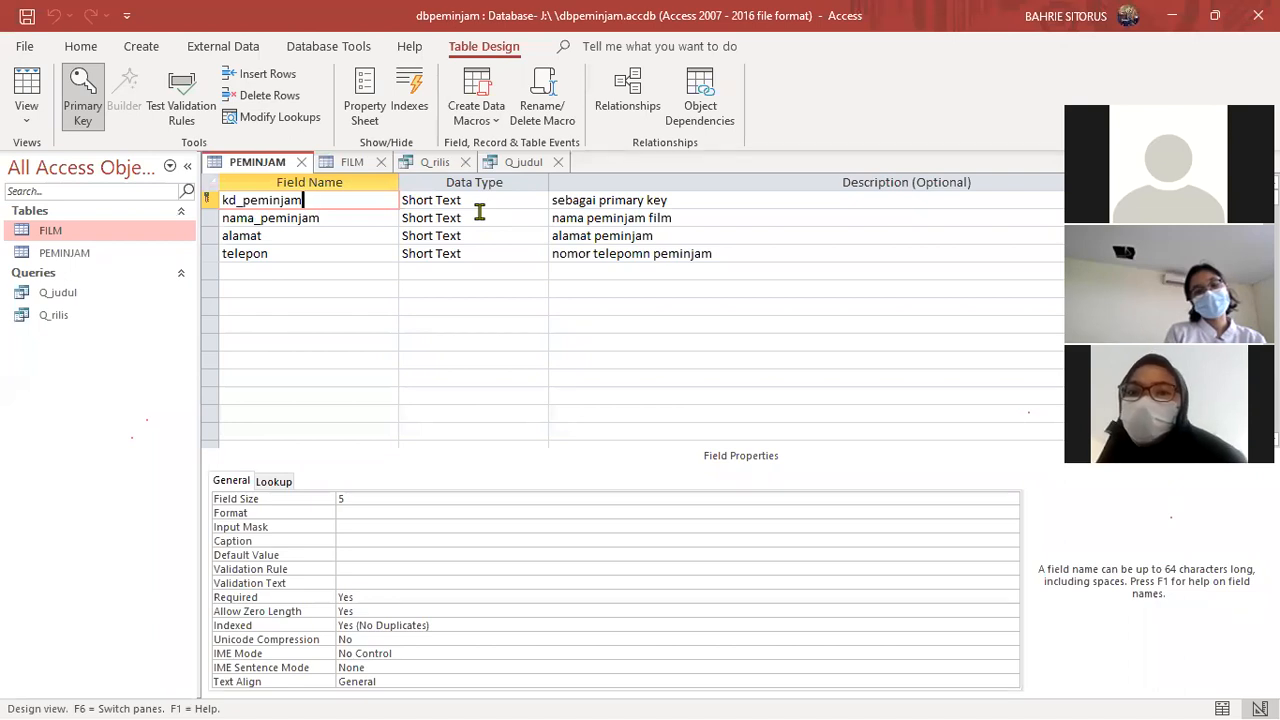
- Examine the letter and digits of the first kd_peminjam code in the PEMINJAM datasheet
click(25, 92)
click(244, 202)
click(258, 205)
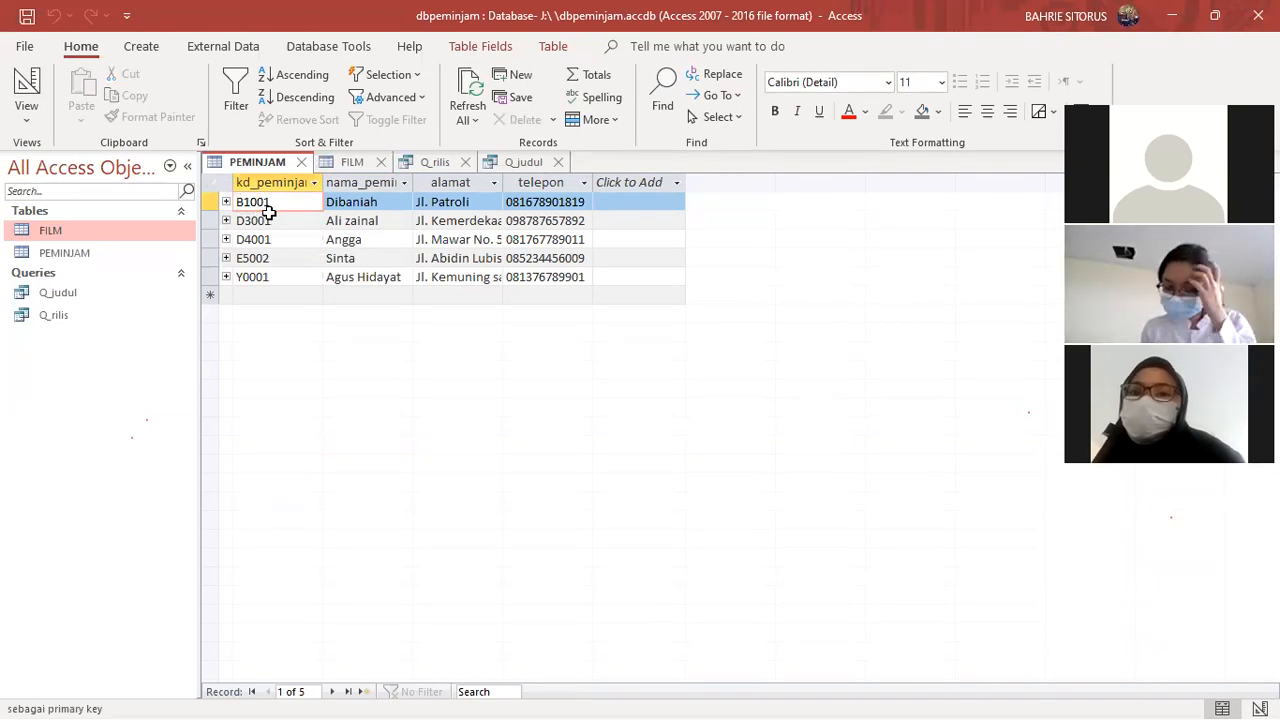
drag(271, 204, 236, 209)
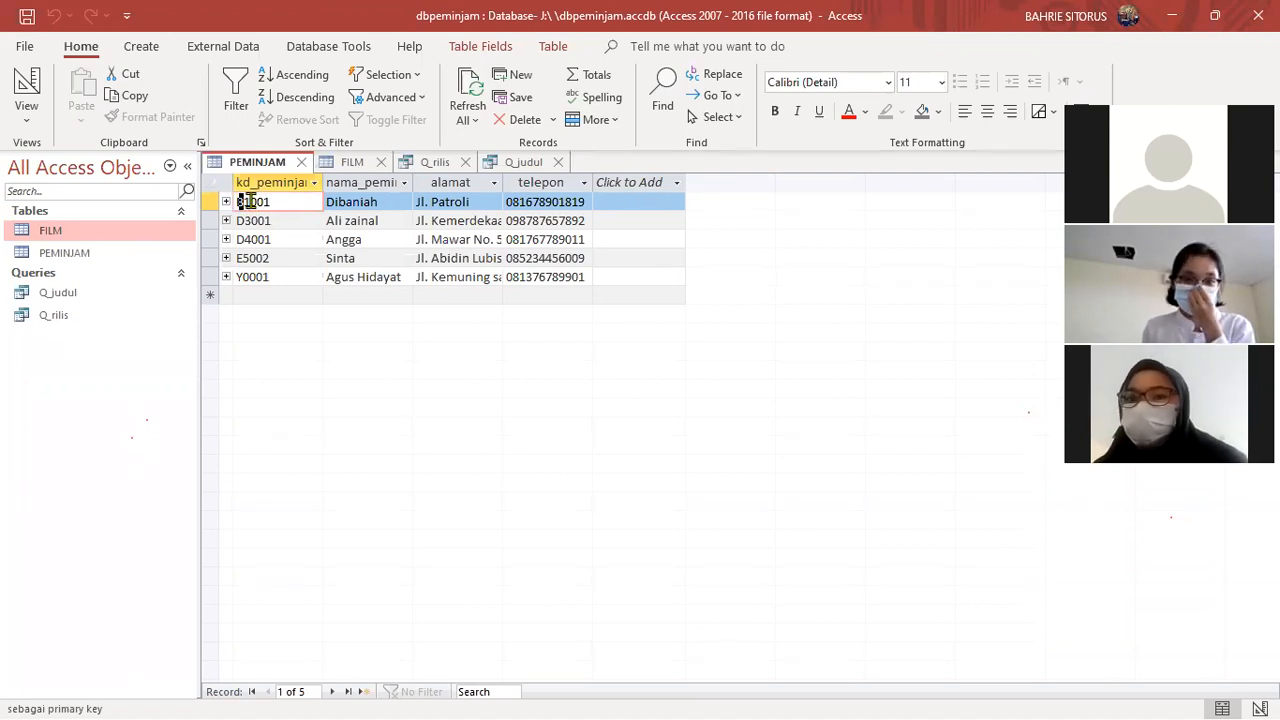
drag(272, 202, 246, 203)
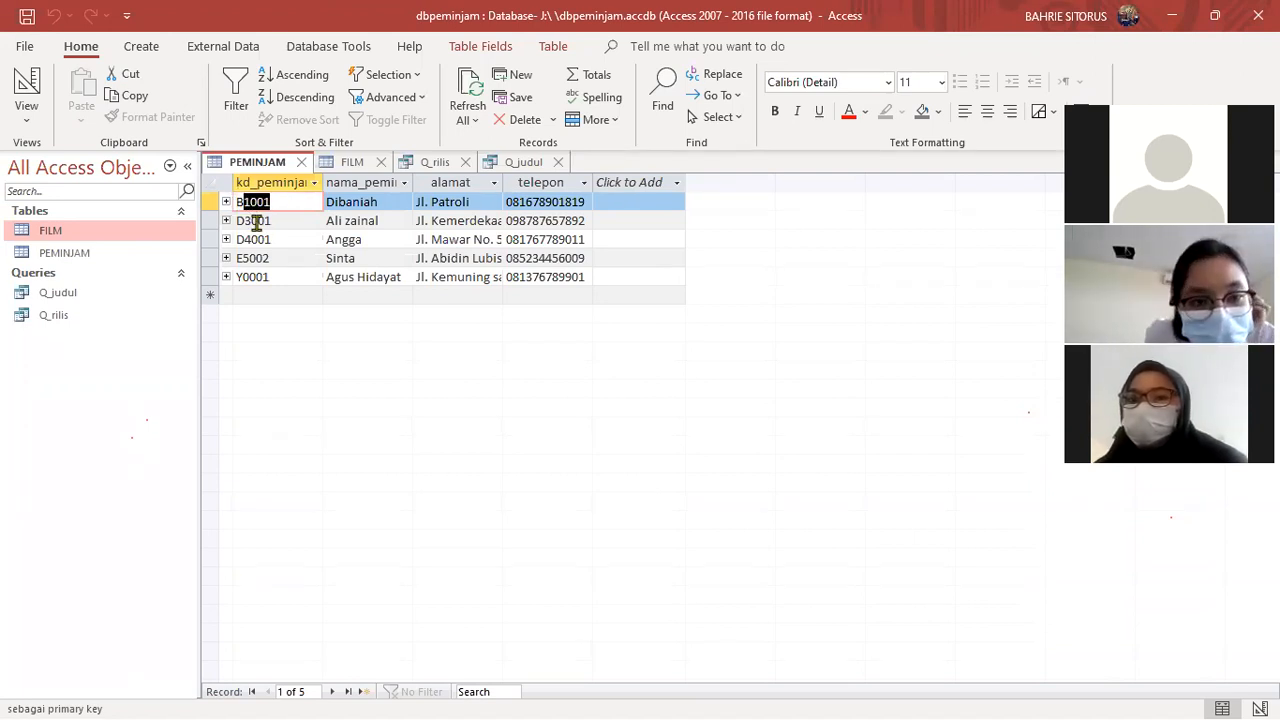
- Compare the data type of kd_peminjam in the table design with the leading letter of the first record's code
click(26, 85)
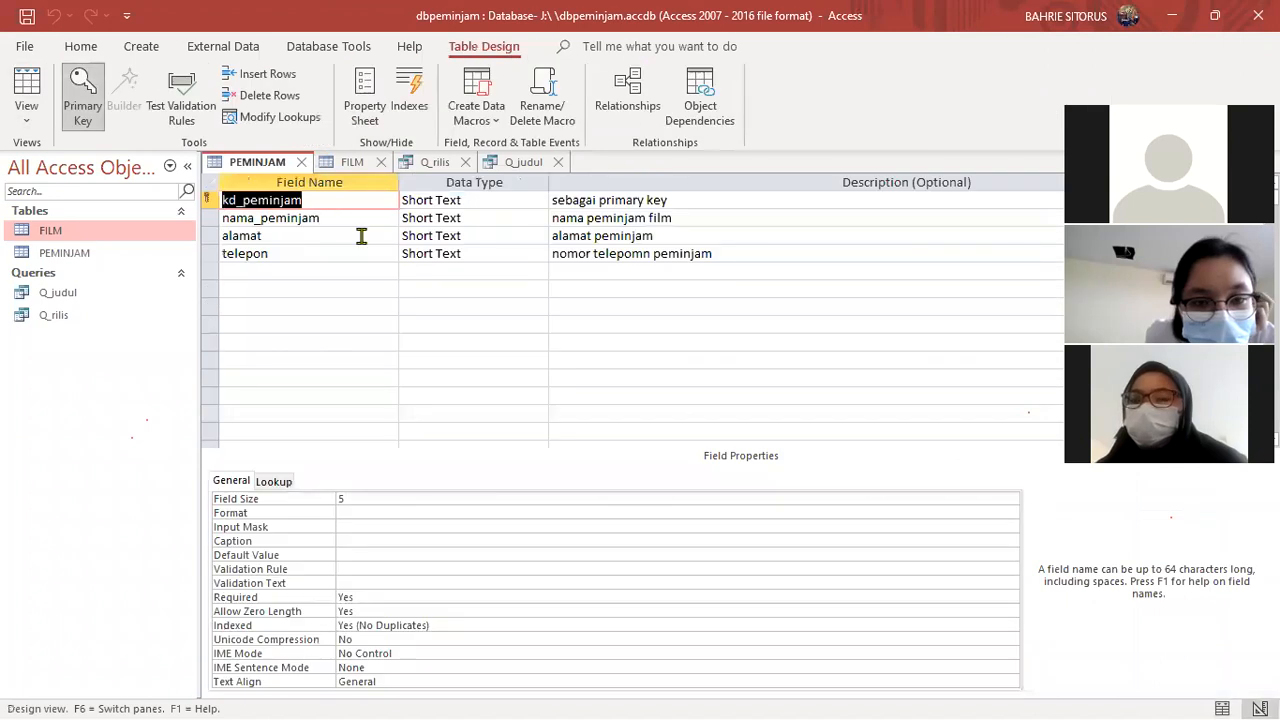
click(467, 203)
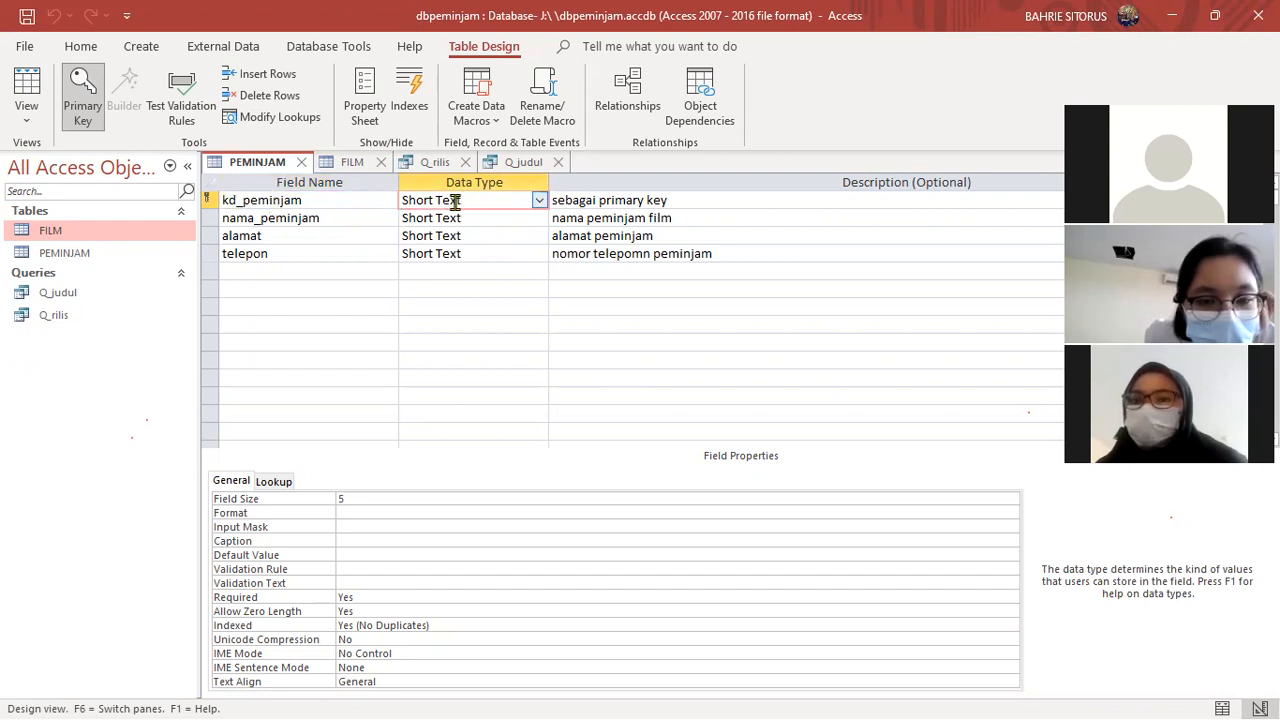
click(28, 88)
click(242, 201)
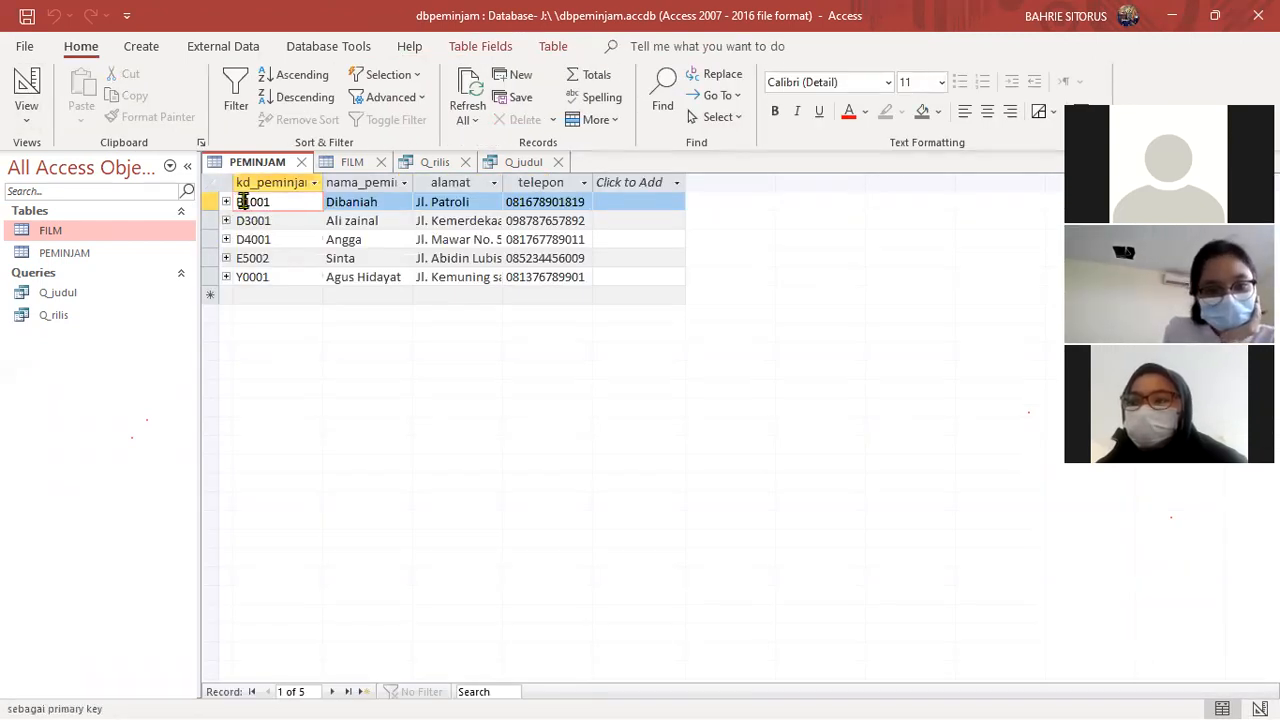
drag(236, 201, 245, 202)
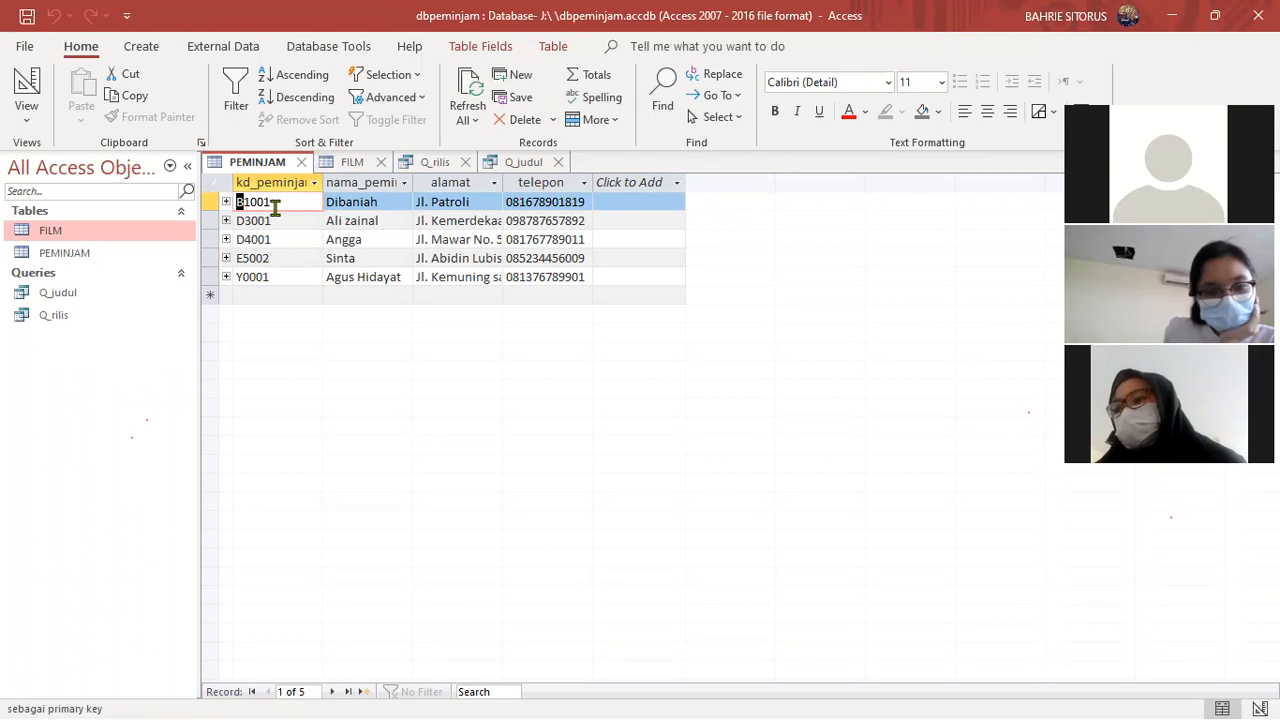
- Examine the available data types for the nama_peminjam and alamat fields in the PEMINJAM design
click(25, 86)
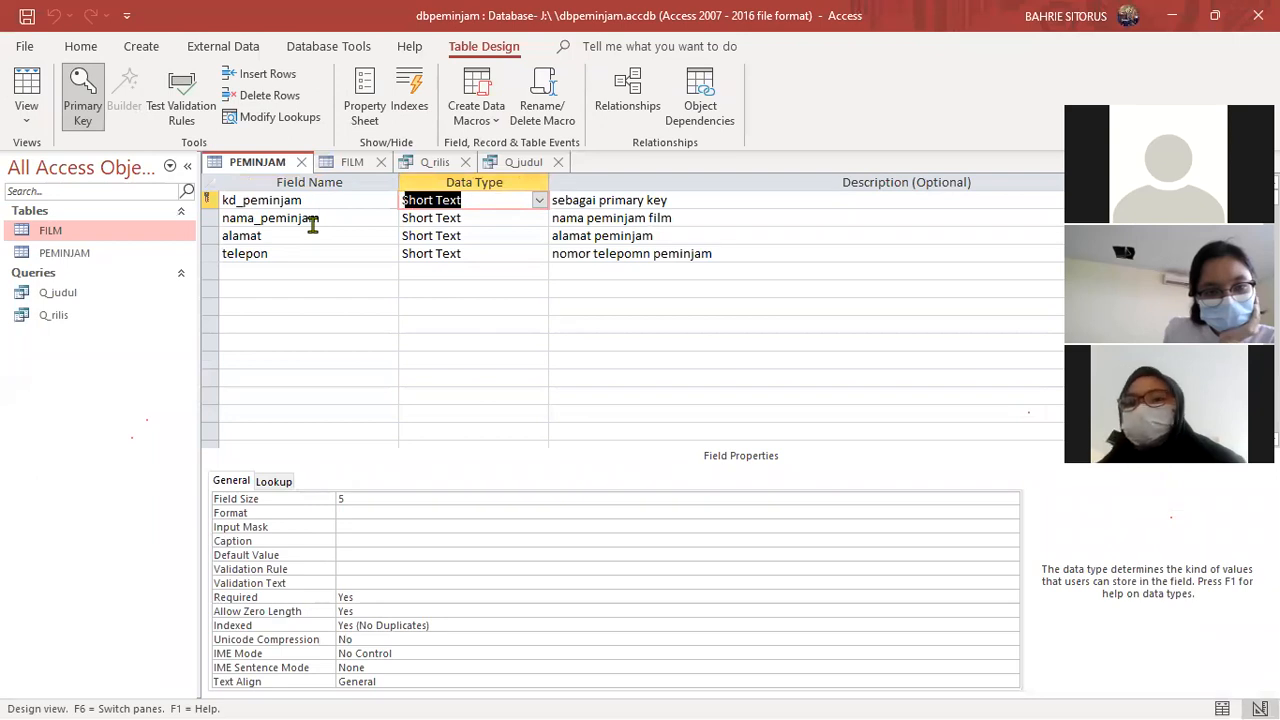
click(525, 218)
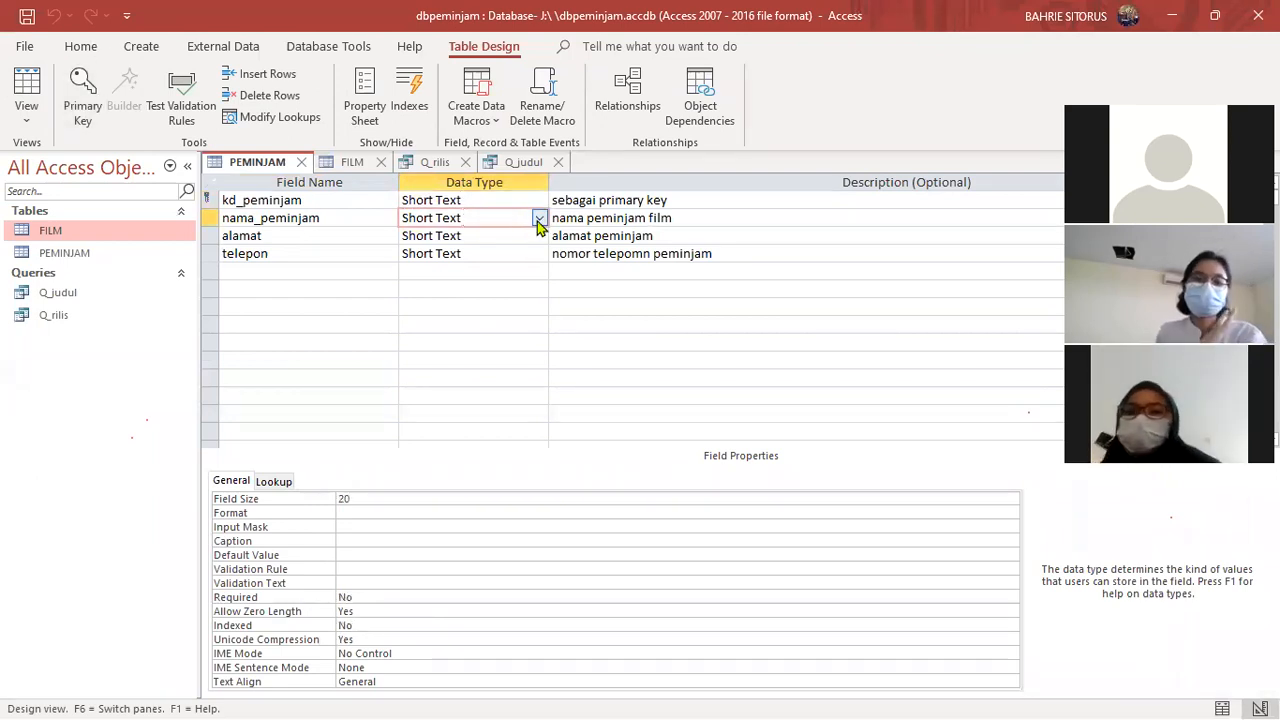
click(538, 219)
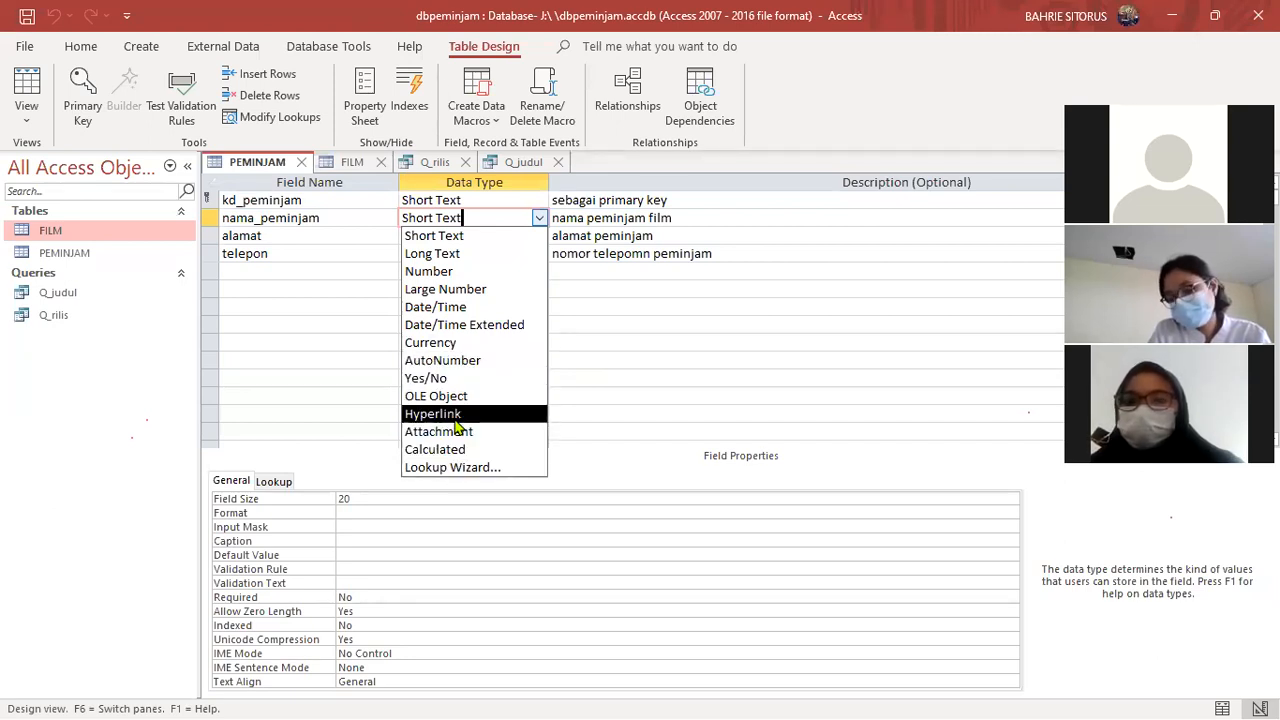
click(538, 217)
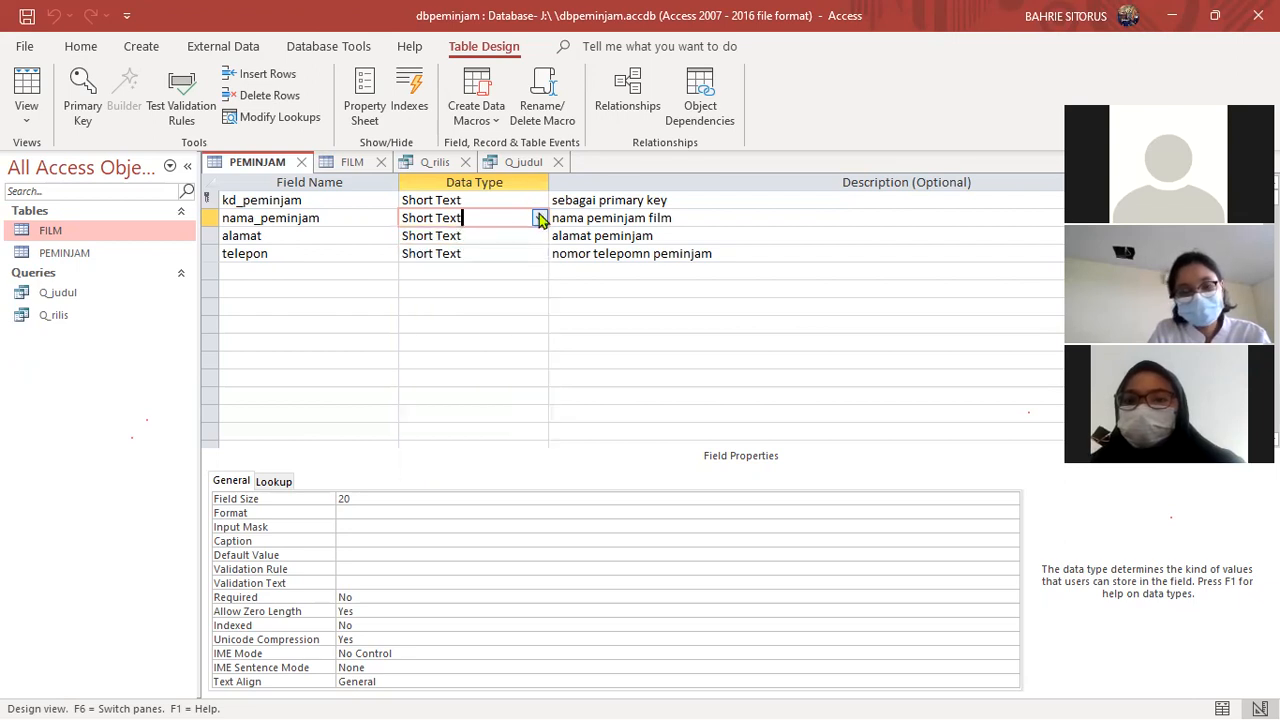
click(486, 236)
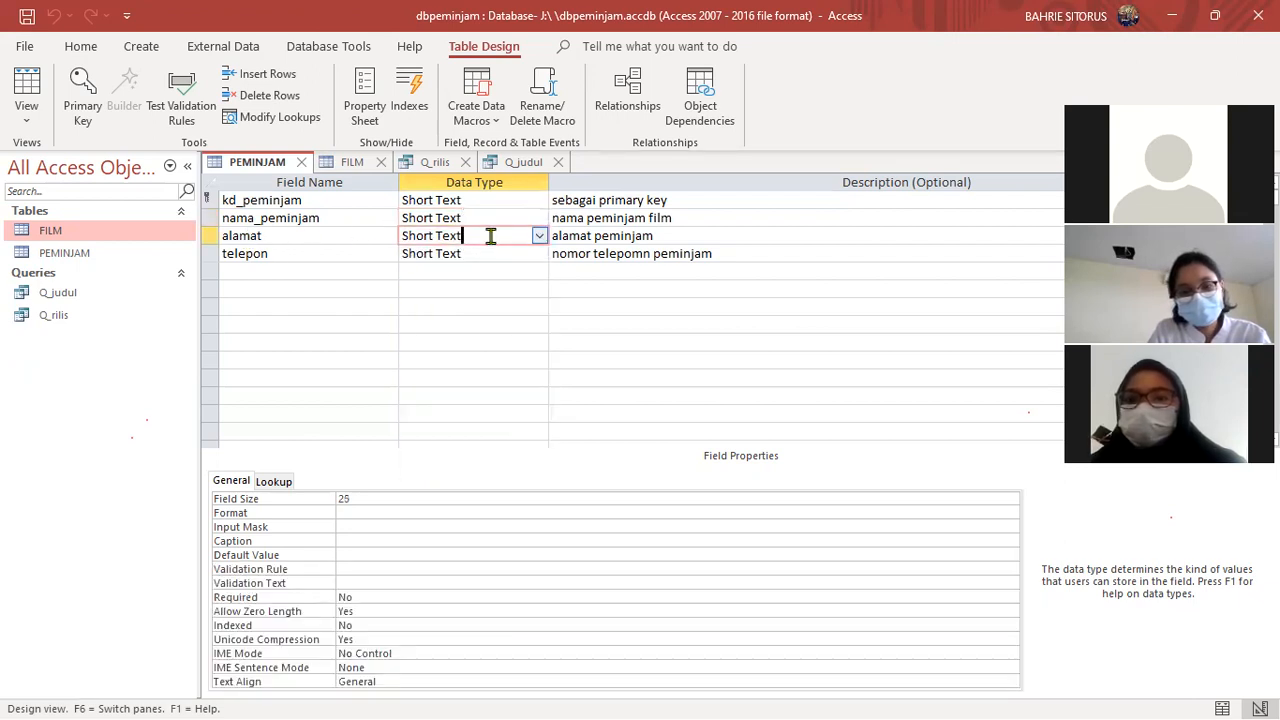
click(539, 236)
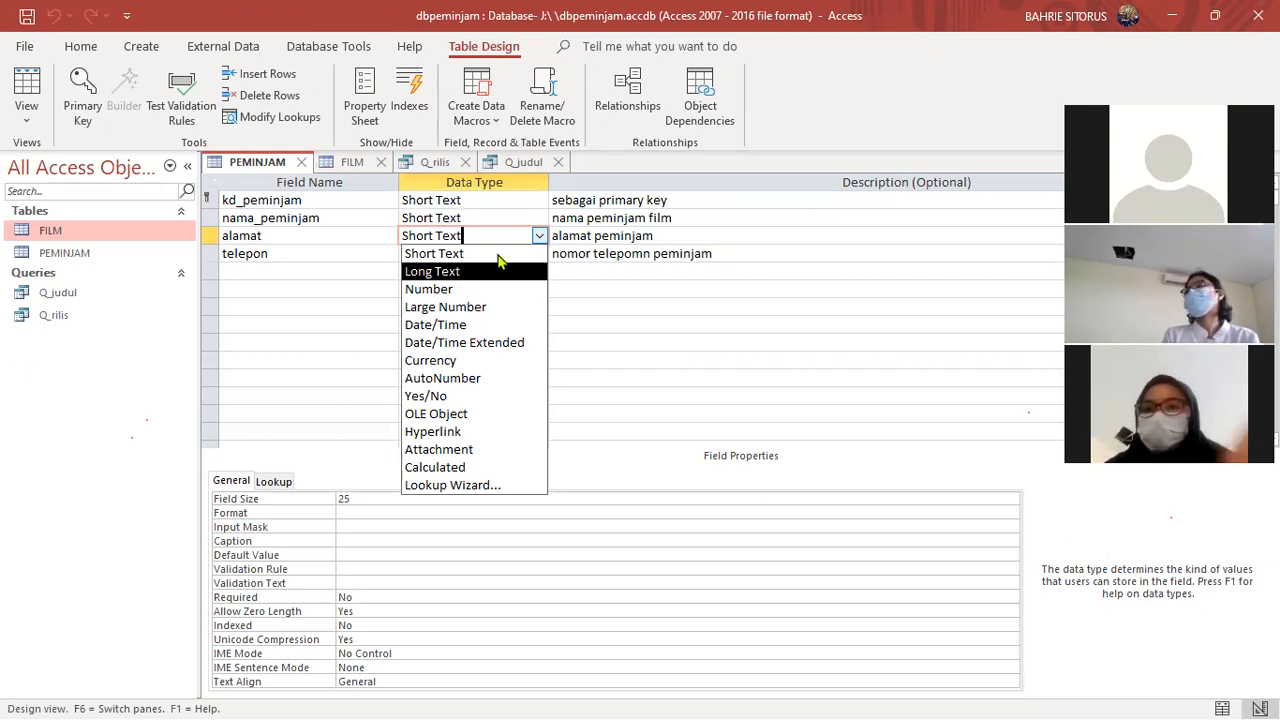
click(539, 237)
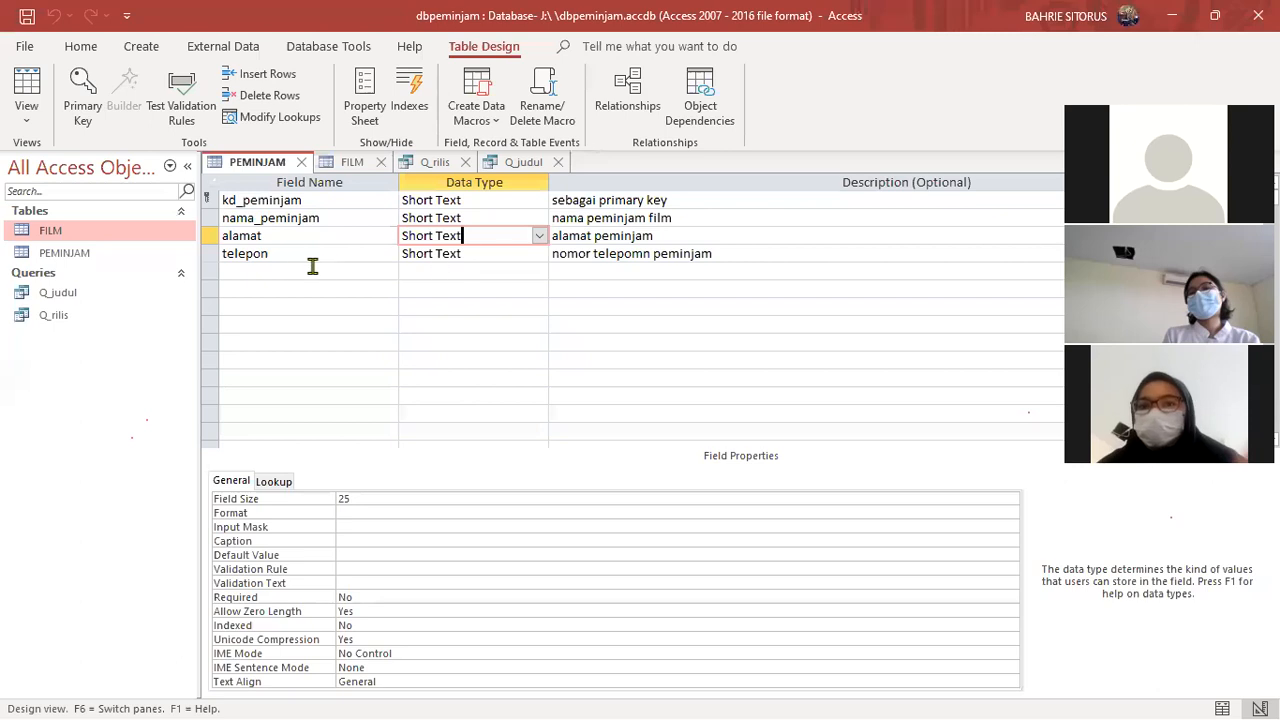
- Inspect the telepon field's data type and the first record's phone number in the PEMINJAM datasheet
click(479, 253)
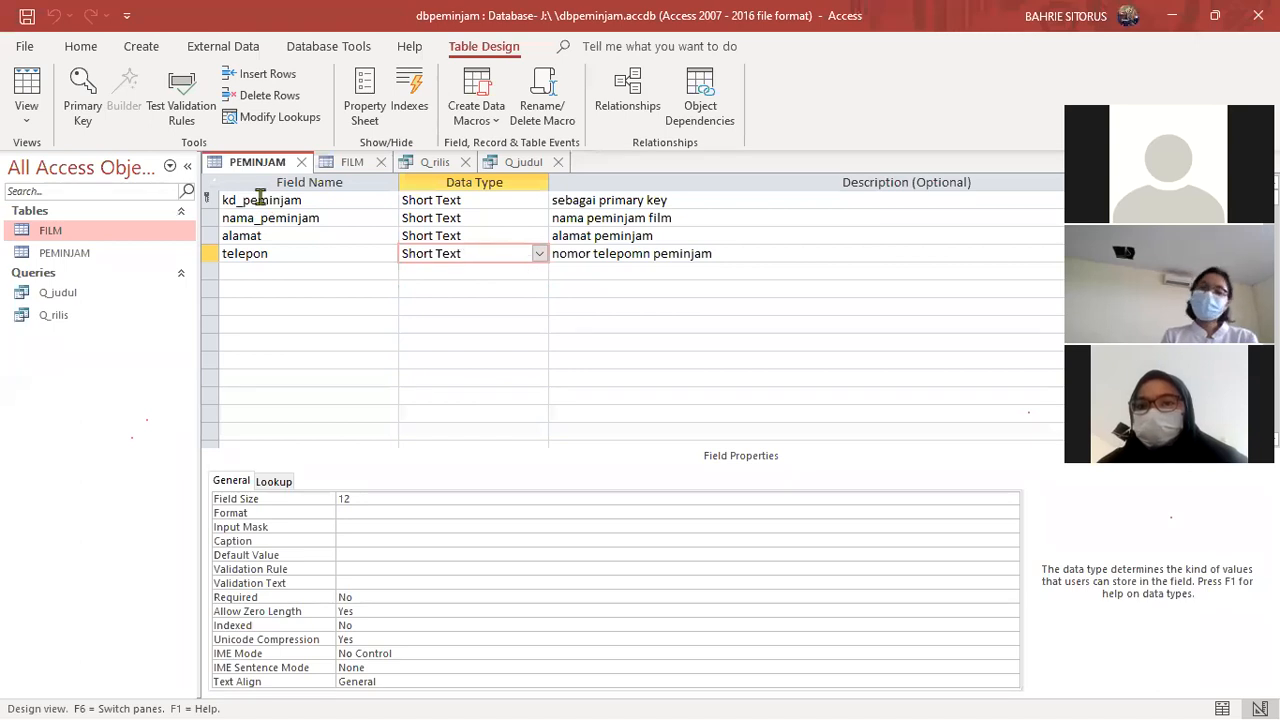
click(26, 88)
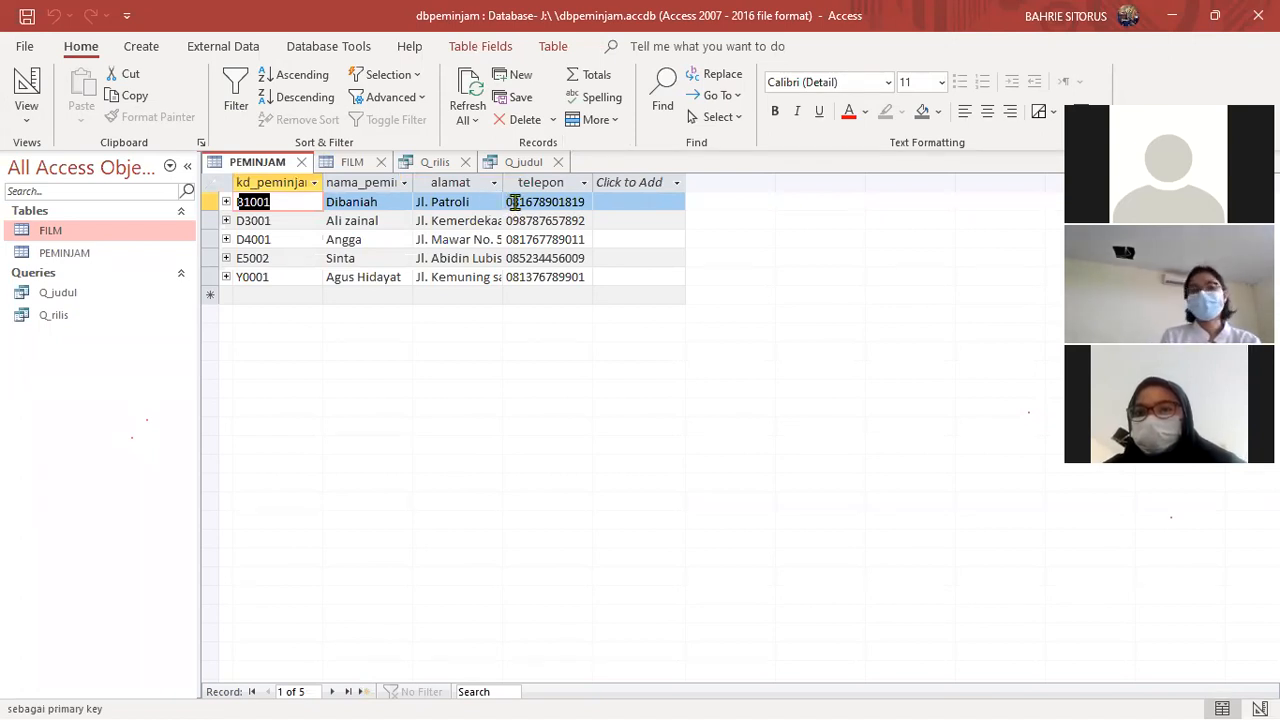
drag(512, 201, 584, 206)
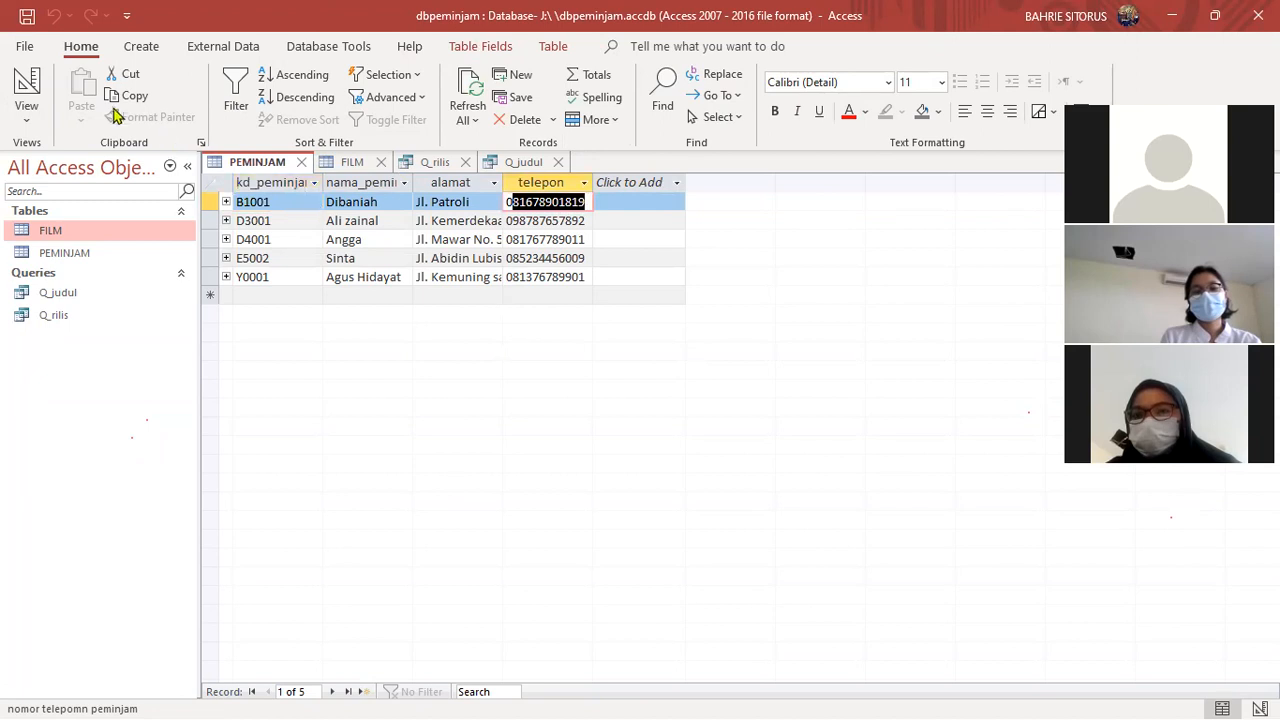
- Change the telepon field's data type to Number and inspect its Field Size property
click(45, 94)
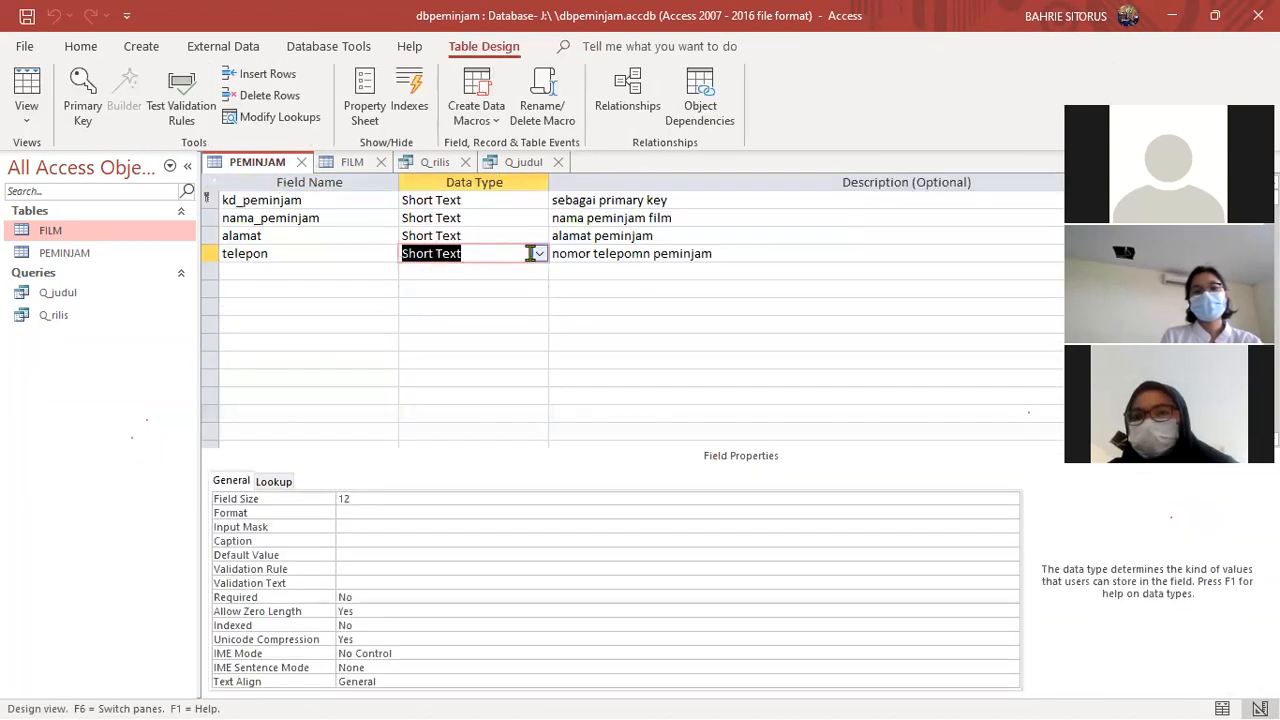
click(538, 253)
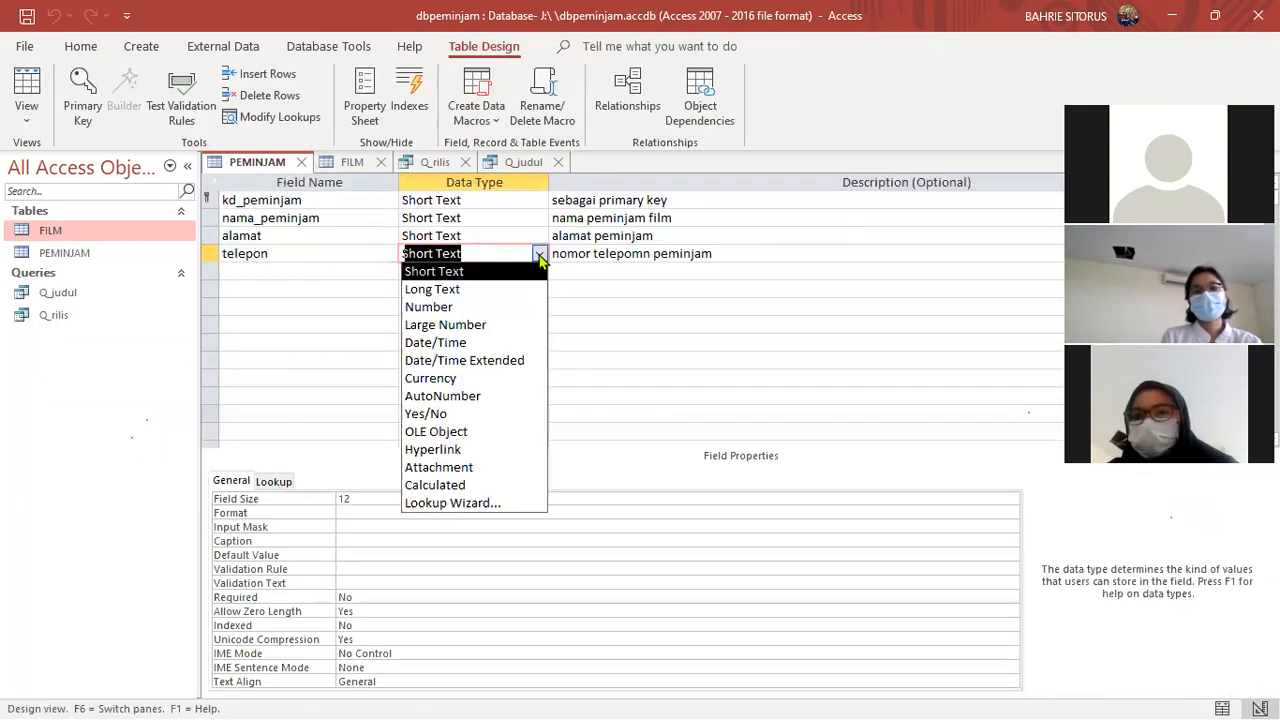
click(460, 308)
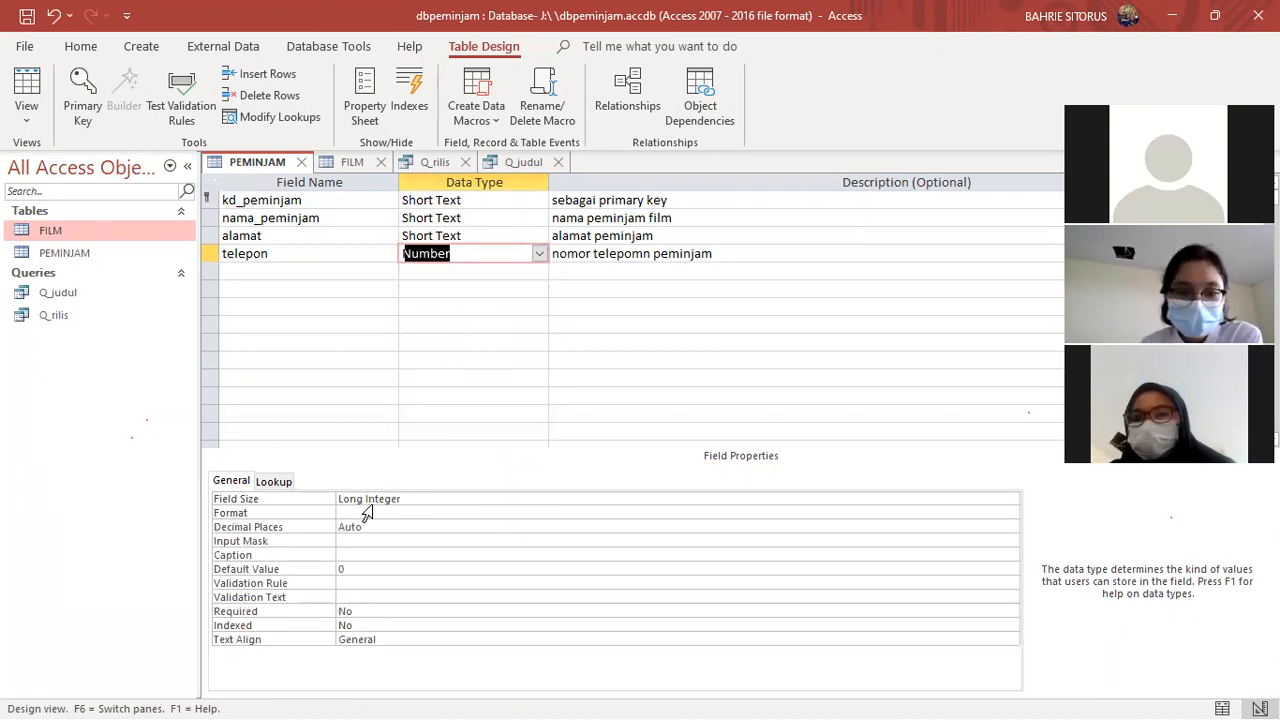
drag(406, 502, 362, 500)
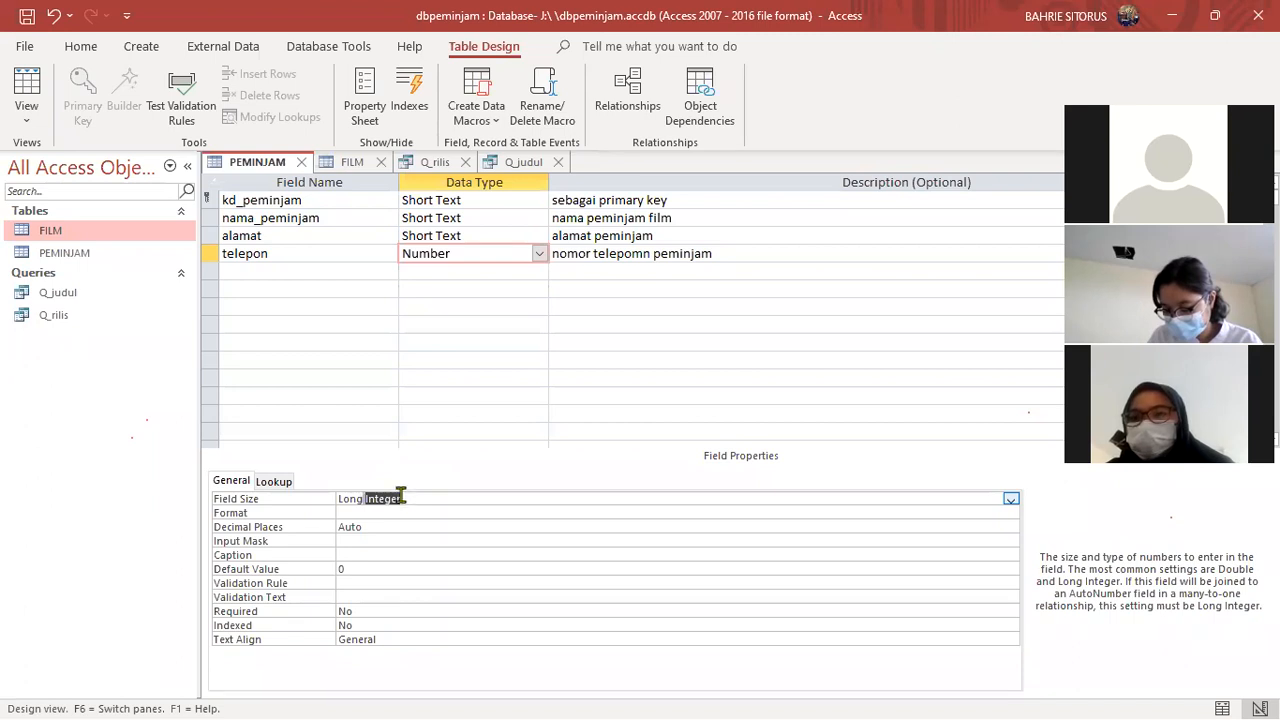
- Set the telepon field's data type to Short Text and save the PEMINJAM table when returning to its datasheet
click(539, 253)
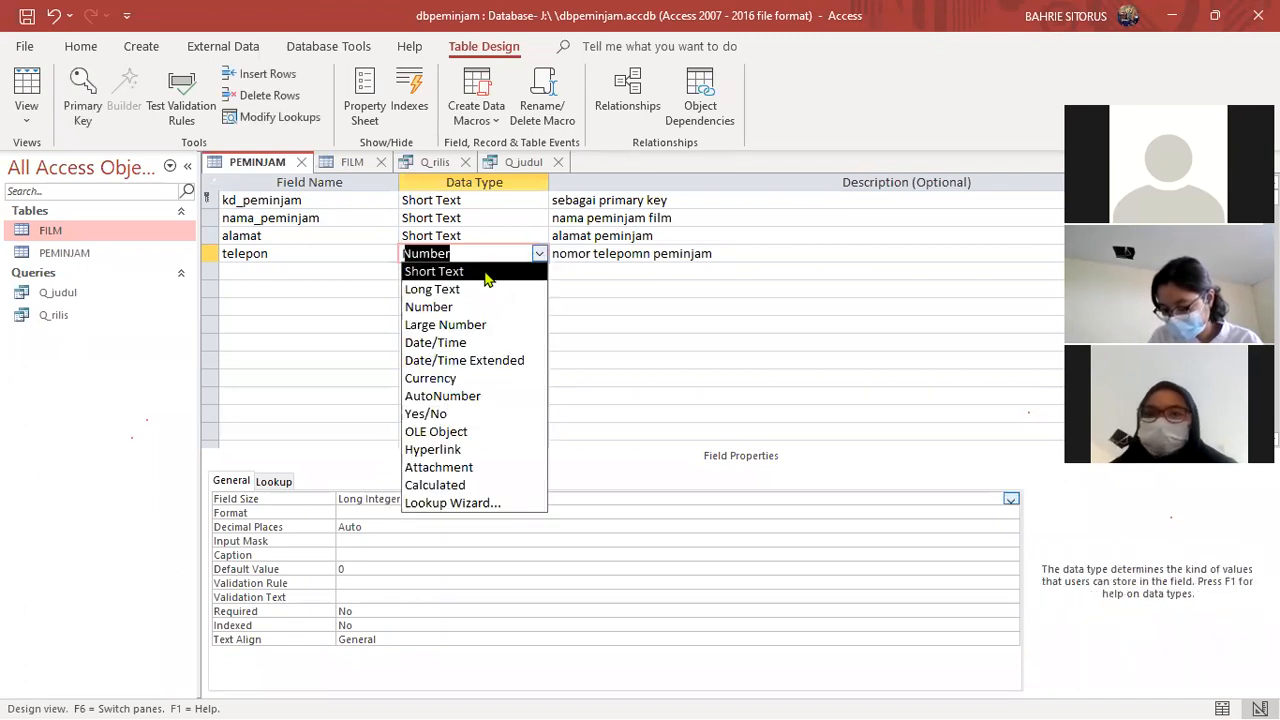
click(488, 272)
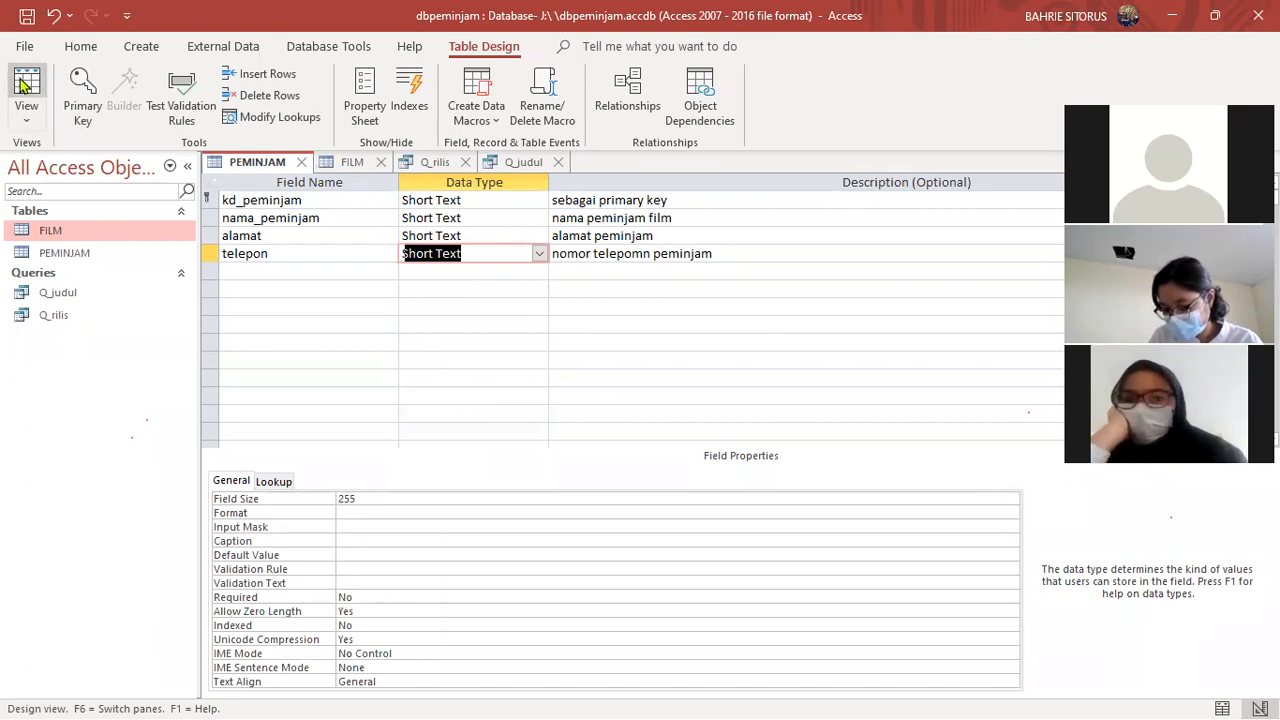
click(24, 86)
click(590, 428)
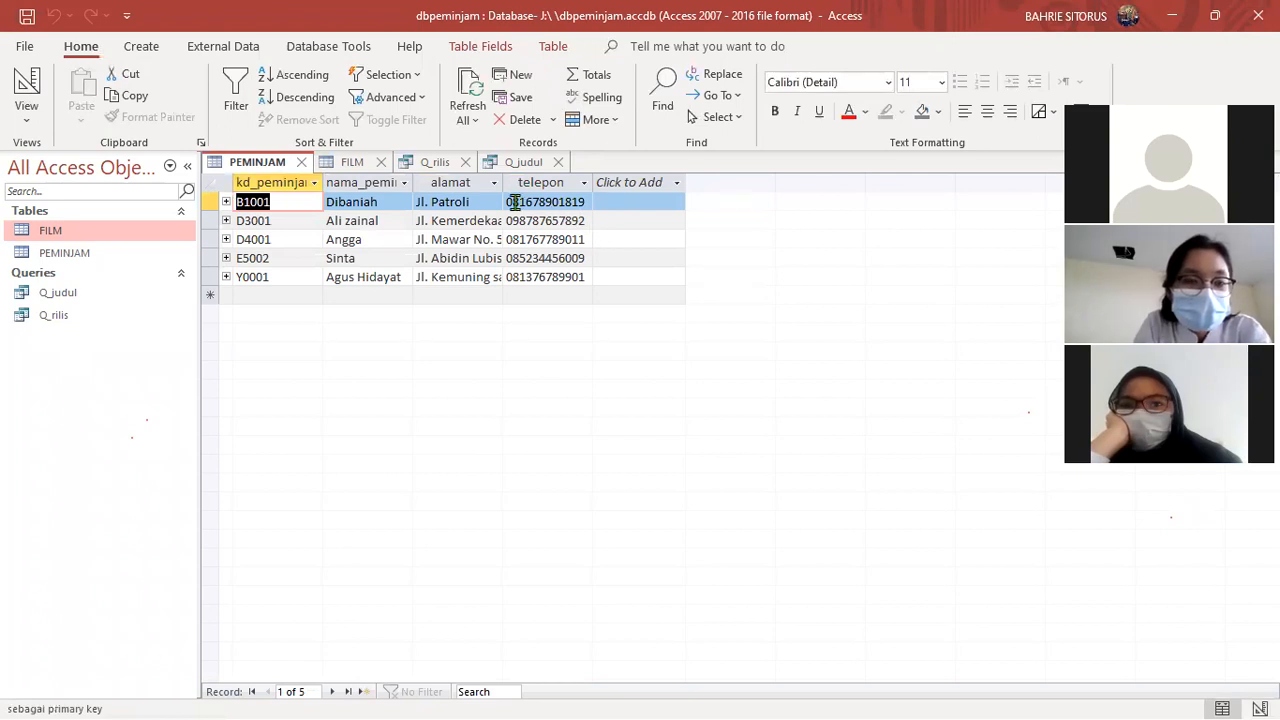
- Examine the digits of the first borrower's phone number in the telepon column
drag(515, 201, 590, 203)
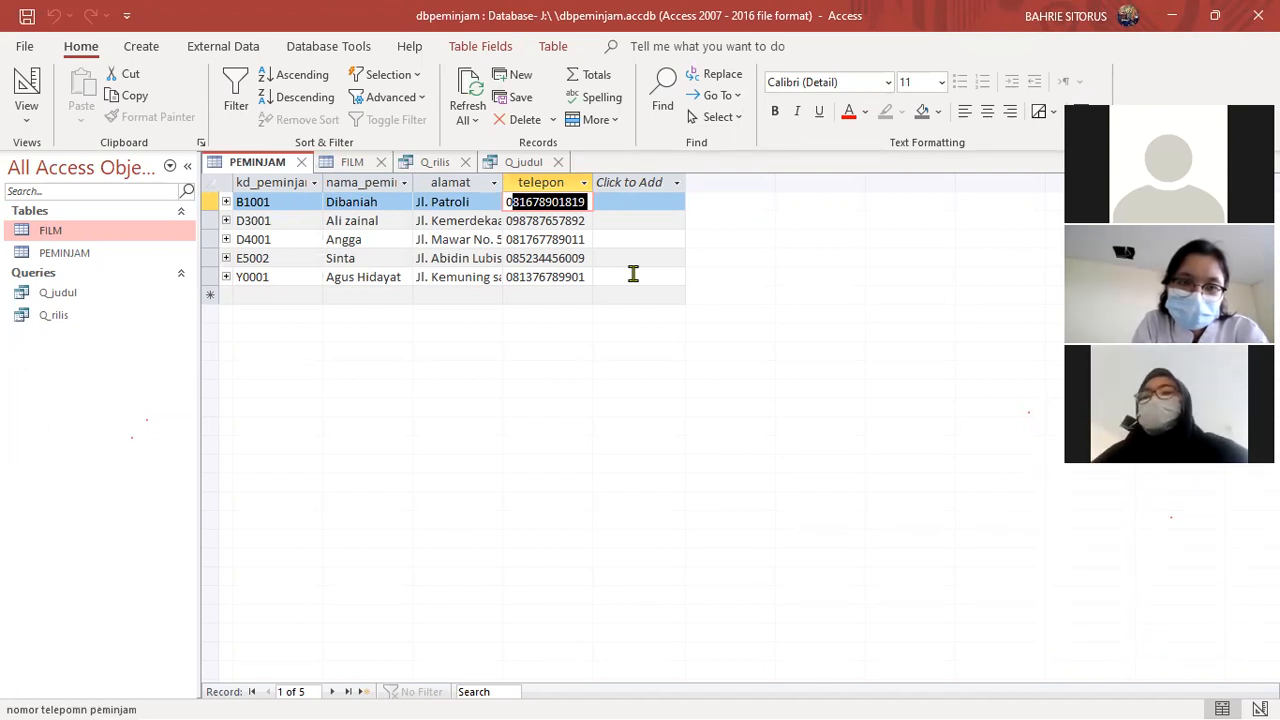
click(510, 202)
drag(510, 202, 594, 204)
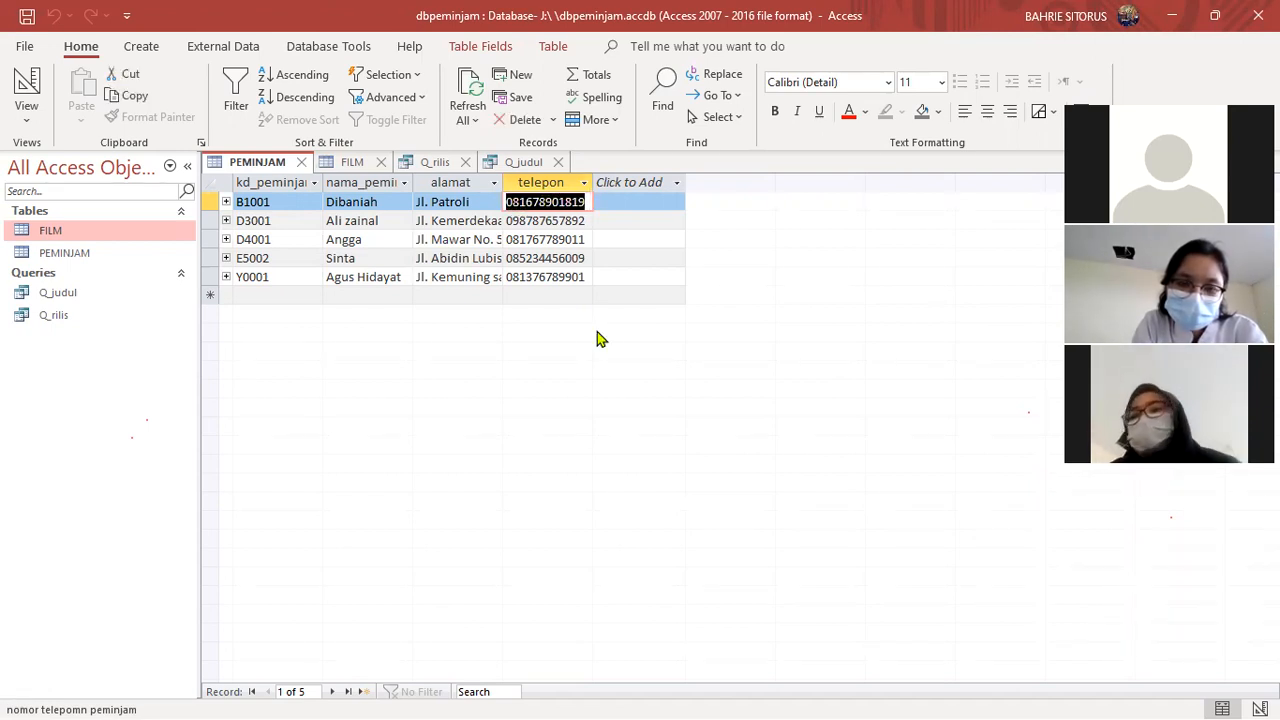
- Open the FILM table's design as read-only and examine the rilis field's data type and Field Size
double_click(59, 230)
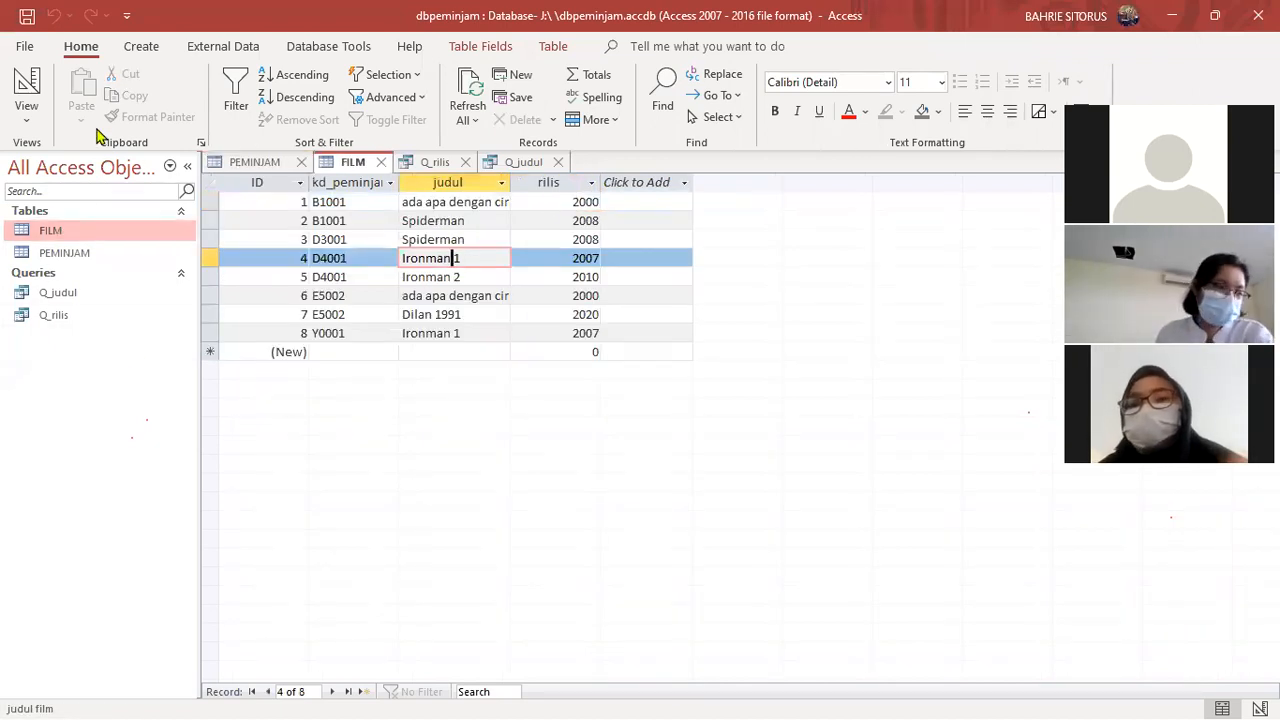
click(24, 95)
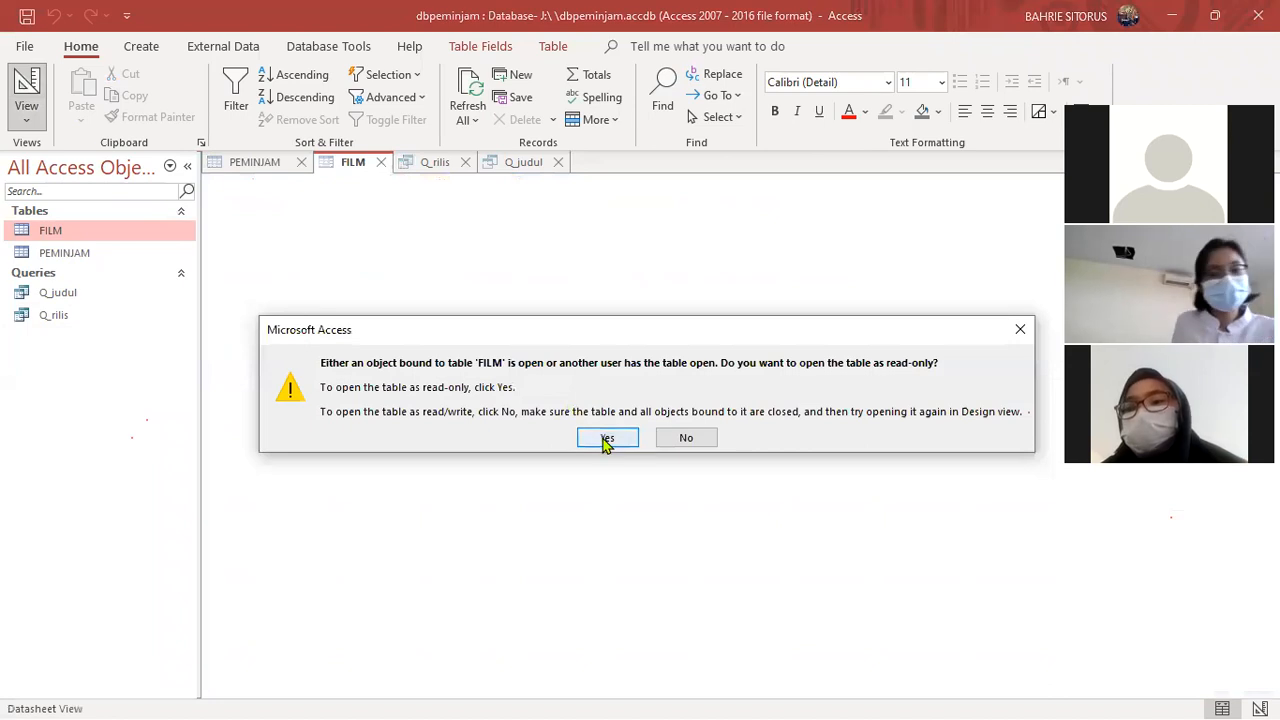
click(607, 438)
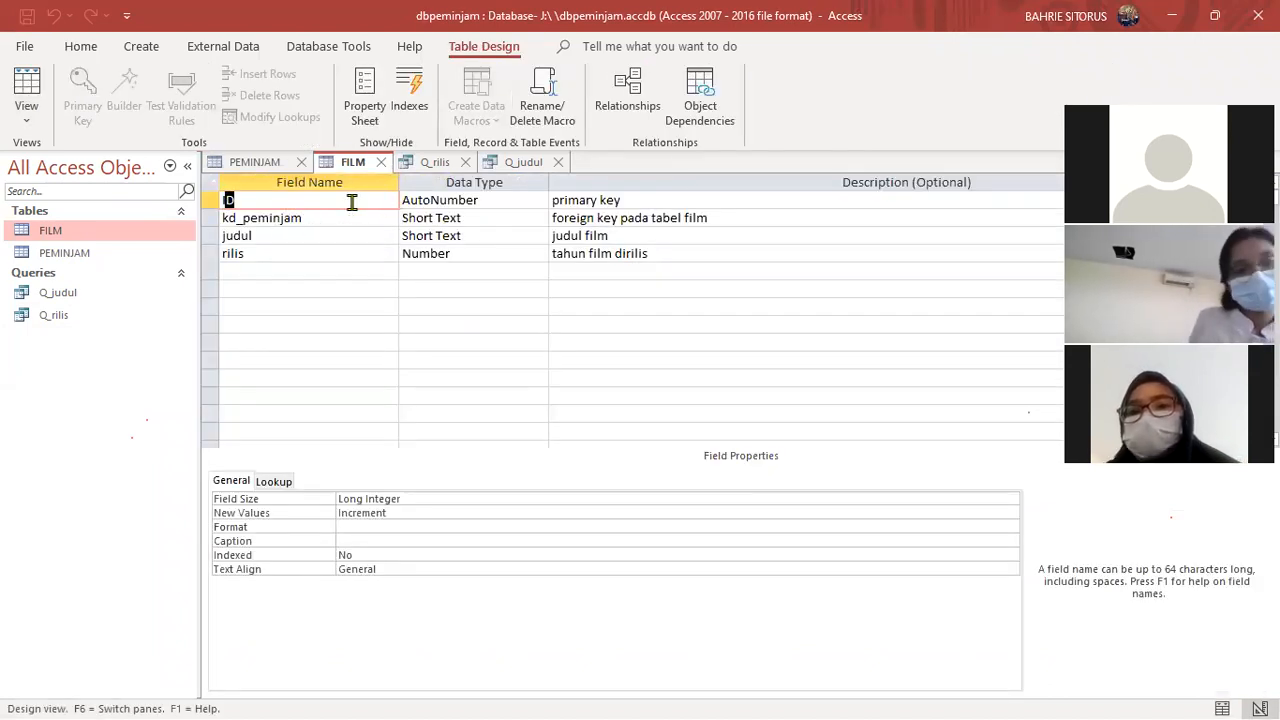
click(254, 257)
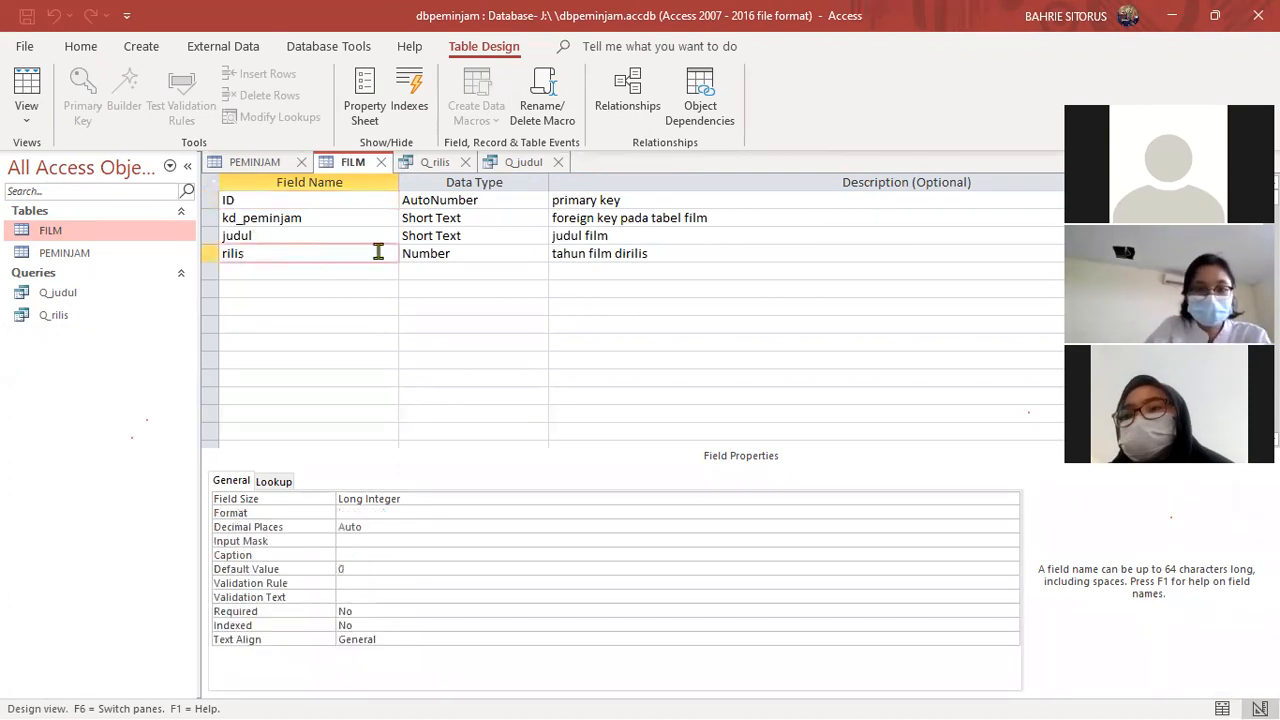
click(458, 254)
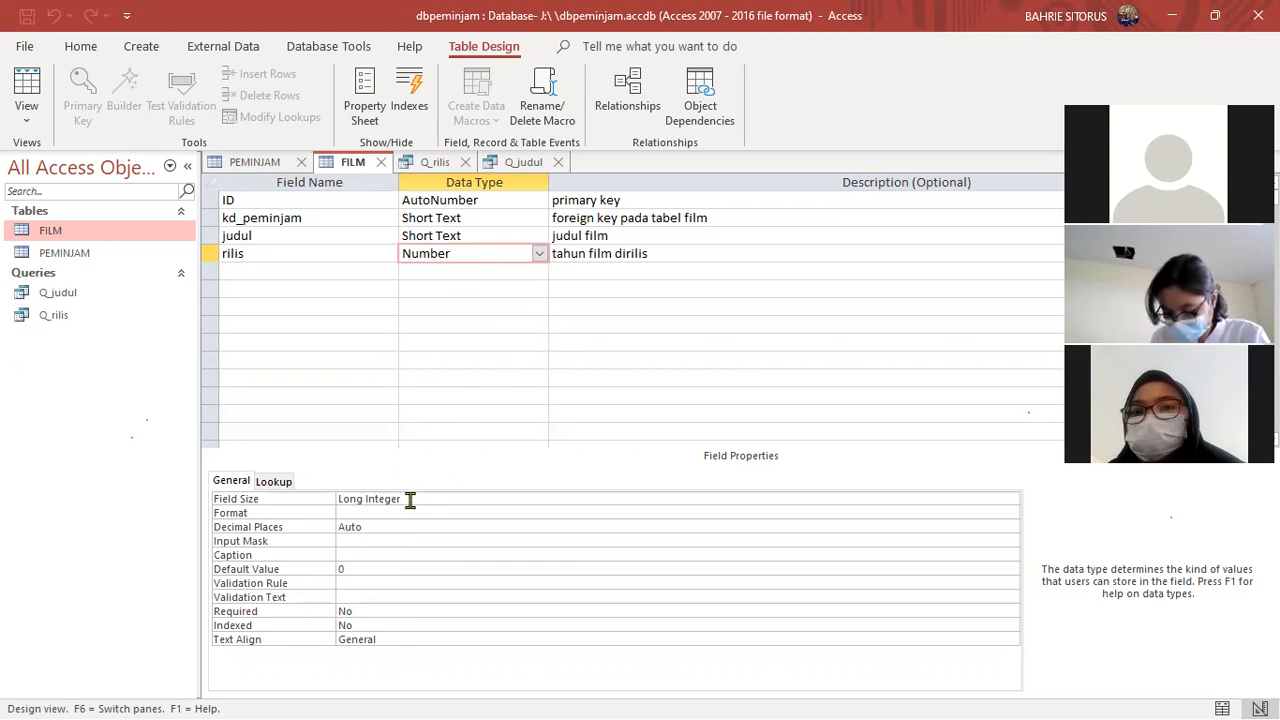
- Examine the data types and Field Size of rilis, kd_peminjam and judul in the FILM table's design
drag(365, 499, 400, 497)
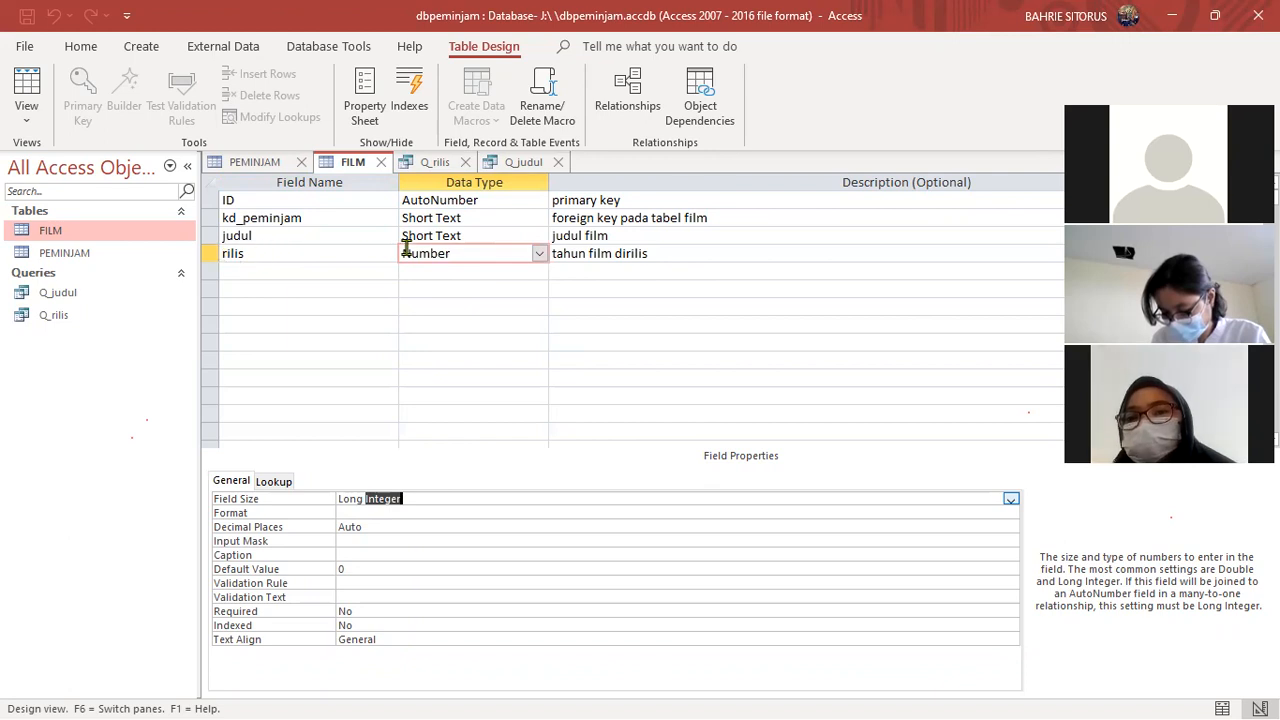
click(470, 218)
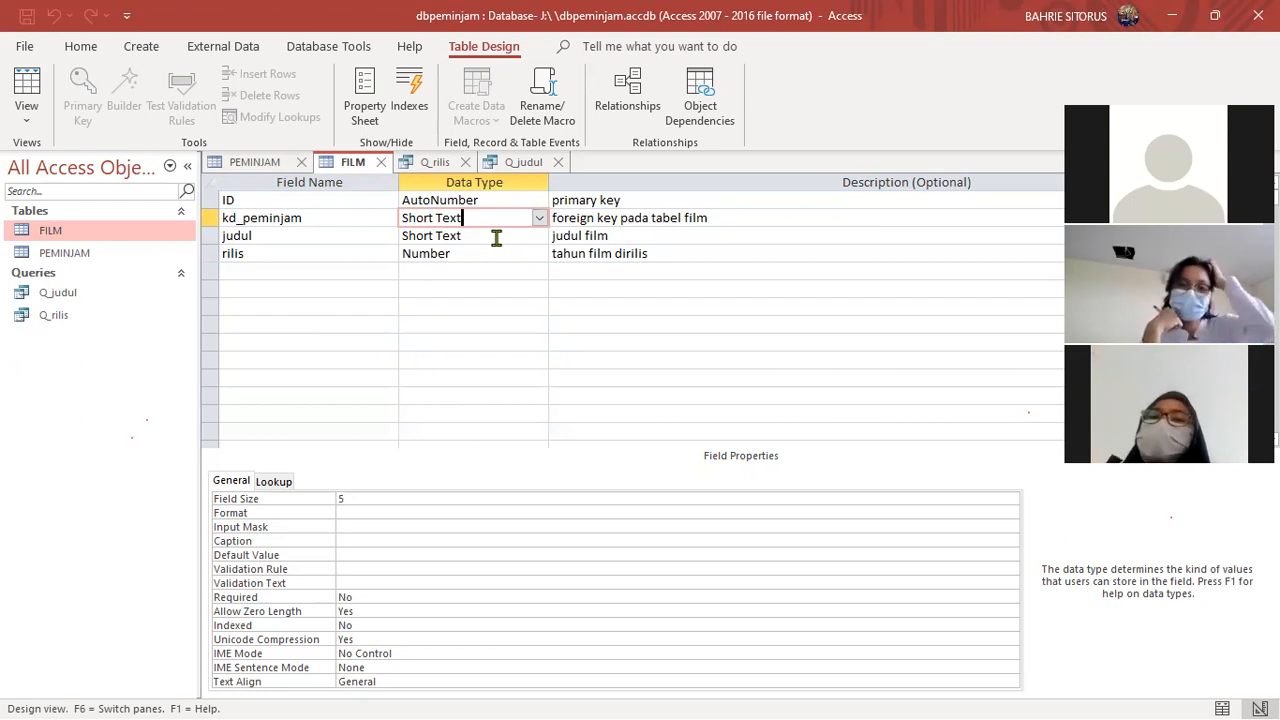
click(472, 235)
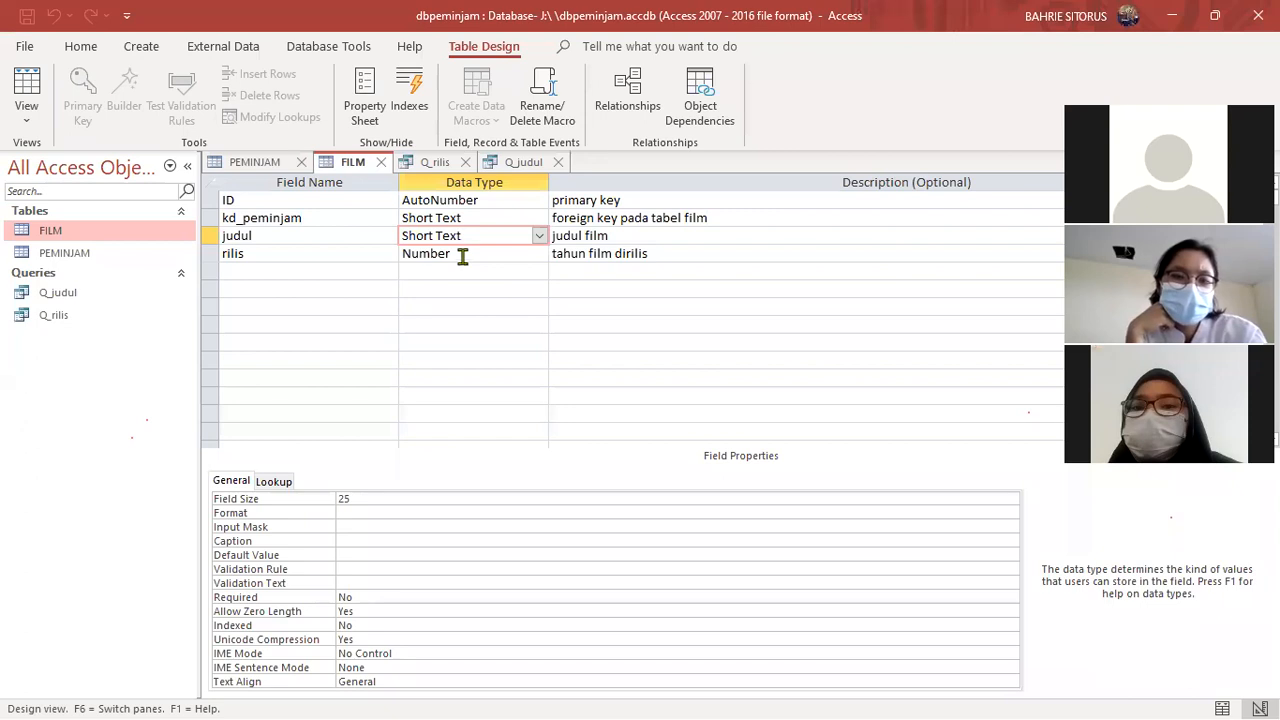
click(460, 254)
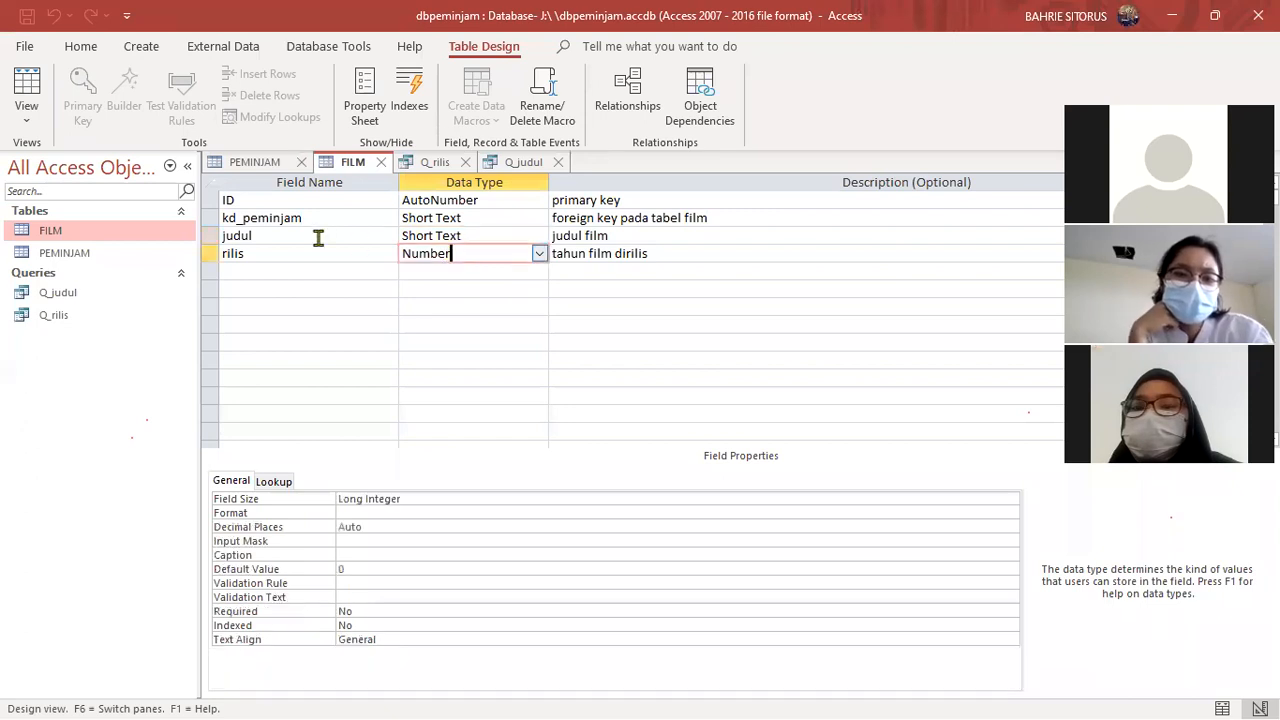
- Review the FILM table's datasheet and read-only design, followed by the results of Q_judul and Q_rilis
click(27, 92)
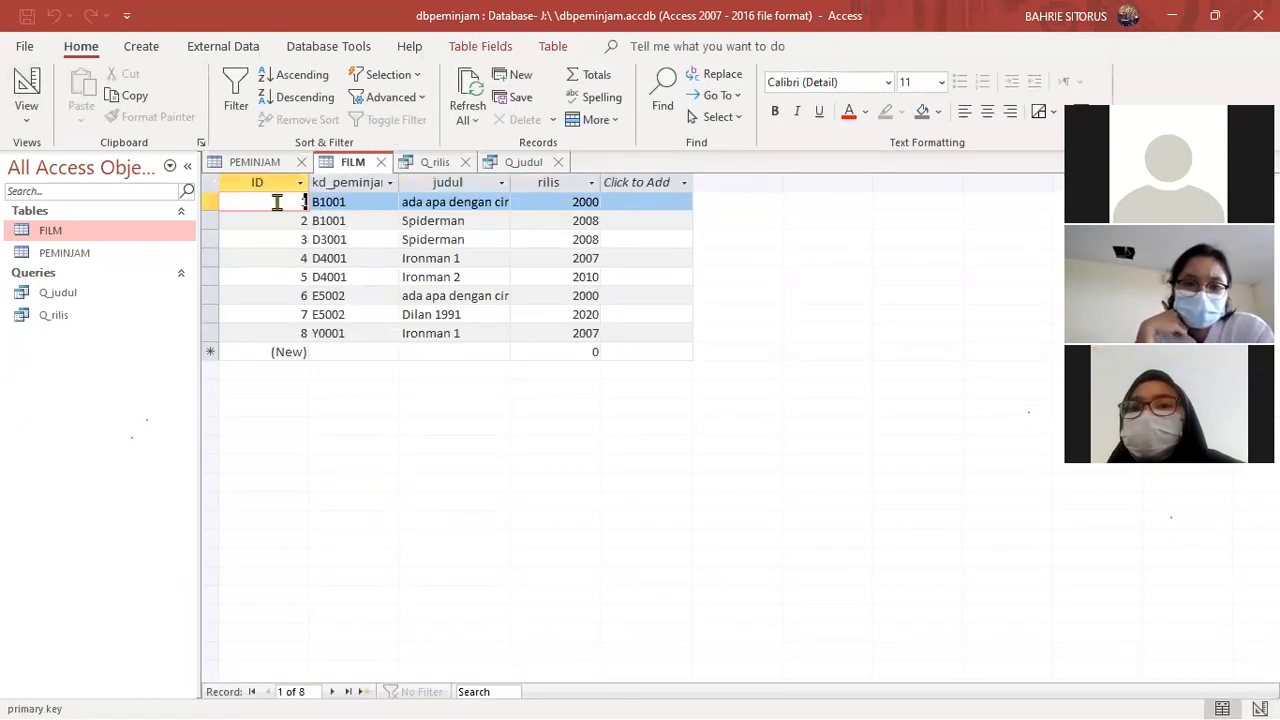
click(27, 88)
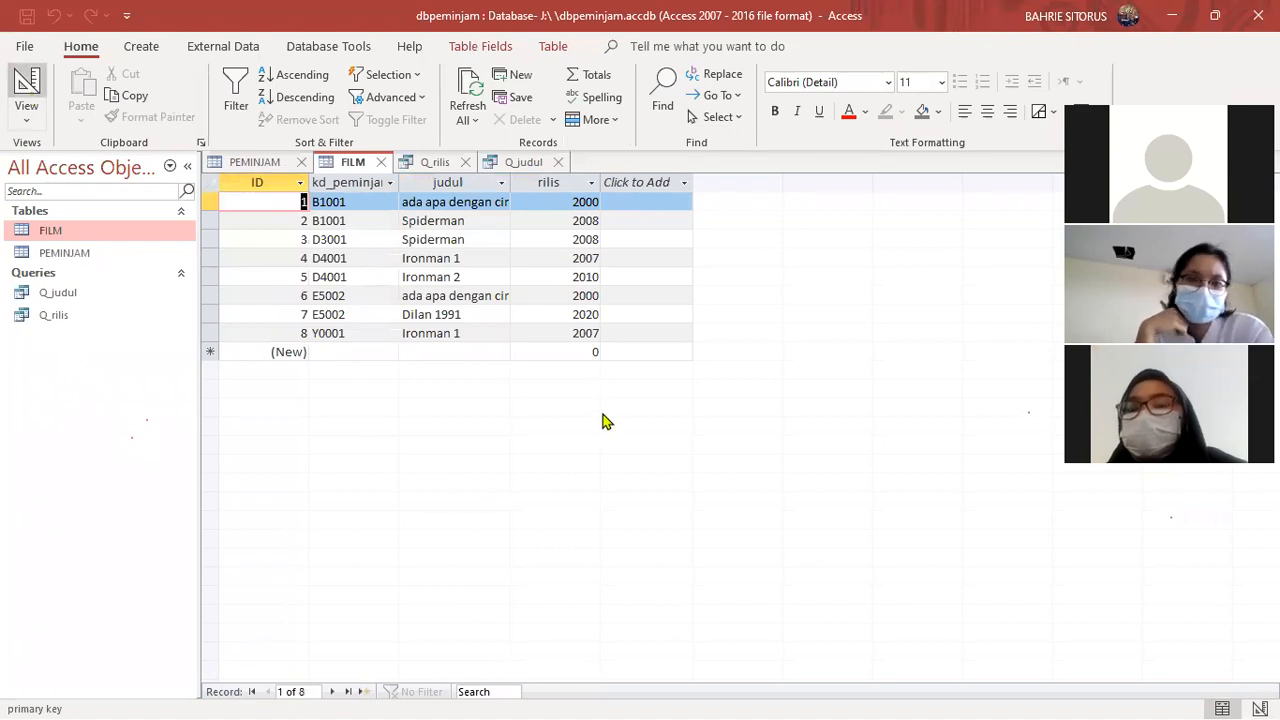
click(606, 439)
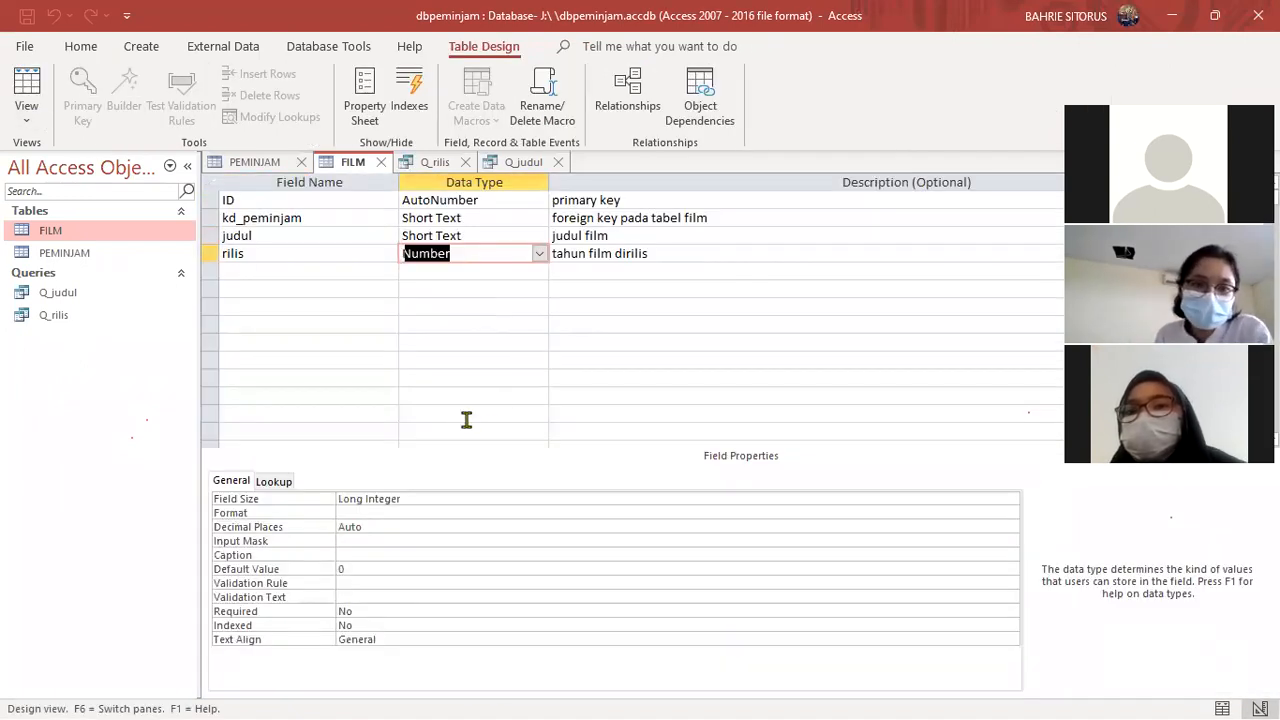
click(521, 163)
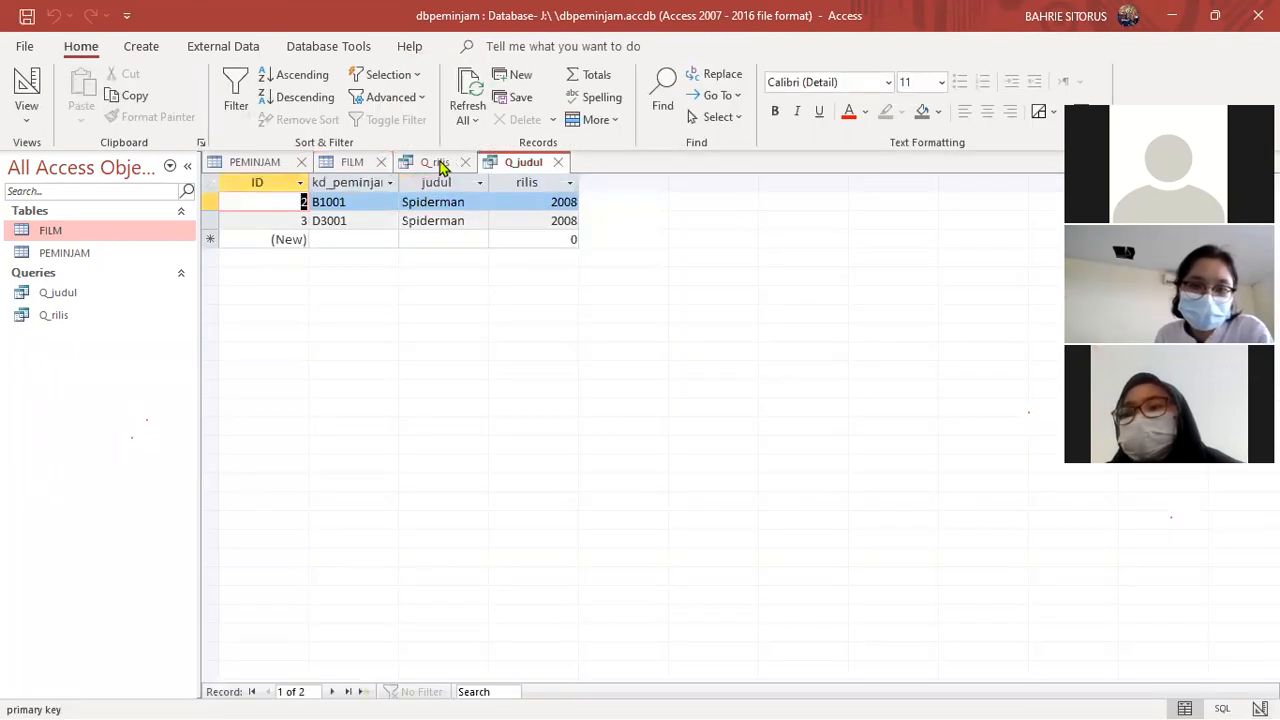
click(437, 166)
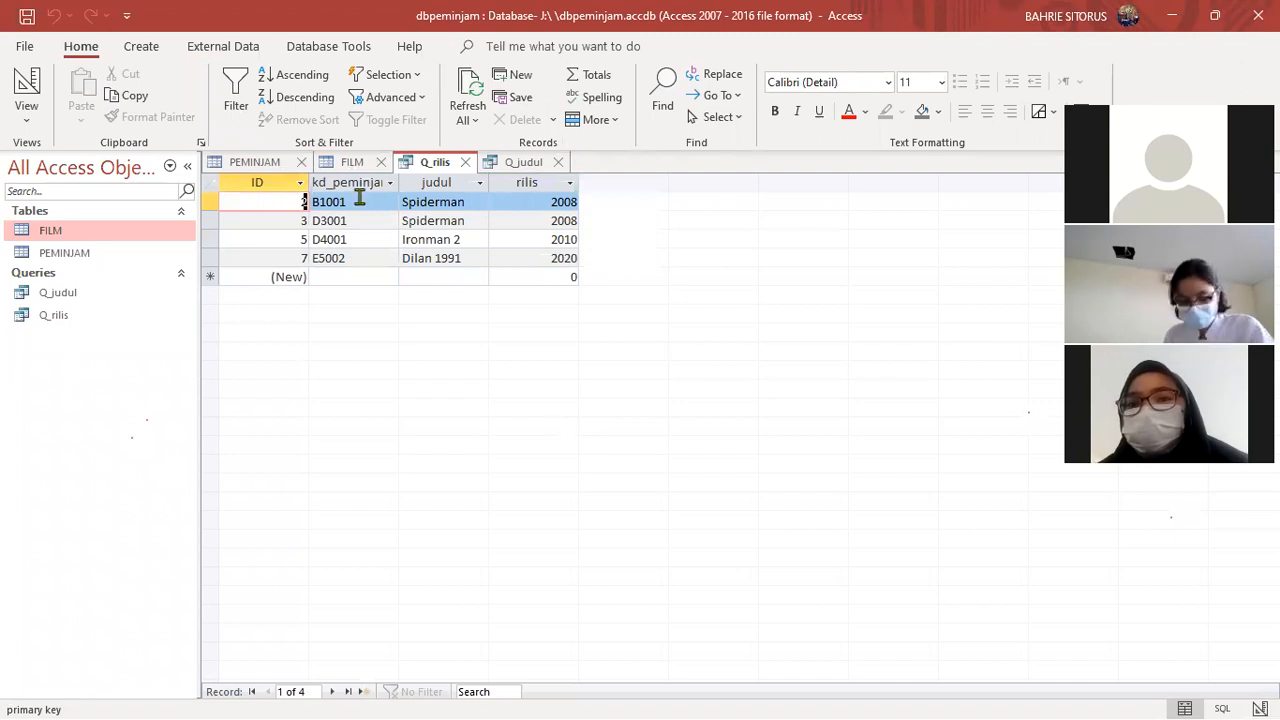
- Open the PEMINJAM table and compare its datasheet with its design, ending in the design
double_click(72, 255)
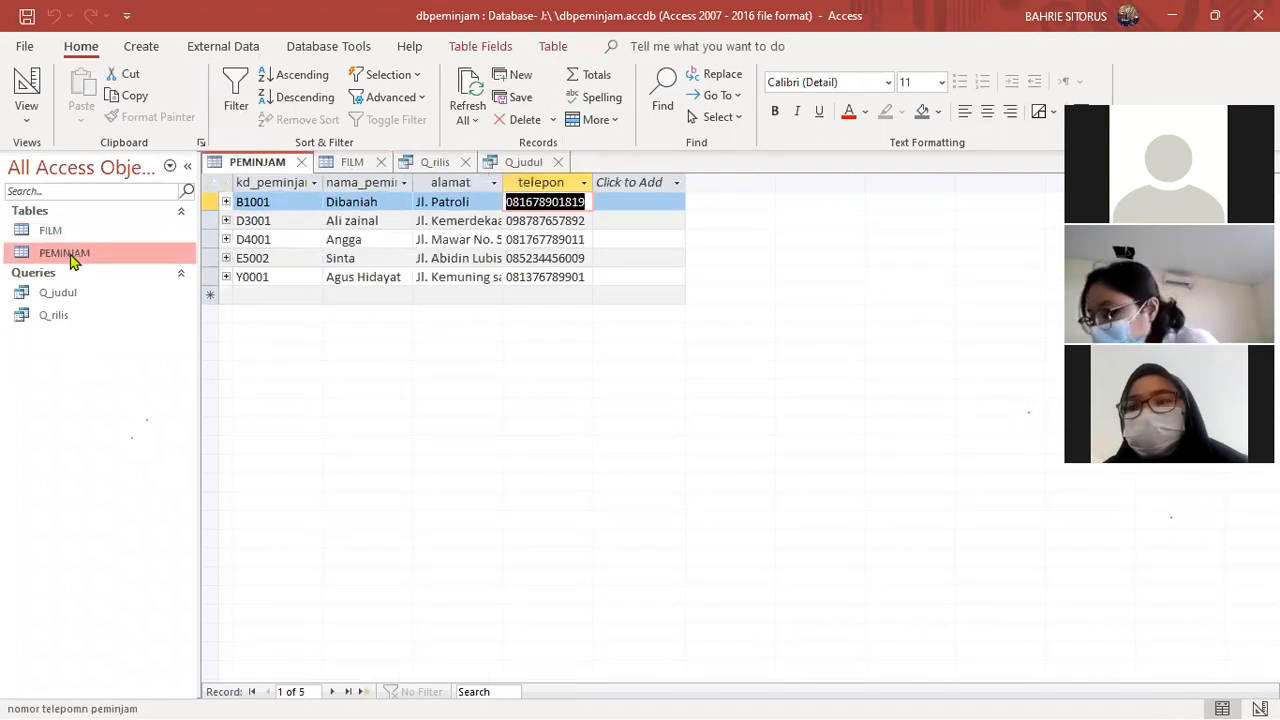
click(27, 90)
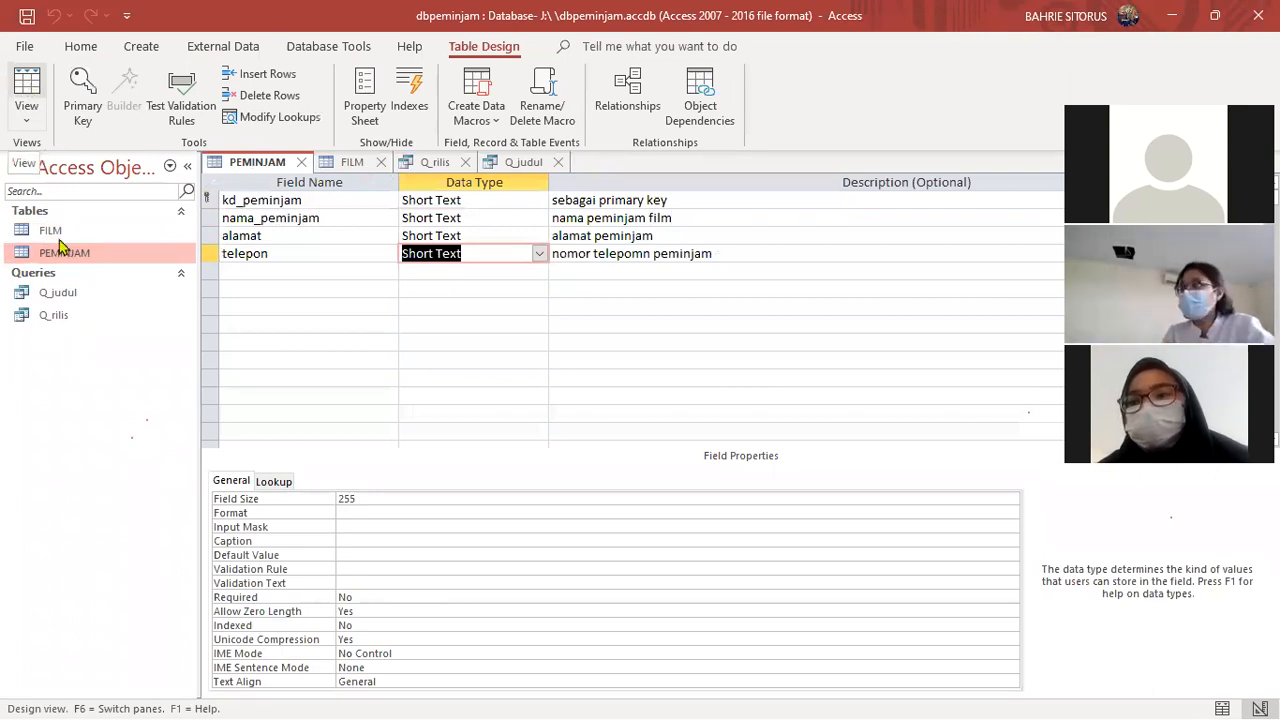
click(46, 236)
click(32, 92)
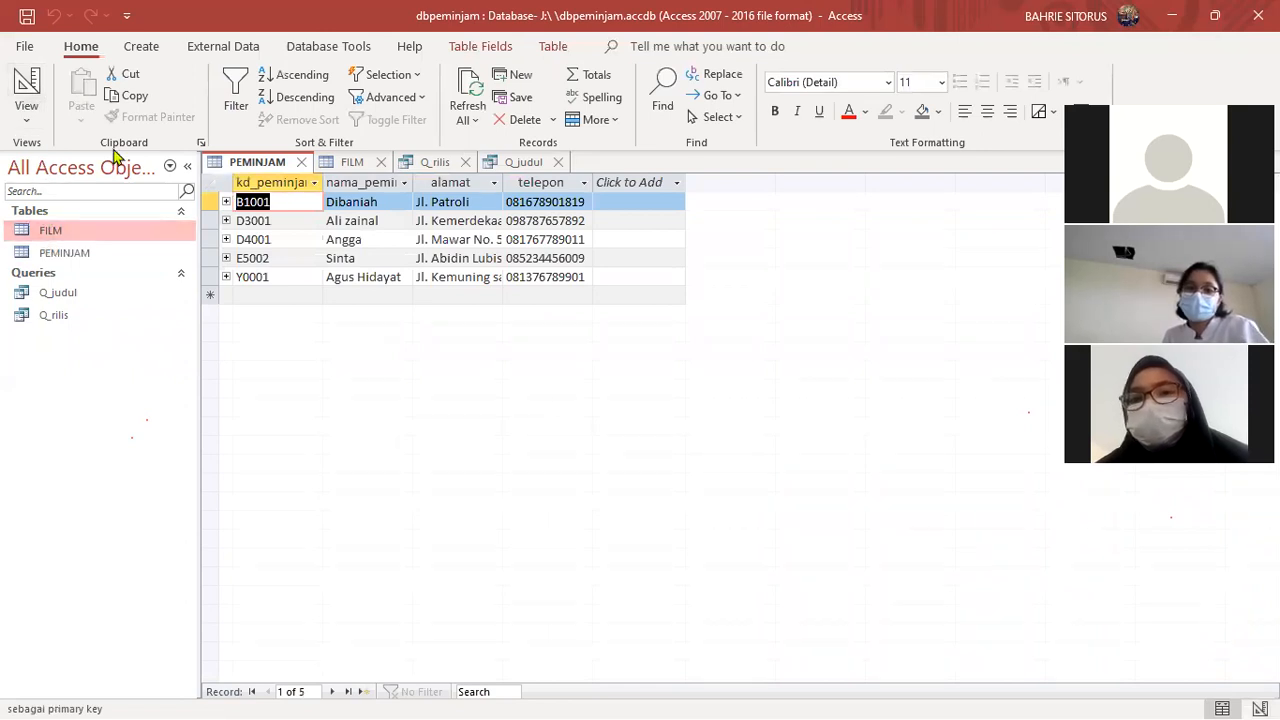
click(33, 86)
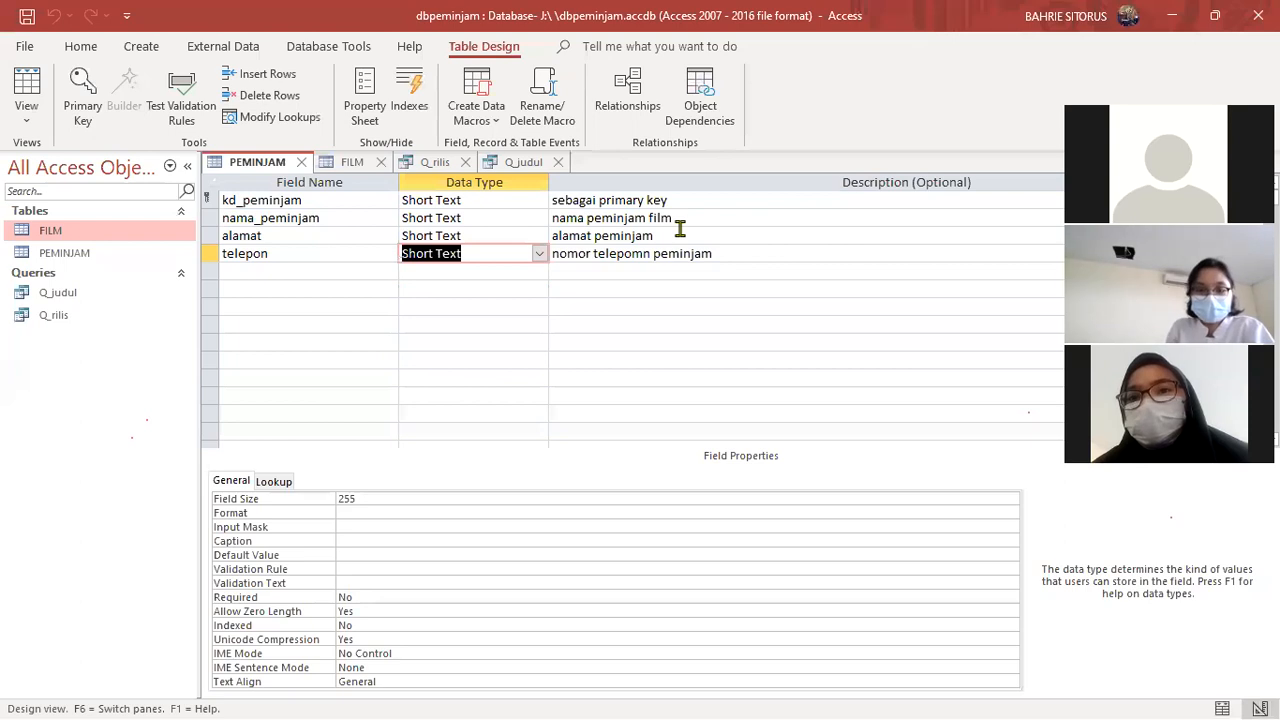
- Examine the foreign key and primary key descriptions of kd_peminjam and ID in the FILM table's design
click(346, 162)
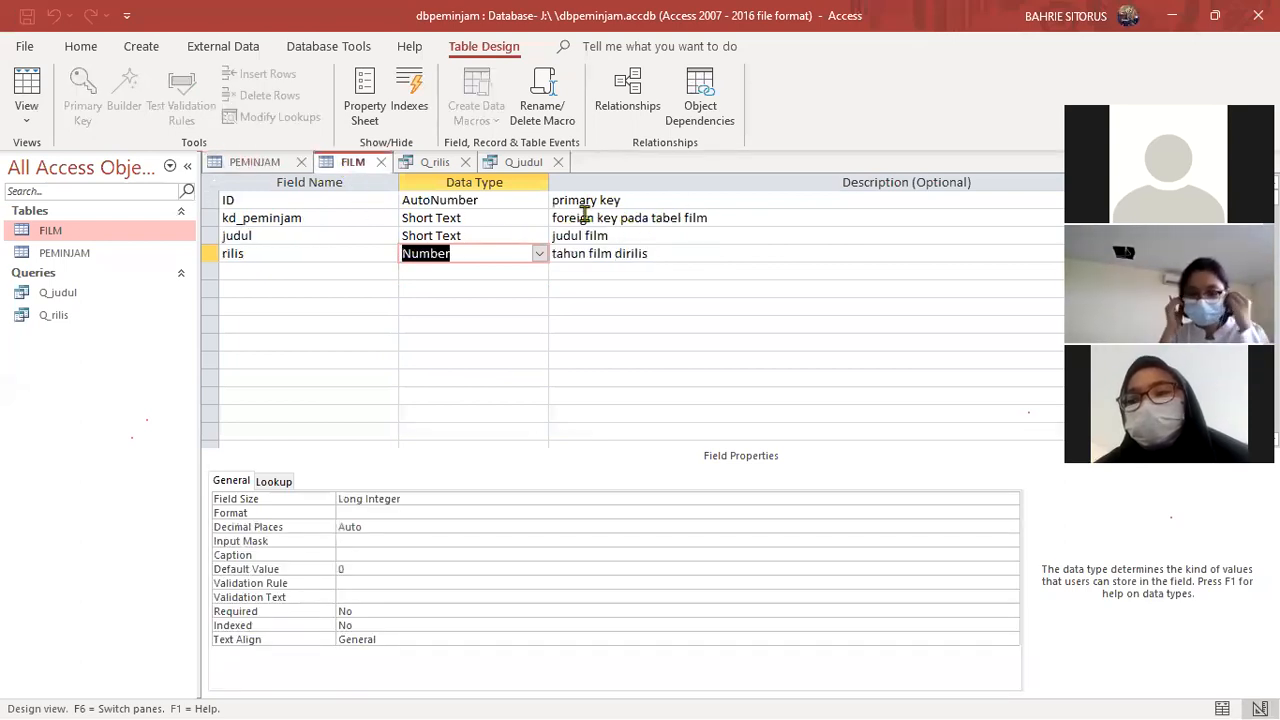
drag(552, 217, 614, 222)
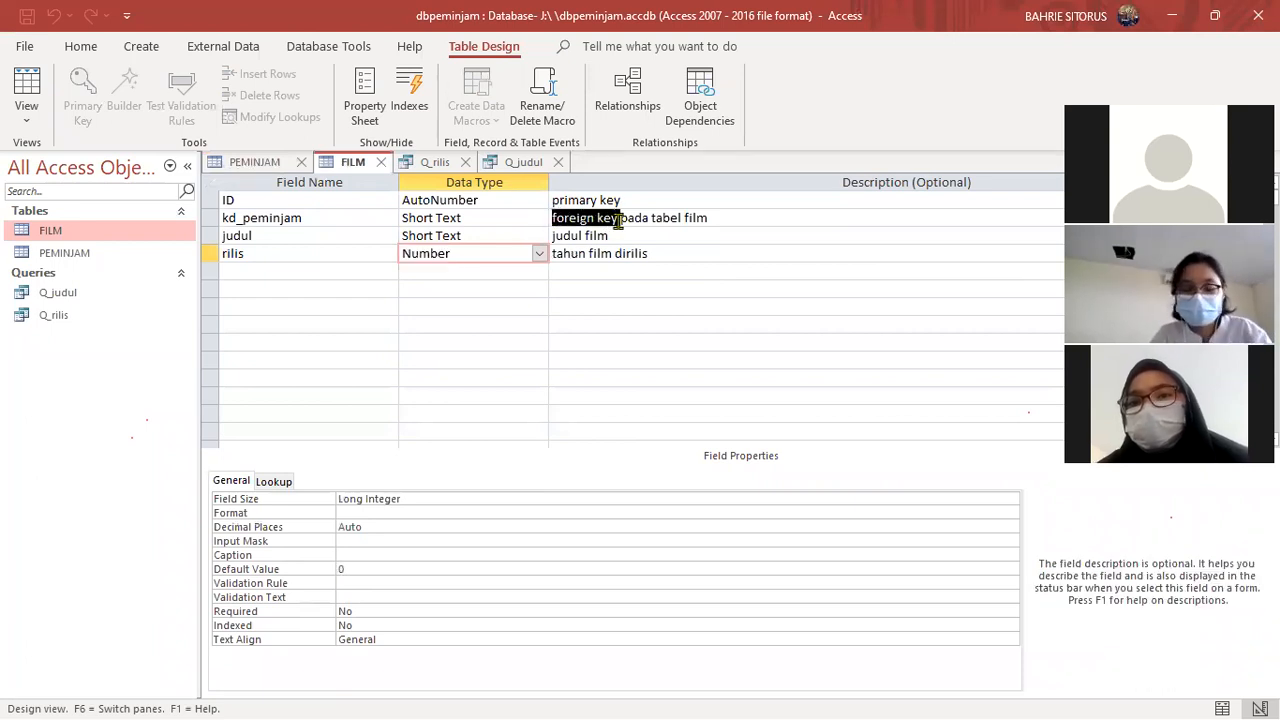
drag(620, 217, 548, 217)
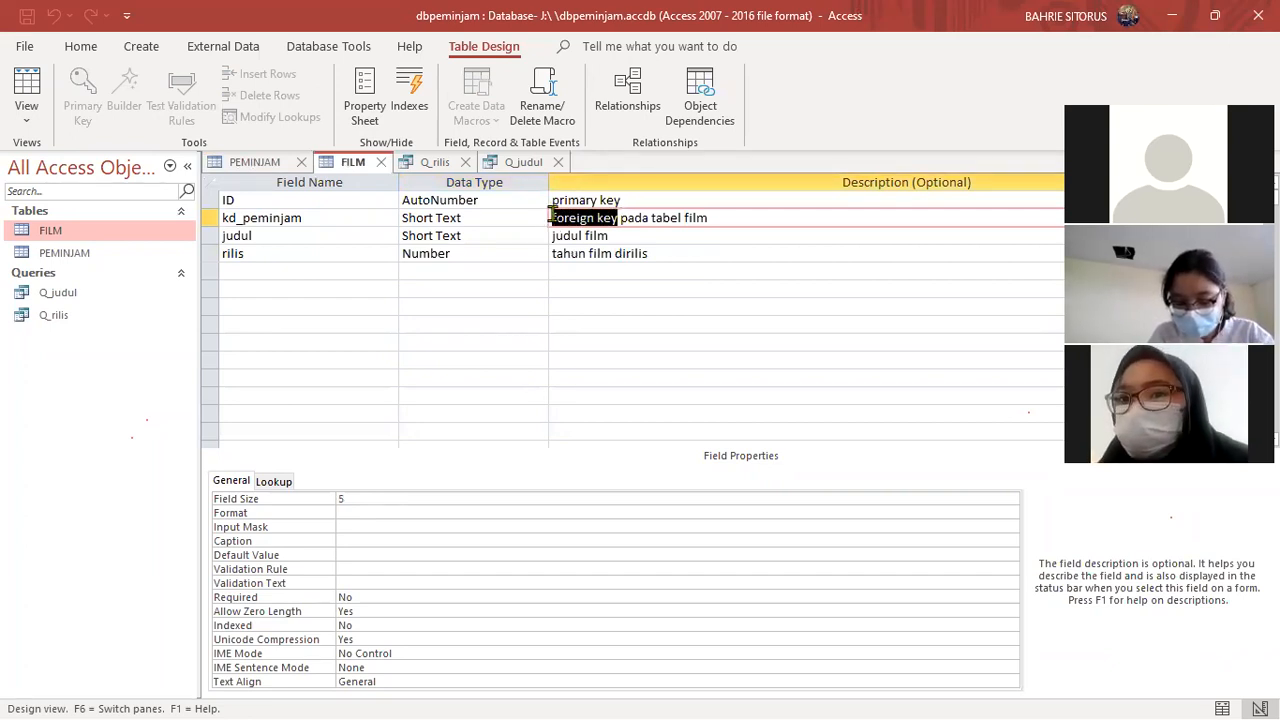
drag(710, 217, 652, 215)
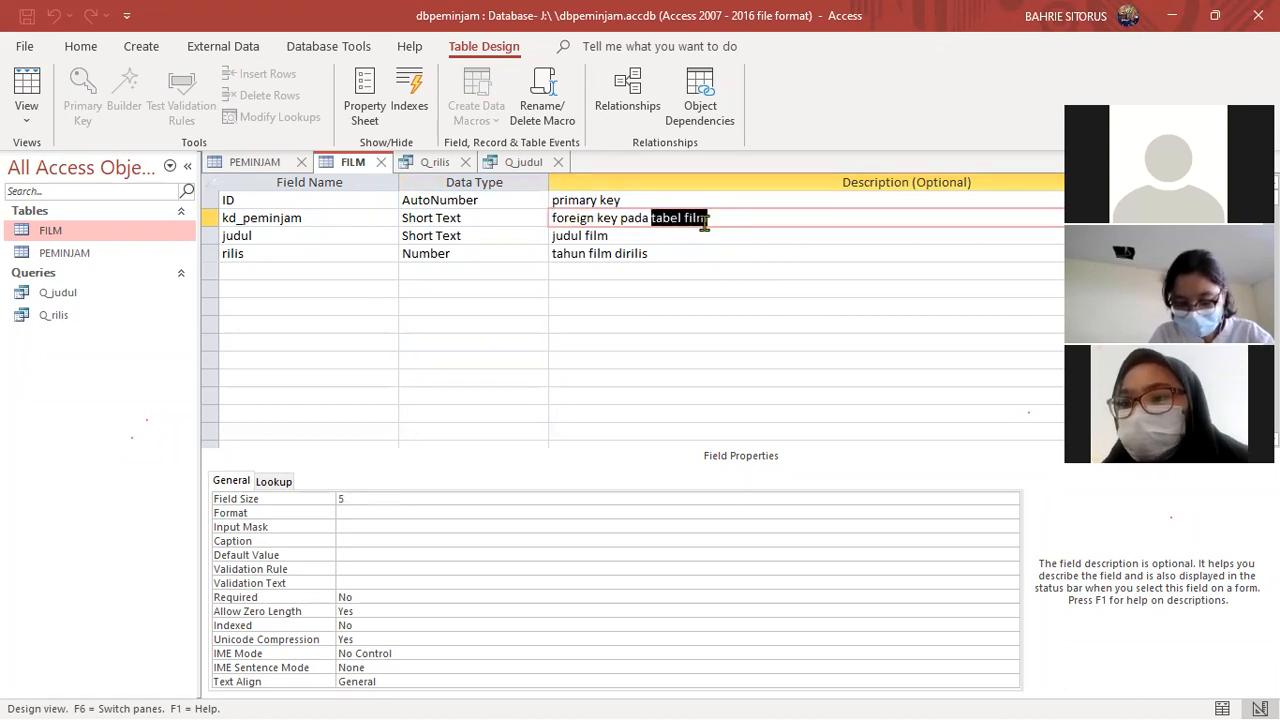
drag(552, 217, 618, 220)
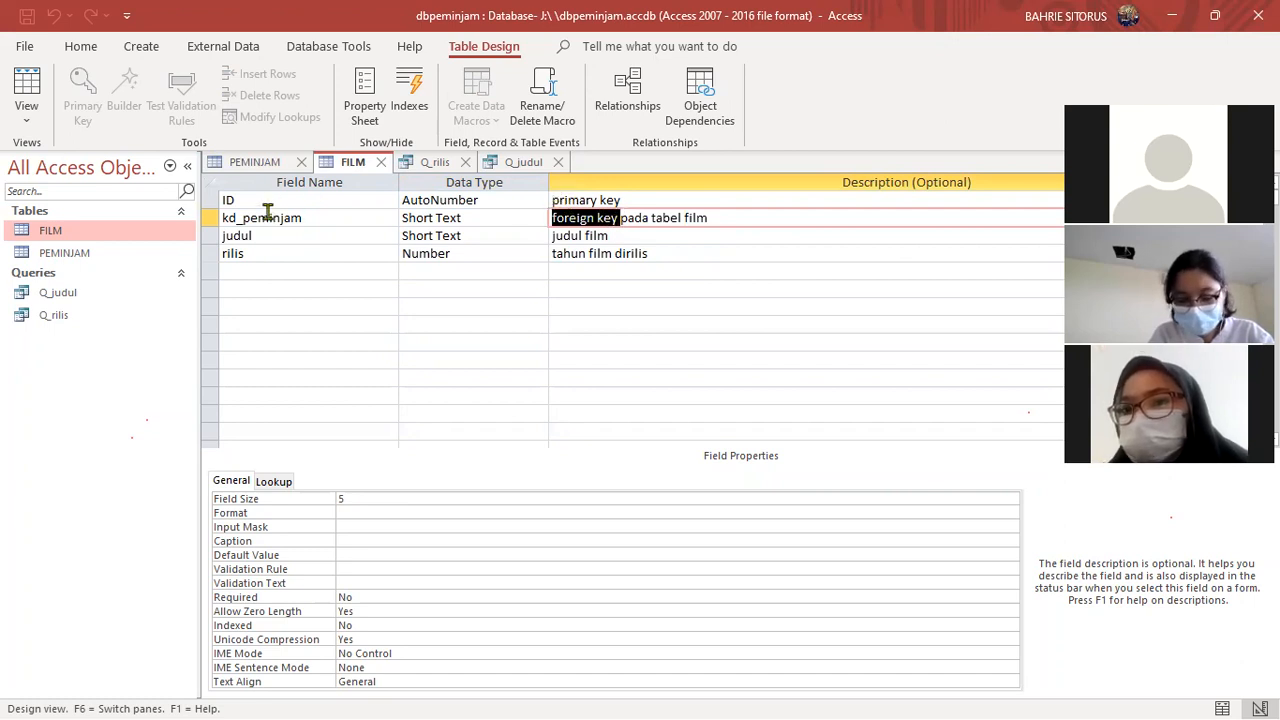
drag(302, 217, 221, 207)
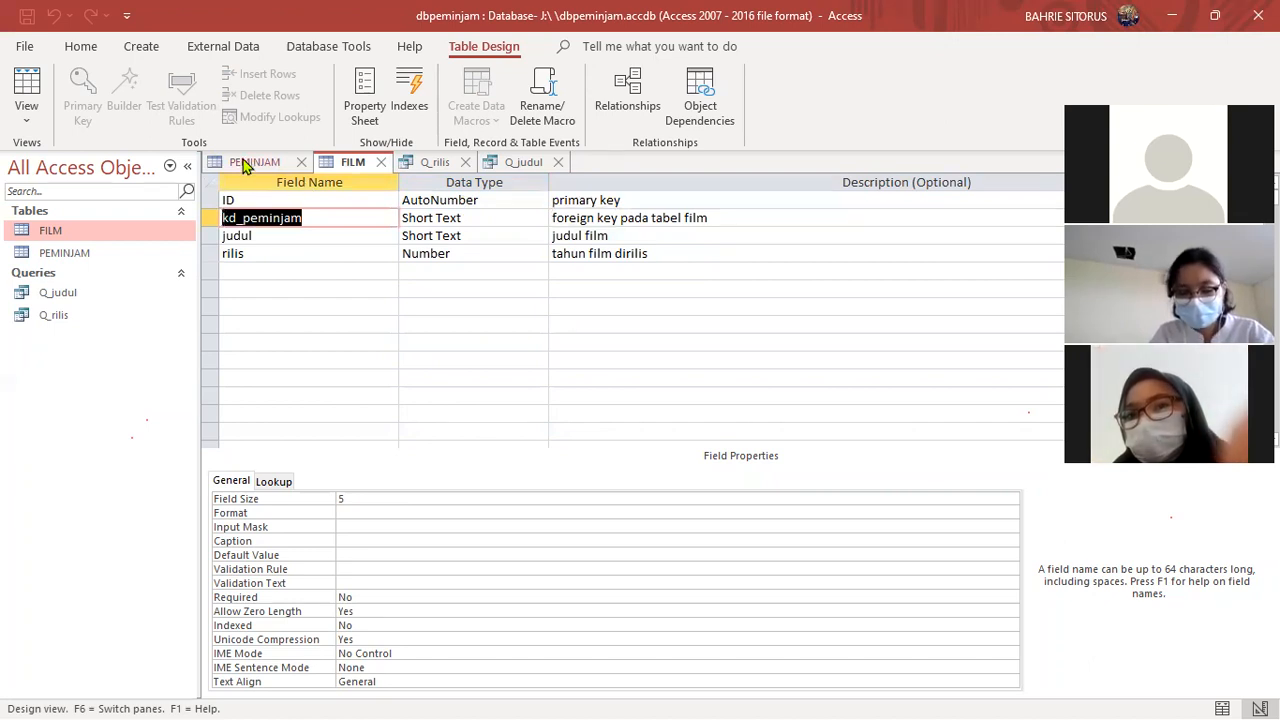
drag(621, 200, 549, 198)
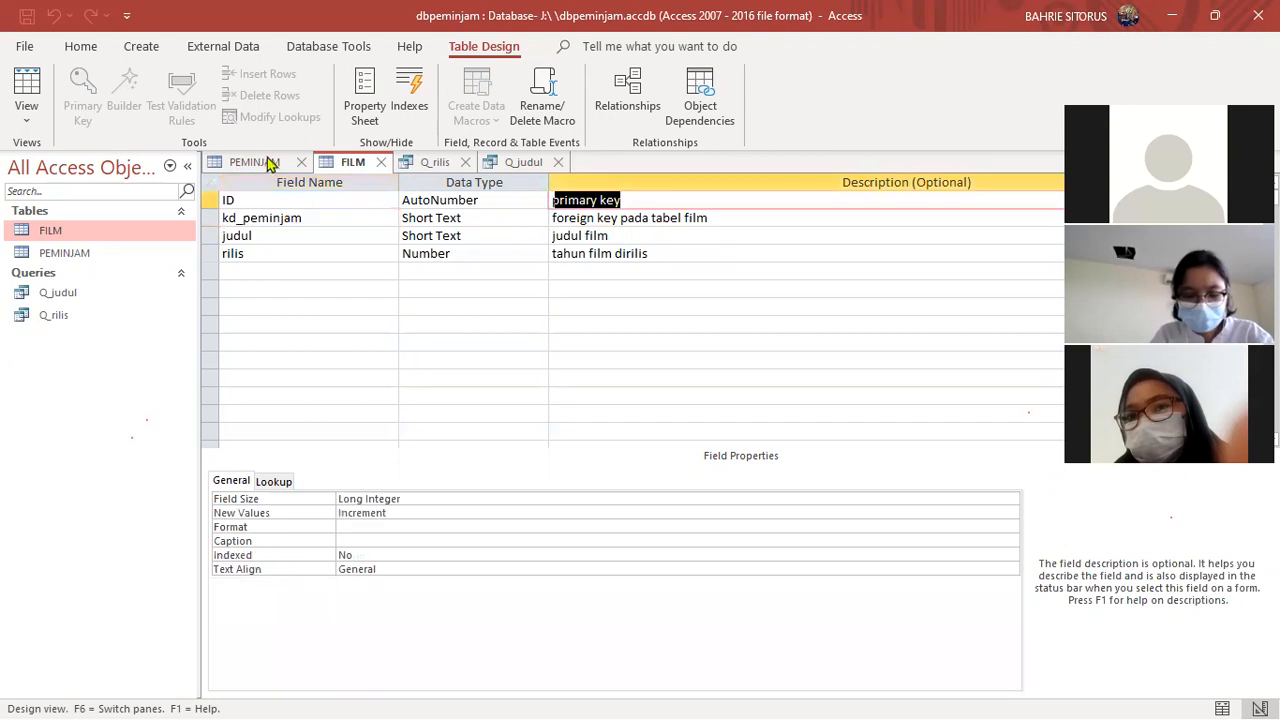
- Compare kd_peminjam as primary key in the PEMINJAM design with its foreign key description in FILM
click(264, 163)
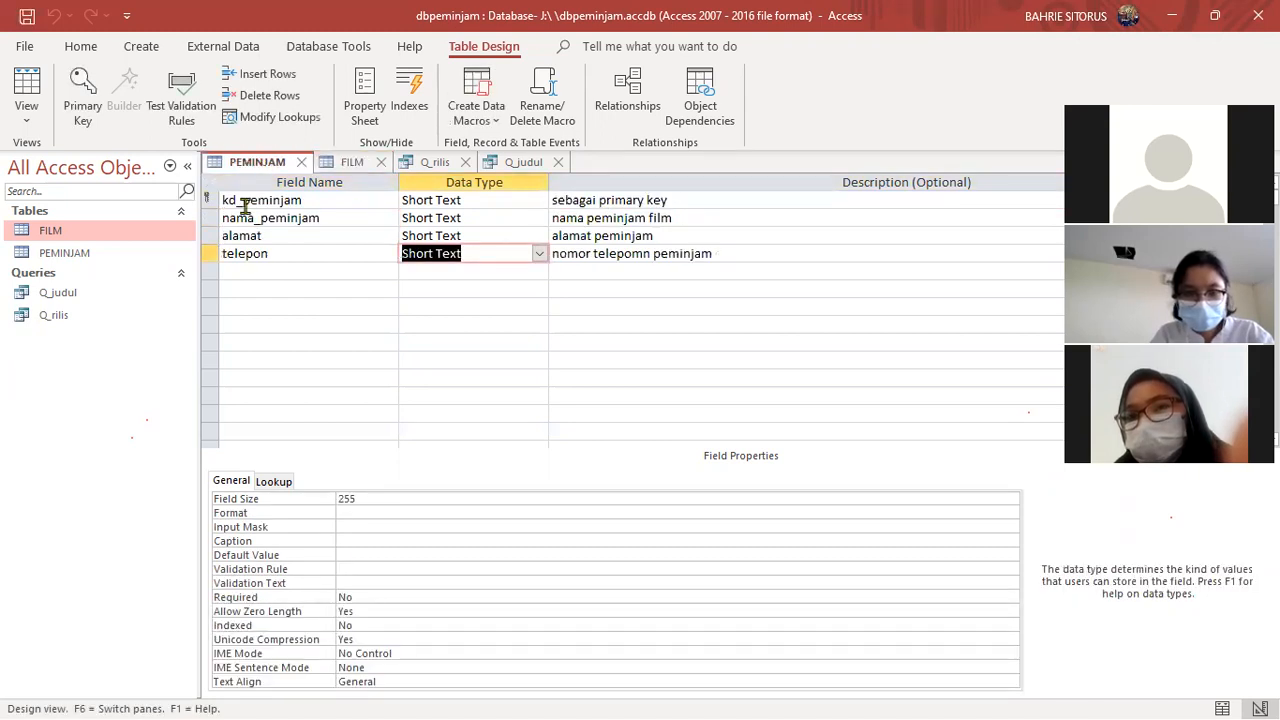
drag(222, 200, 294, 204)
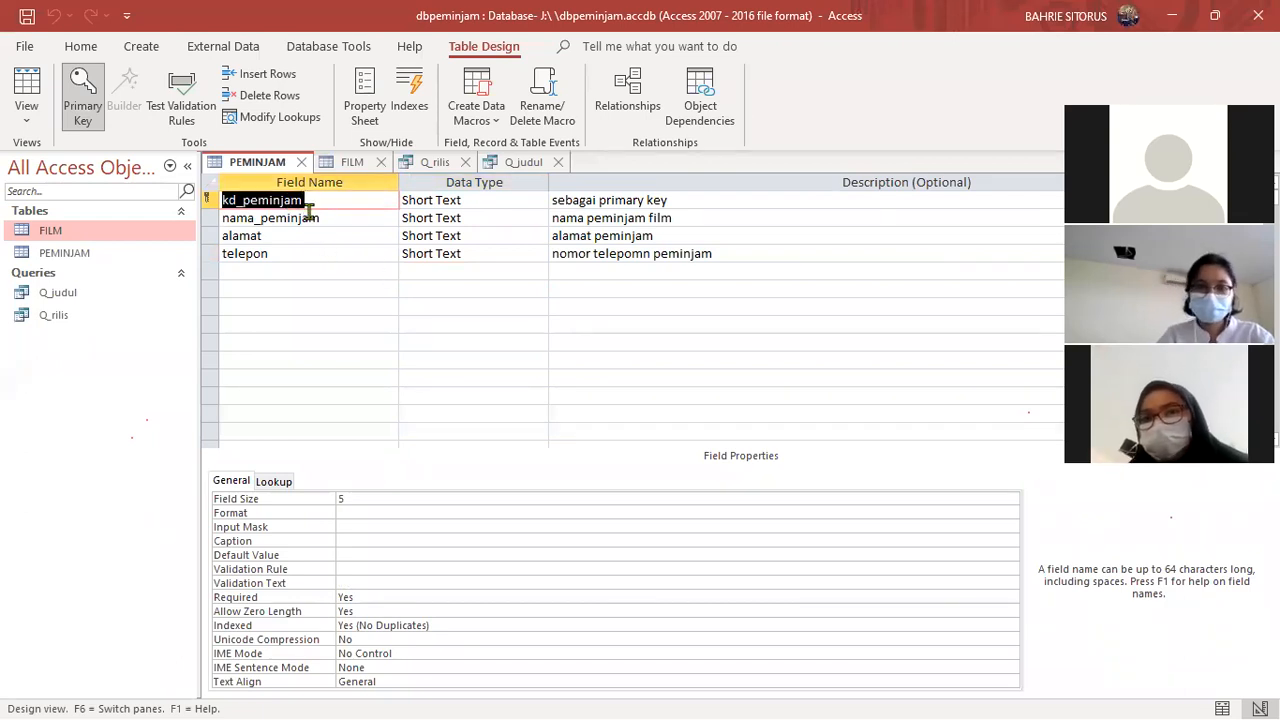
click(352, 162)
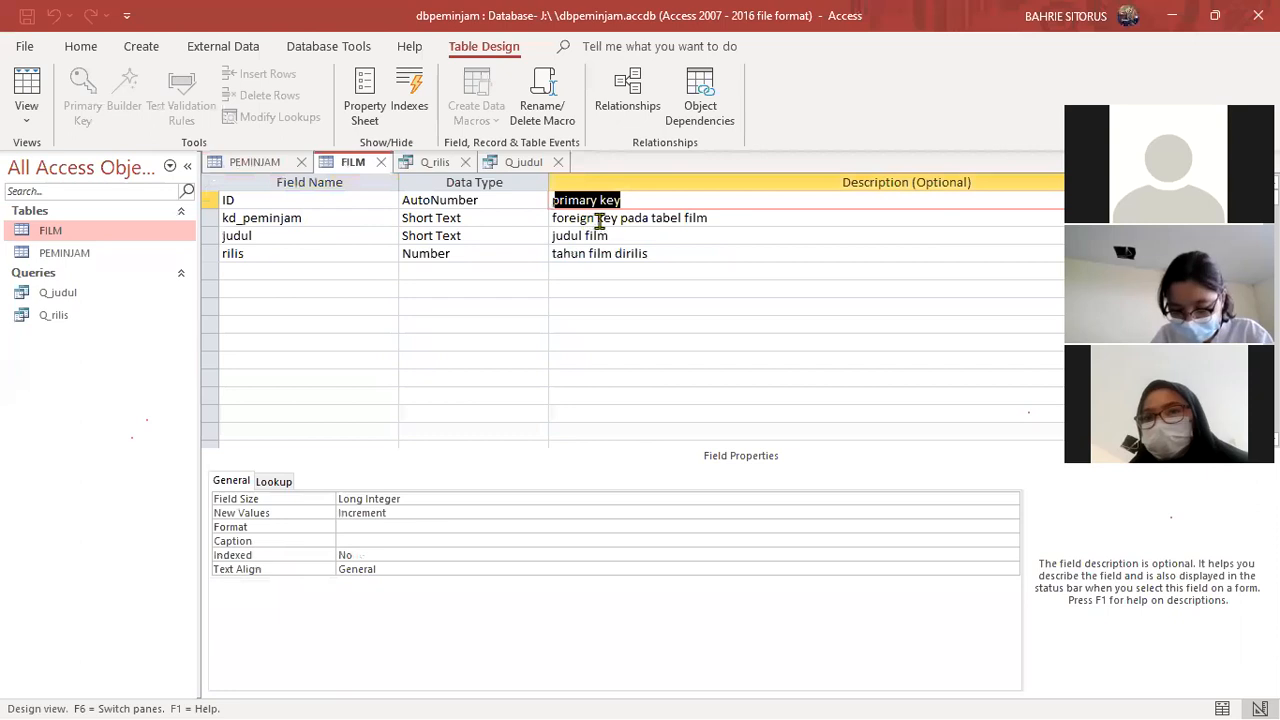
drag(617, 218, 550, 220)
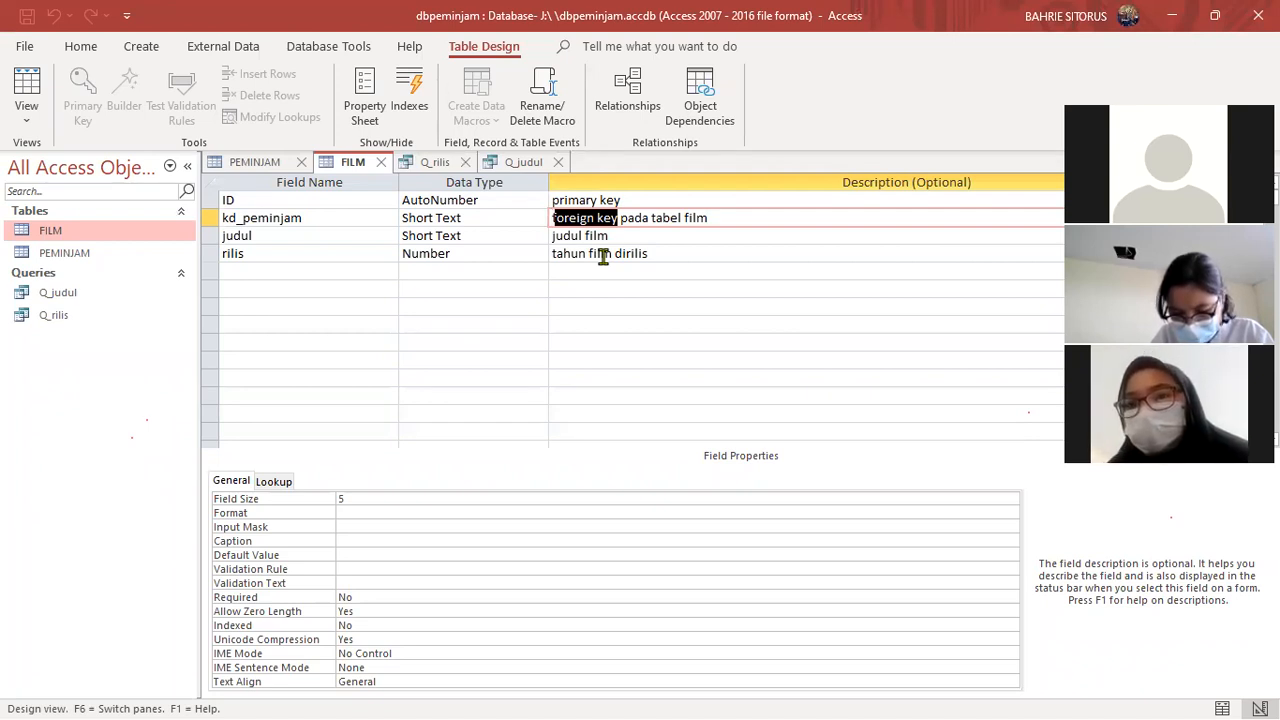
click(266, 163)
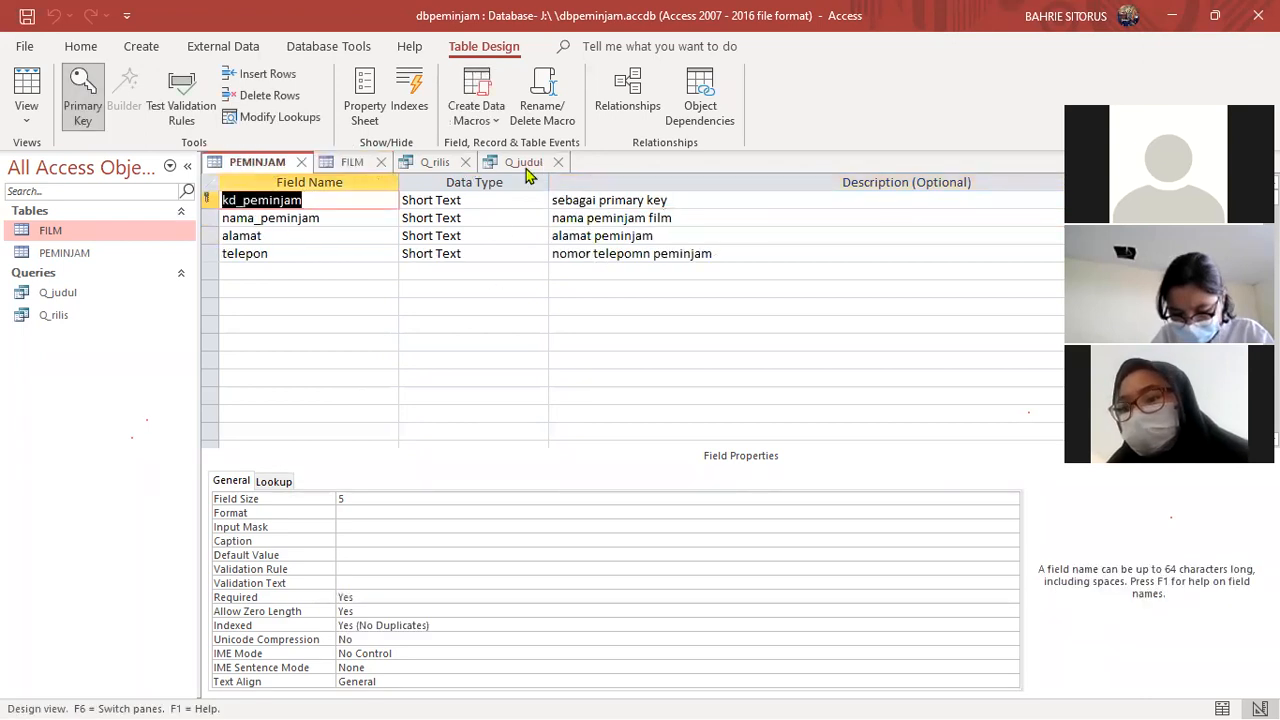
- Review the records returned by the queries Q_rilis and Q_judul
click(492, 163)
click(433, 163)
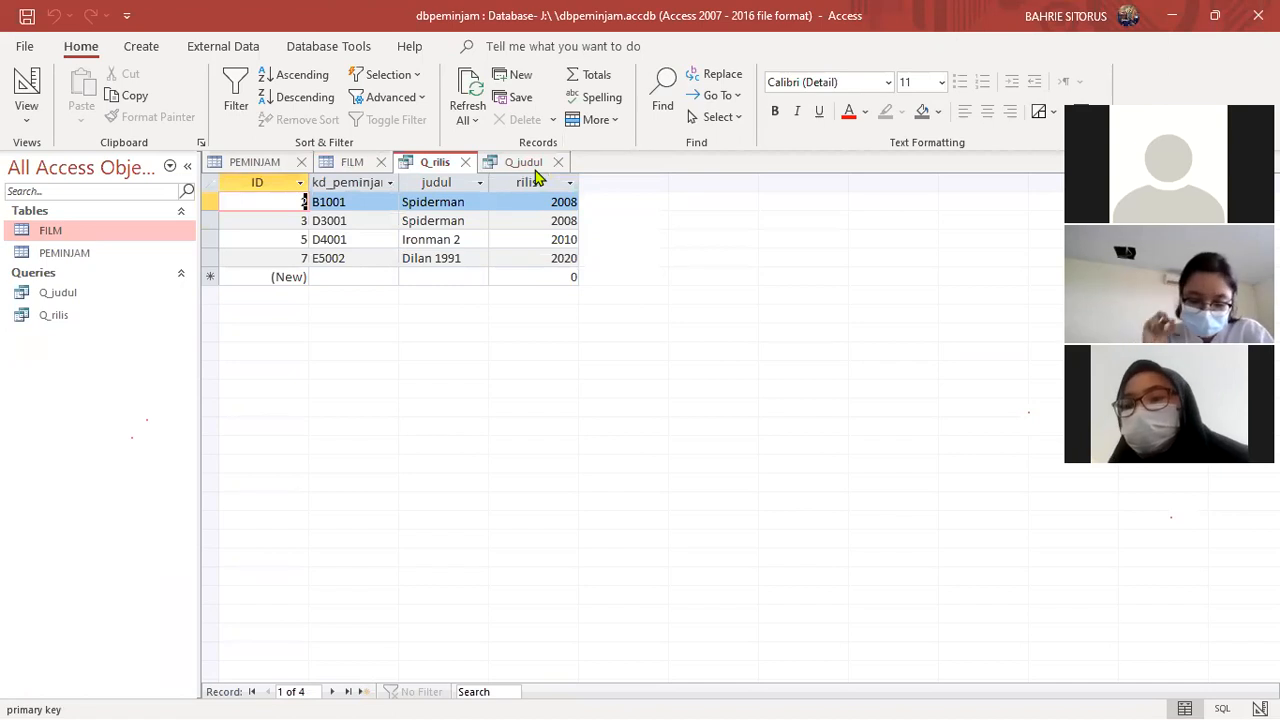
click(514, 164)
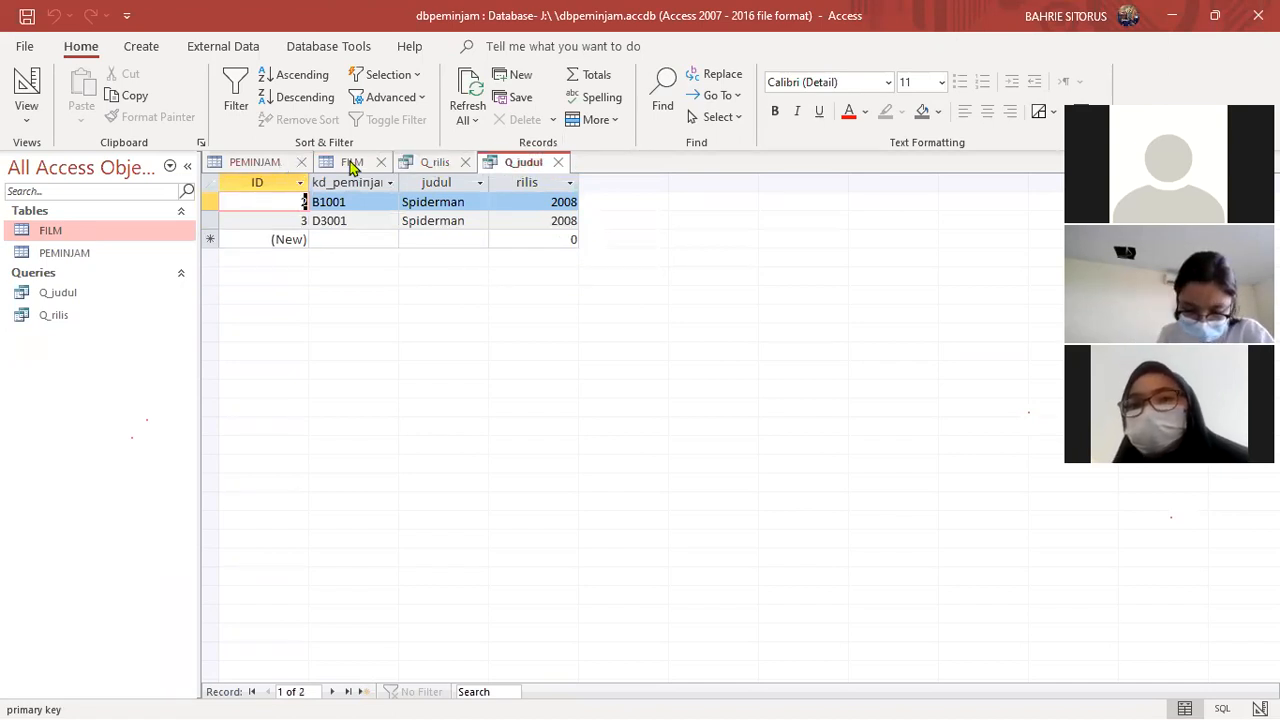
- Return to the PEMINJAM table's design and display the commands for creating new database objects
click(255, 164)
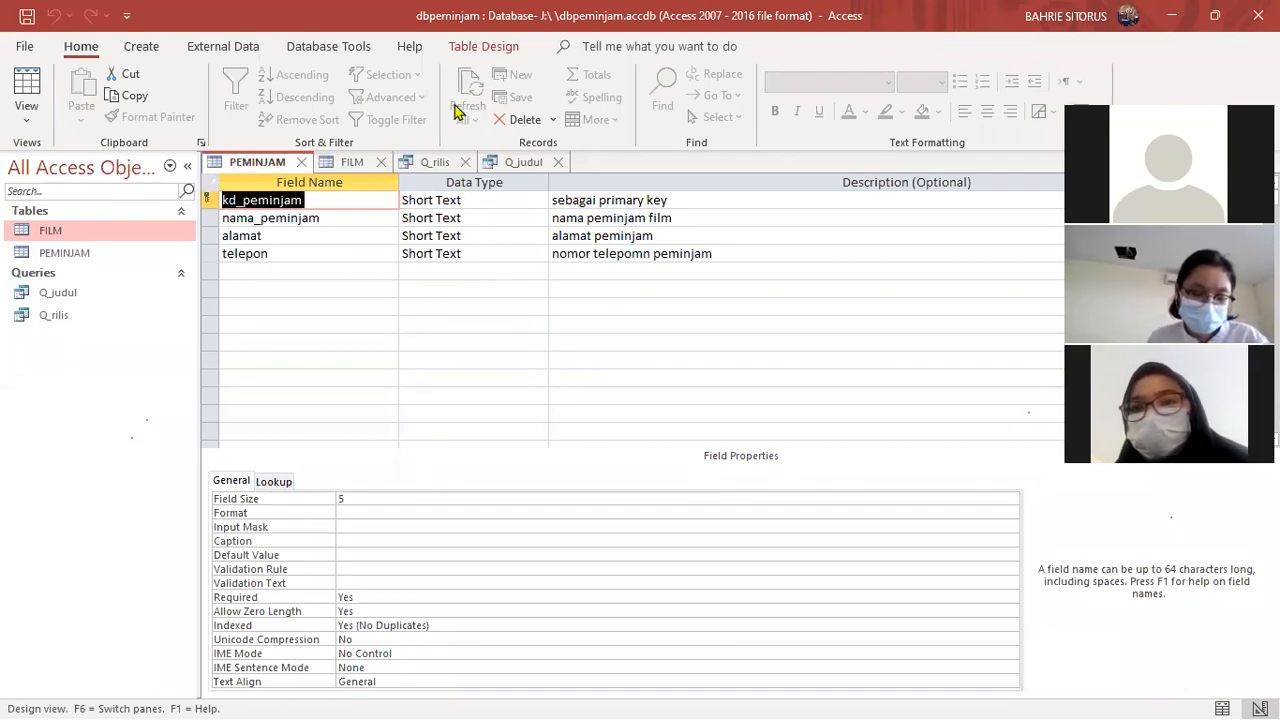
click(141, 46)
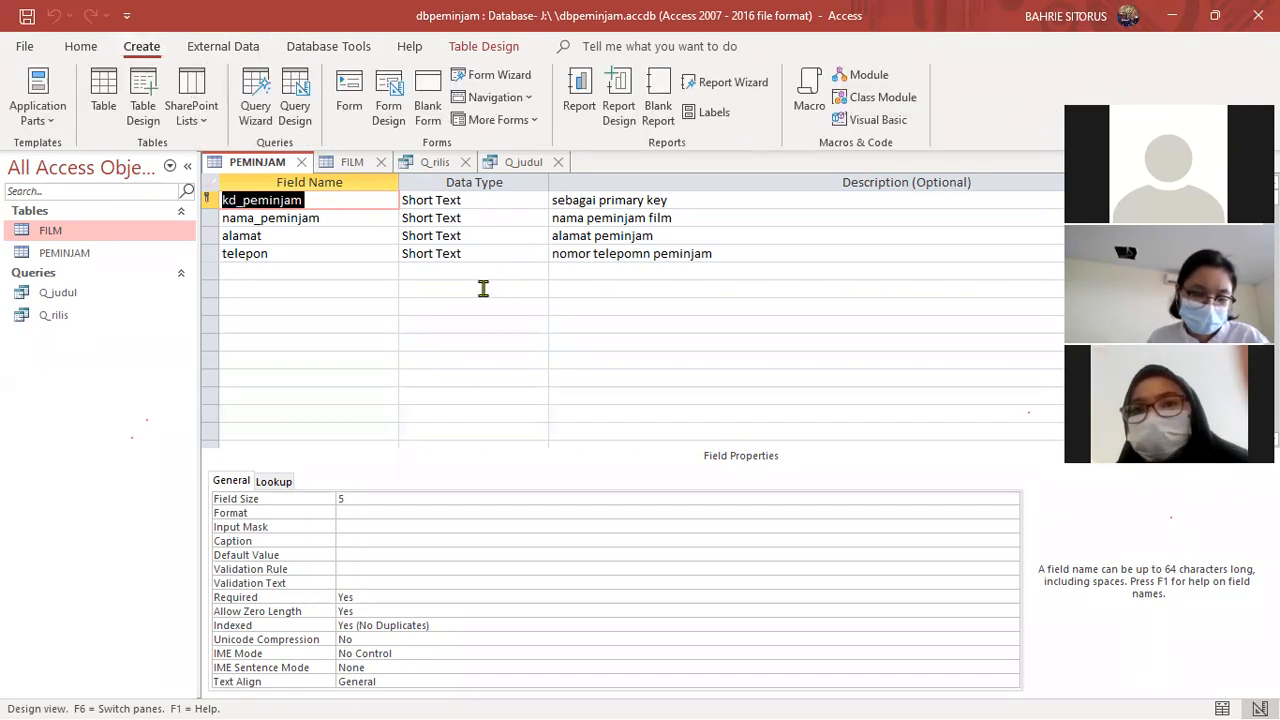
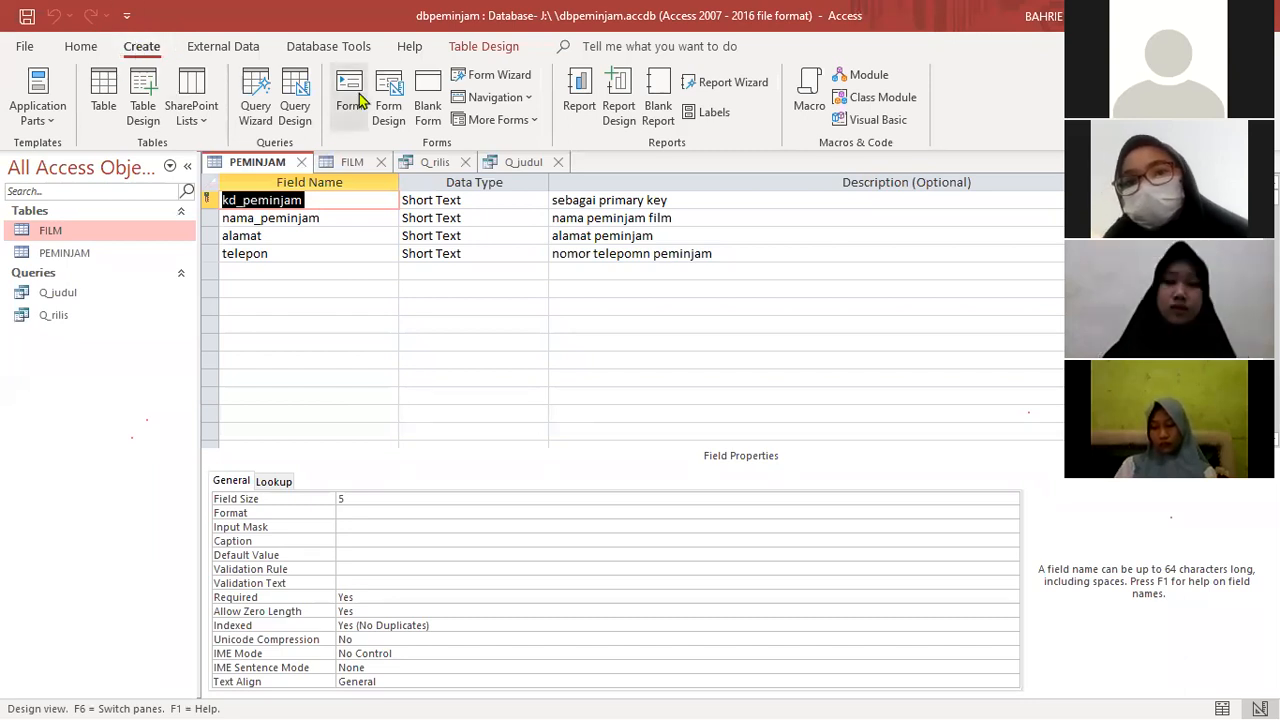
- Look for the primary key option for the ID field in the FILM table's design
click(352, 164)
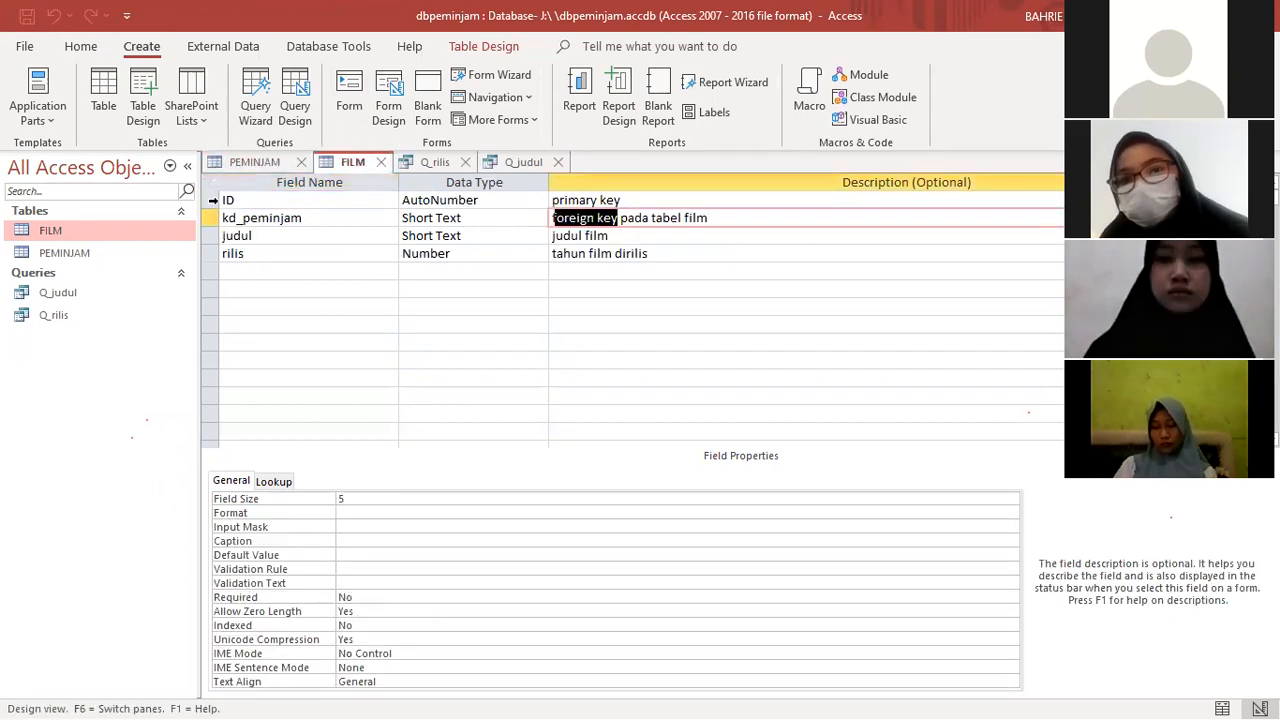
click(213, 200)
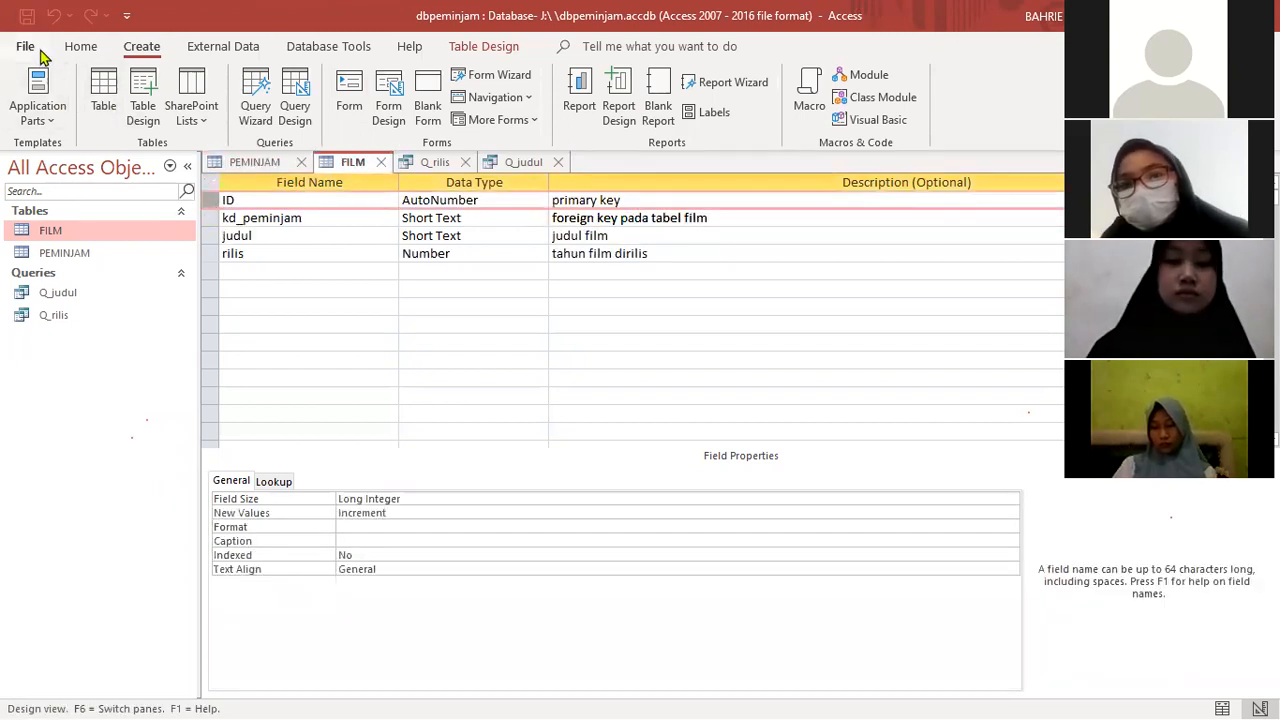
click(81, 46)
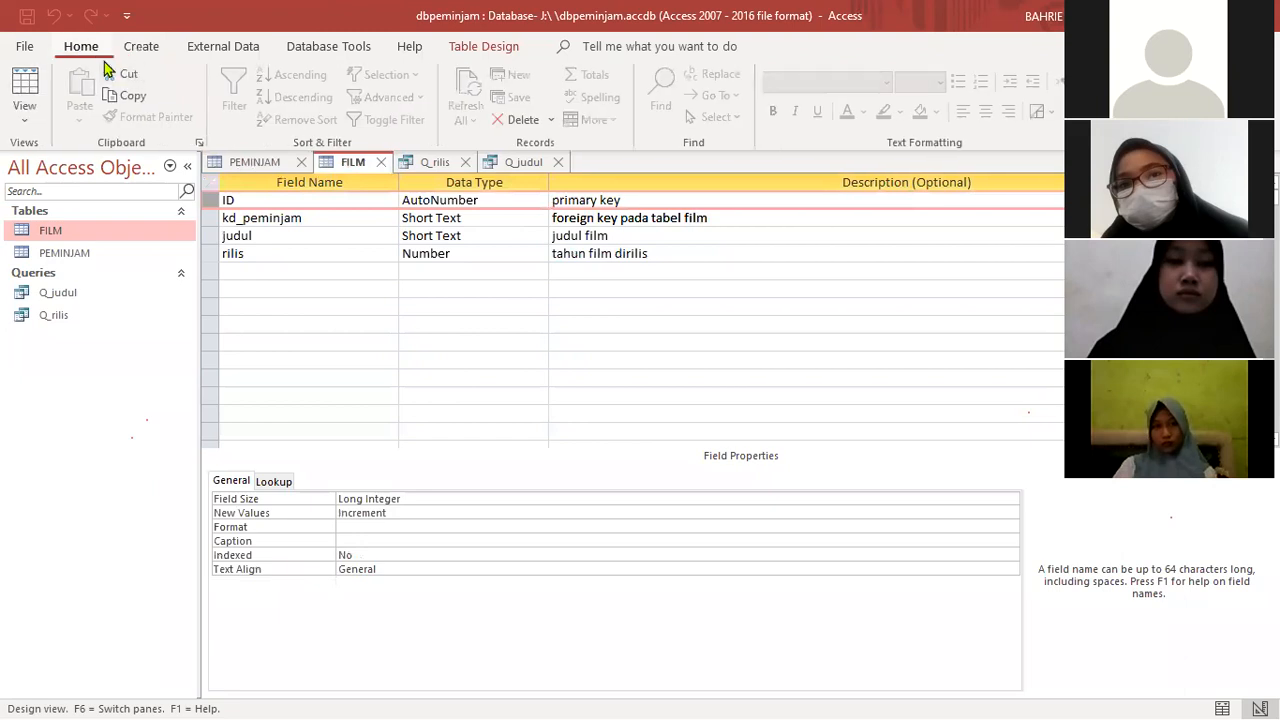
click(26, 47)
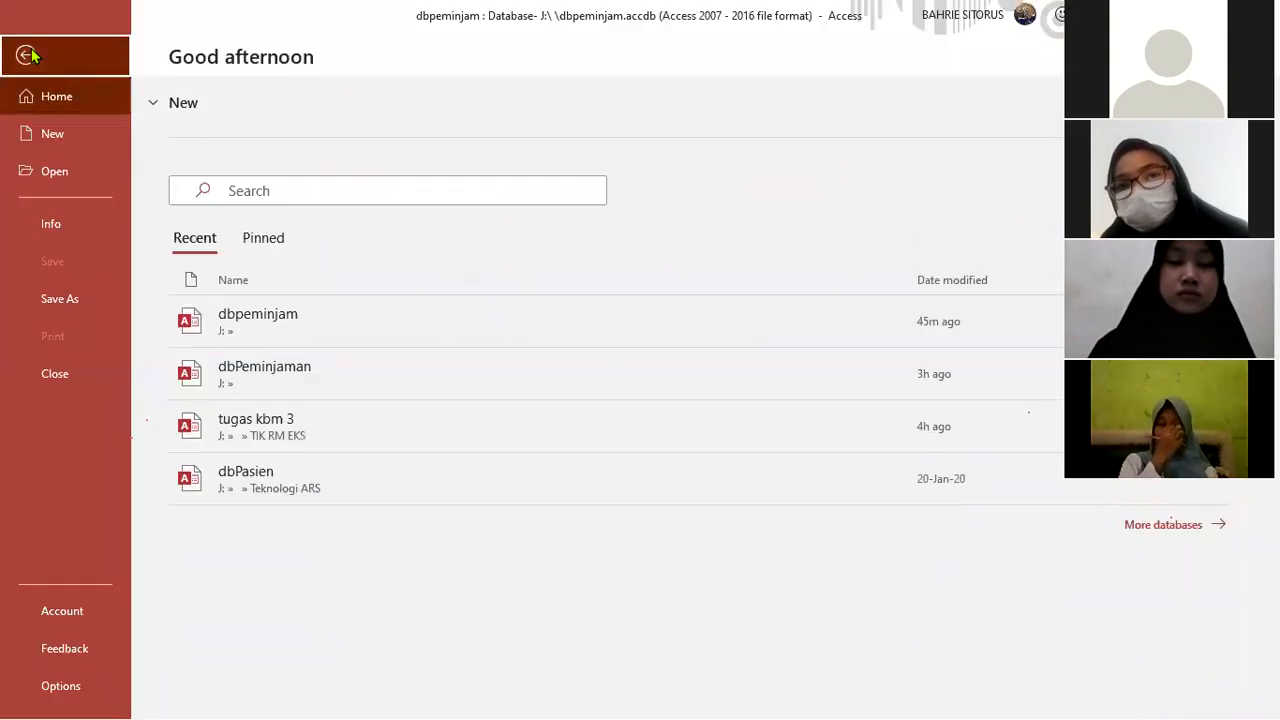
click(27, 55)
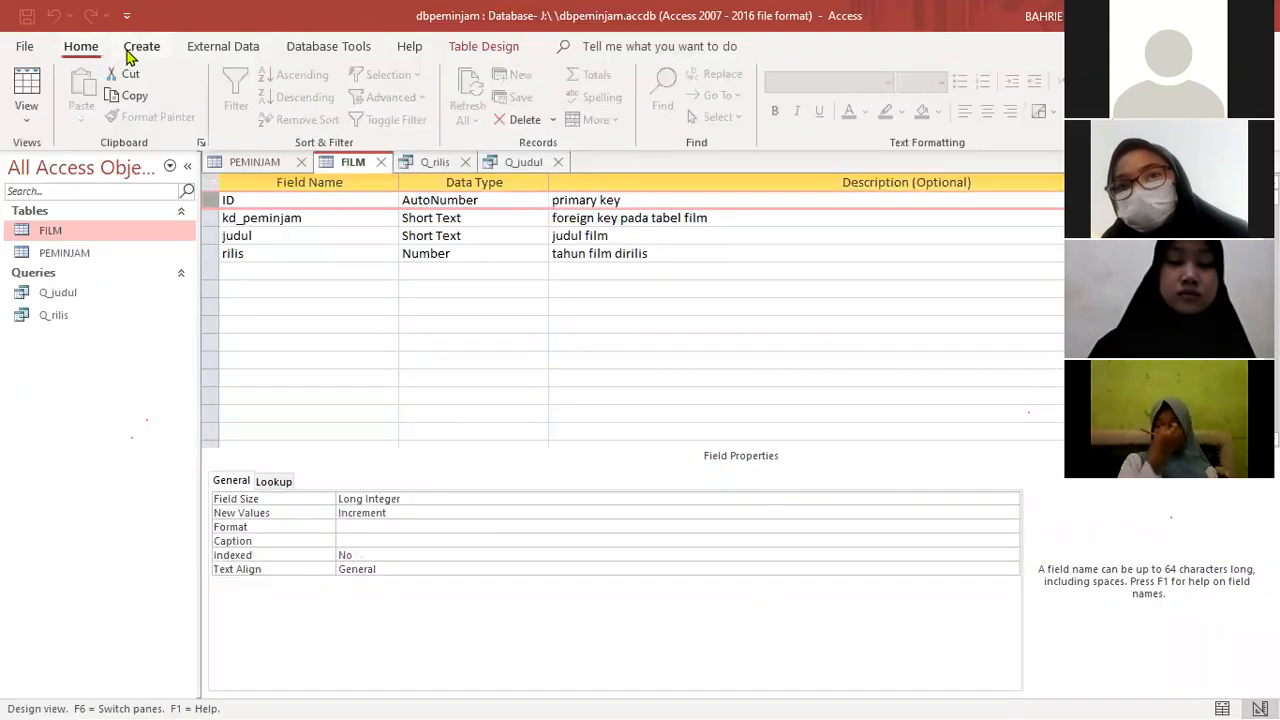
right_click(214, 205)
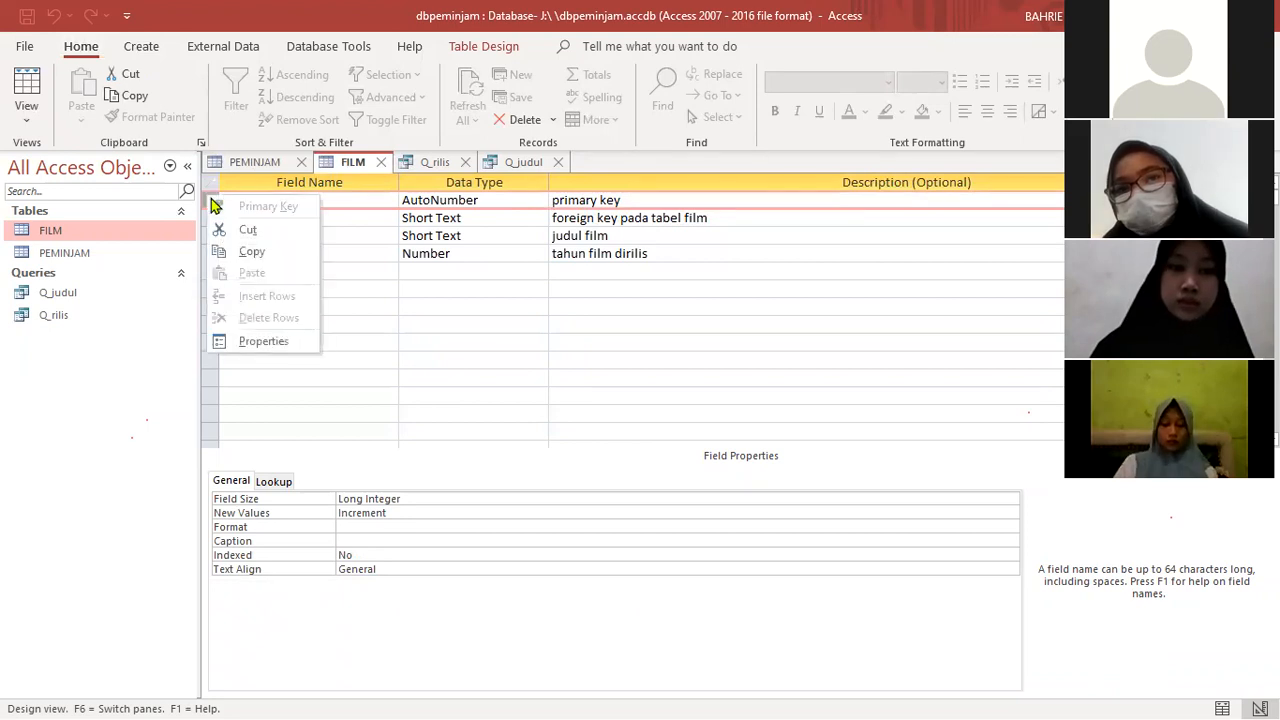
click(376, 235)
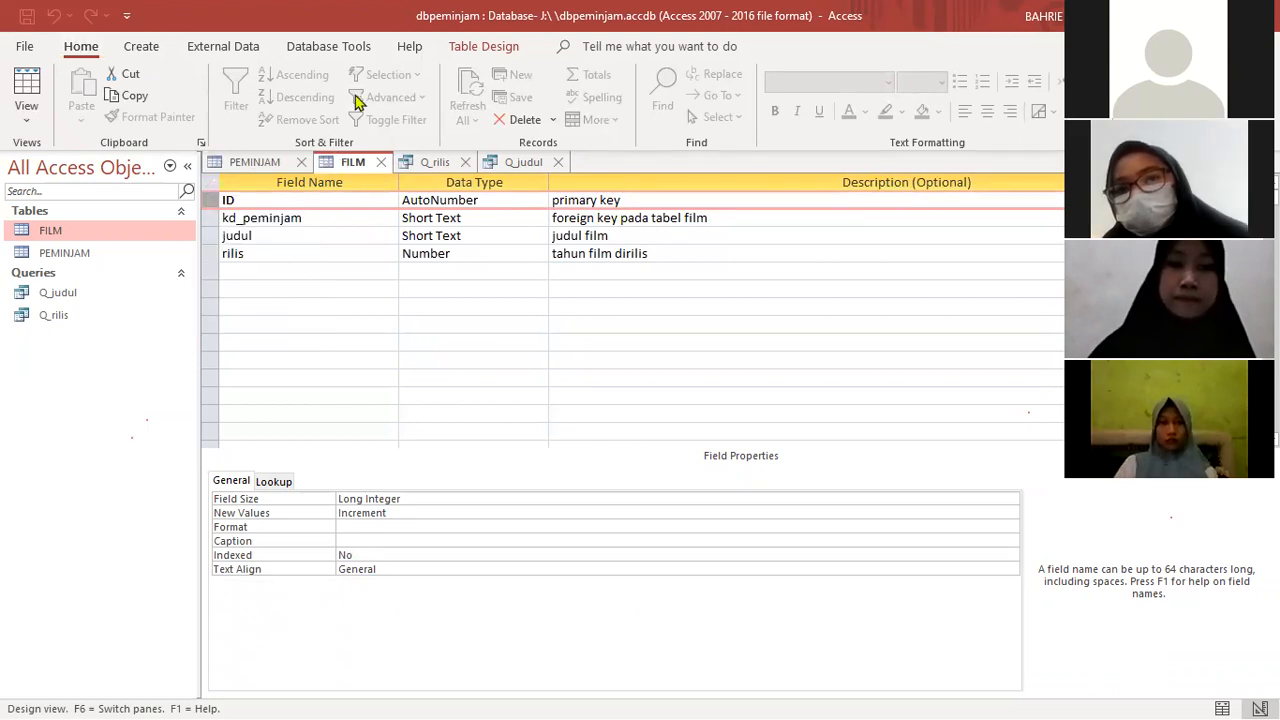
click(308, 47)
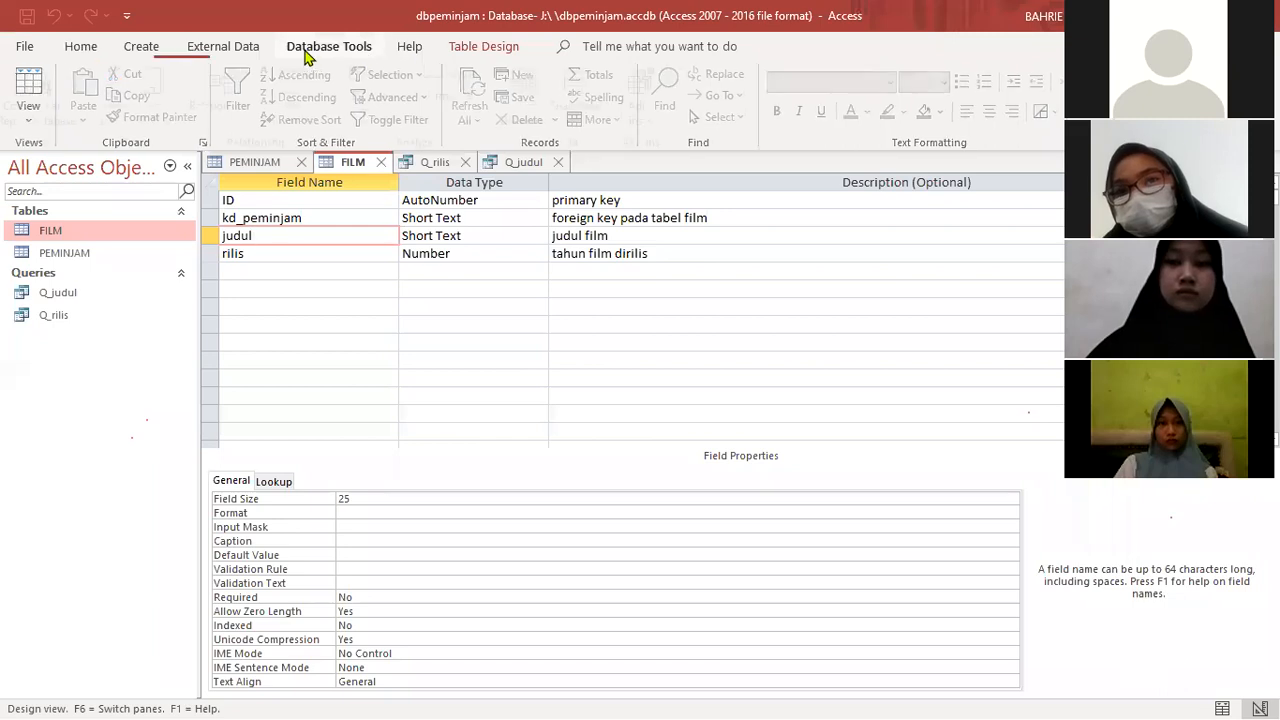
- Try to create a form from the PEMINJAM table while it is open in Design View
click(148, 48)
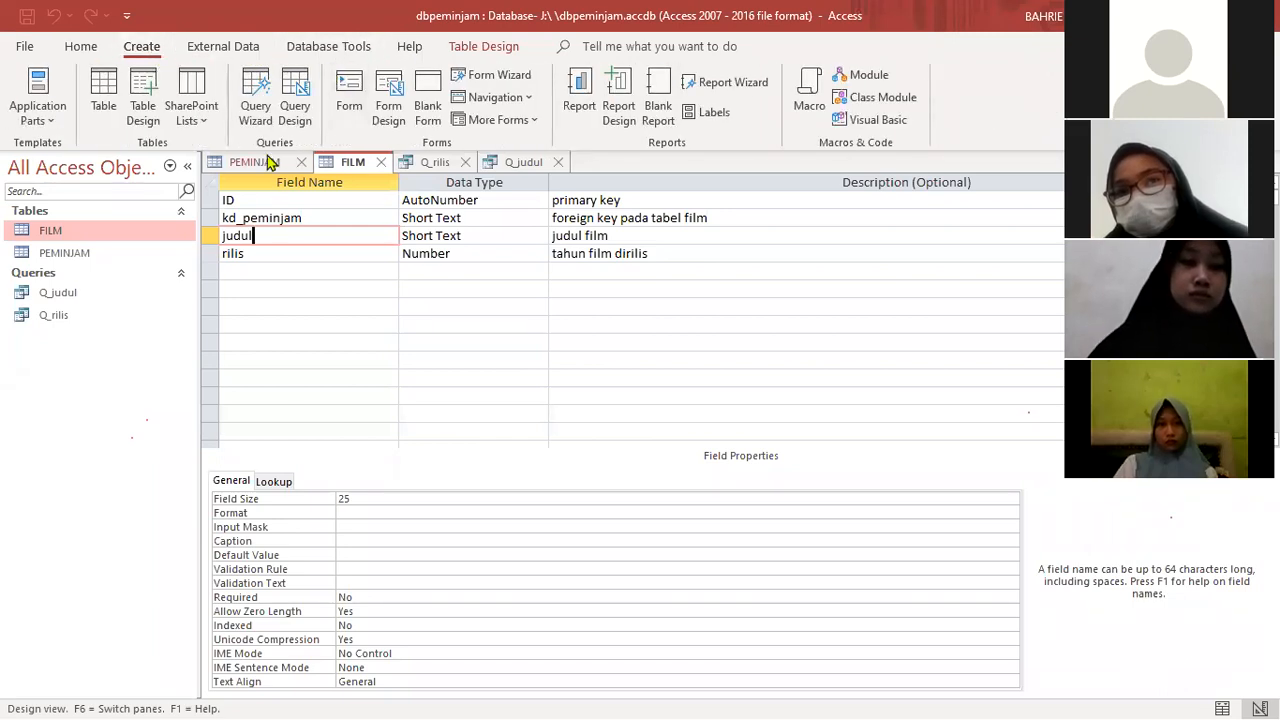
click(262, 162)
click(347, 103)
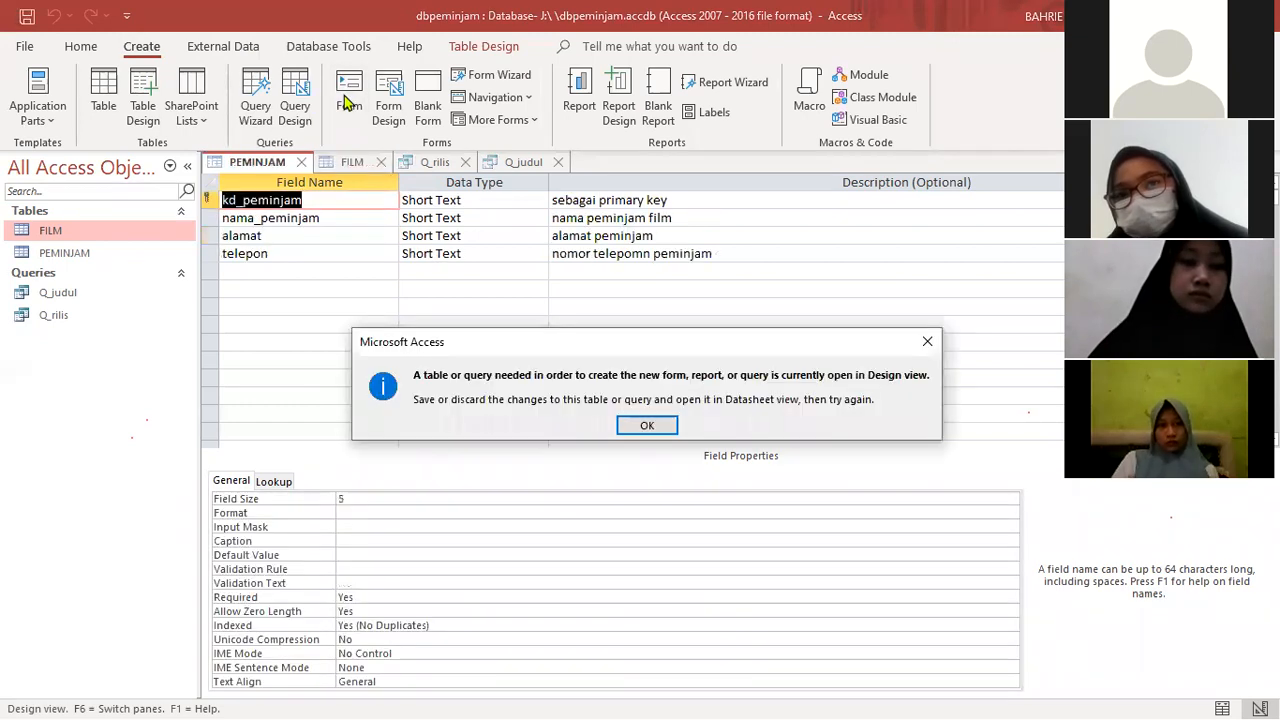
click(647, 426)
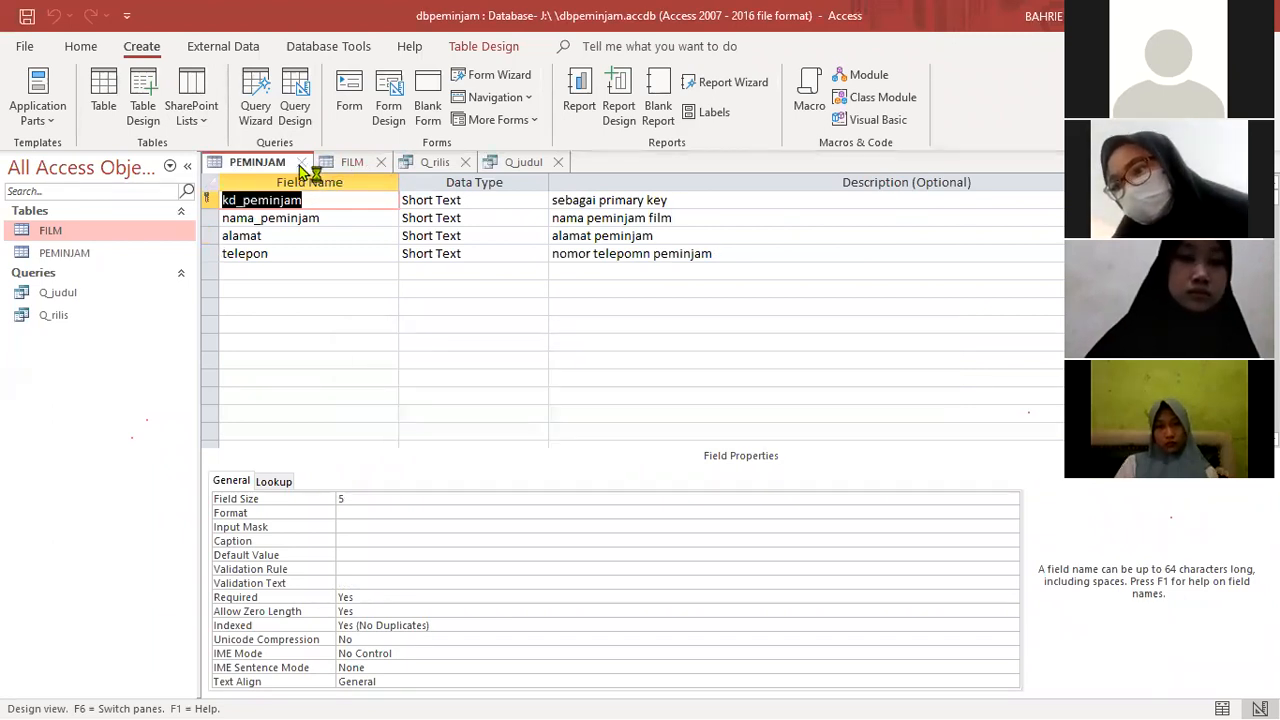
- Close the PEMINJAM and FILM designs and the Q_judul and Q_rilis queries, discarding the layout changes to FILM
click(301, 162)
click(269, 162)
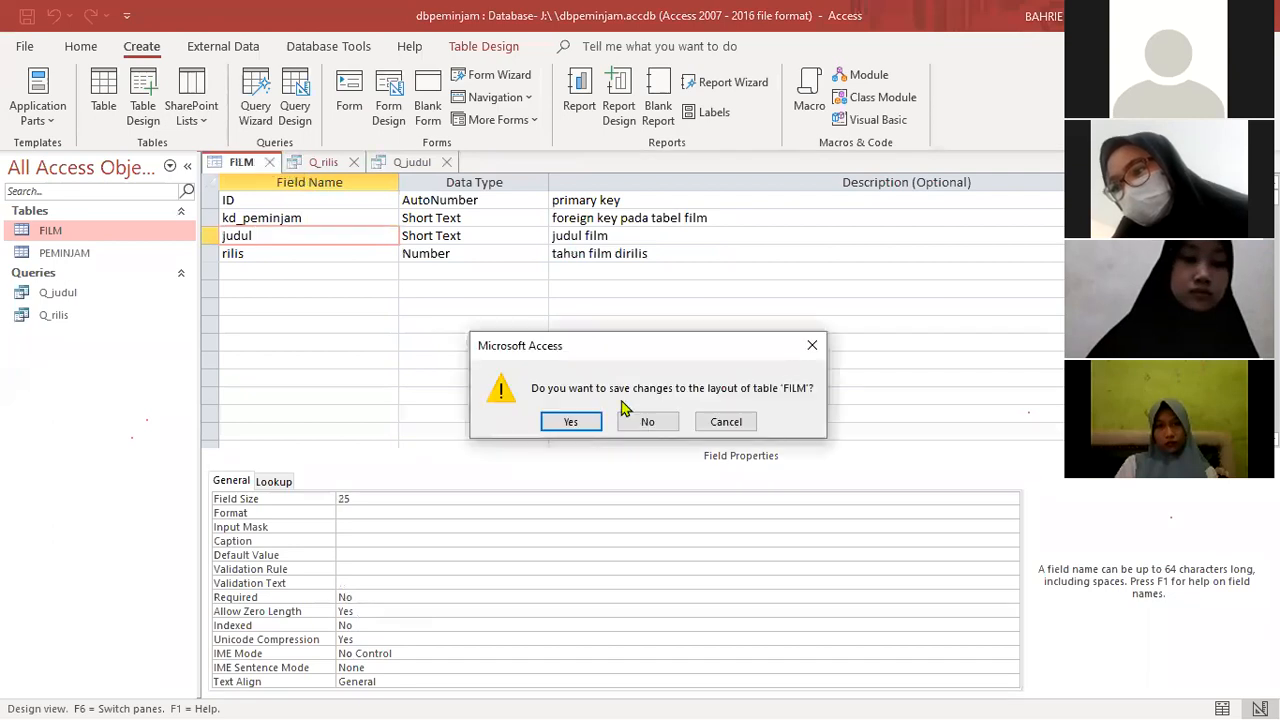
click(645, 422)
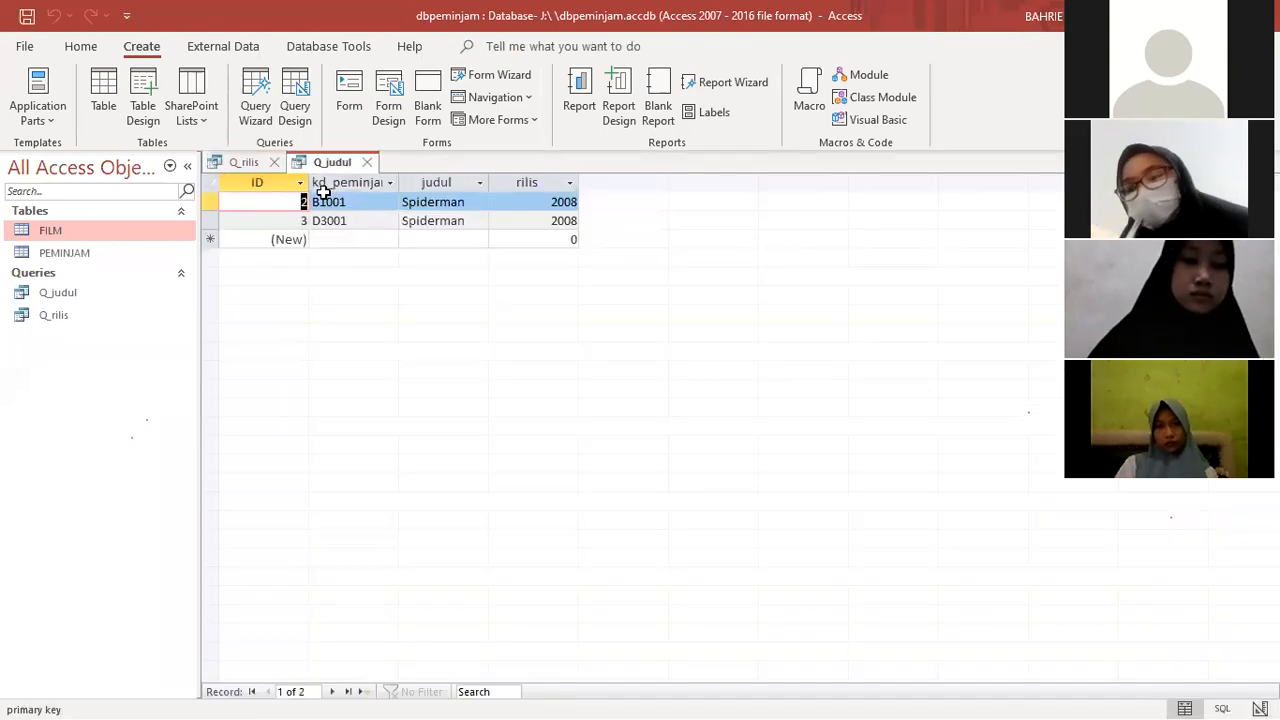
click(371, 162)
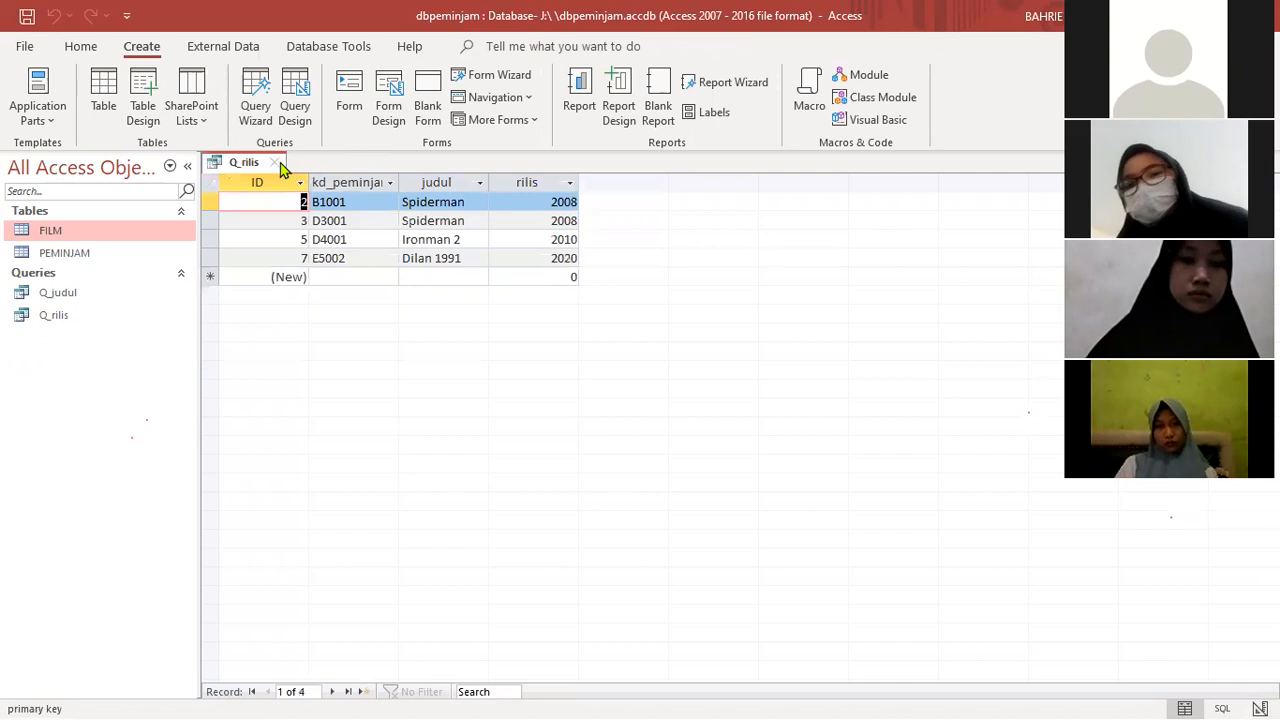
click(274, 162)
click(354, 104)
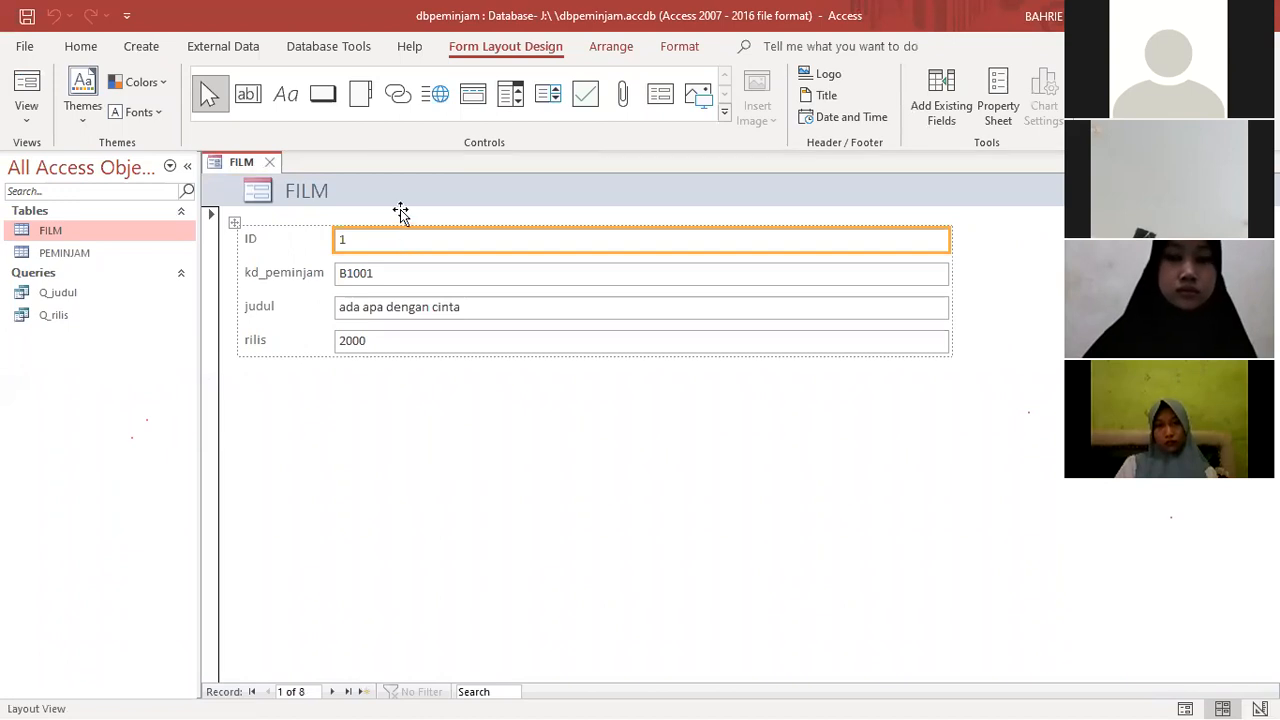
click(270, 163)
click(645, 422)
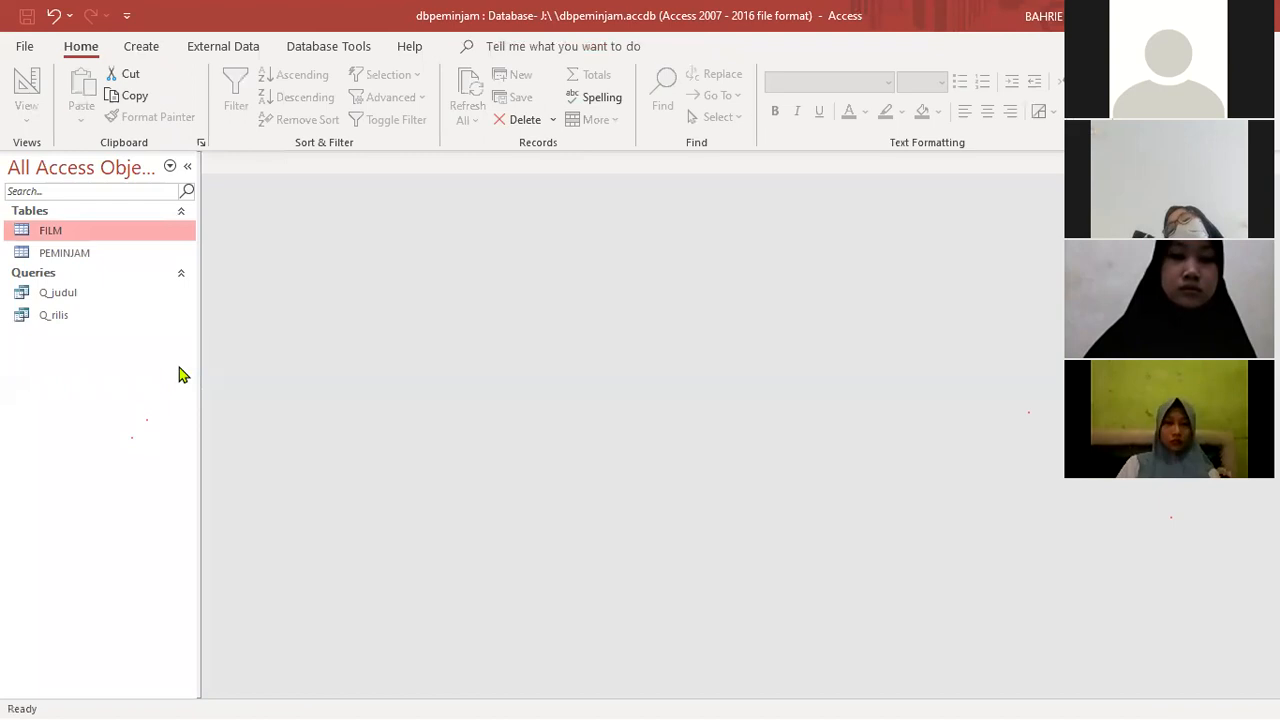
- Open the PEMINJAM table and create a form based on it
double_click(72, 253)
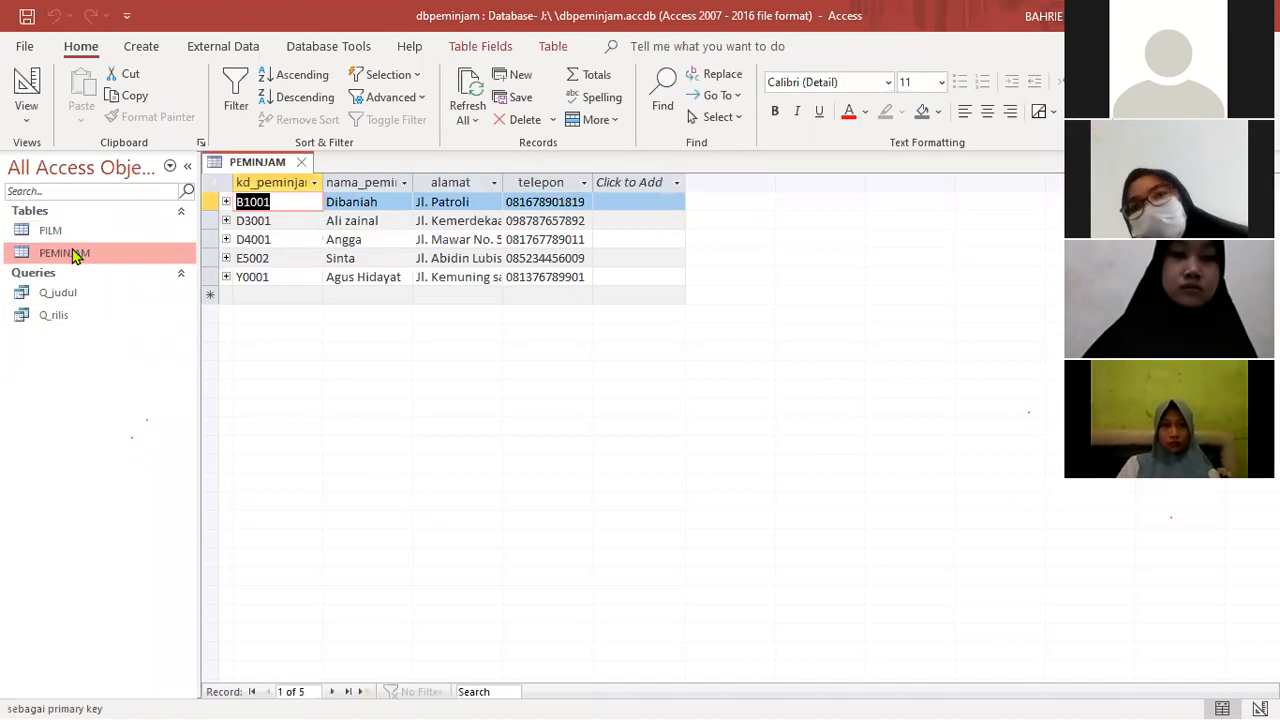
click(148, 50)
click(349, 104)
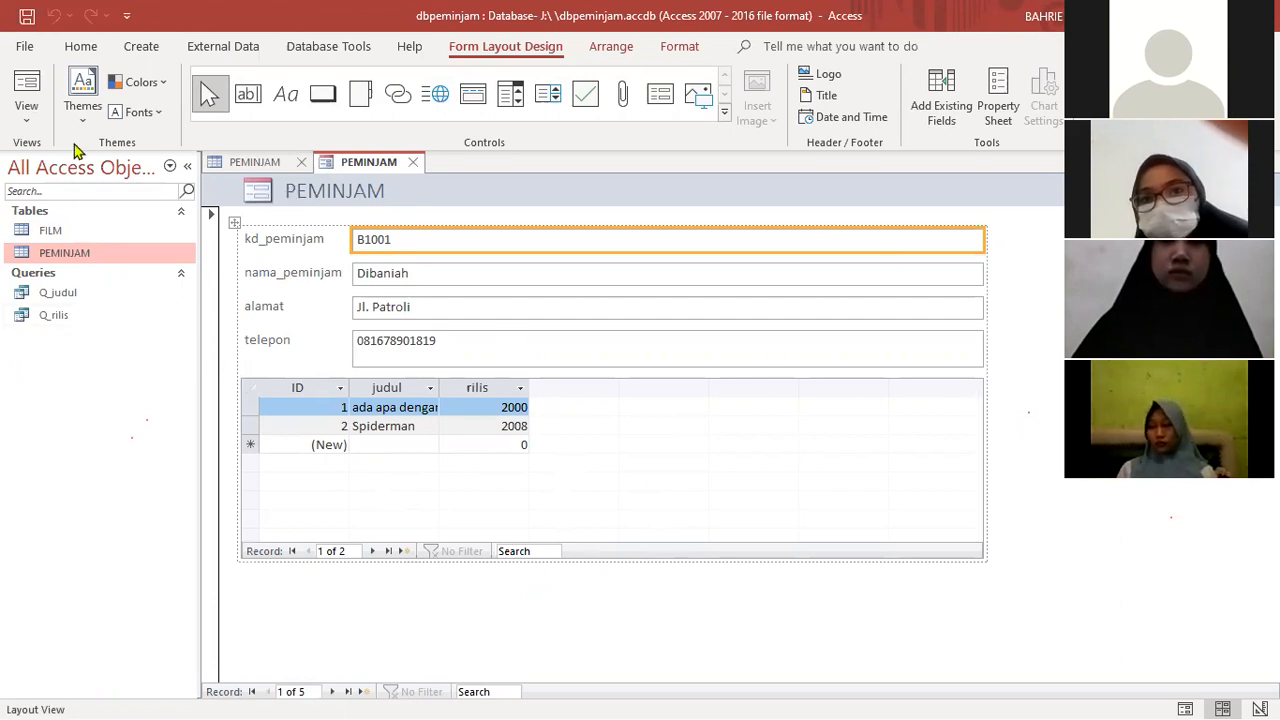
- Open the new form in Design View and change its header title to FORM PEMINJAMAB FILM
click(35, 117)
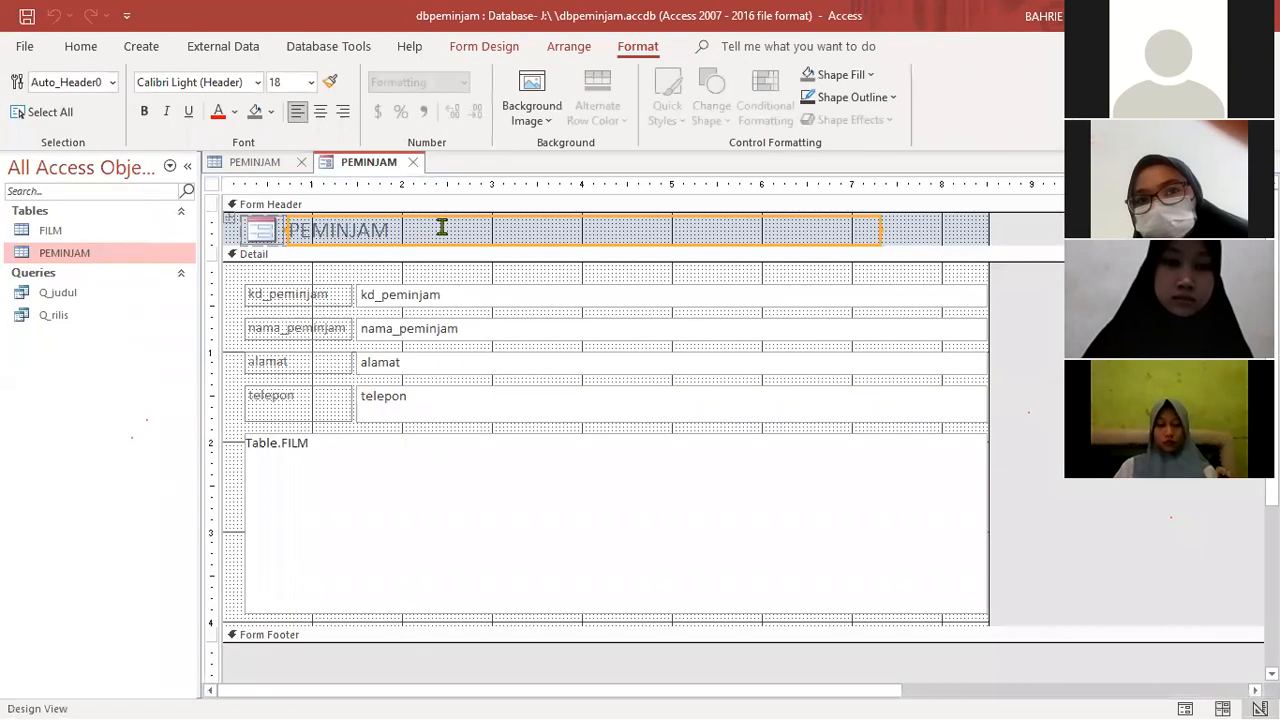
click(301, 232)
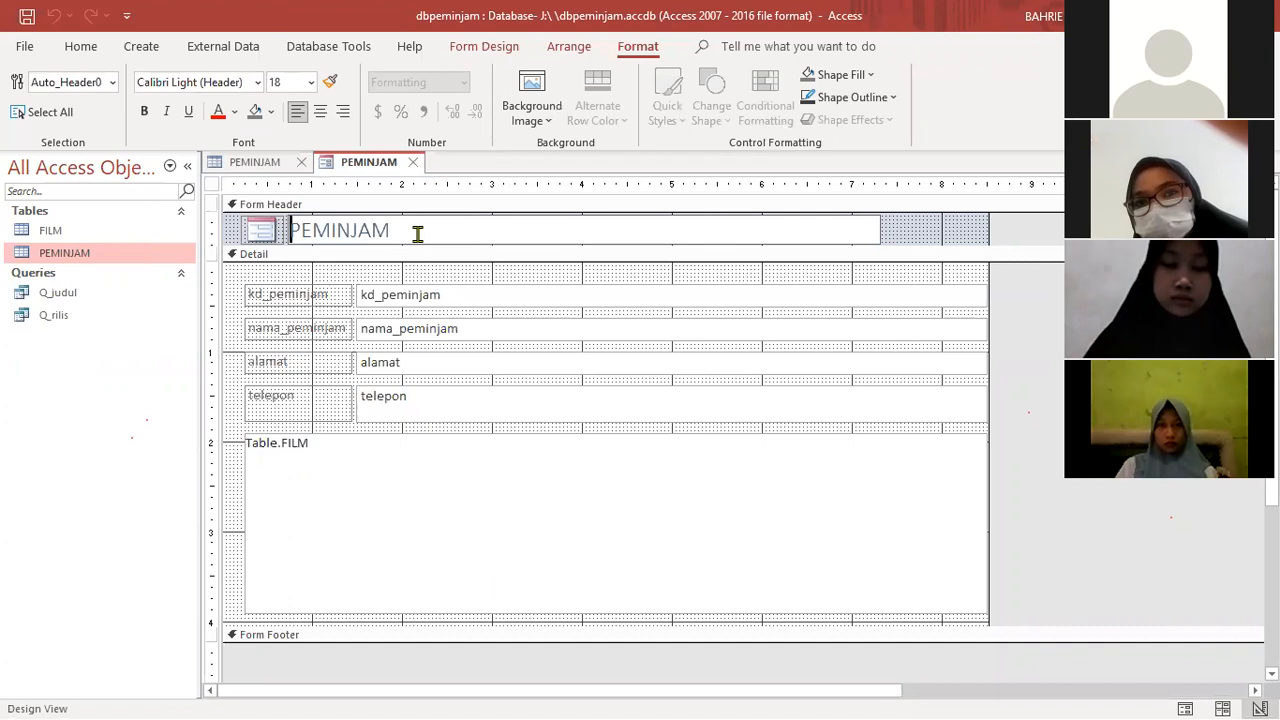
key(Caps_Lock)
text(FORM )
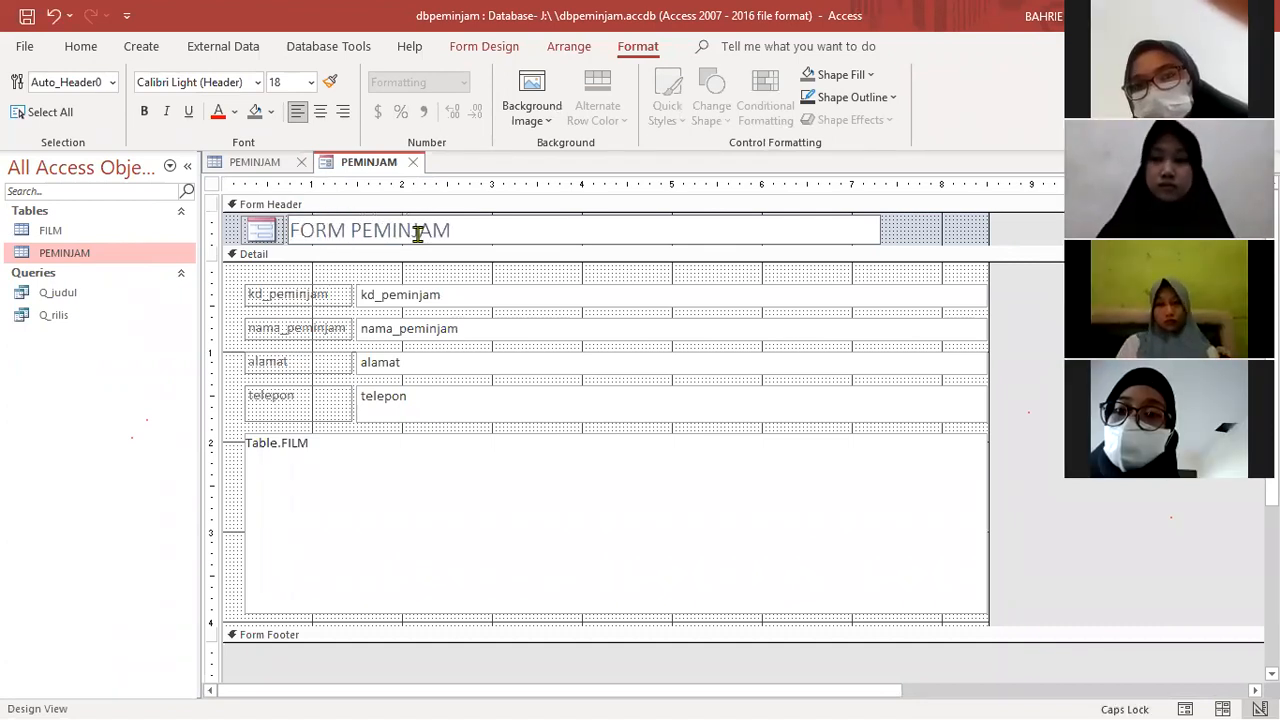
text( B FILM)
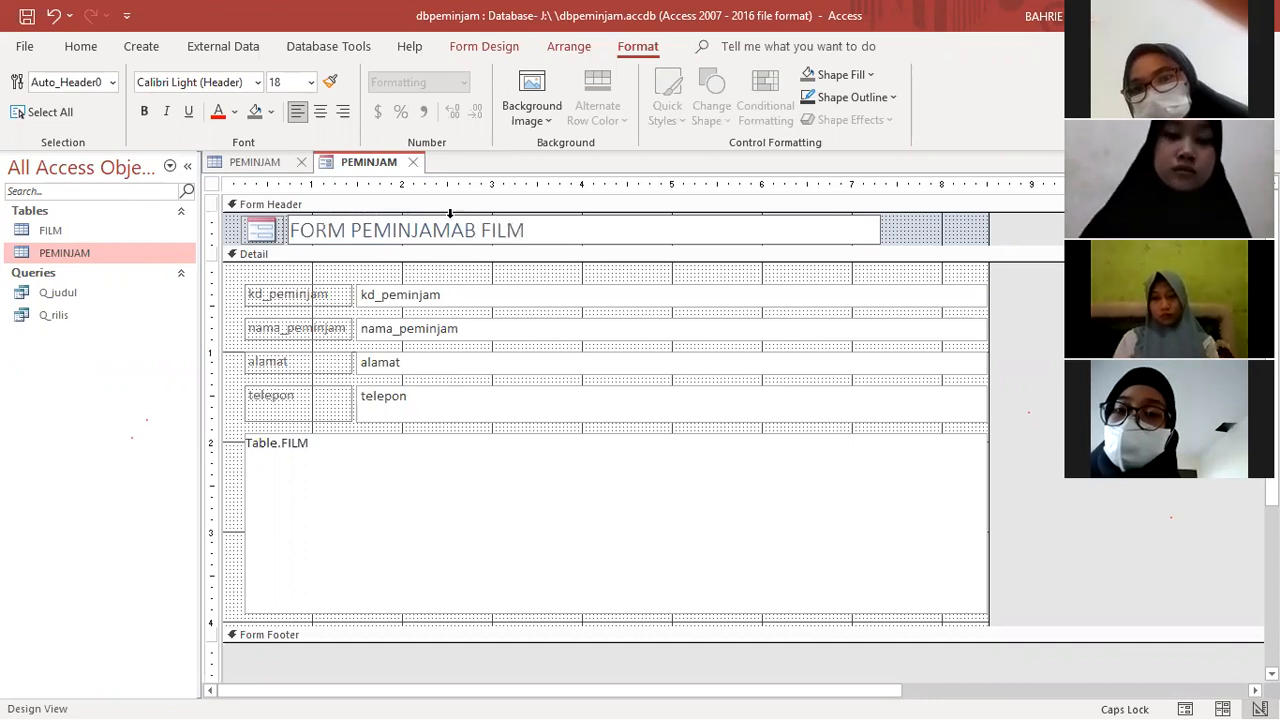
- Examine the form header's logo and the caption of the kd_peminjam label in the Detail section
click(267, 238)
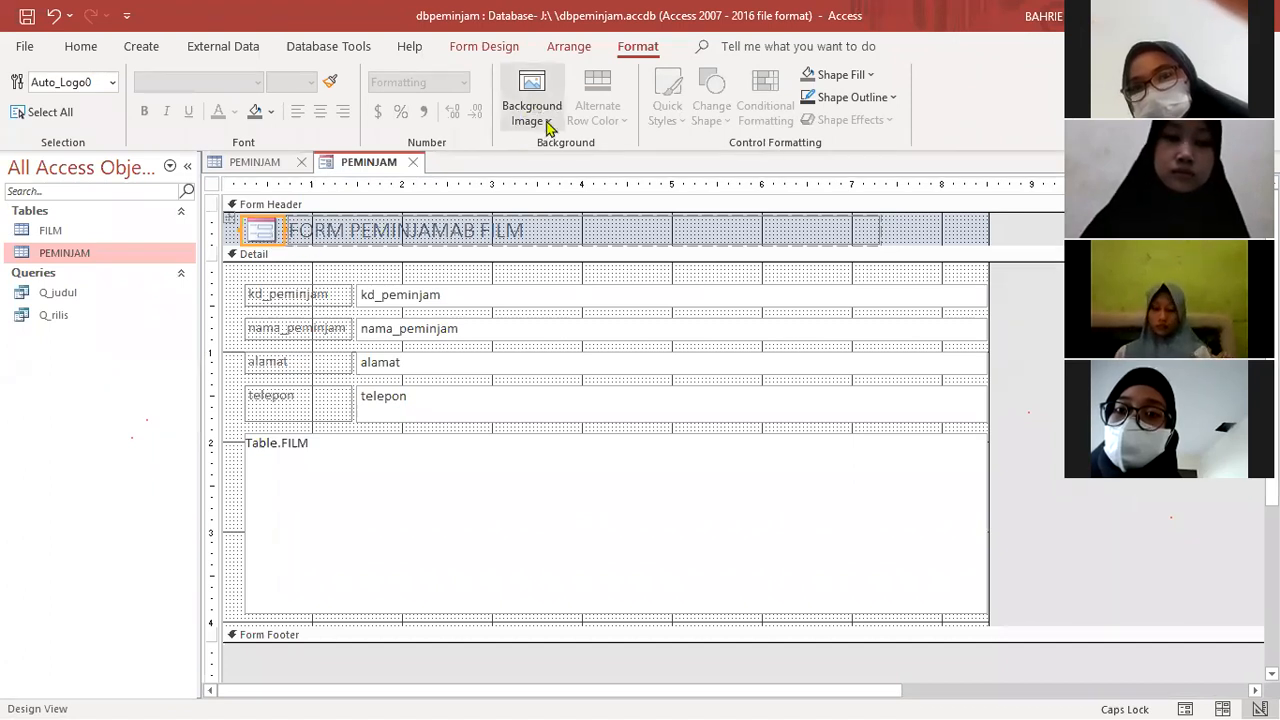
click(498, 50)
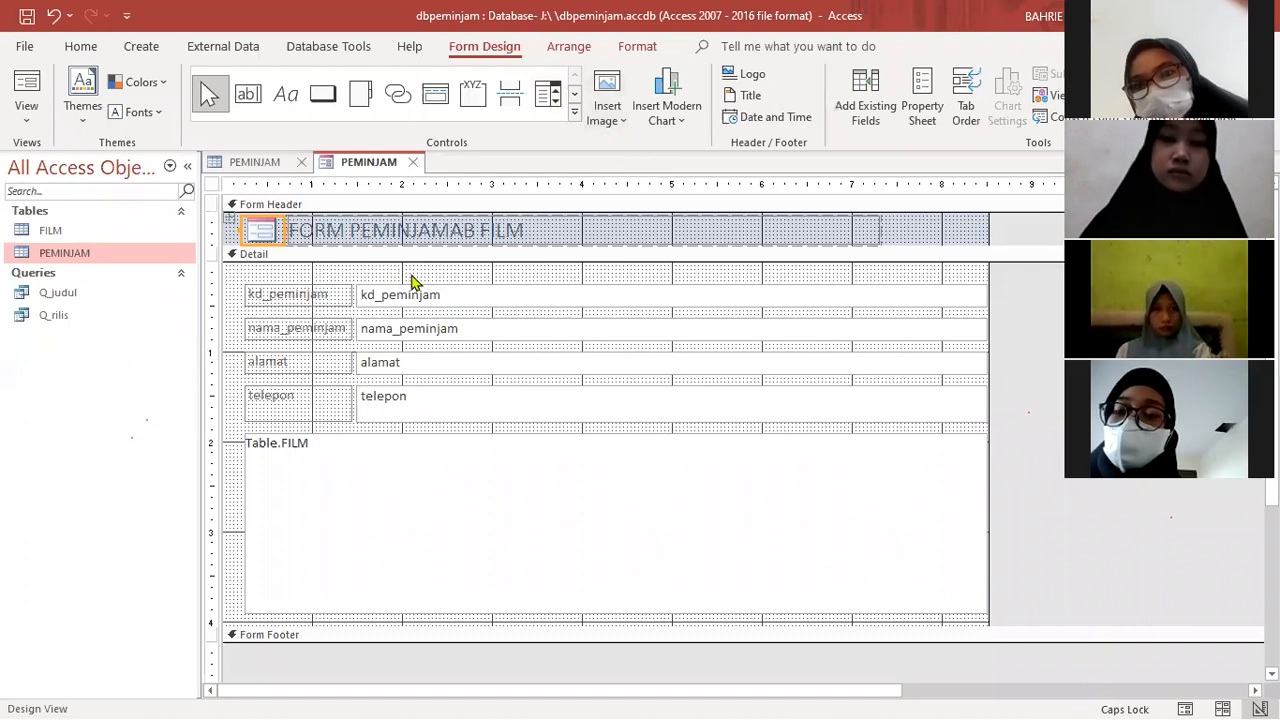
click(371, 284)
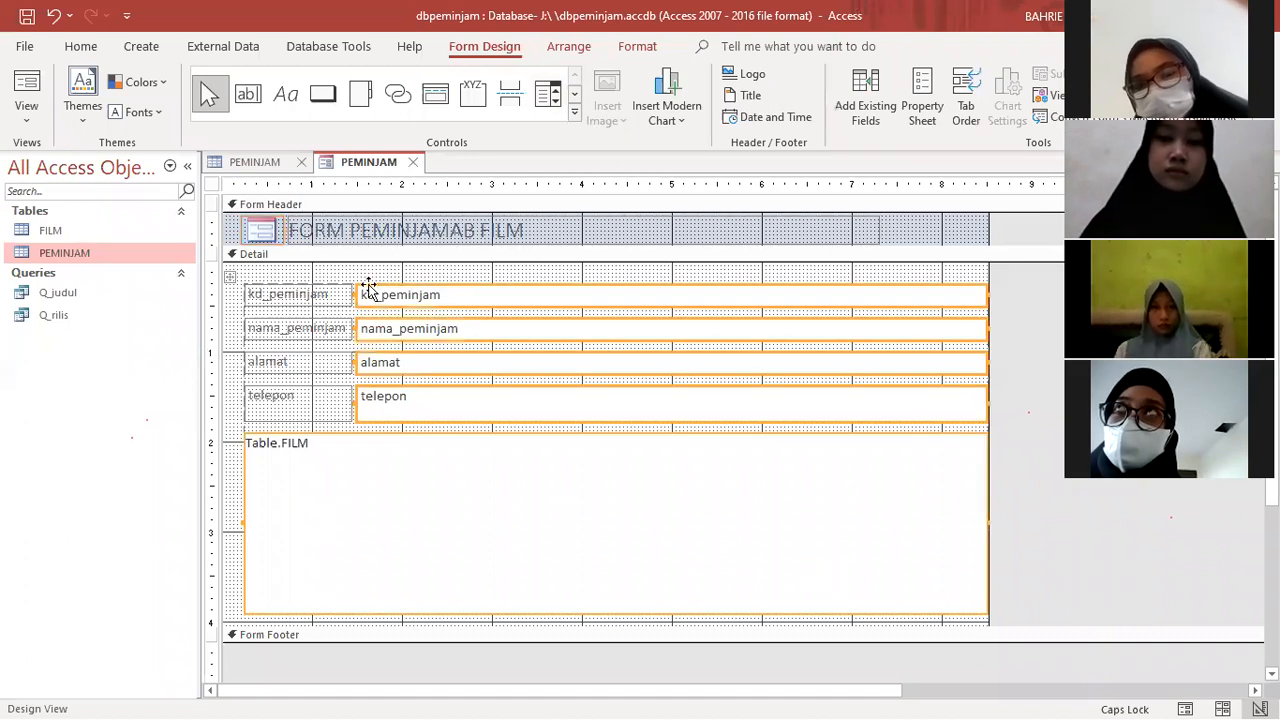
click(312, 300)
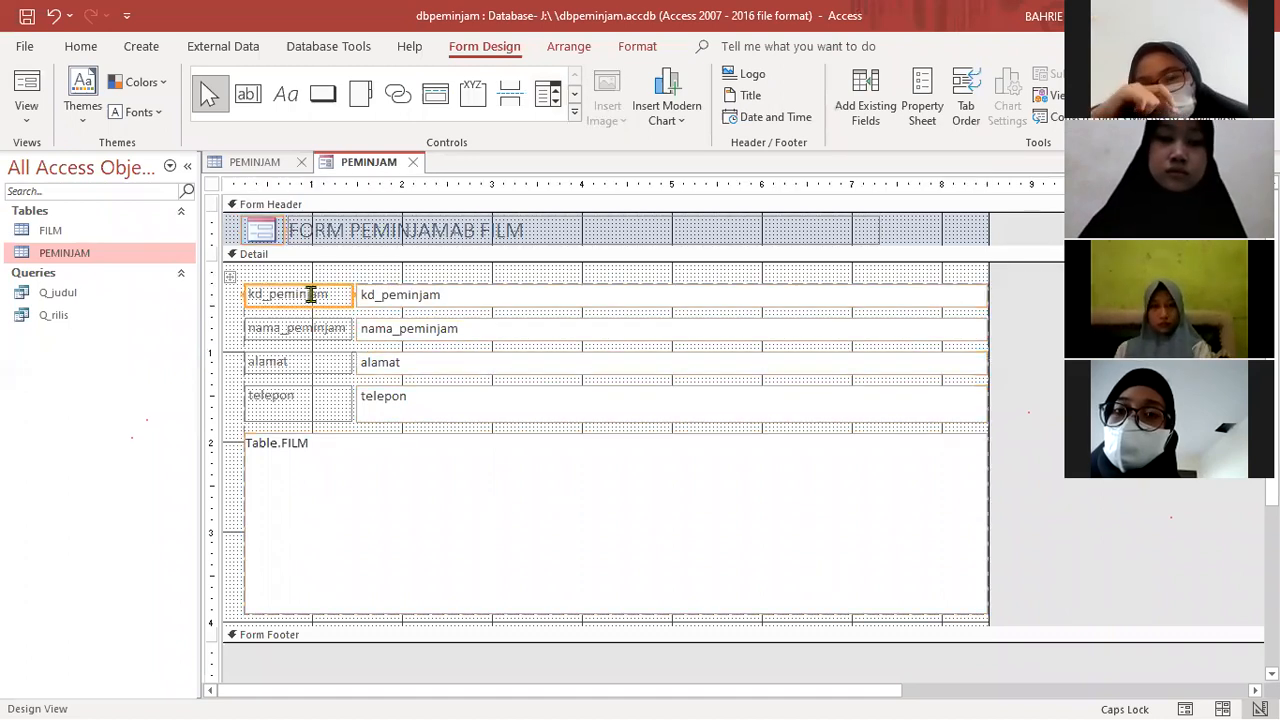
click(245, 293)
drag(246, 293, 339, 284)
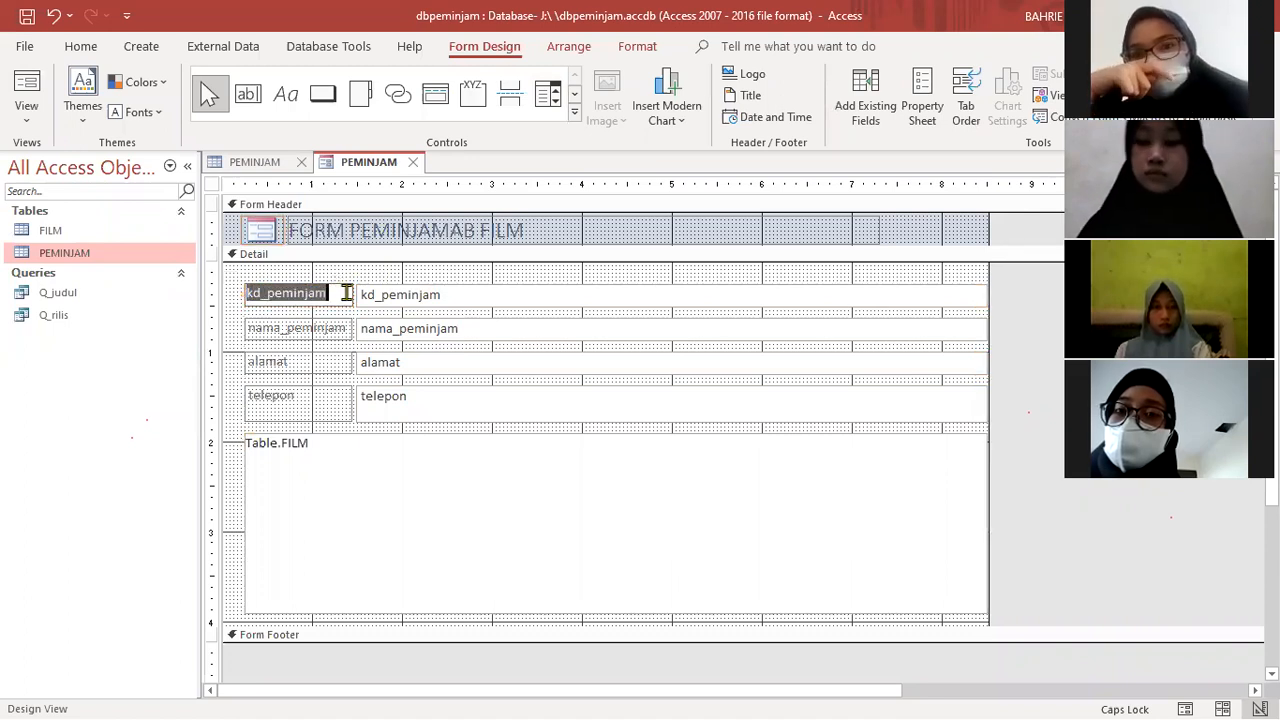
click(343, 295)
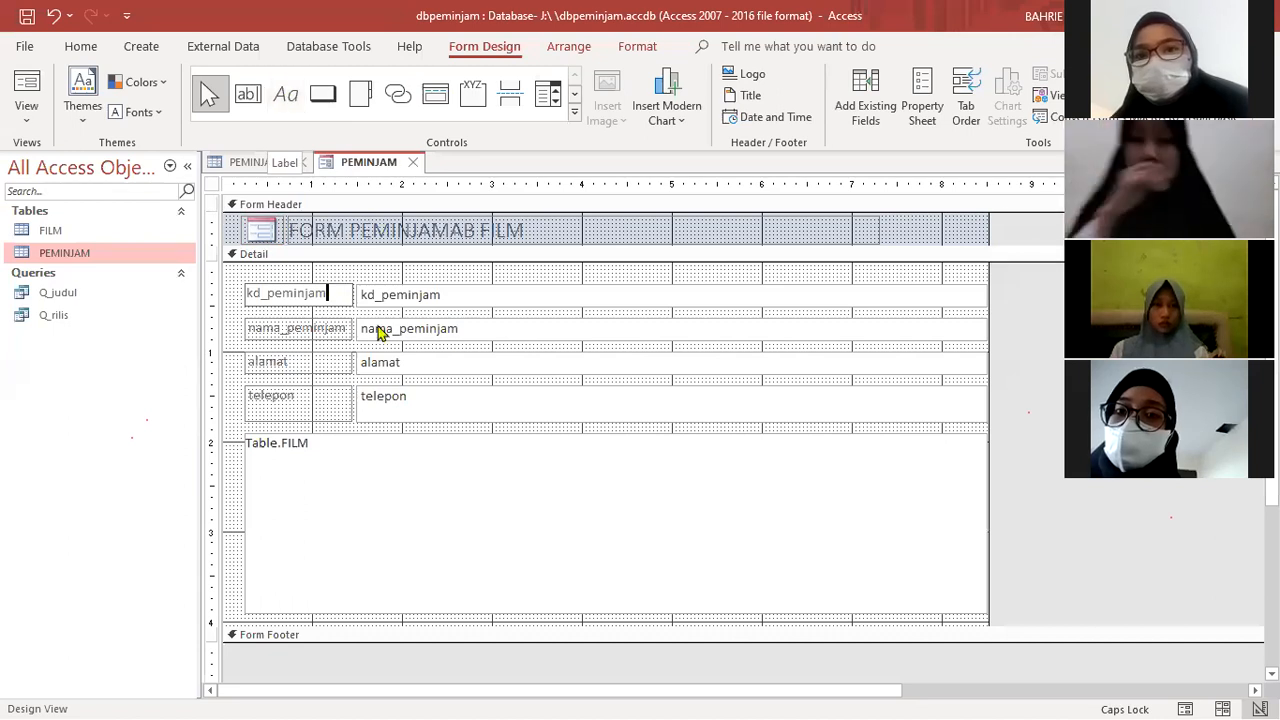
- Compare the kd_peminjam label with its bound text box in the form's Detail section
click(449, 297)
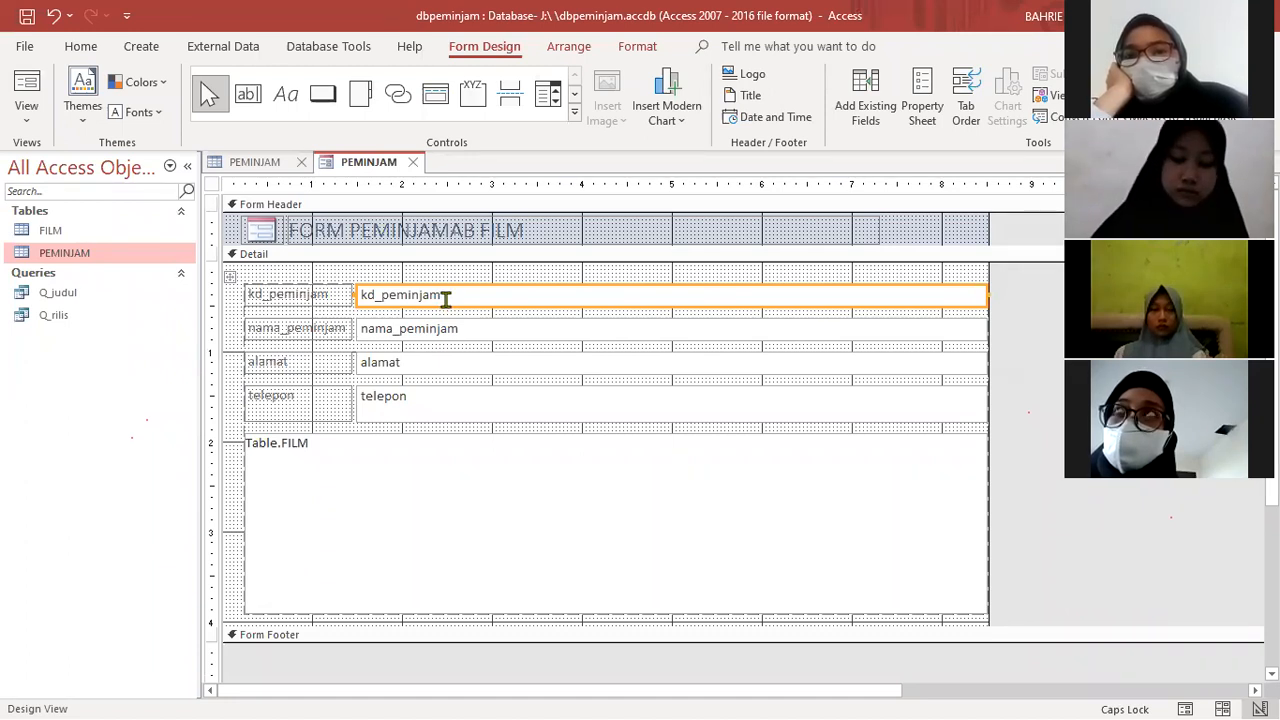
click(300, 293)
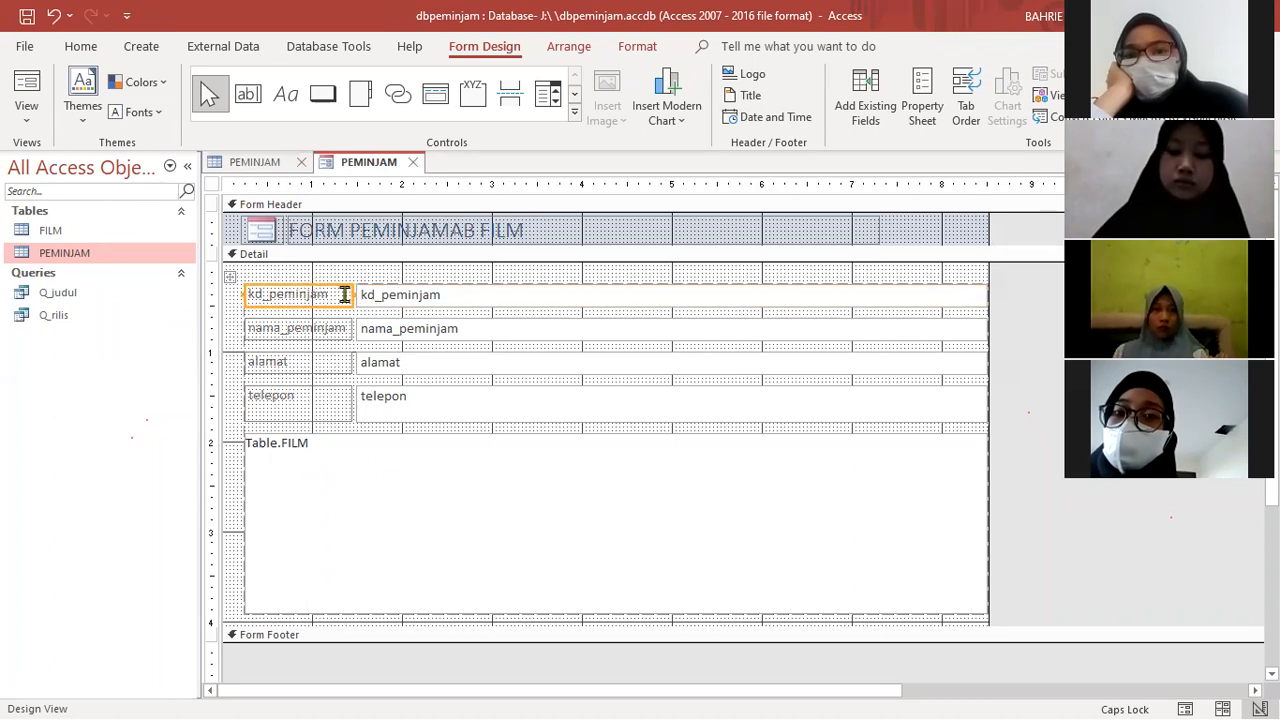
click(327, 292)
drag(330, 293, 230, 292)
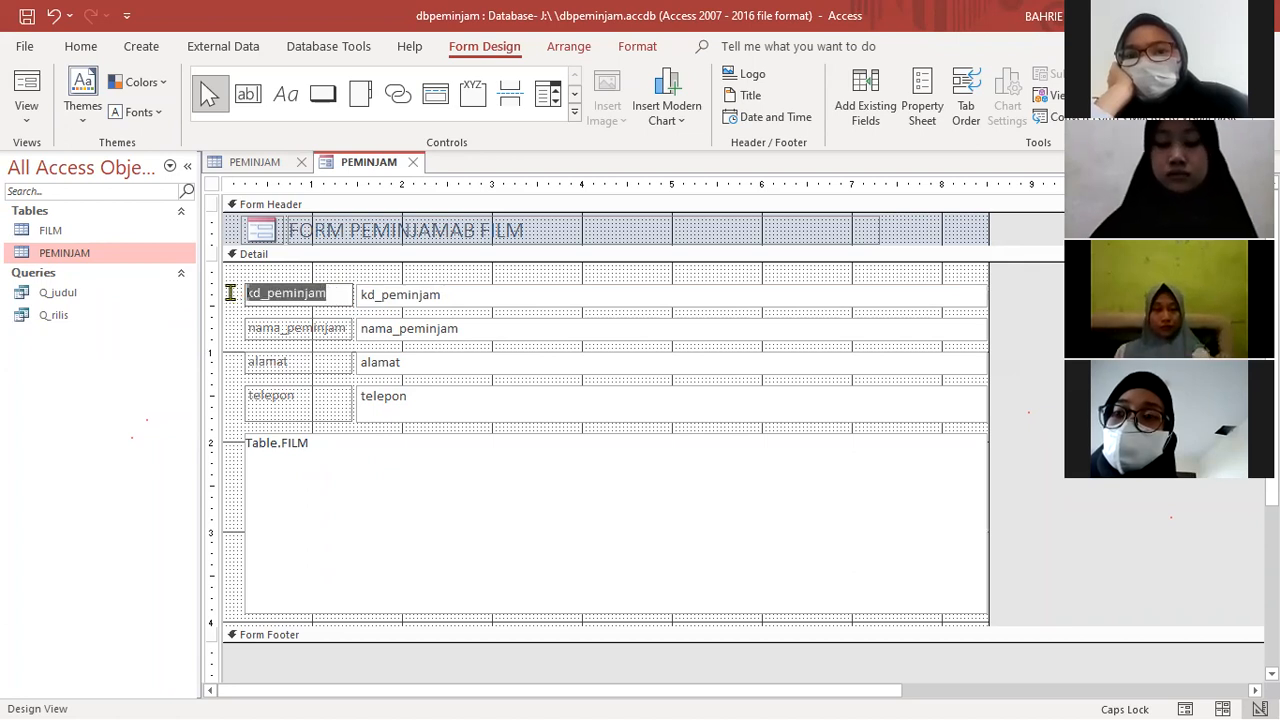
click(451, 296)
drag(451, 296, 352, 296)
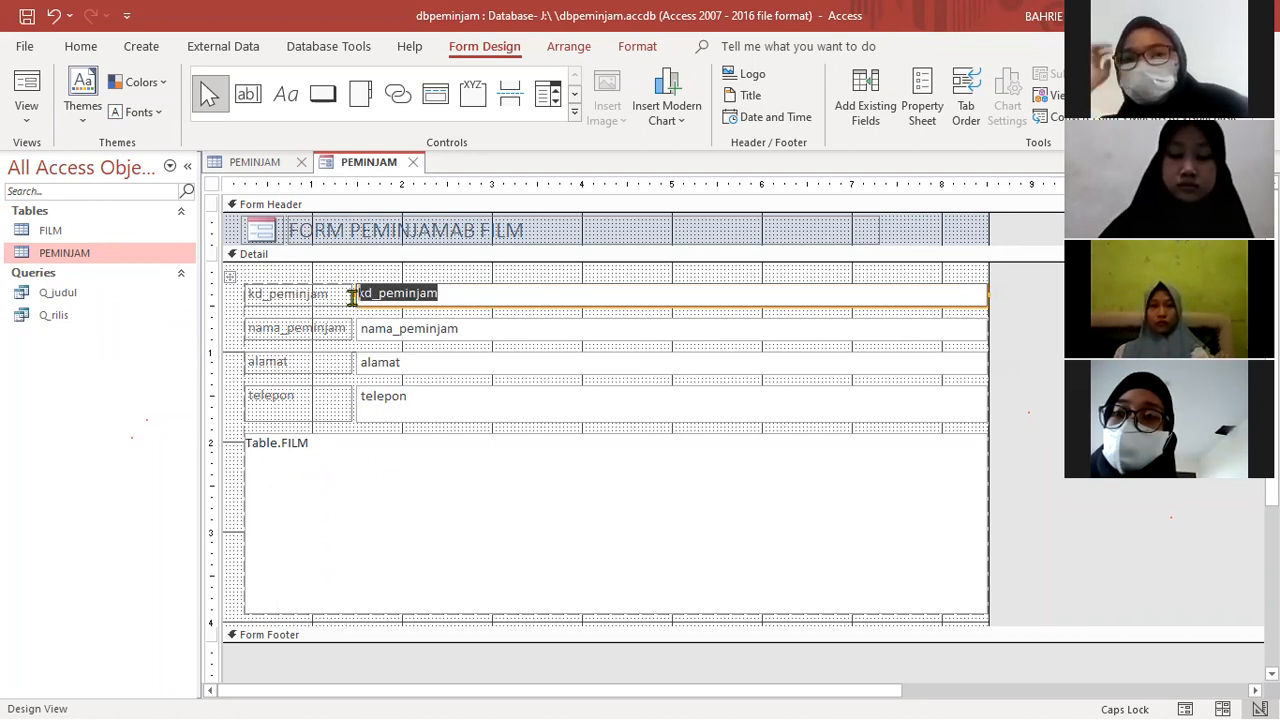
click(446, 297)
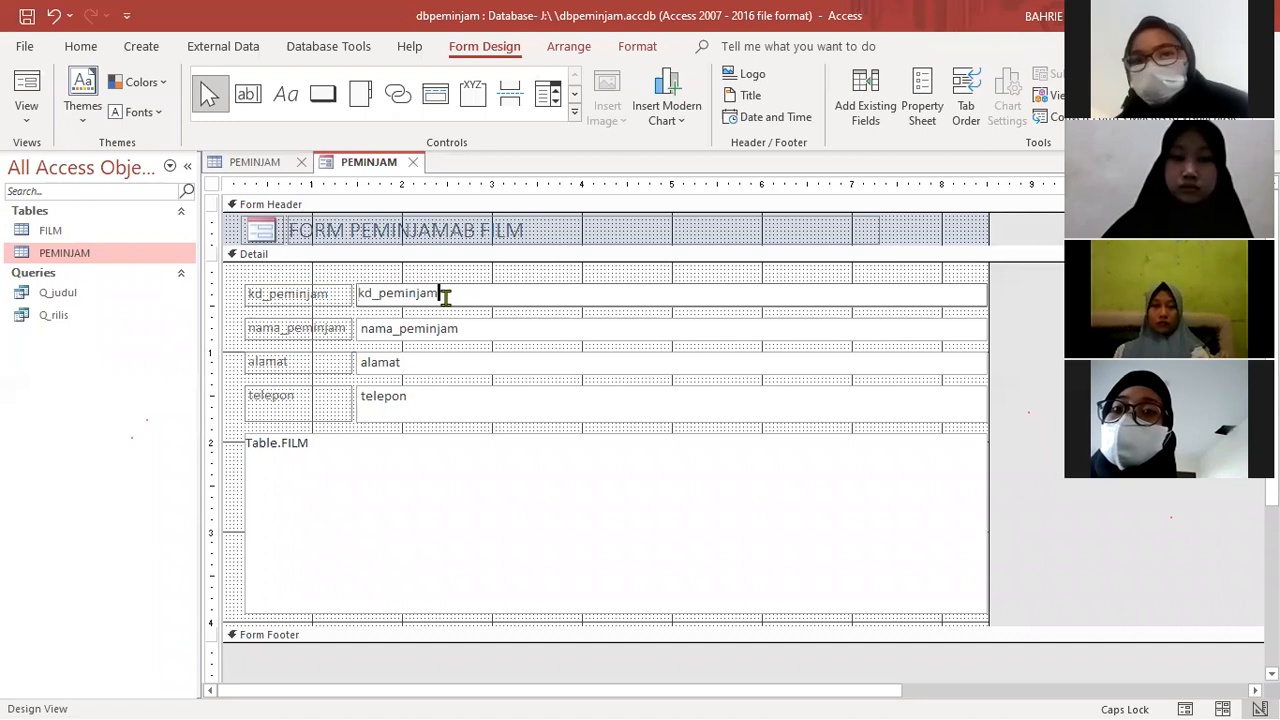
drag(437, 296, 354, 294)
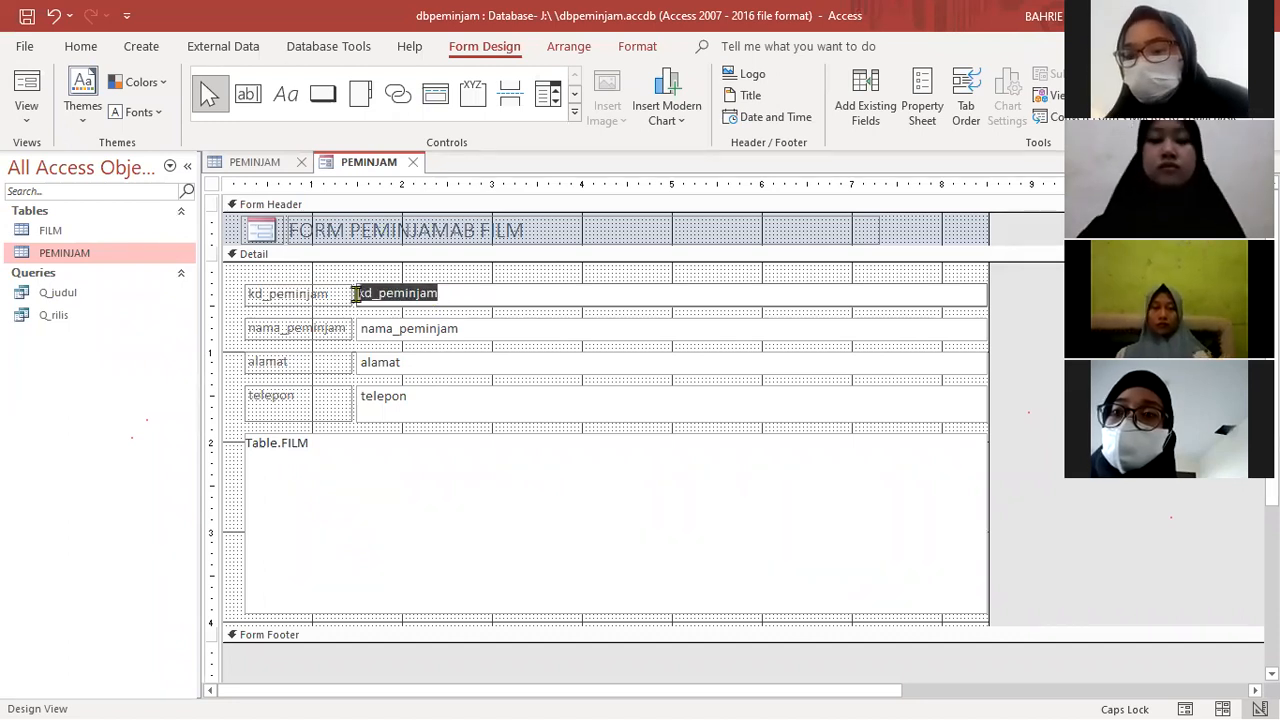
click(334, 294)
click(322, 294)
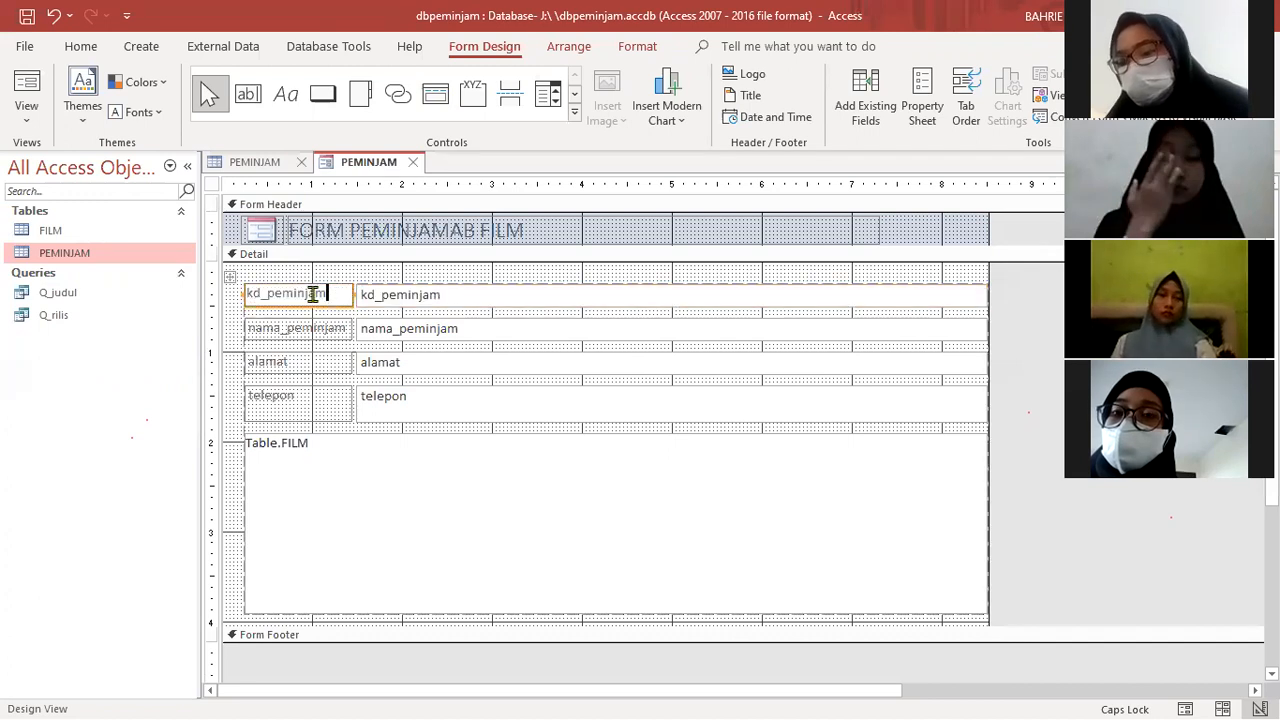
- Change the caption of the kd_peminjam label in the Detail section to kode peminjam
drag(322, 294, 238, 293)
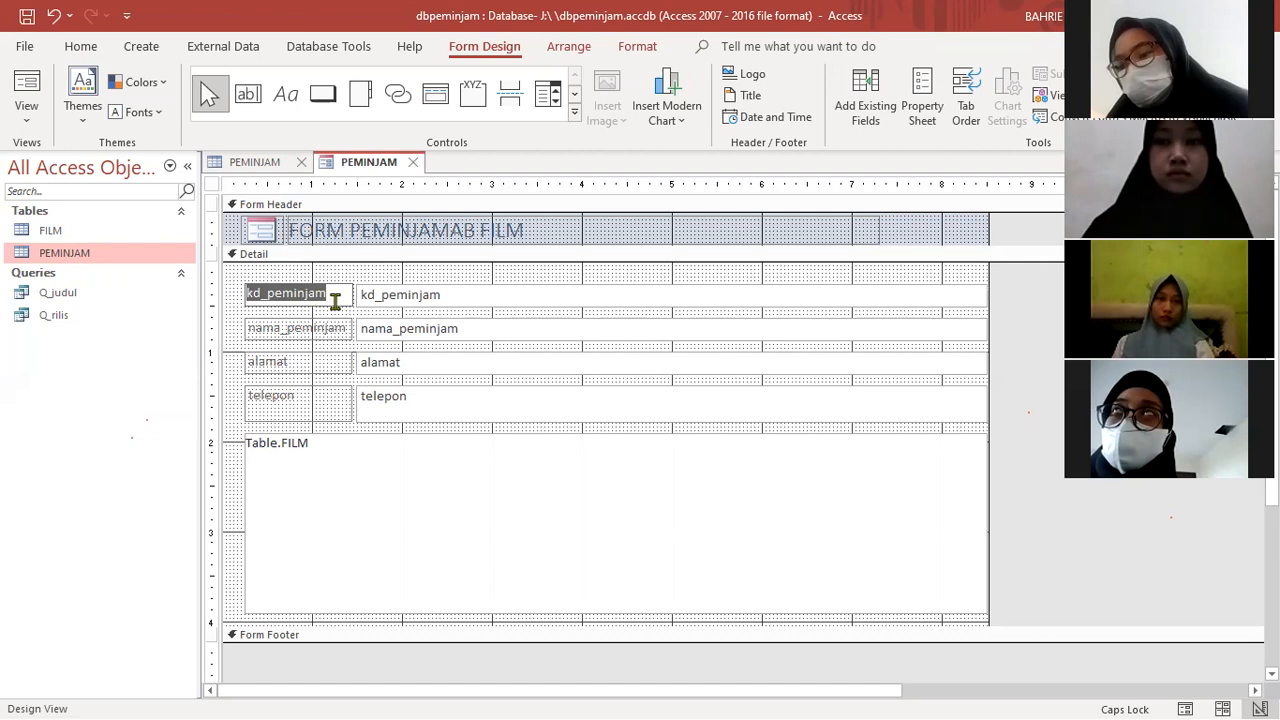
text(ko)
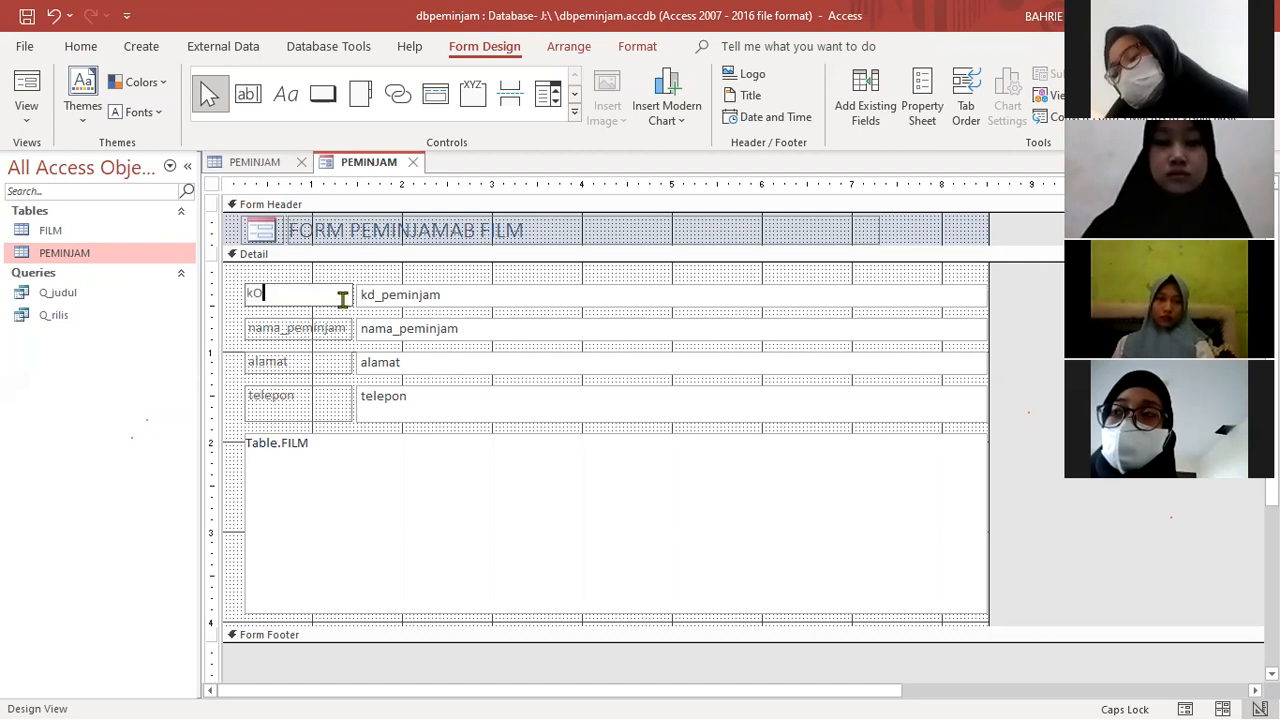
key(Caps_Lock)
text(kode)
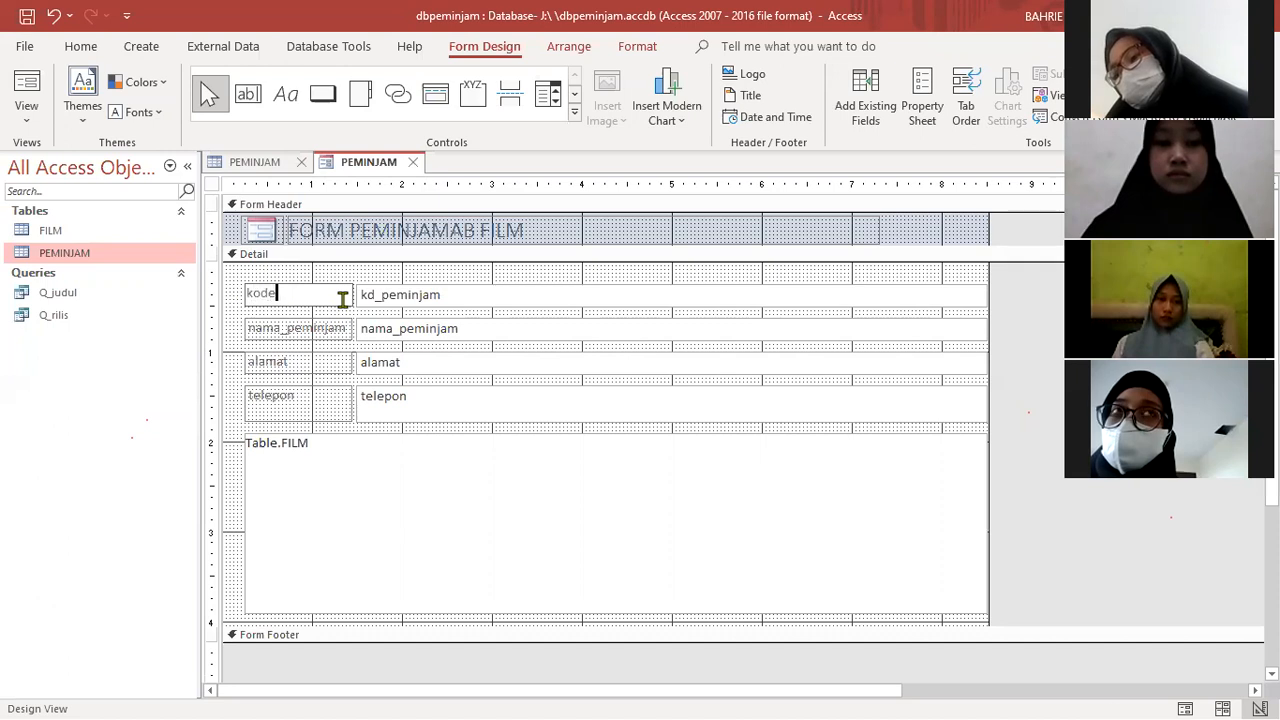
text( peminjam)
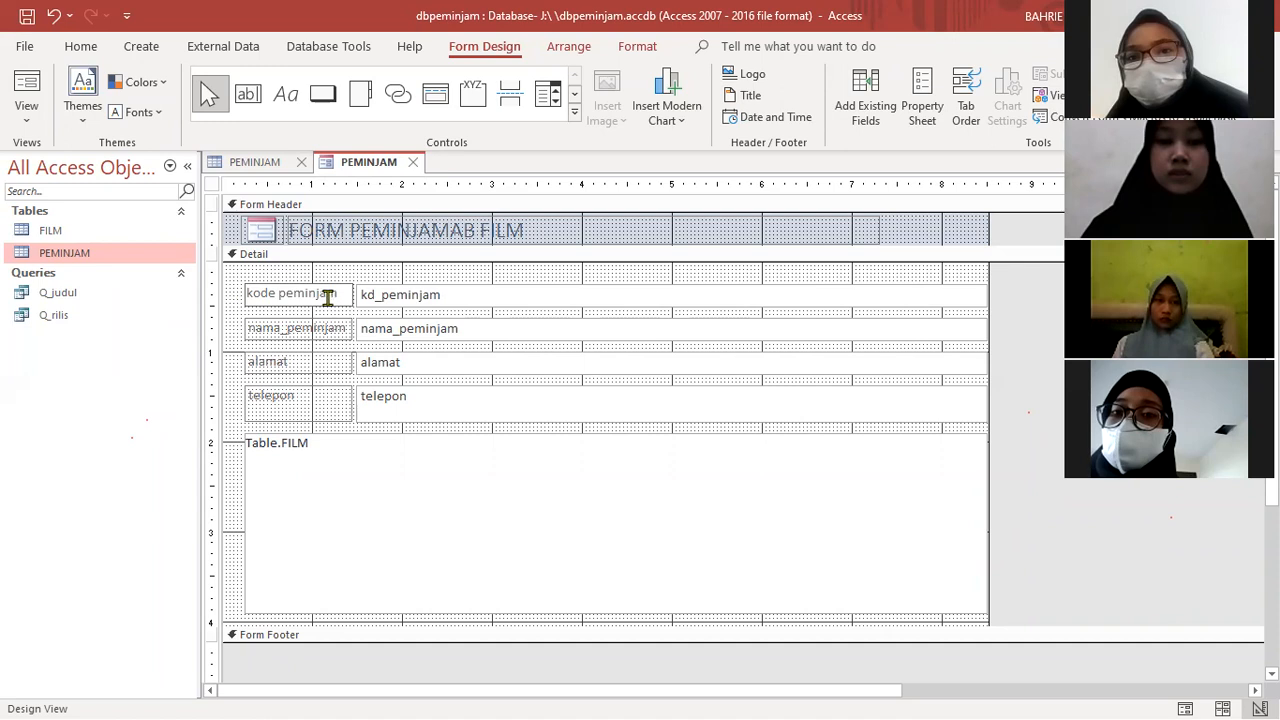
- Change the nama_peminjam label's caption to nama peminjam and the telepon label's caption to Nomor telepon
click(285, 330)
click(287, 332)
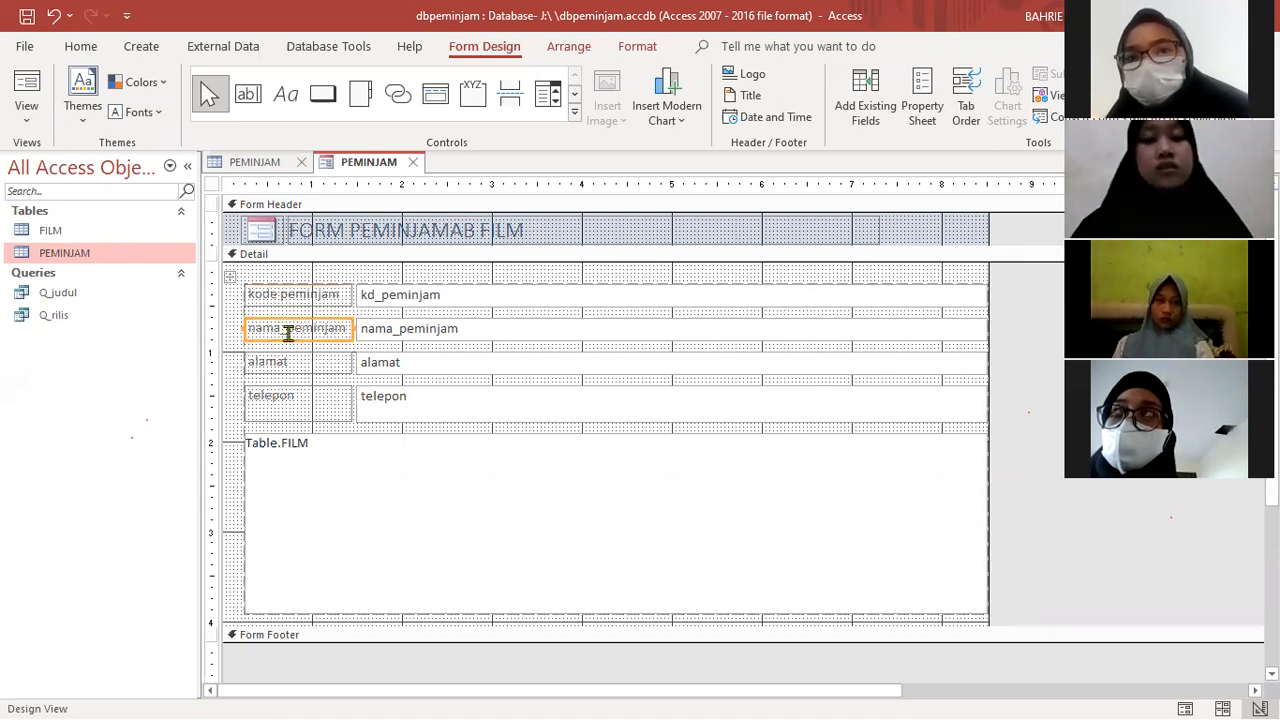
click(290, 343)
key(BackSpace)
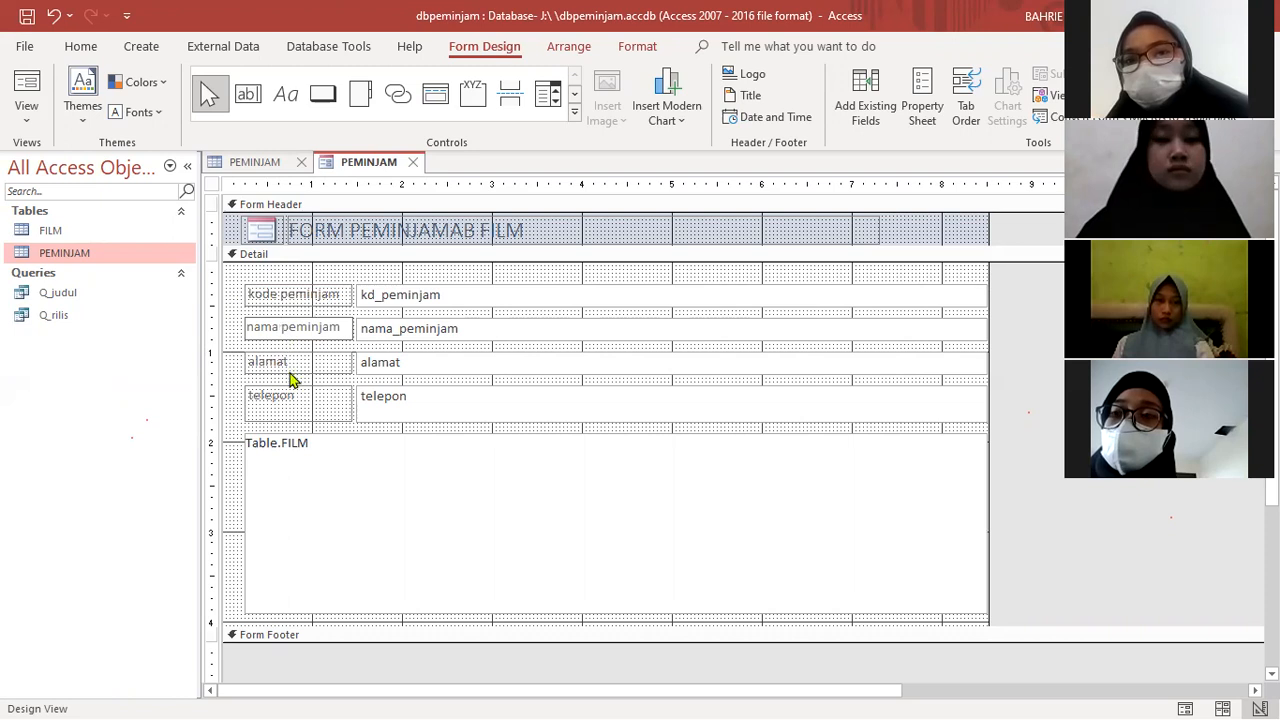
click(256, 408)
click(258, 412)
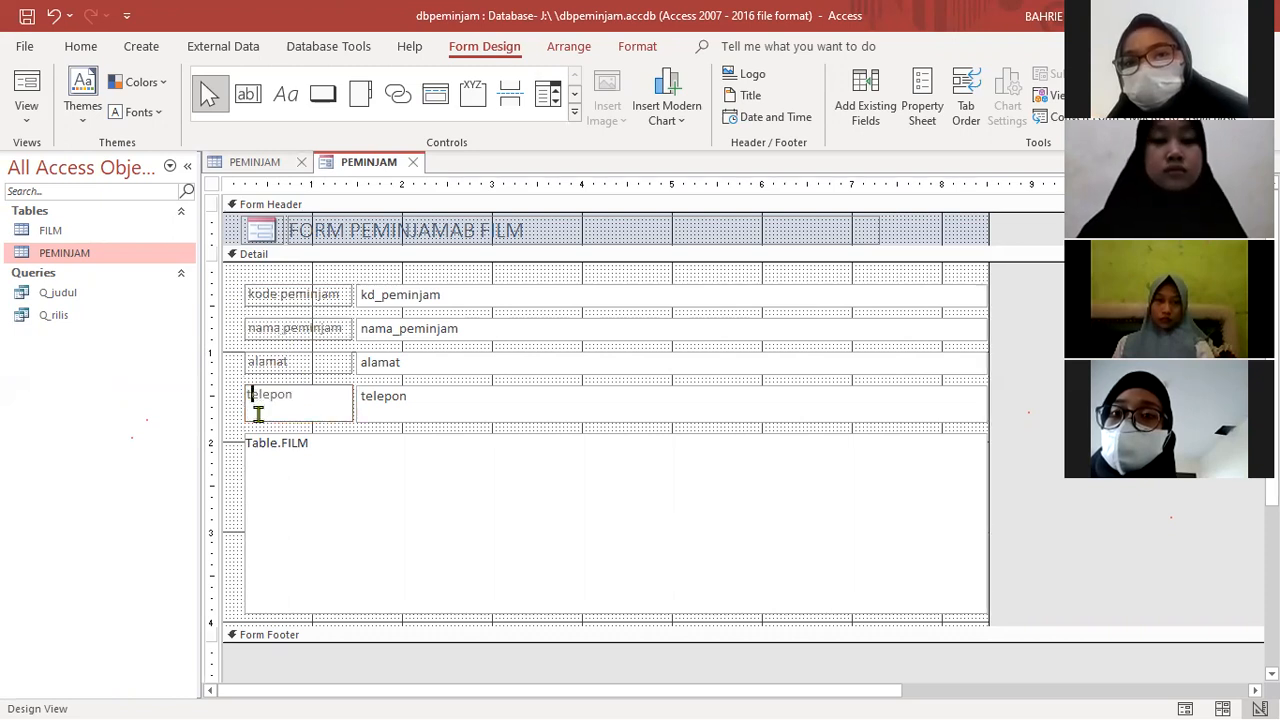
text(Nomor)
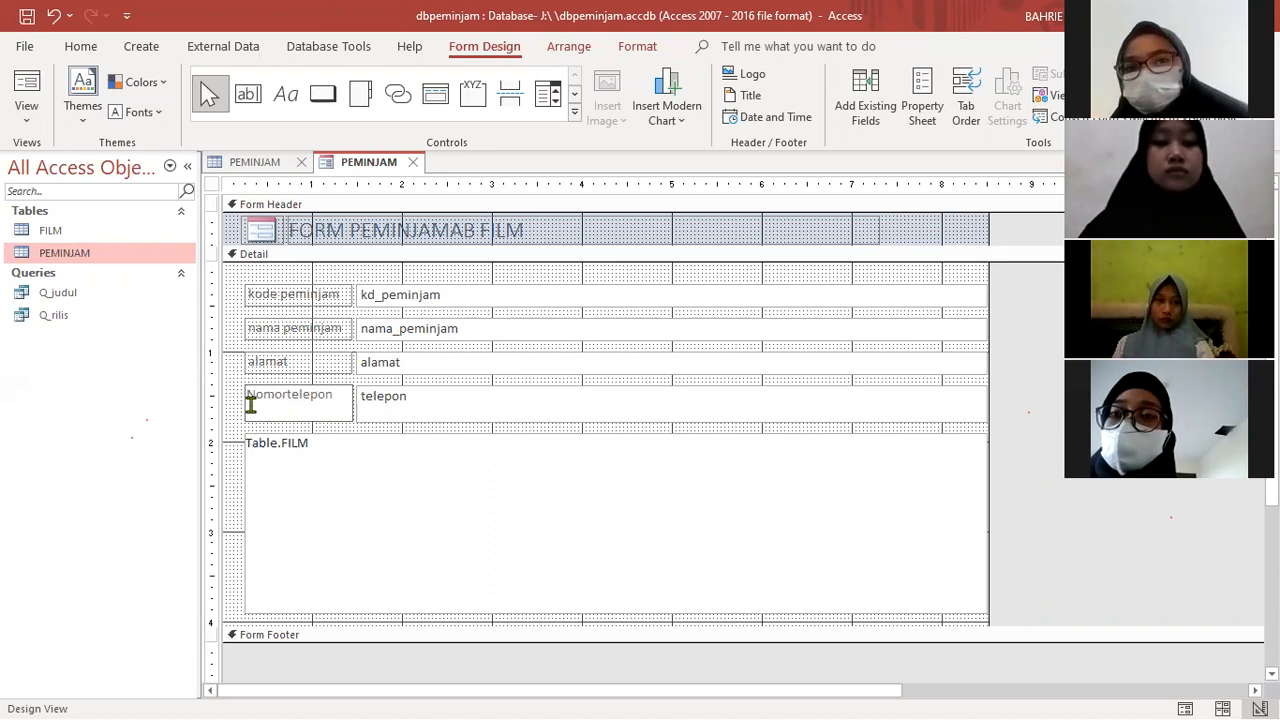
- Widen the form to about 11 inches and narrow the Detail text boxes and FILM subform to end at about 4.25 inches
click(488, 294)
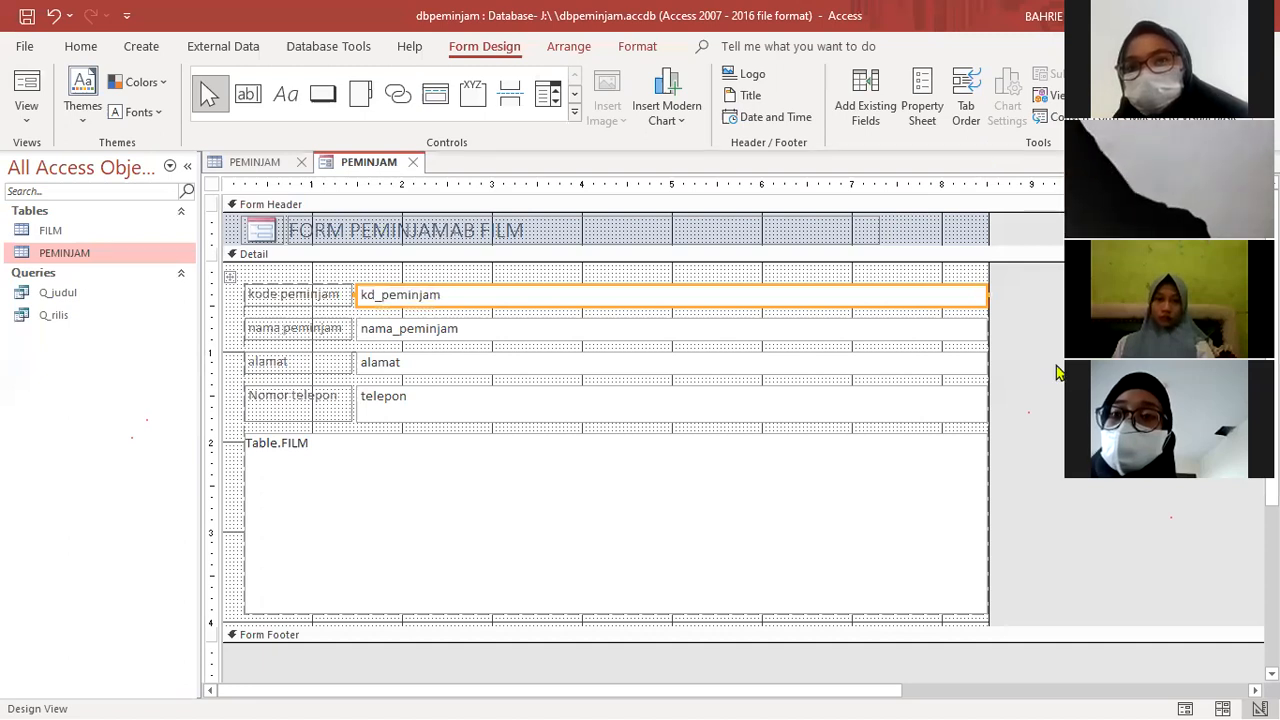
drag(986, 291, 1208, 293)
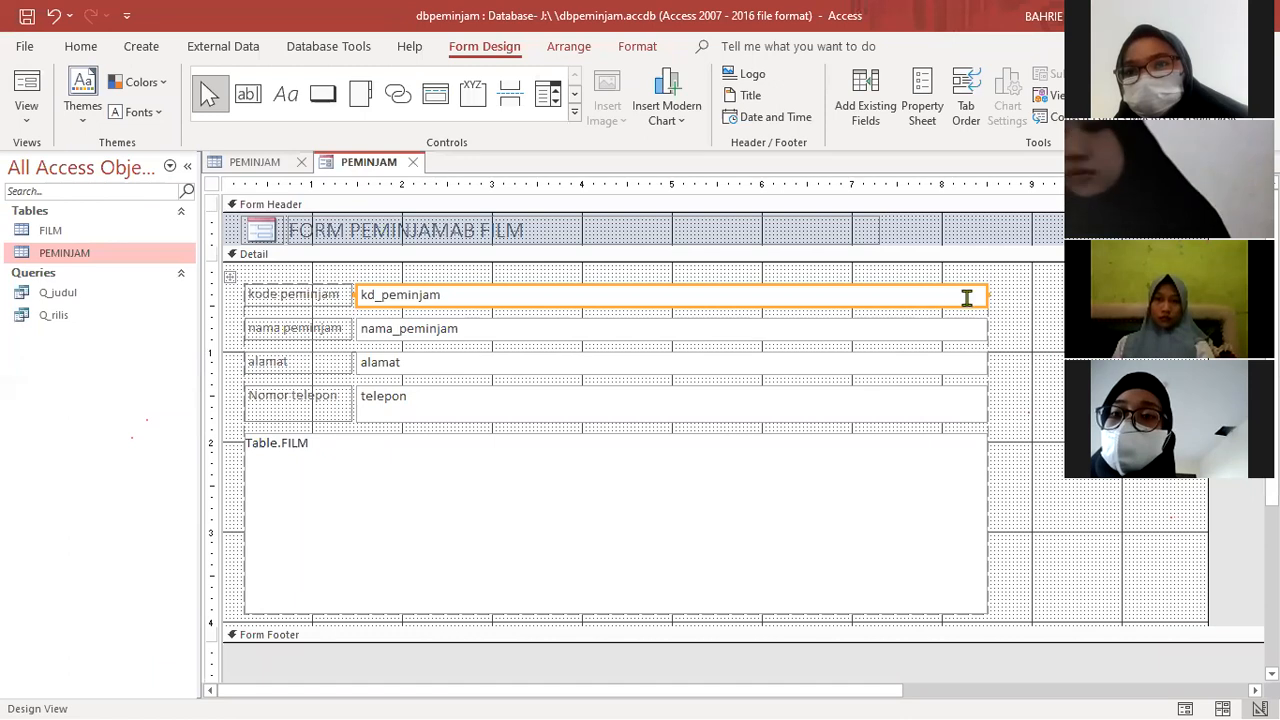
drag(988, 296, 606, 297)
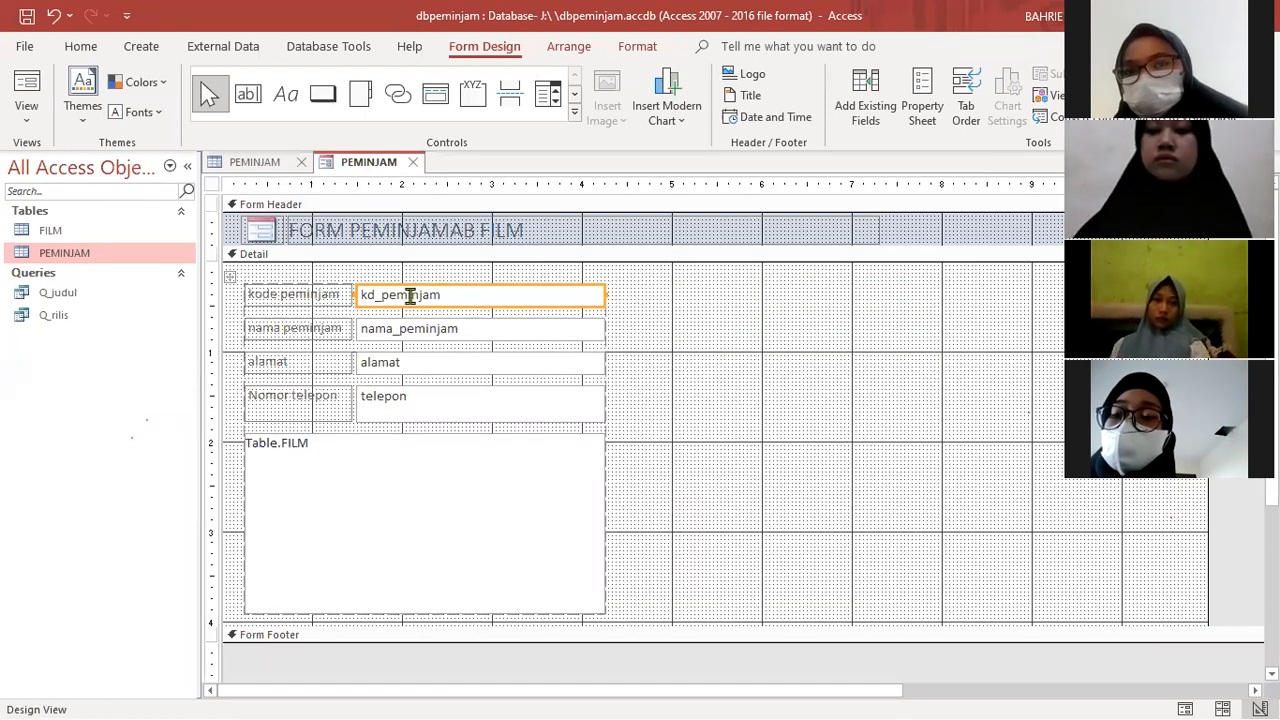
- Try to detach the kd_peminjam text box from the shared layout by giving it a Stacked layout
click(445, 292)
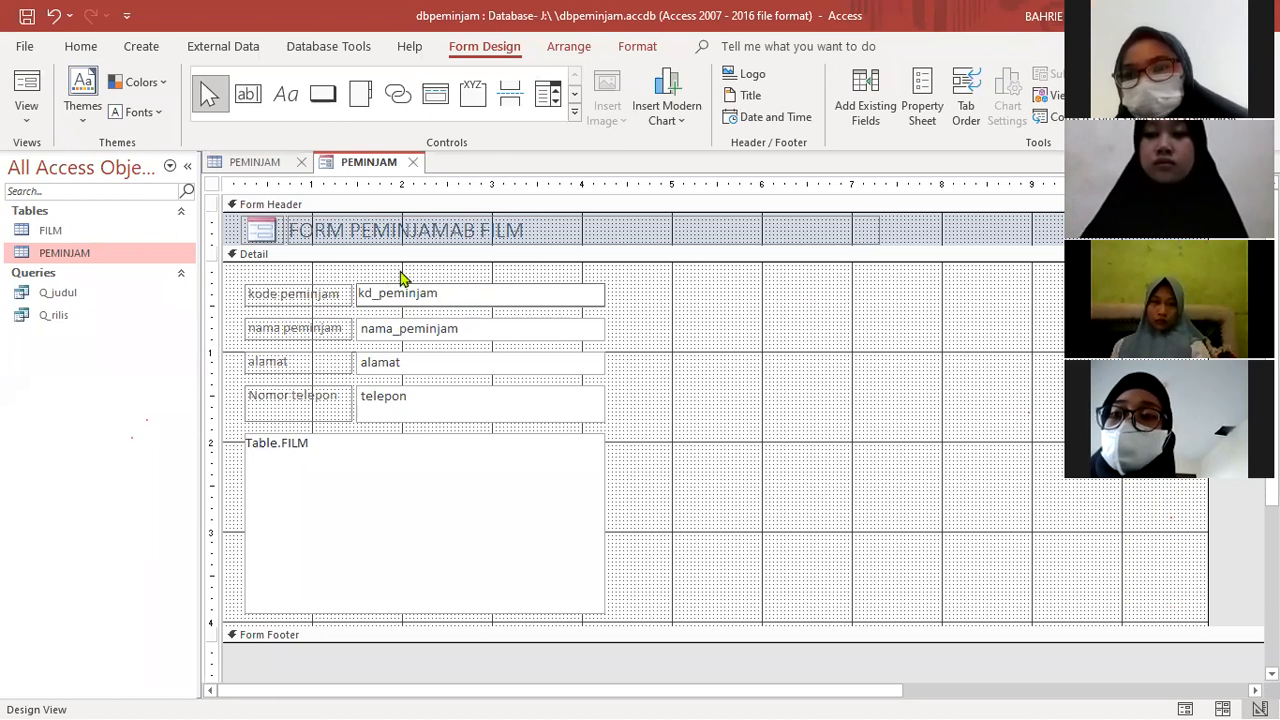
click(444, 307)
right_click(446, 308)
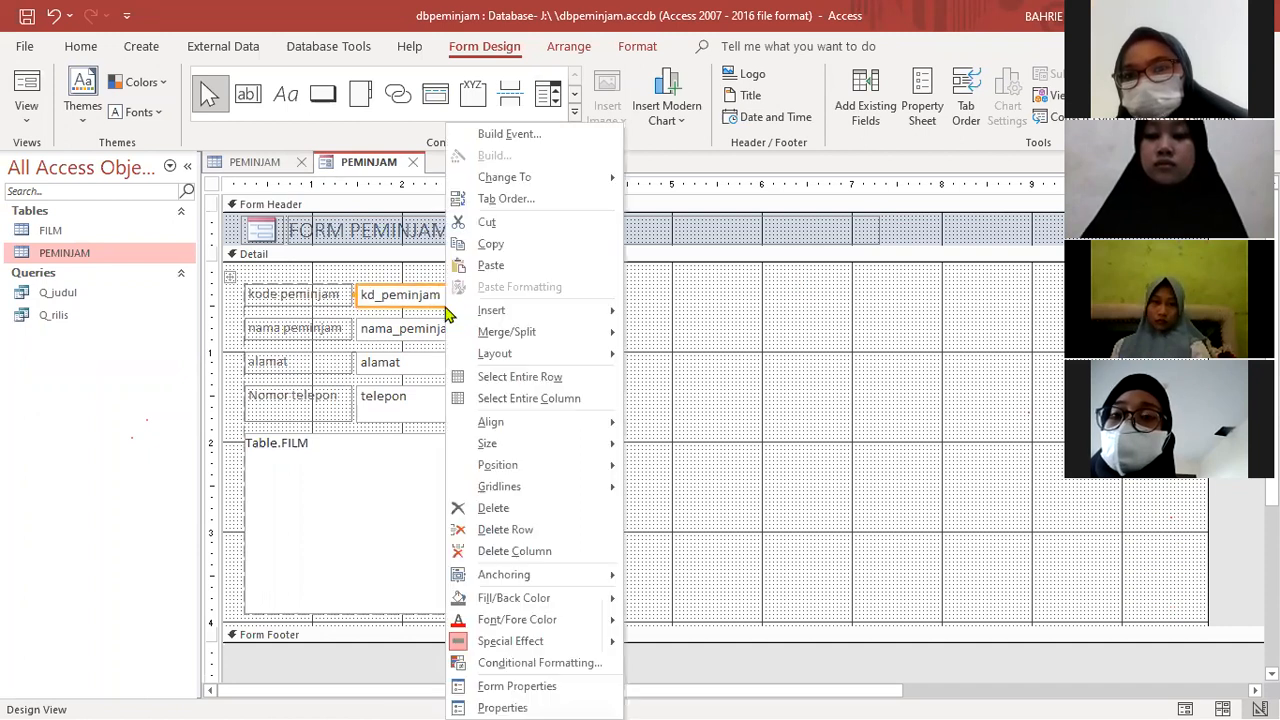
mouse_move(485, 357)
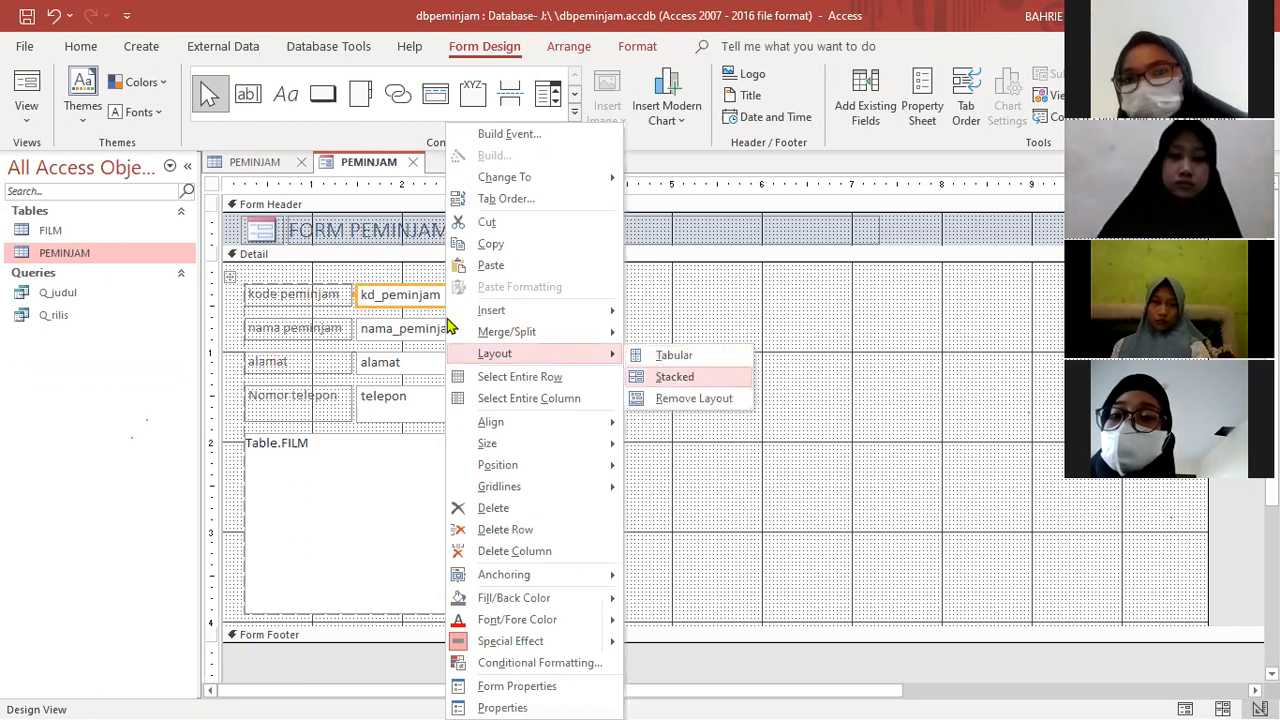
click(675, 380)
drag(410, 277, 443, 290)
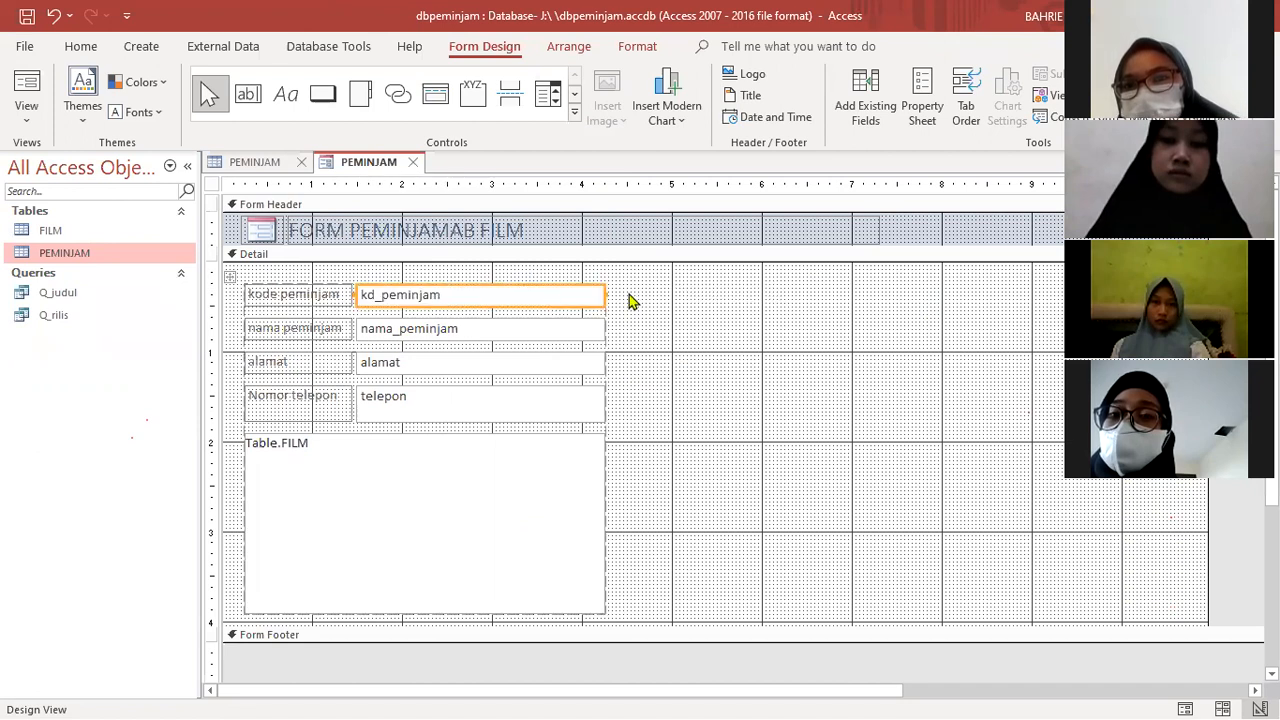
- Try a Stacked layout on the entire column of text boxes including the FILM subform, and undo the changes
click(578, 284)
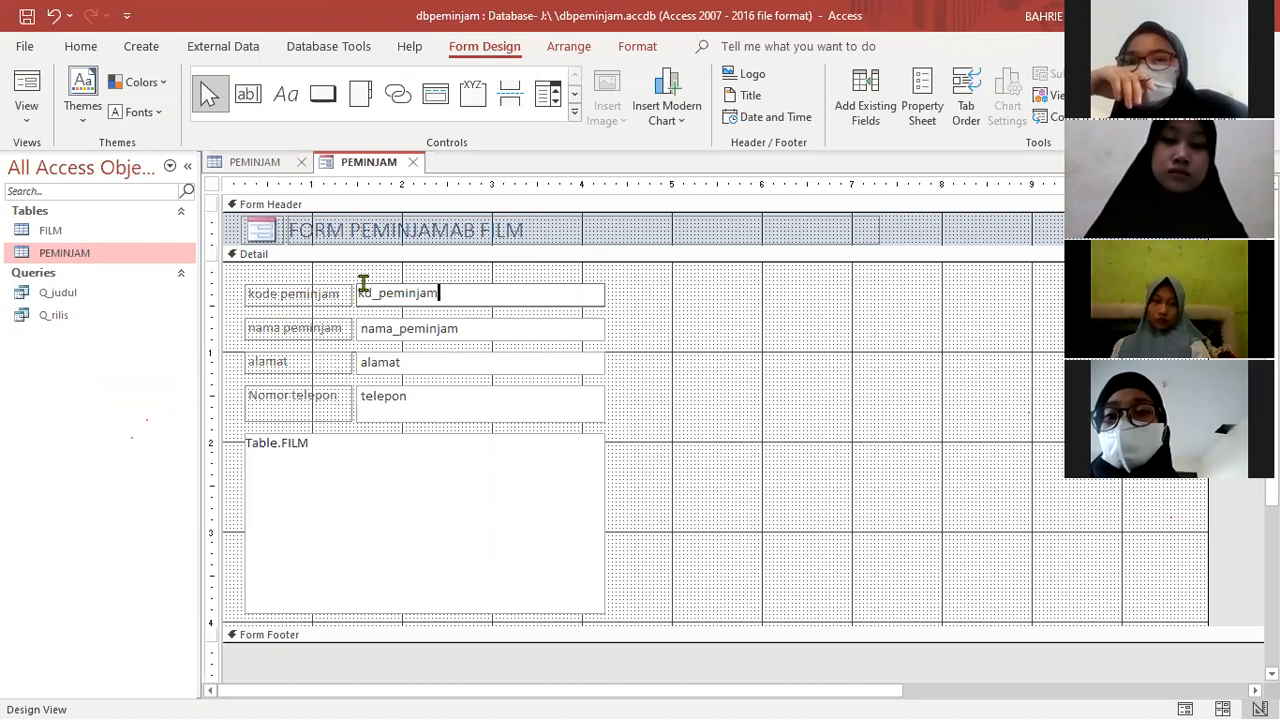
click(366, 281)
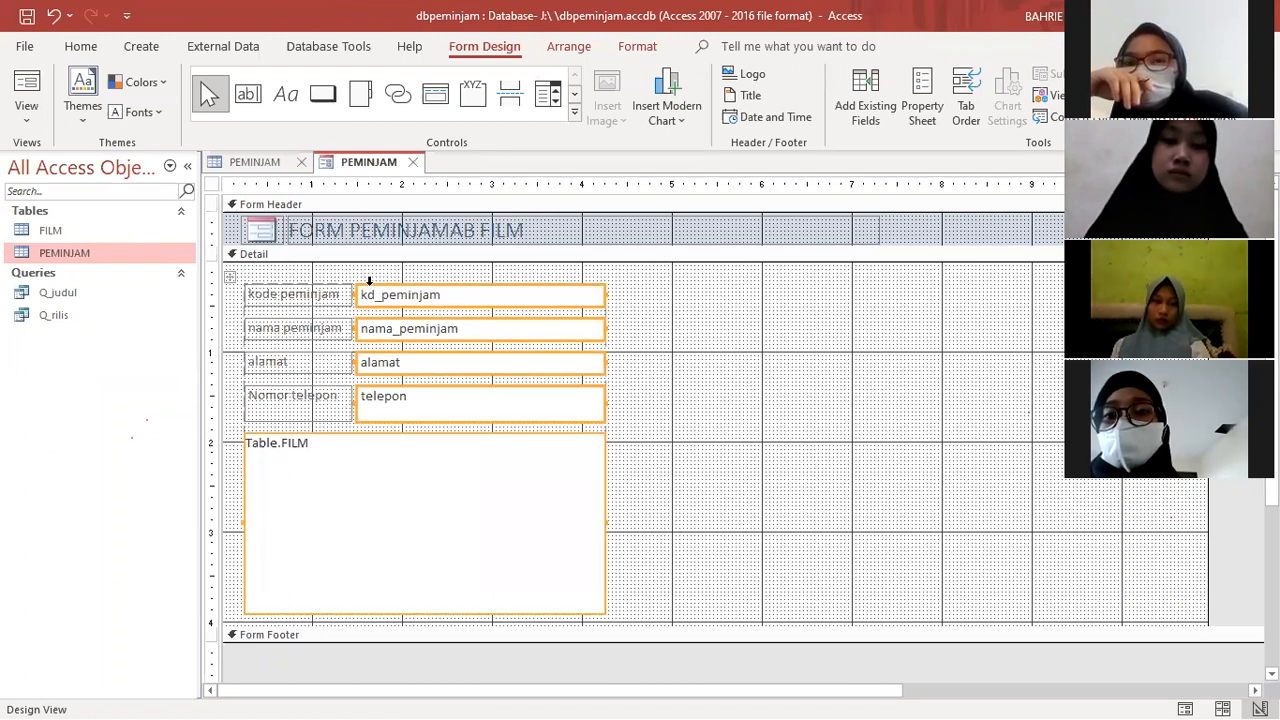
right_click(369, 281)
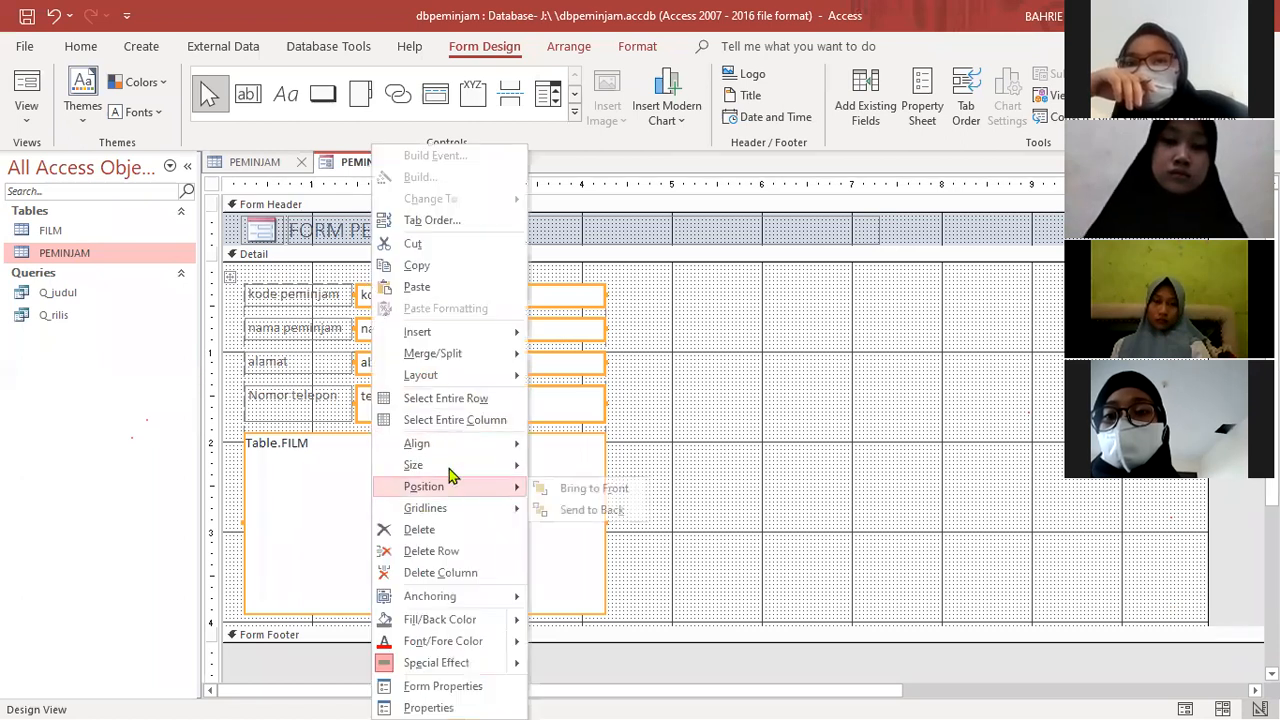
mouse_move(451, 380)
click(580, 398)
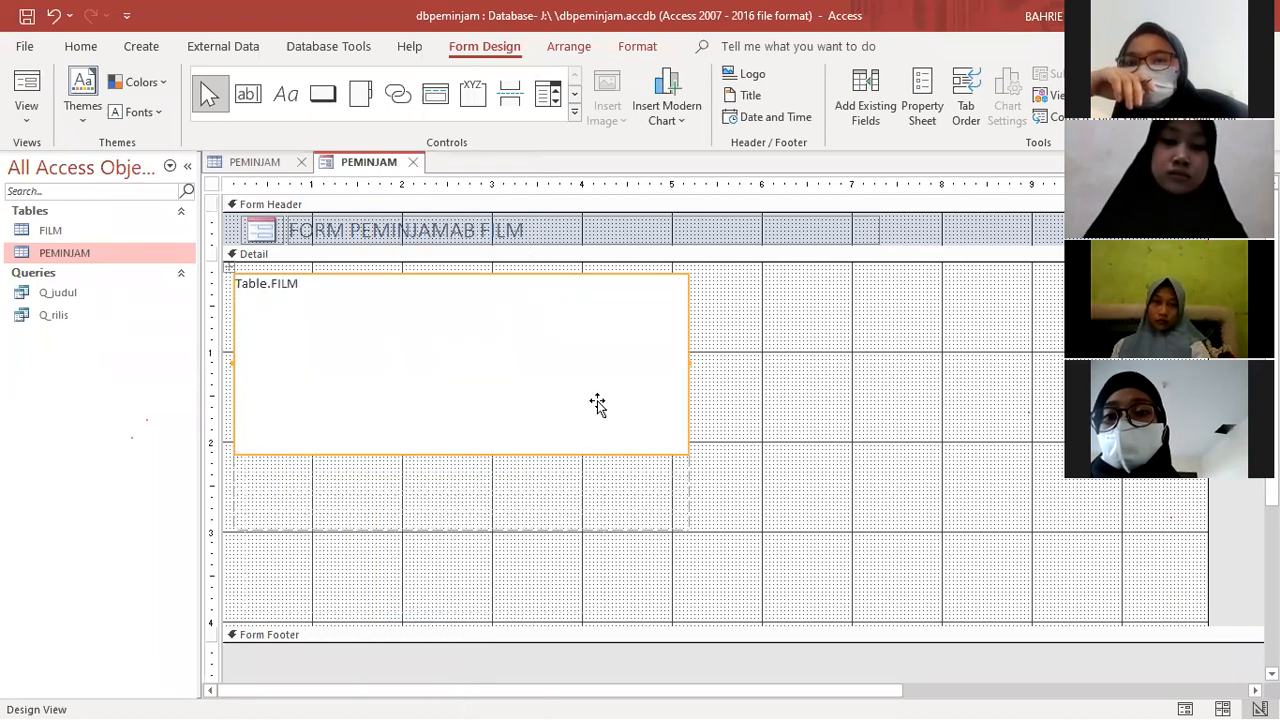
drag(556, 285, 573, 342)
drag(588, 280, 801, 321)
key(ctrl+z)
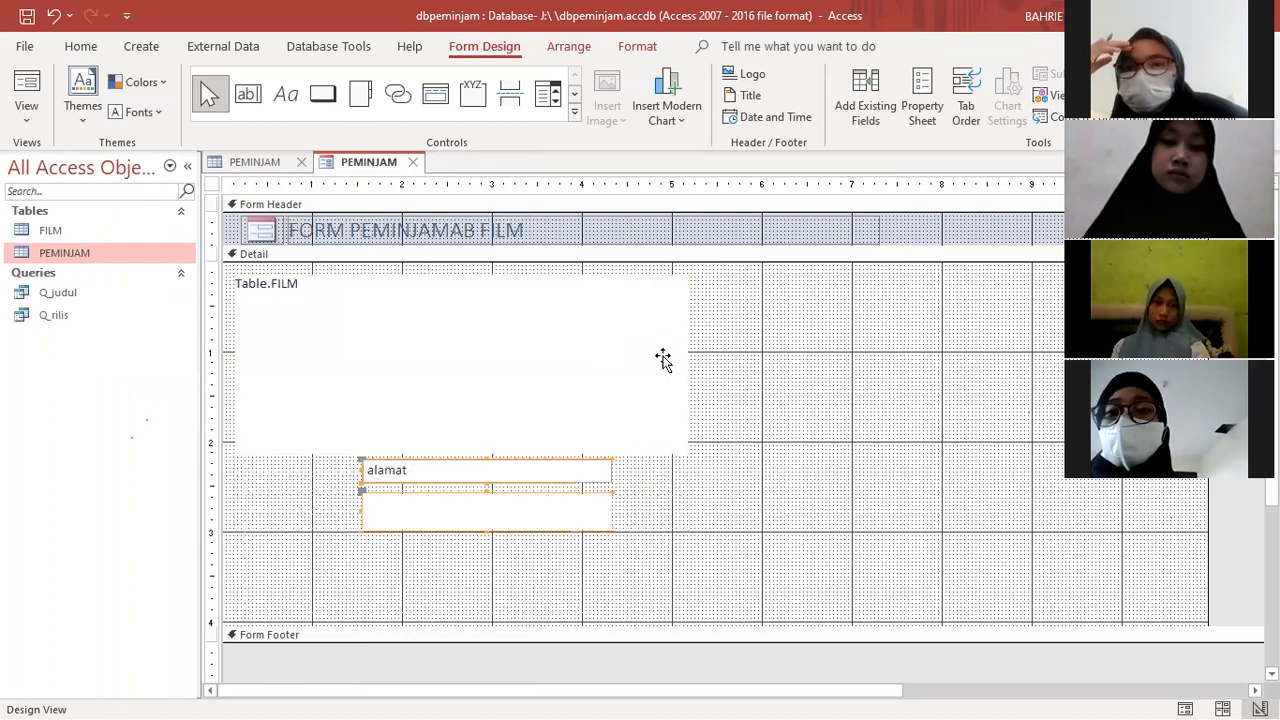
key(ctrl+z)
key(ctrl+z)
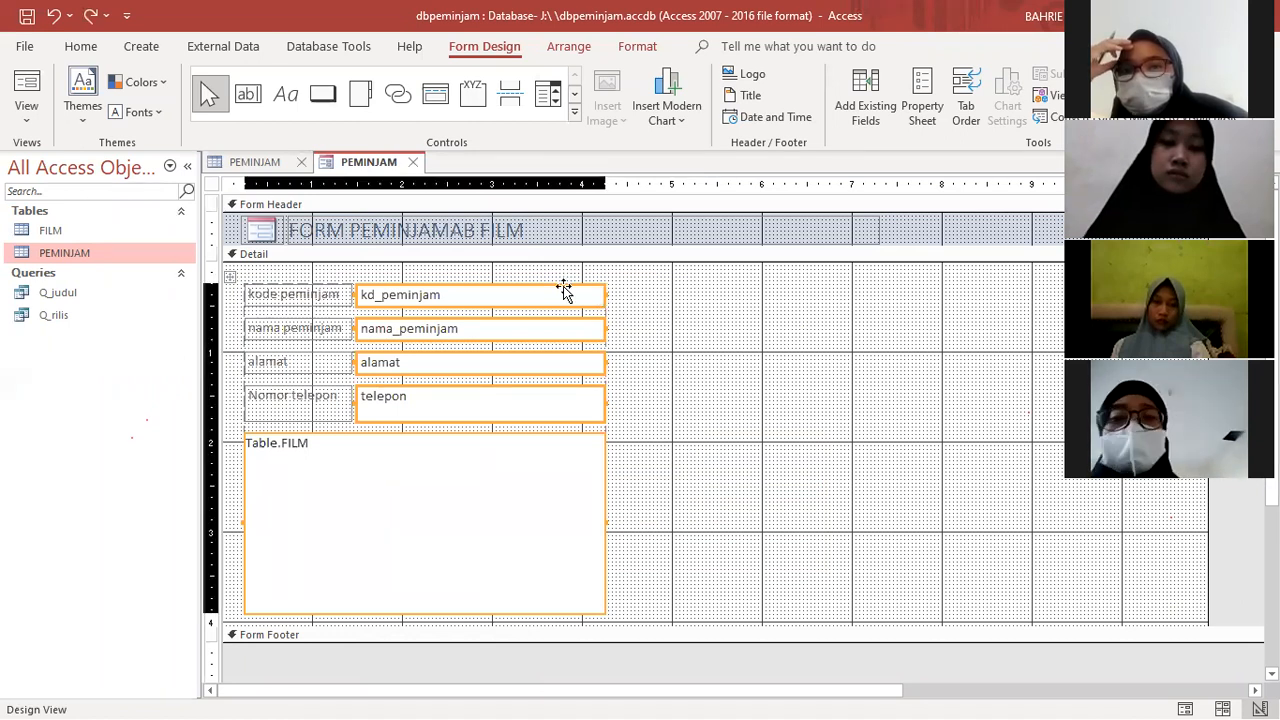
- Apply a Stacked layout to the kd_peminjam text box alone
click(281, 289)
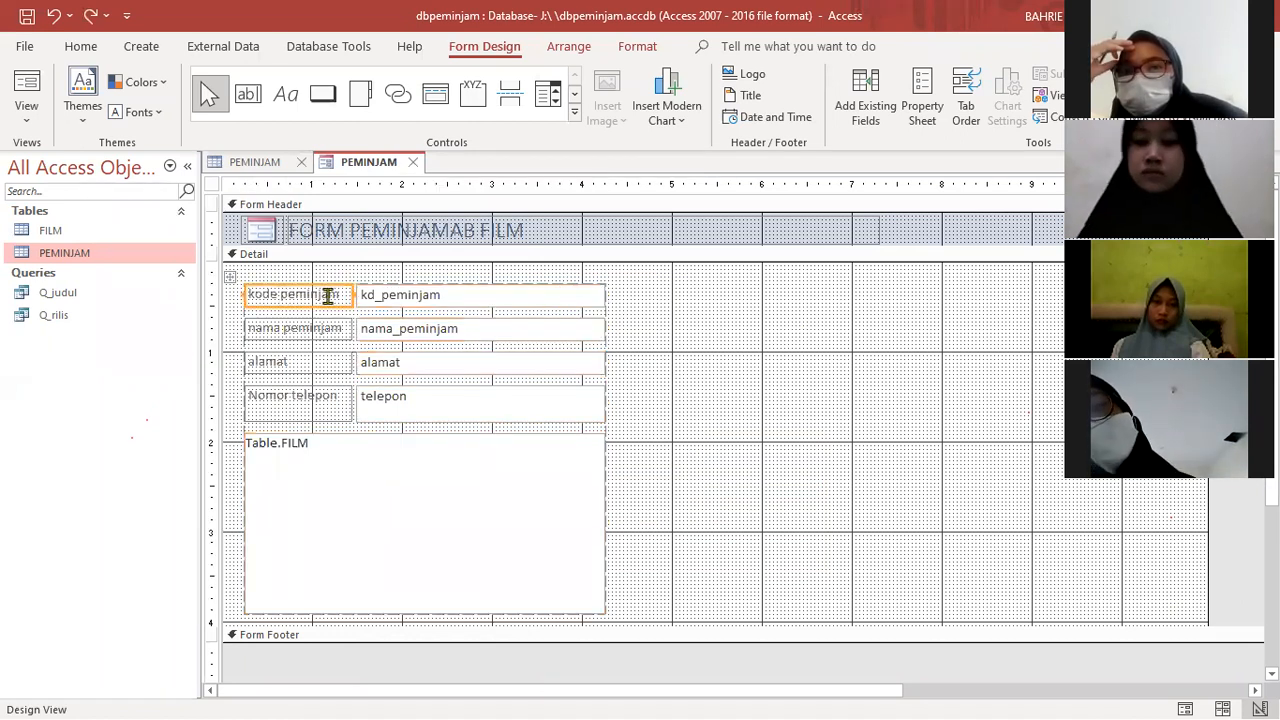
click(374, 290)
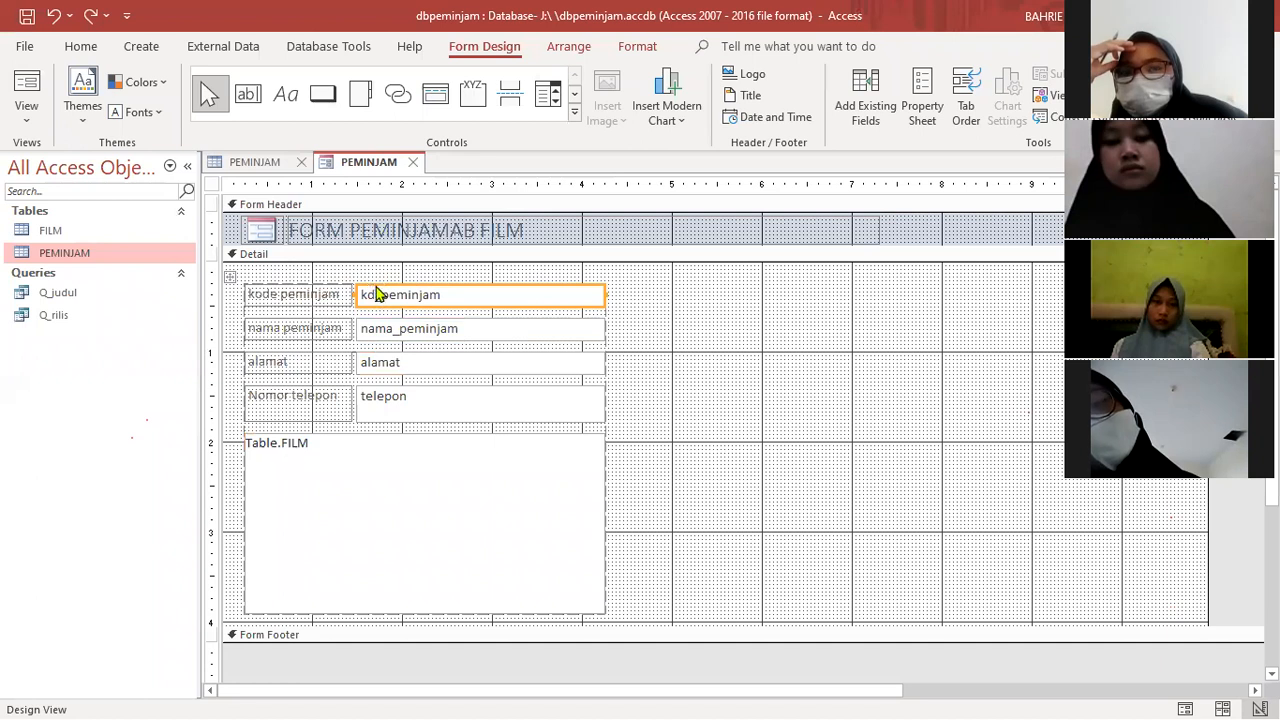
right_click(376, 292)
mouse_move(436, 354)
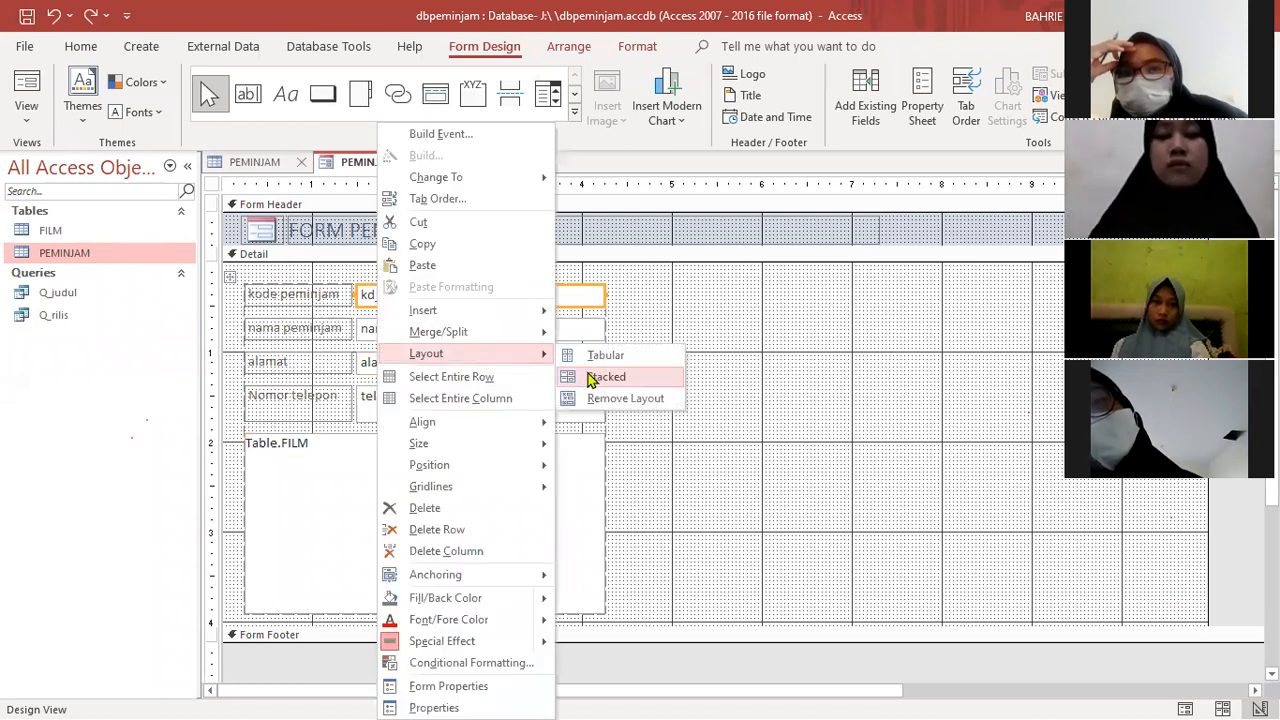
click(591, 378)
- Apply a Stacked layout to the nama_peminjam text box and move it into the empty Detail area, starting at about 5.6 inches
click(449, 329)
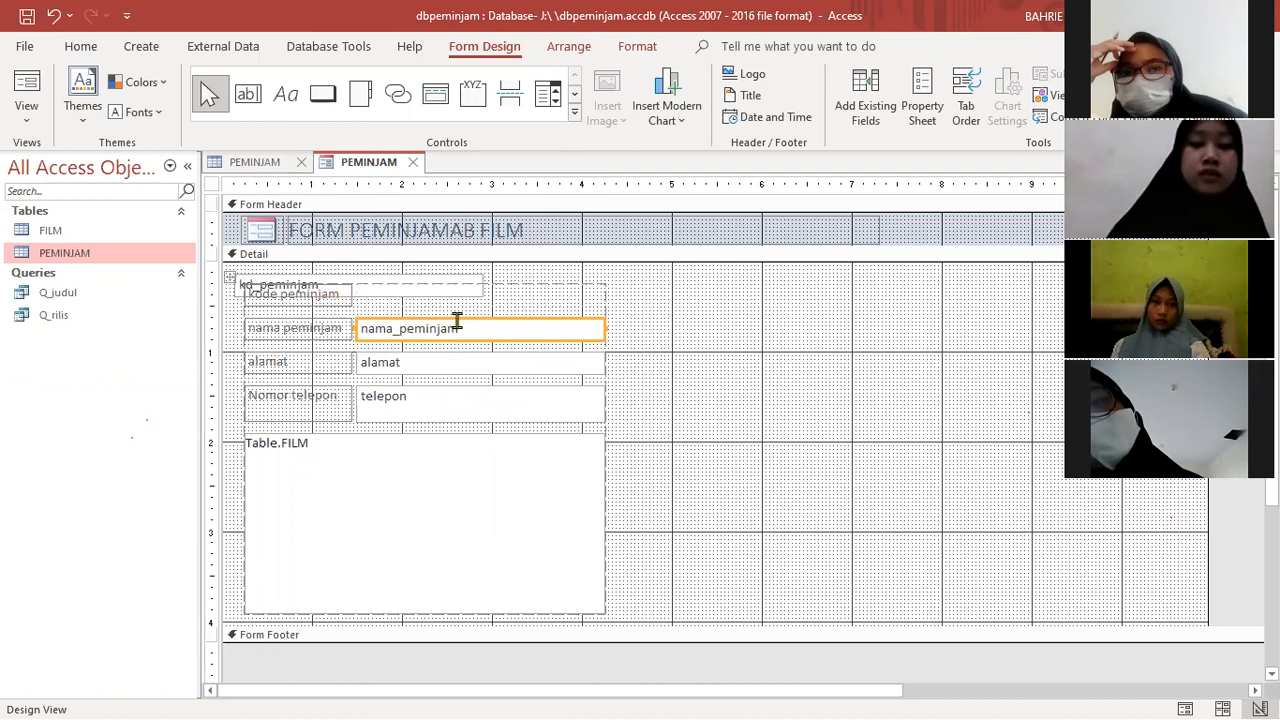
right_click(458, 320)
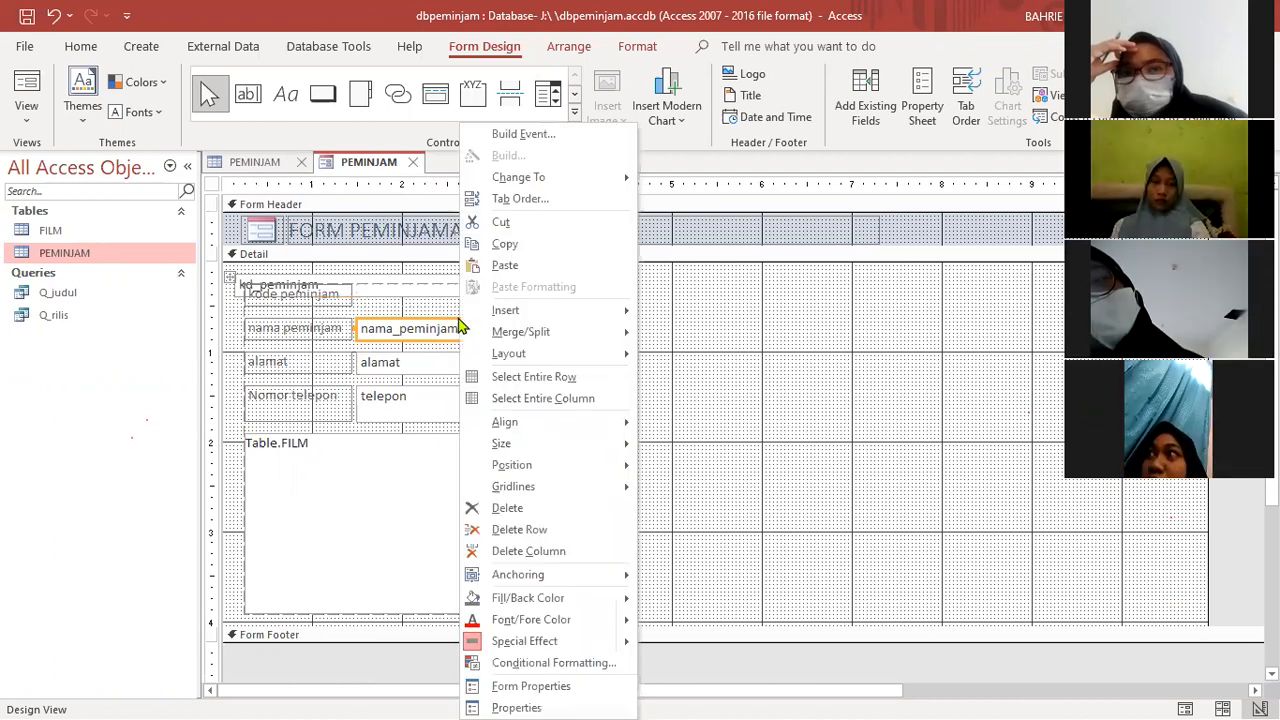
mouse_move(497, 340)
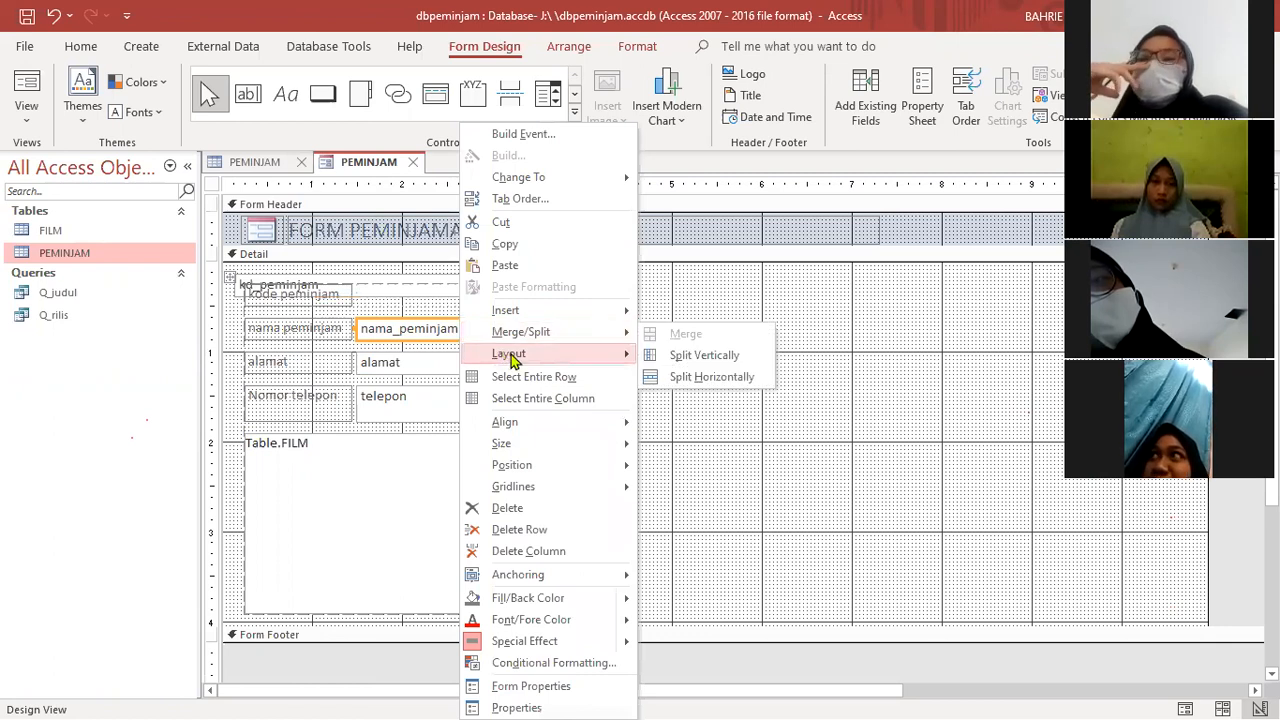
click(690, 378)
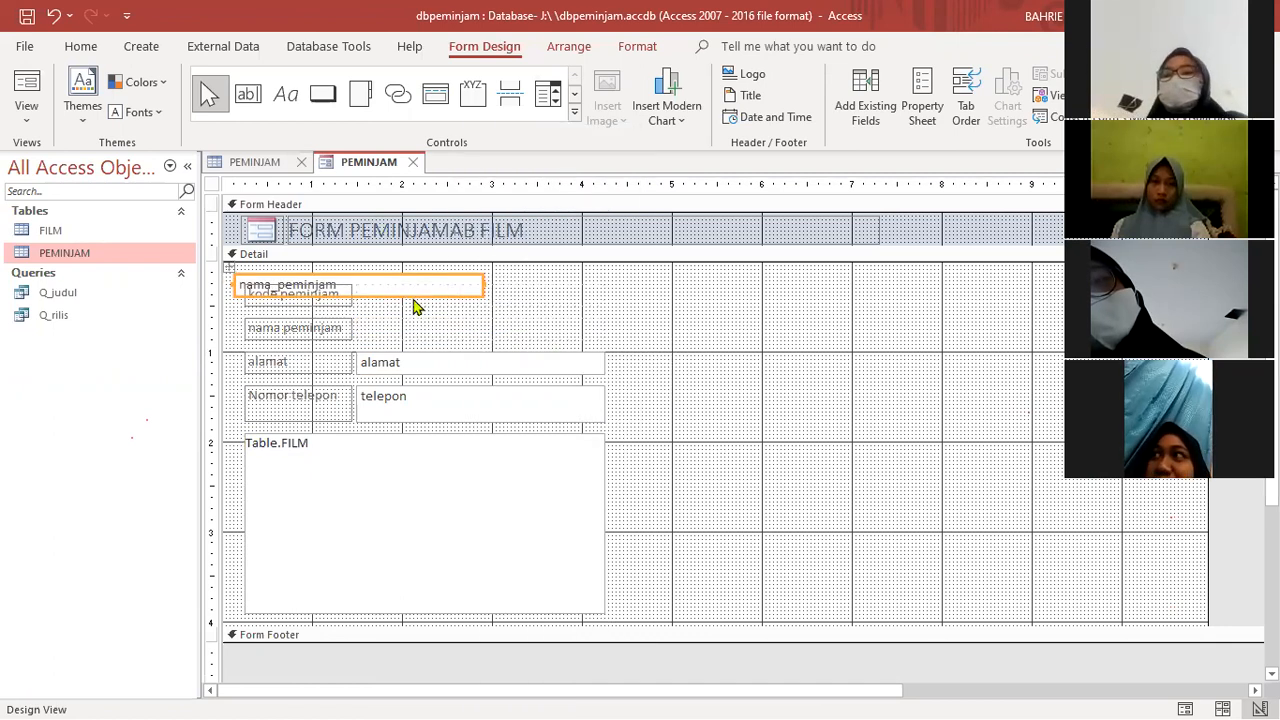
drag(418, 298, 908, 314)
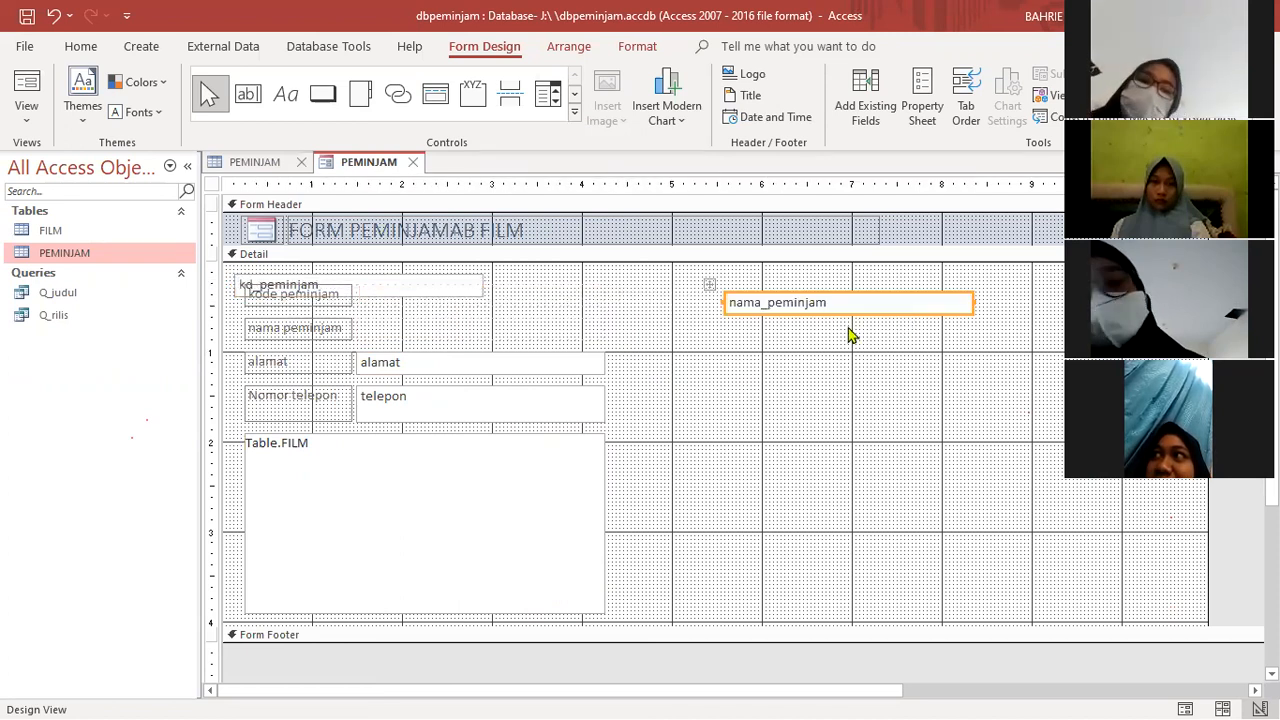
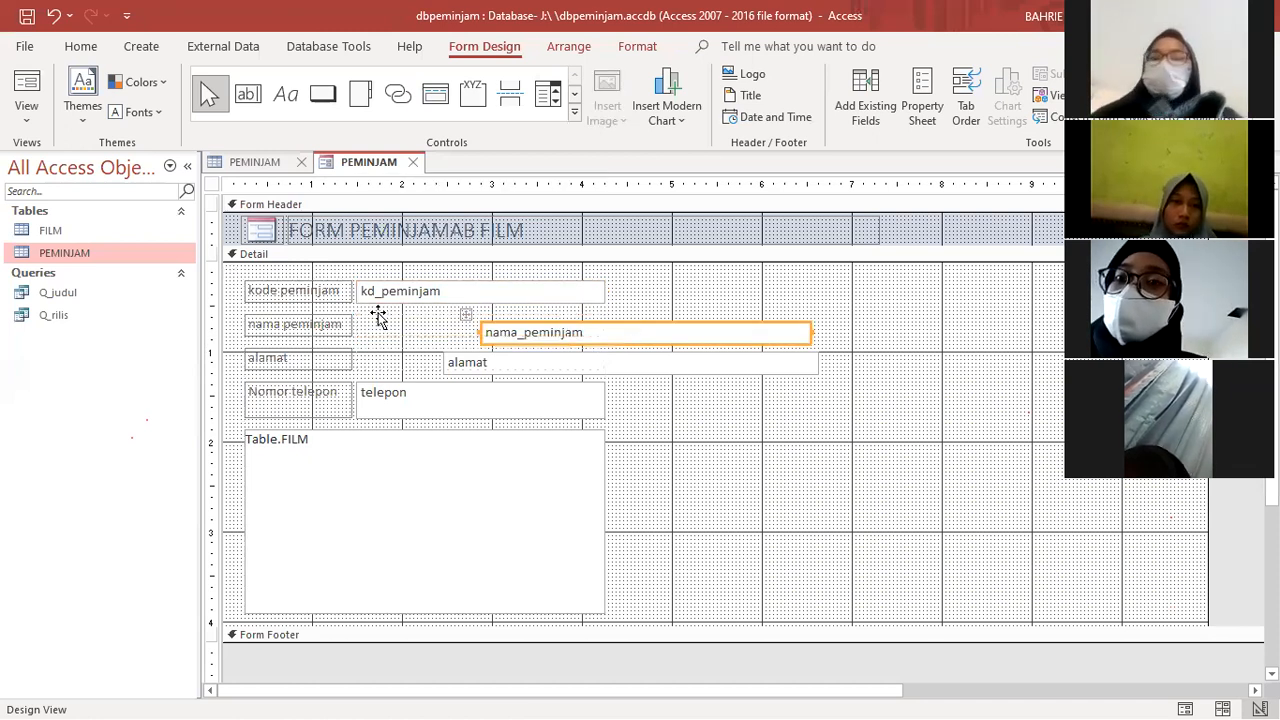
- Move the nama_peminjam and kd_peminjam text boxes directly beside their labels in the Detail section
drag(378, 318, 349, 303)
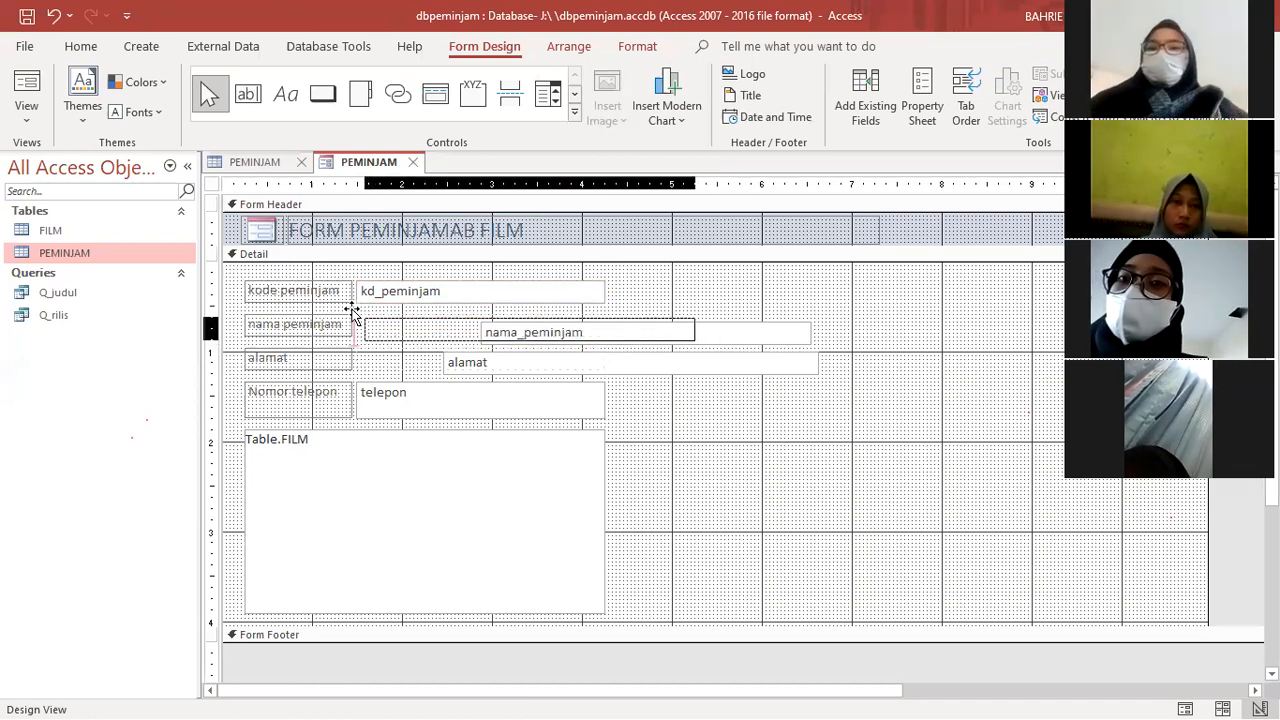
click(730, 294)
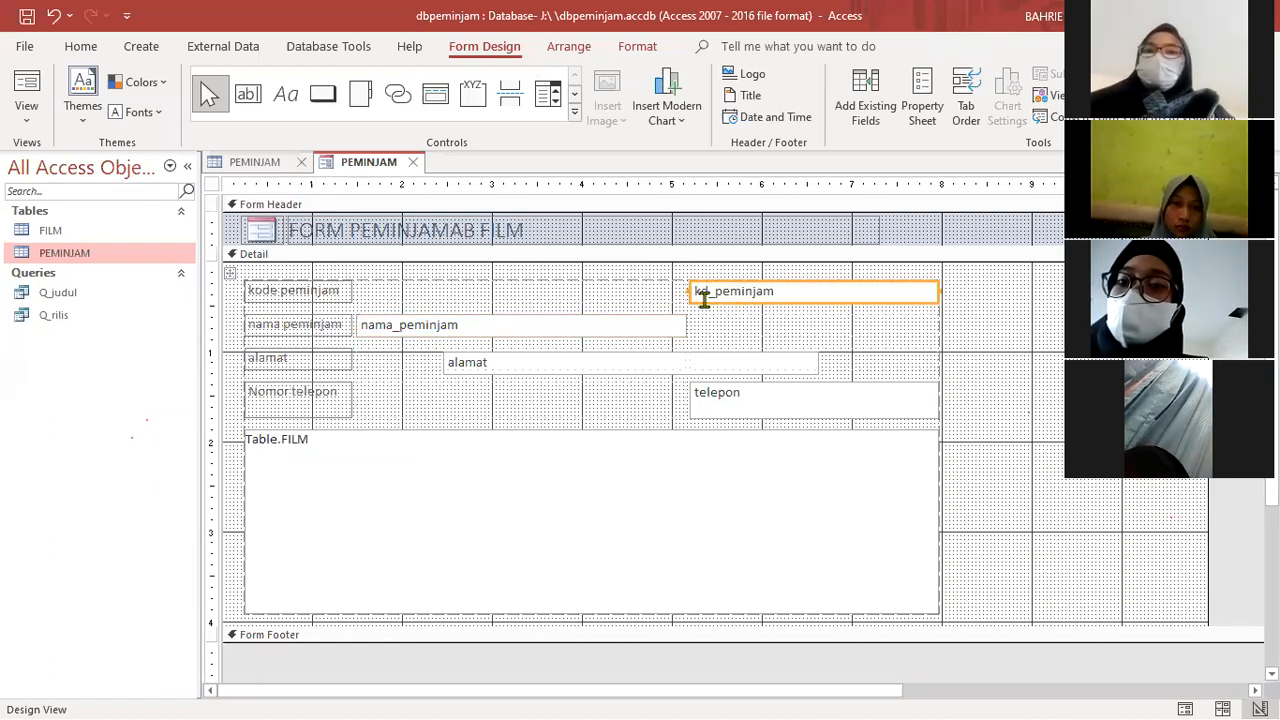
drag(704, 305, 637, 360)
click(637, 360)
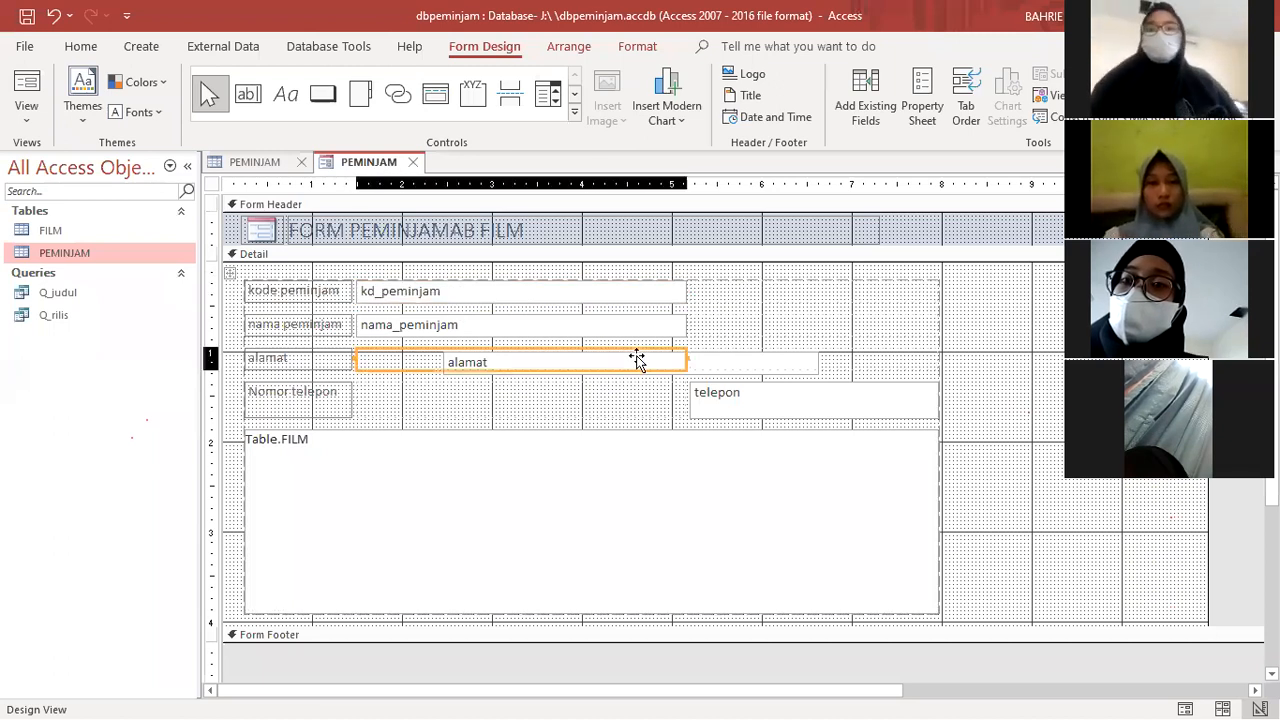
- Move the telepon text box directly beside the Nomor telepon label
click(720, 393)
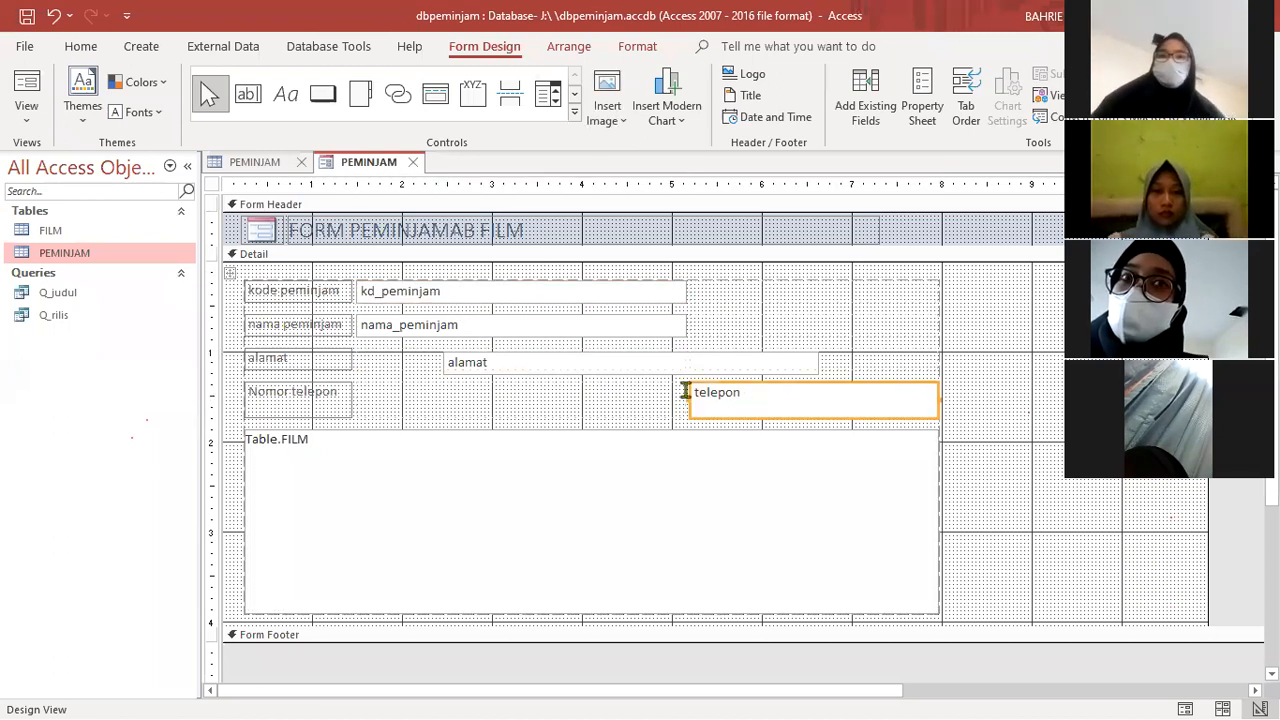
click(528, 362)
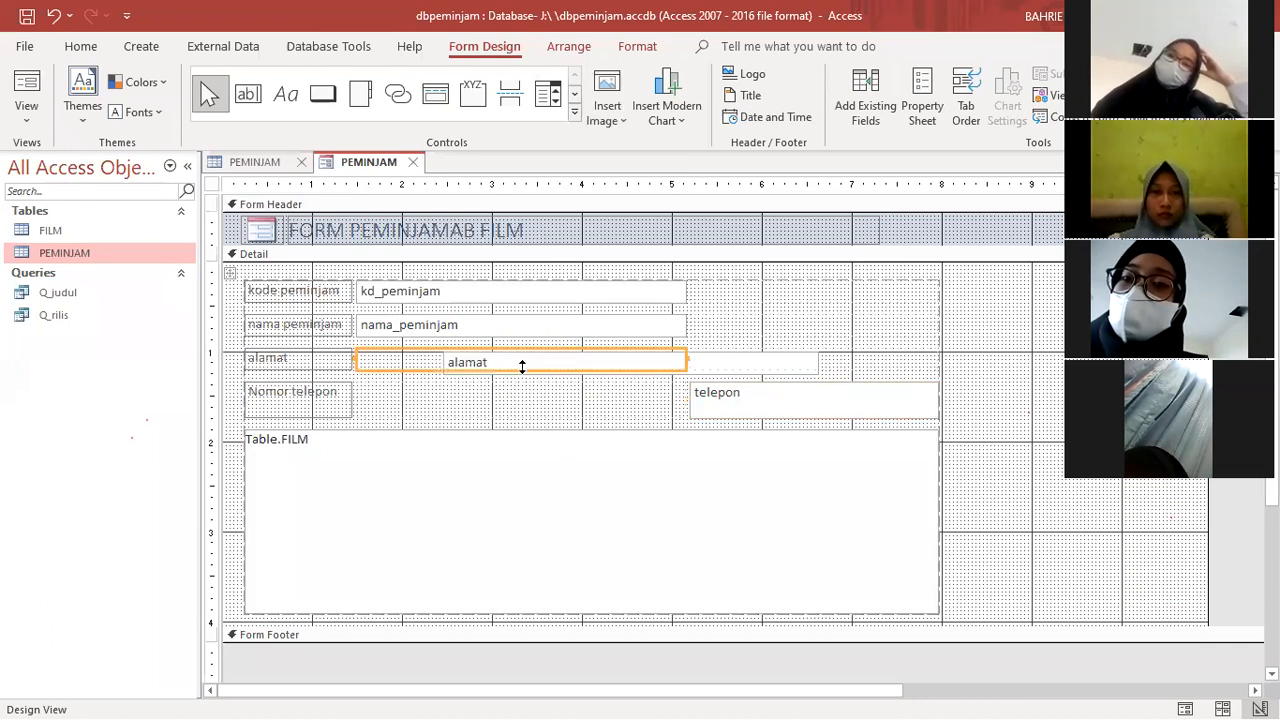
click(755, 388)
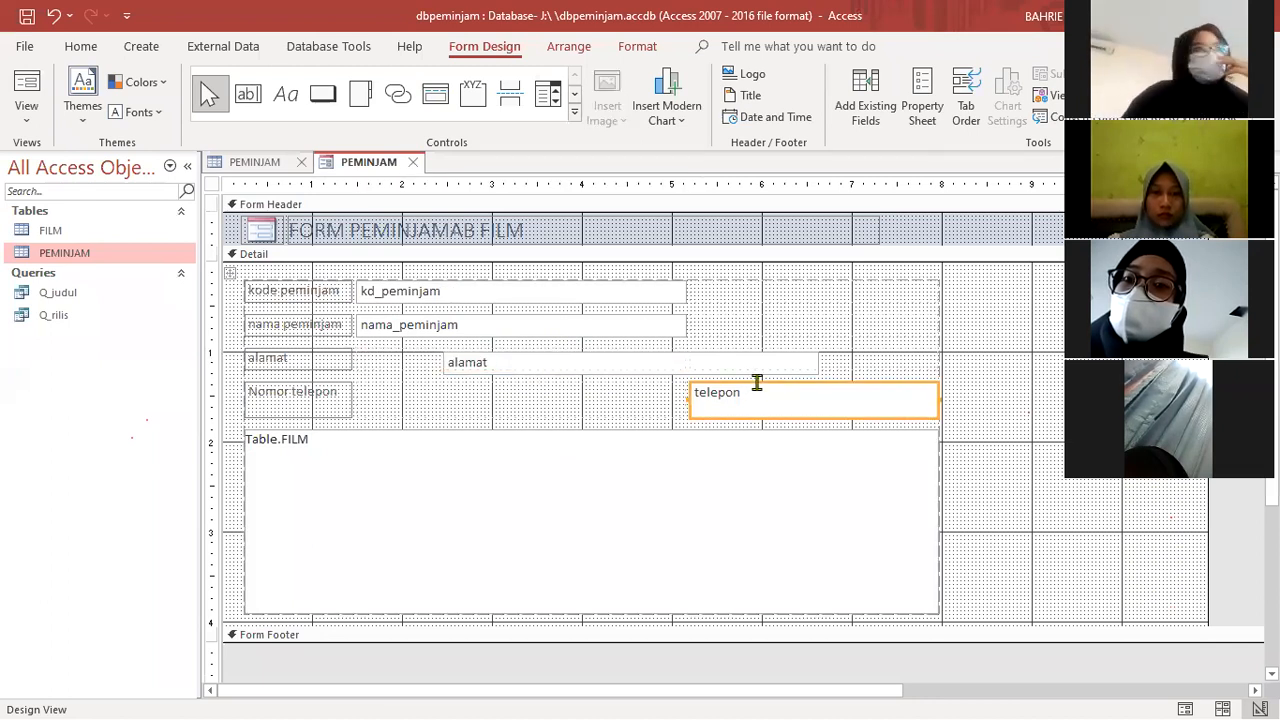
drag(845, 385, 558, 386)
- Try to reposition the alamat text box within its row
click(512, 365)
click(750, 371)
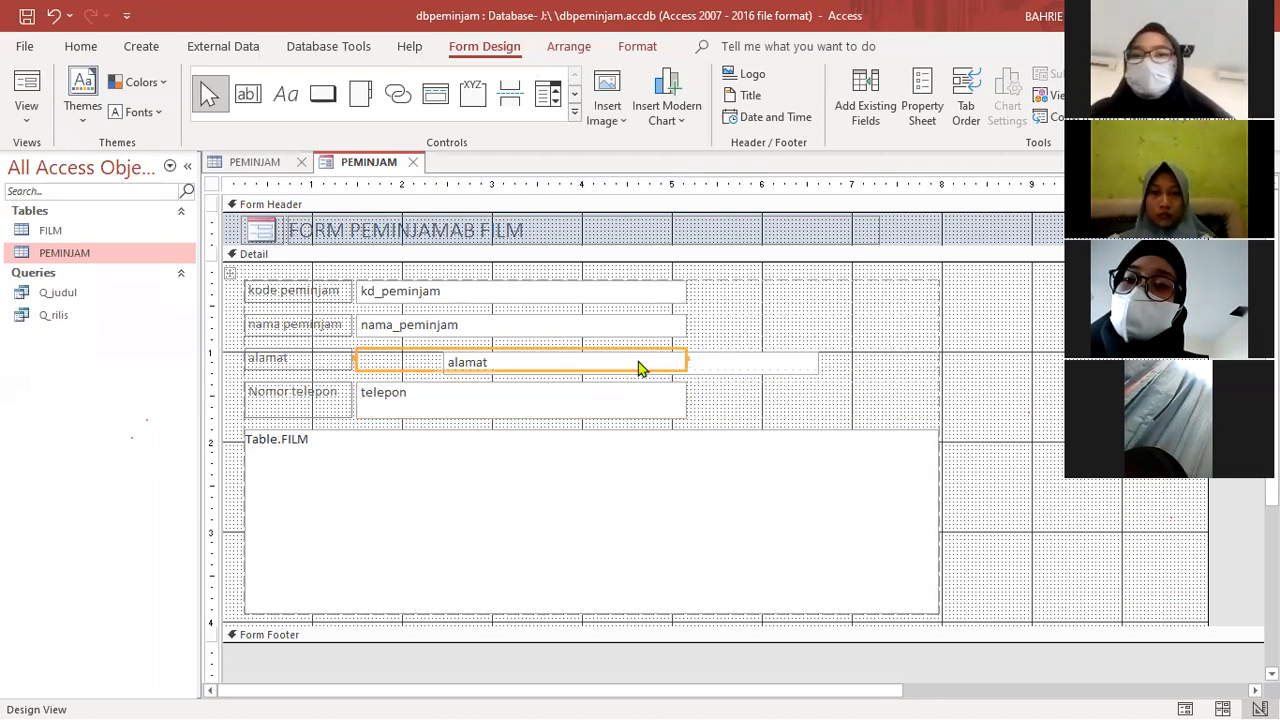
click(602, 372)
drag(597, 356, 541, 357)
drag(455, 365, 706, 371)
click(999, 378)
scroll(240, 480, down, 4)
scroll(323, 464, up, 4)
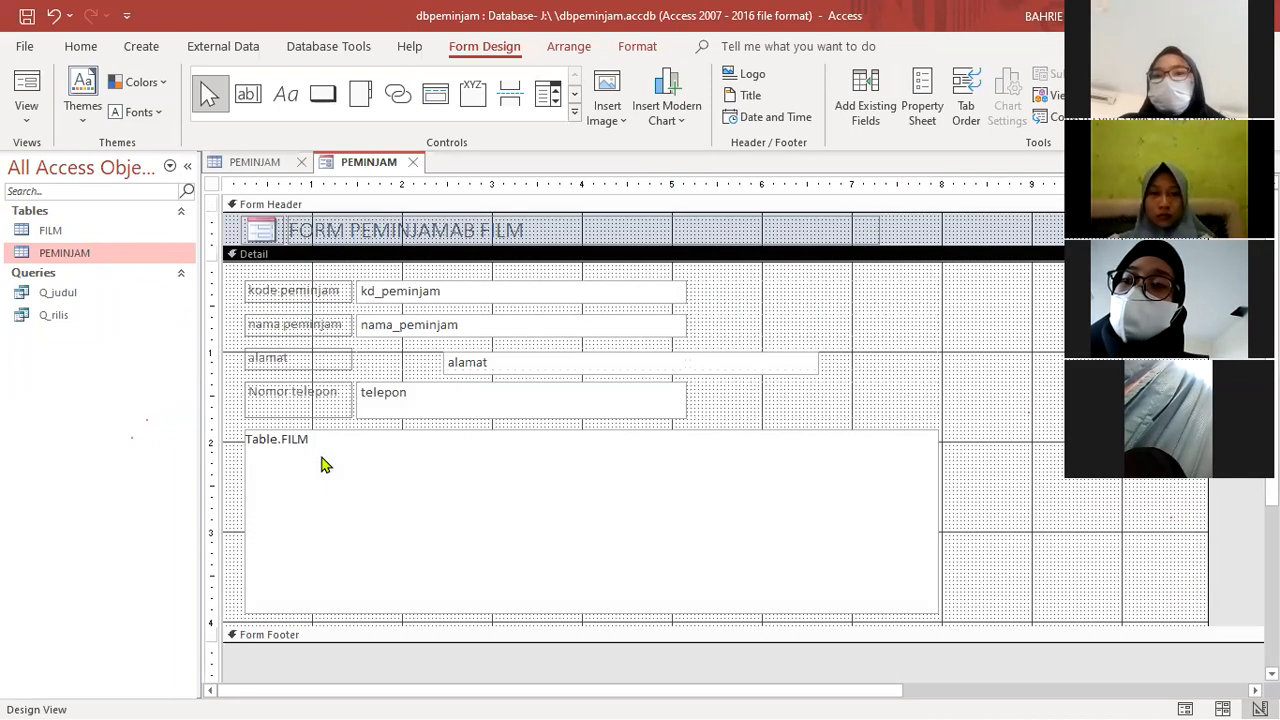
click(322, 460)
scroll(323, 464, down, 1)
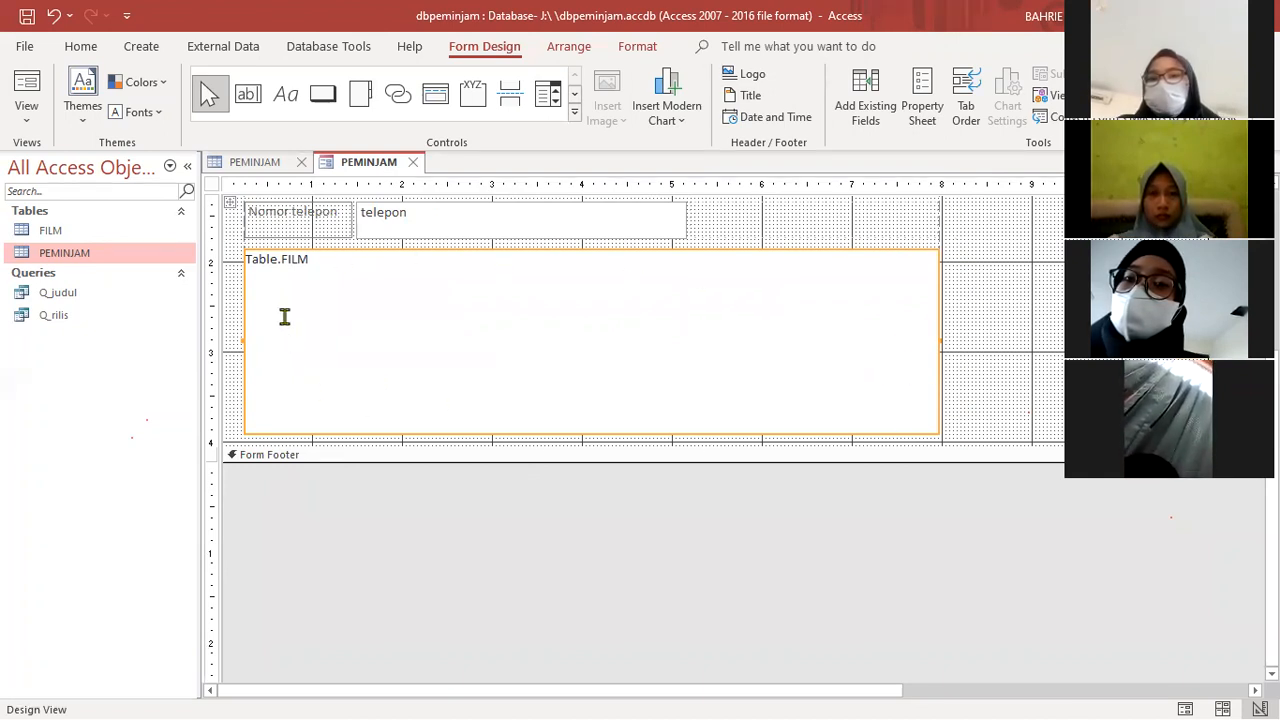
scroll(470, 350, up, 3)
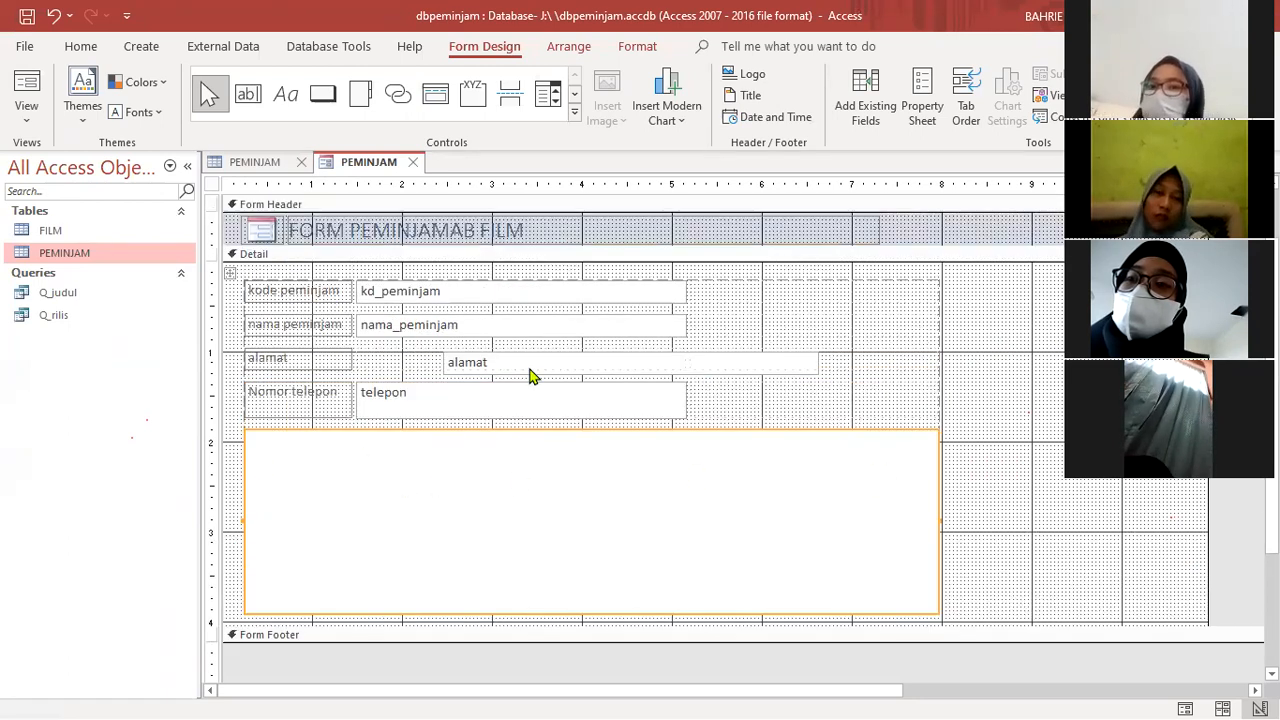
scroll(527, 366, up, 3)
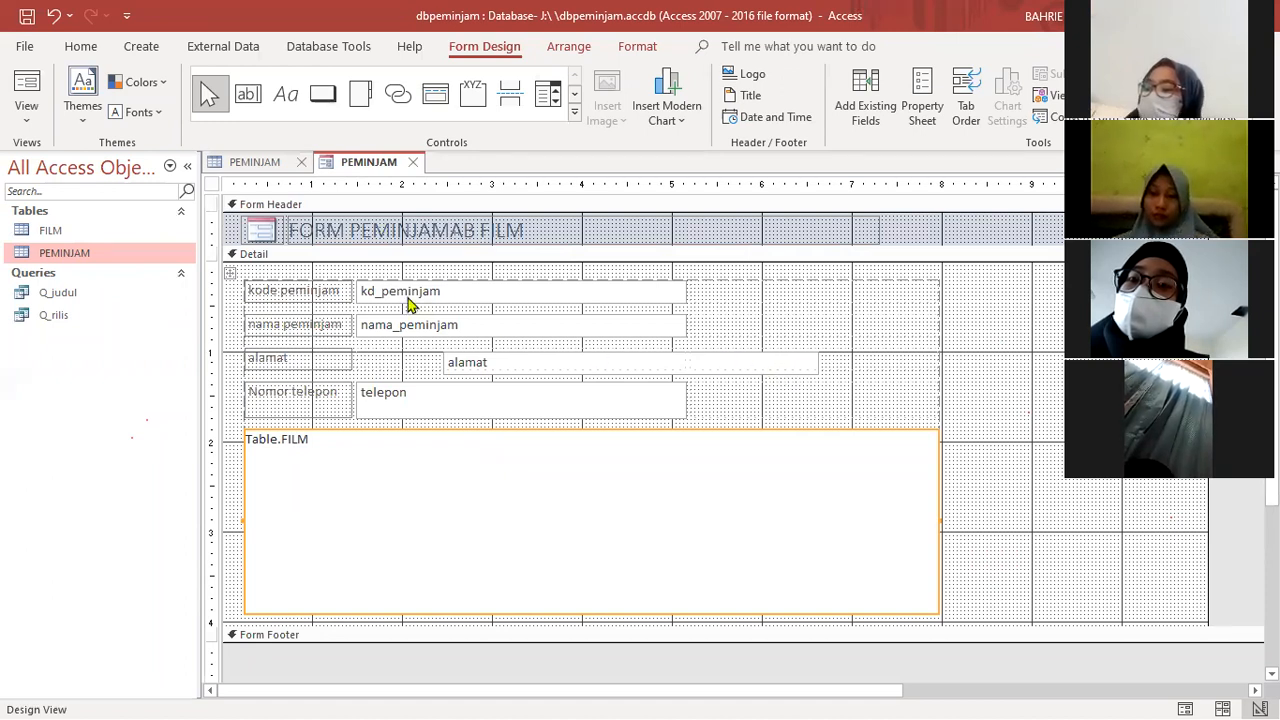
- Create a blank form in Form Design and place a text box about 1.5 inches wide, starting at about 2 inches in the Detail section
click(141, 46)
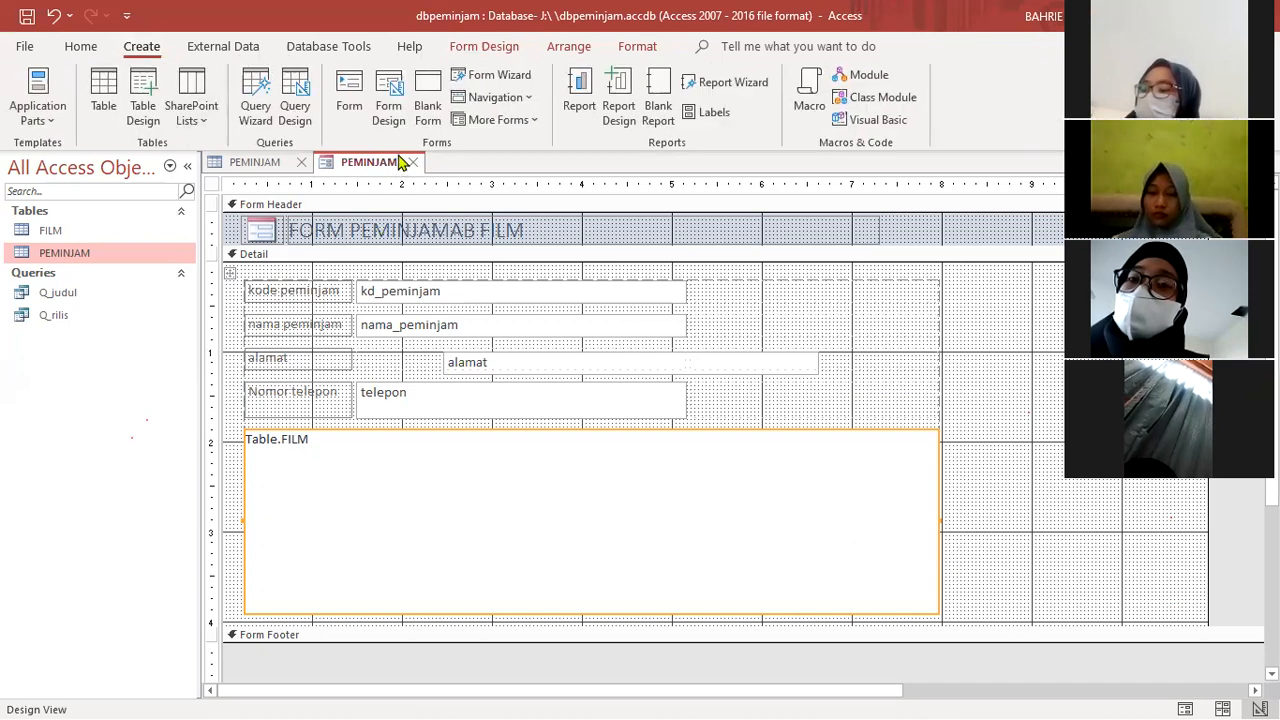
click(397, 110)
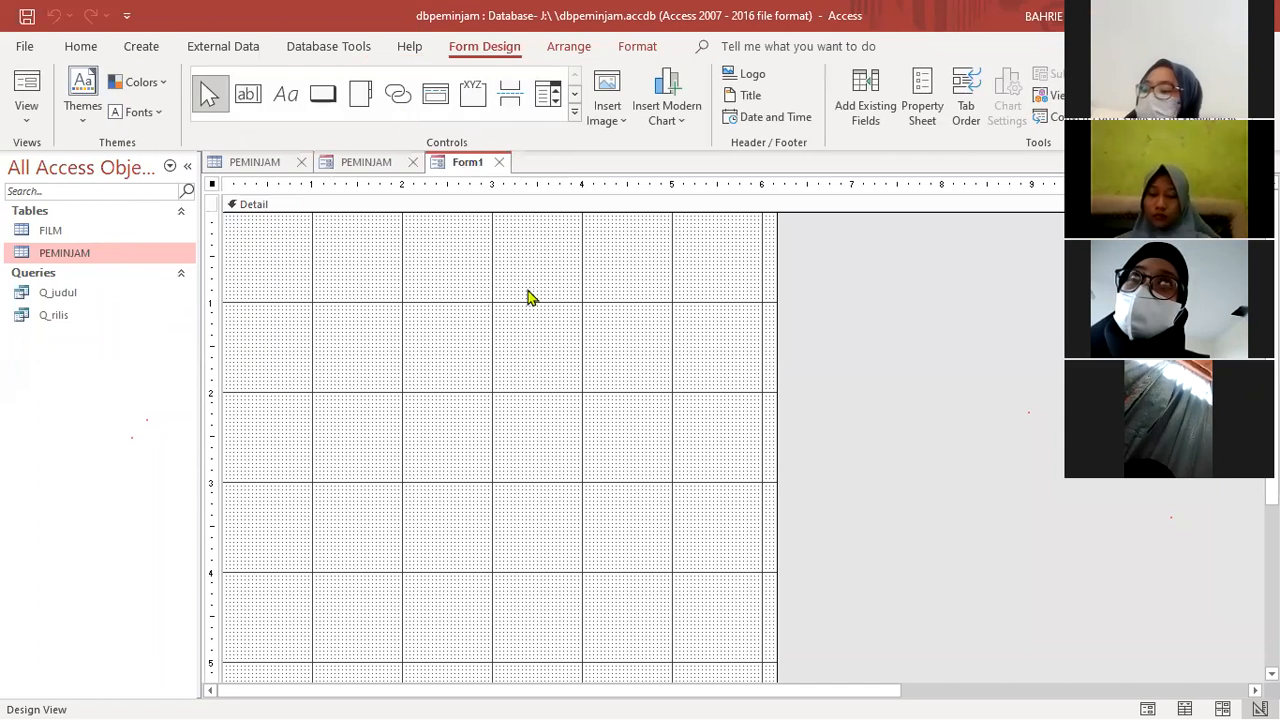
click(251, 104)
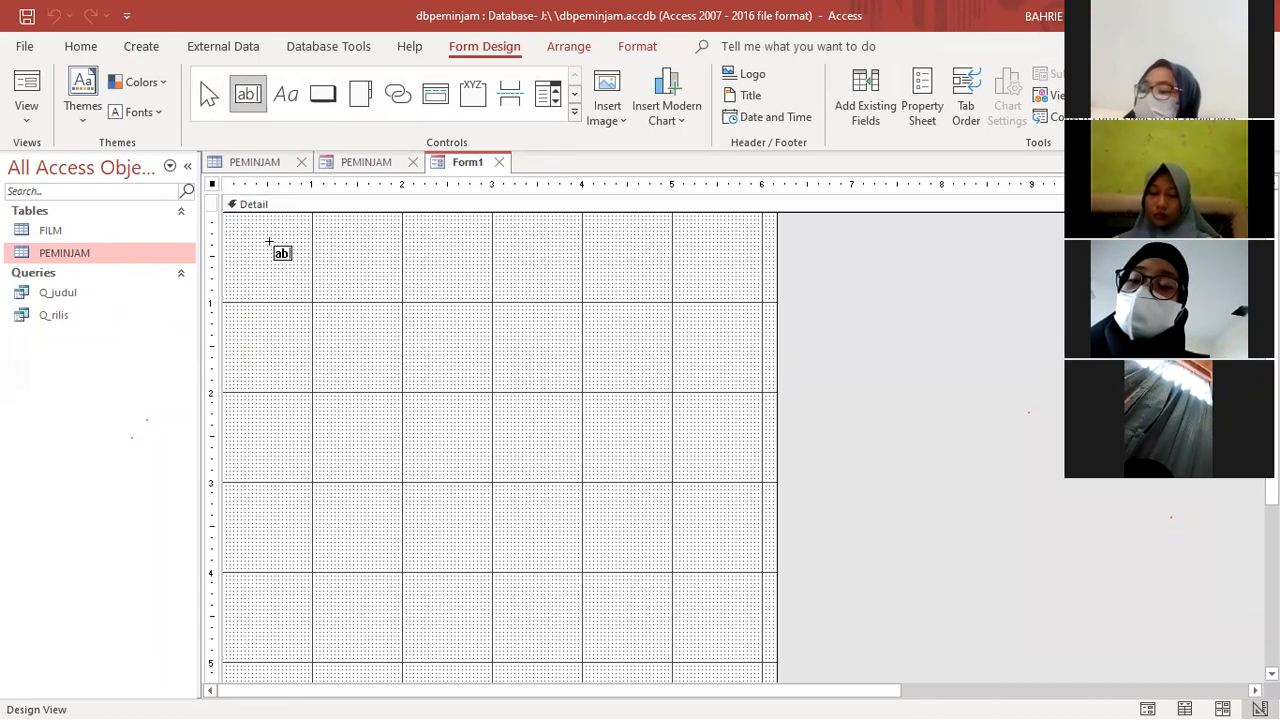
mouse_move(272, 237)
mouse_down()
mouse_move(389, 268)
mouse_move(404, 258)
mouse_up()
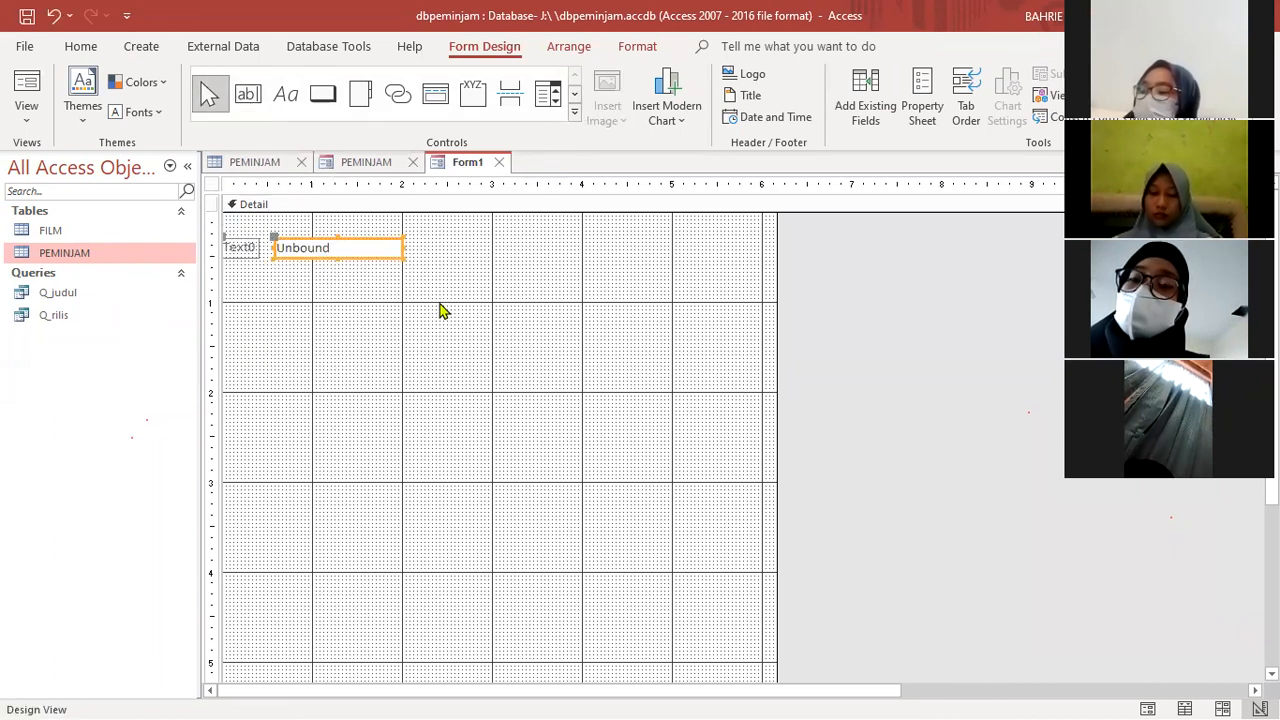
drag(313, 243, 439, 255)
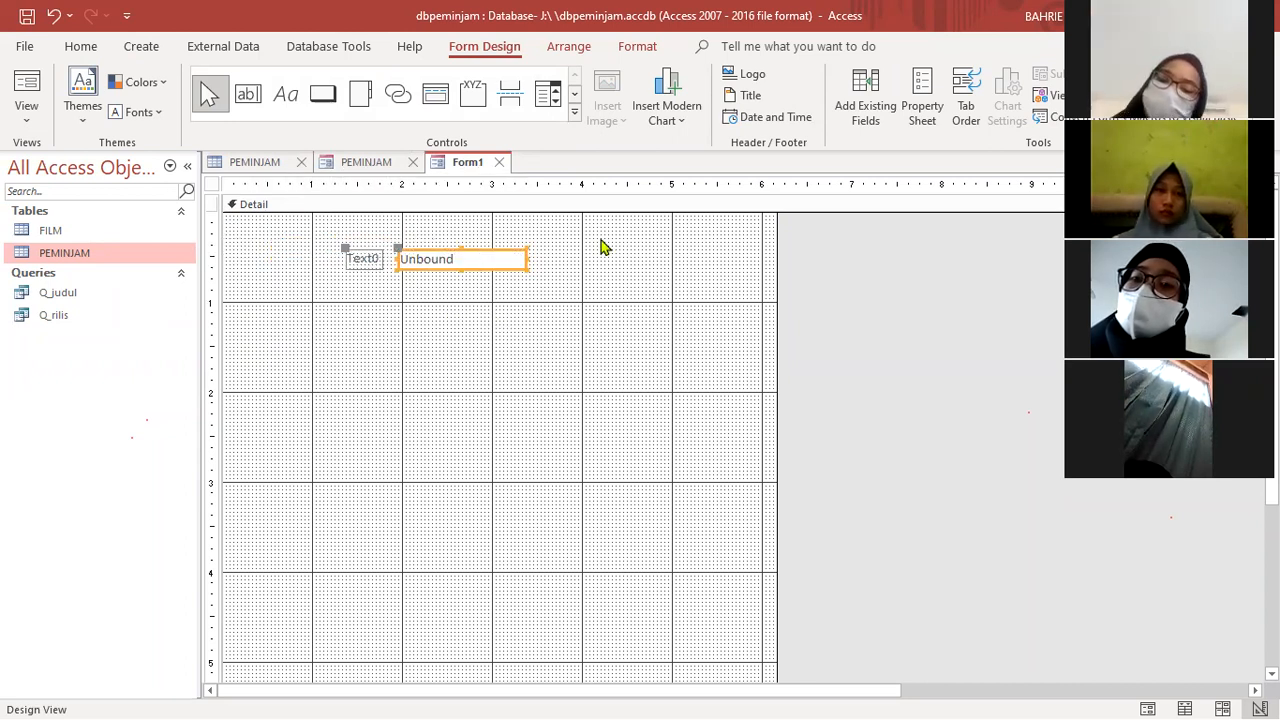
click(456, 259)
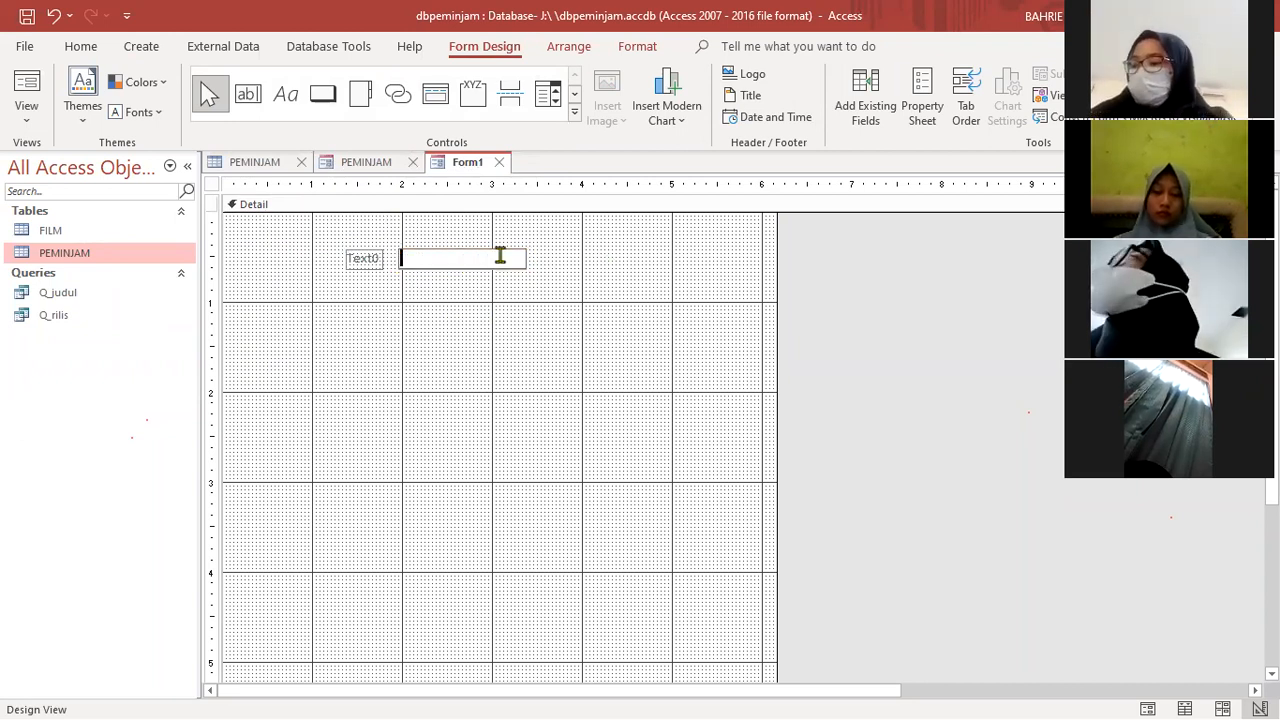
click(533, 258)
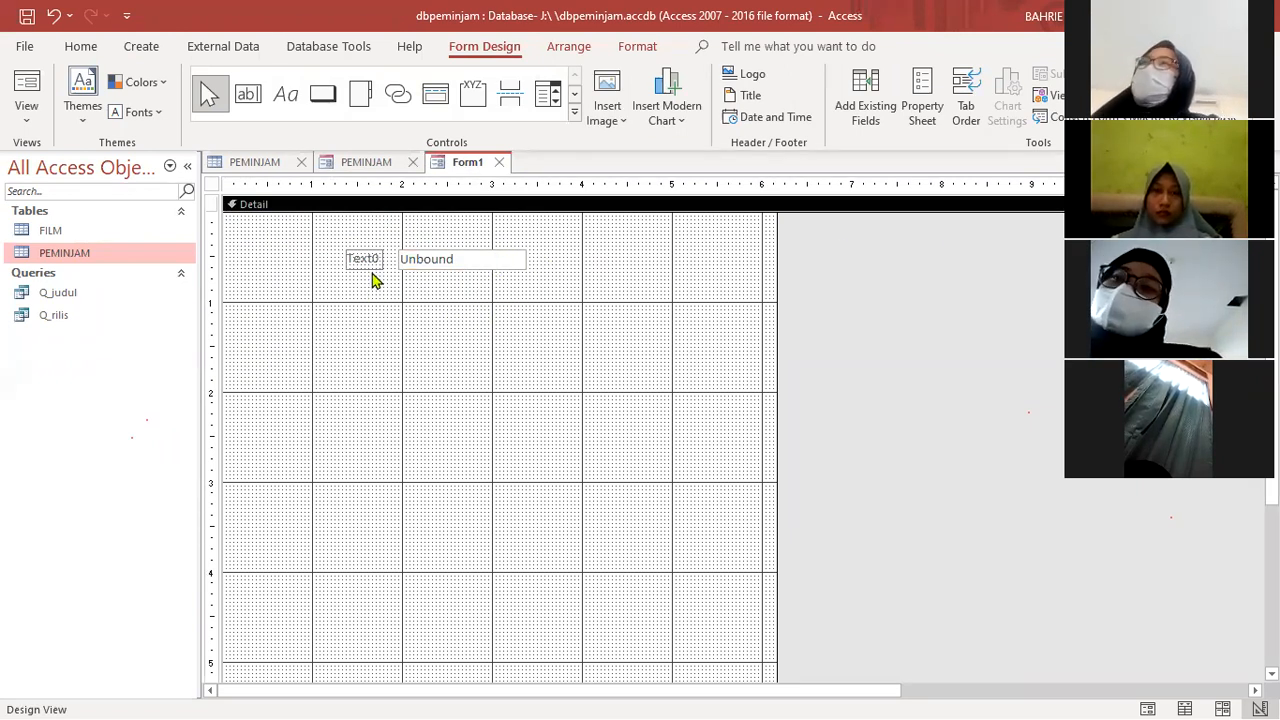
- Return to the PEMINJAM form and close the blank form without saving it
click(366, 162)
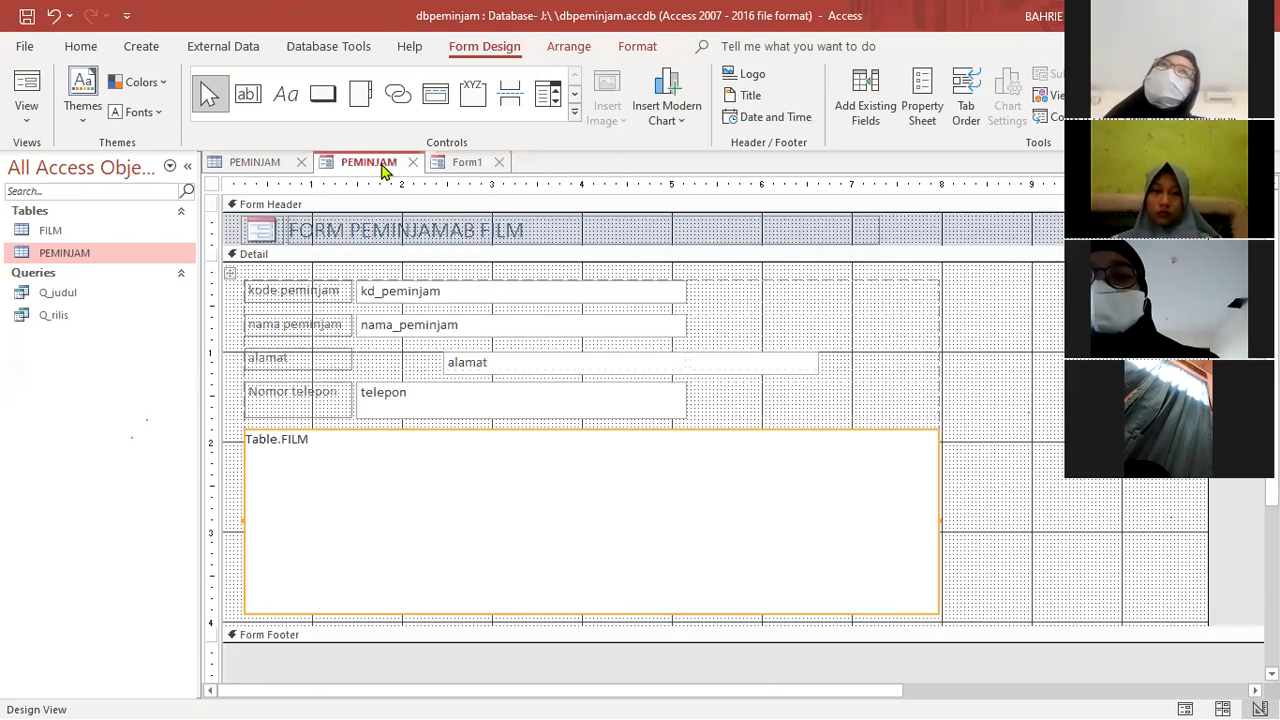
click(499, 163)
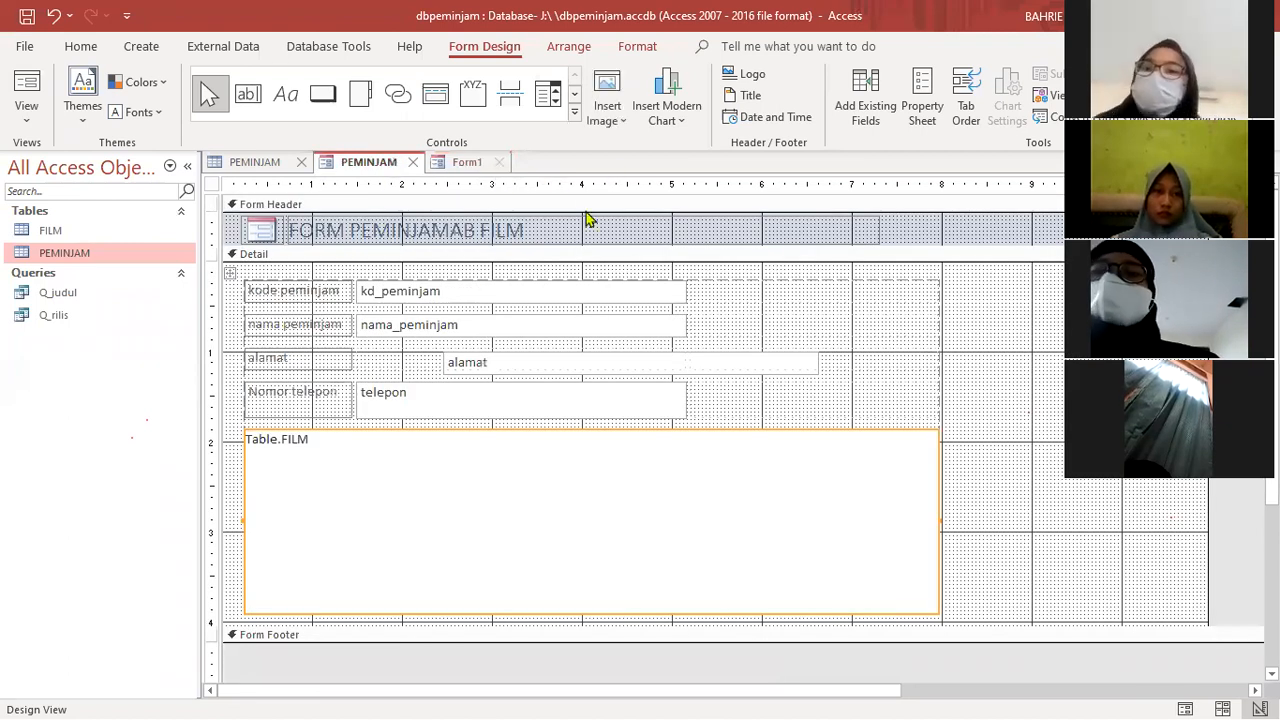
click(645, 420)
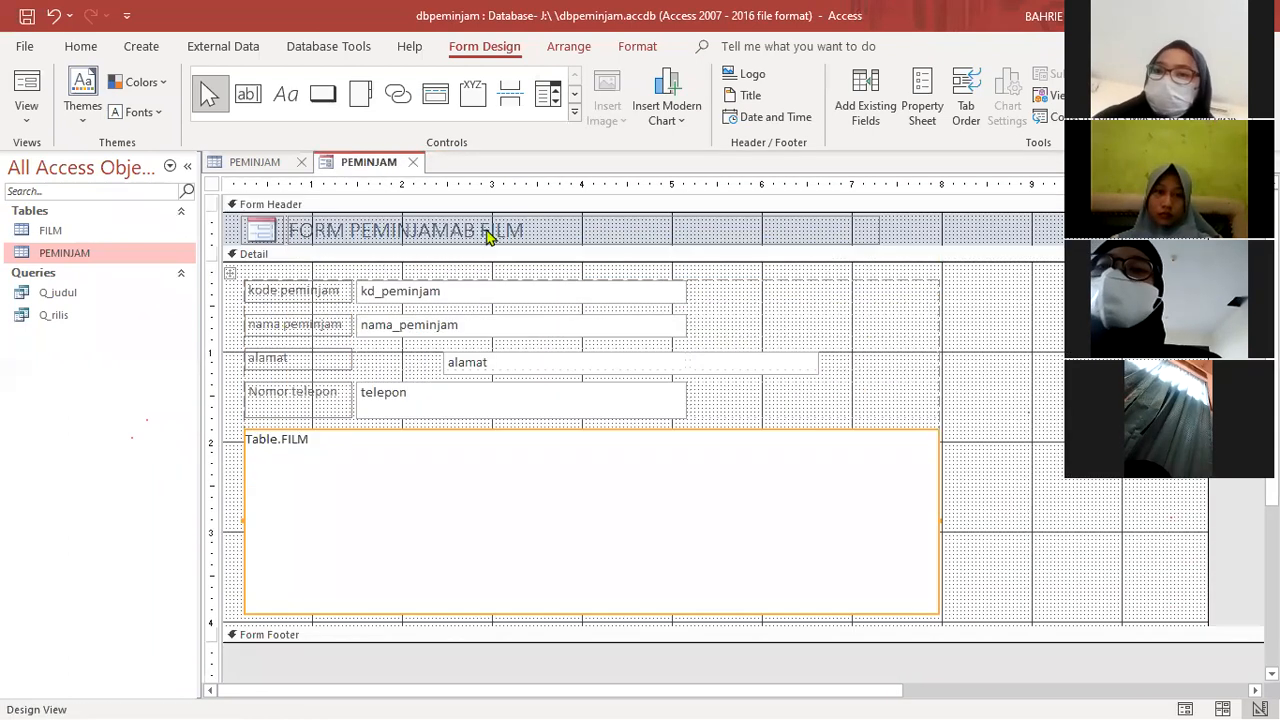
- Preview the PEMINJAM form in Form View and Layout View, and return to Design View
click(24, 90)
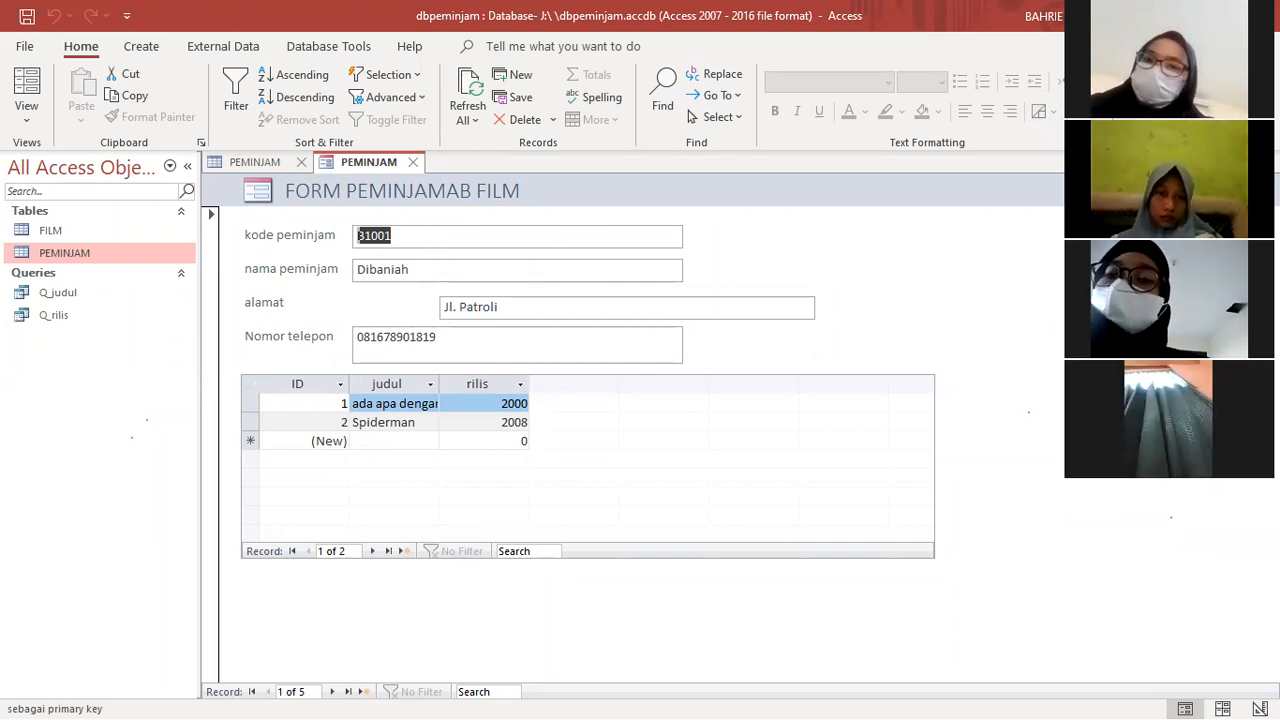
click(28, 92)
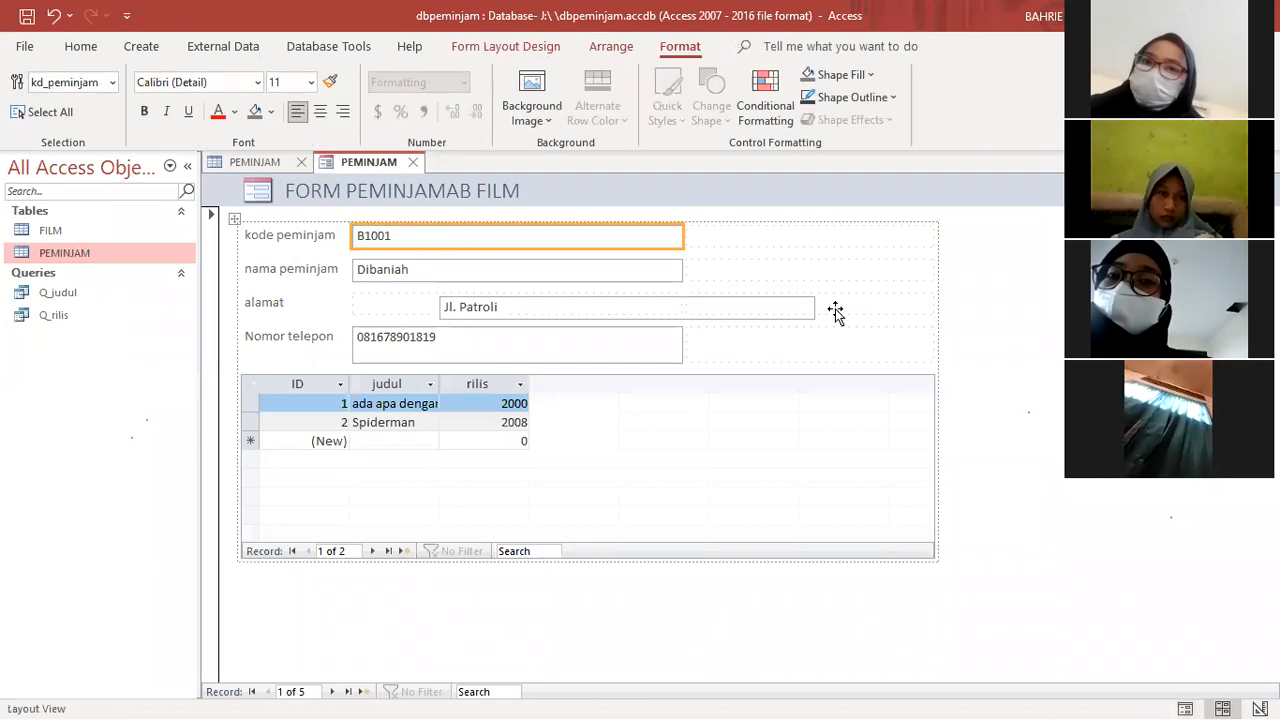
click(492, 48)
click(57, 264)
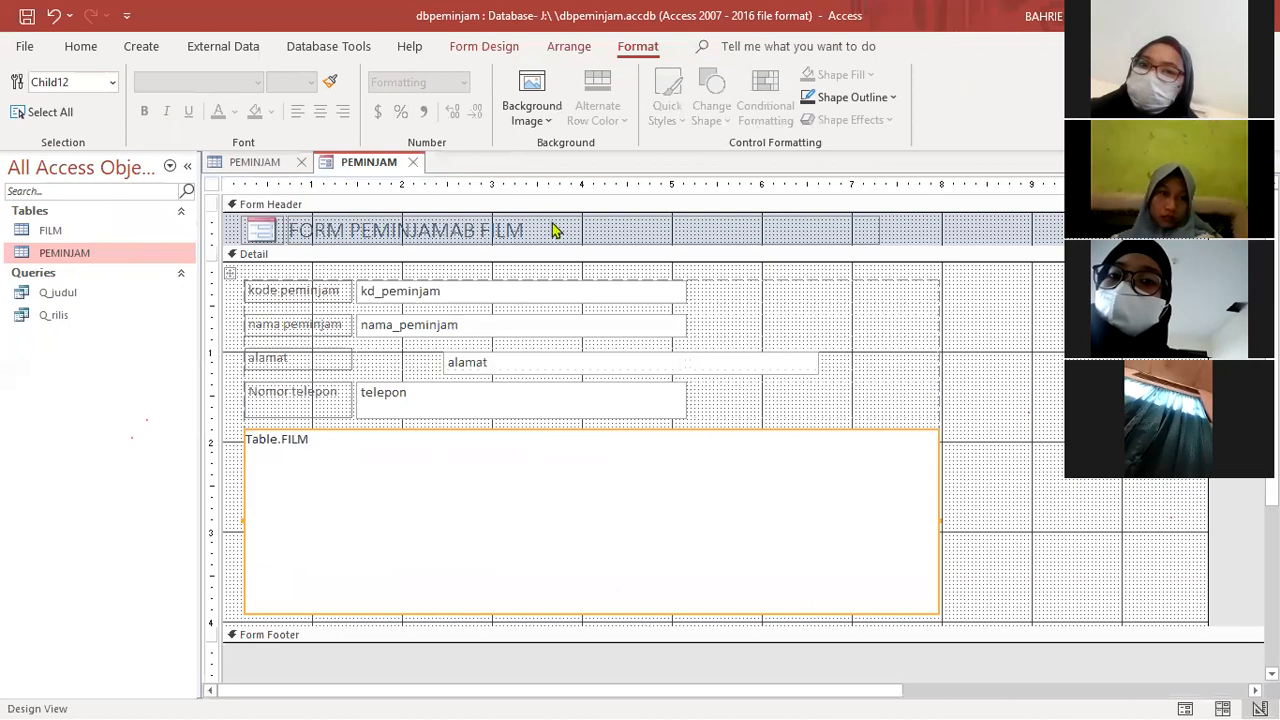
- Draw a command button about 0.7 inches wide beyond the alamat text box and assign it the Record Navigation action Go To Next Record
click(482, 48)
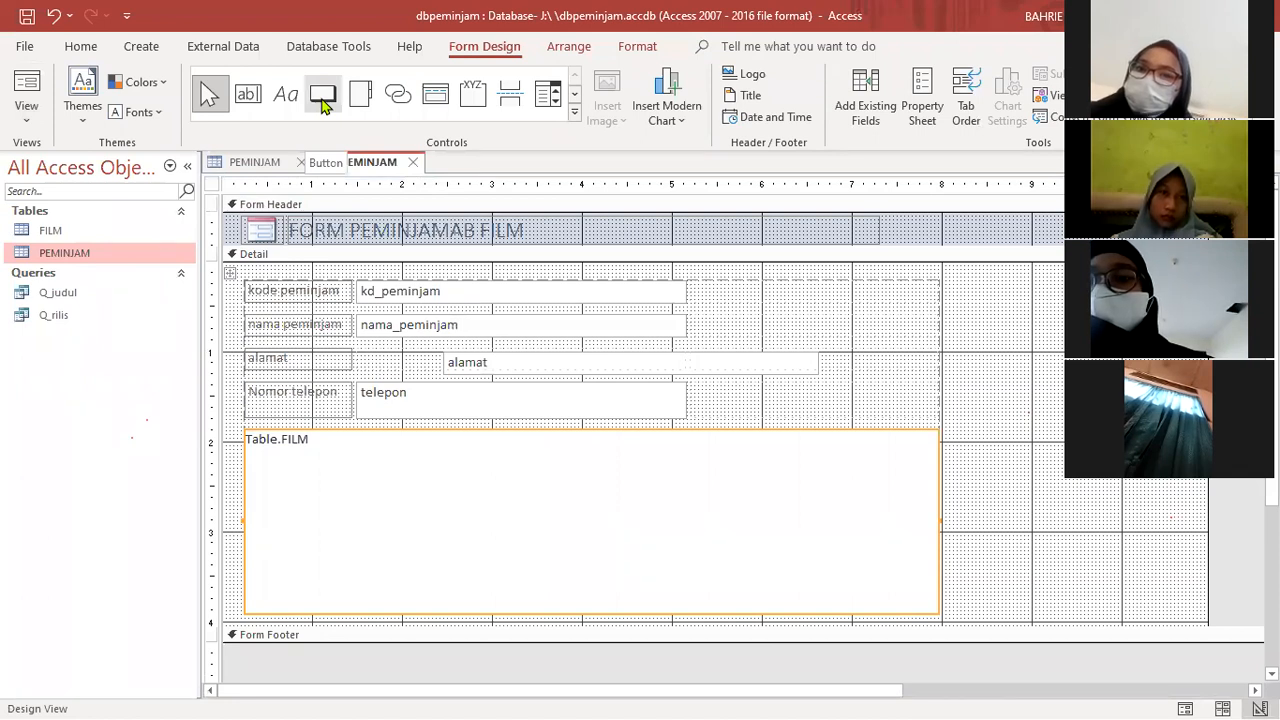
click(322, 101)
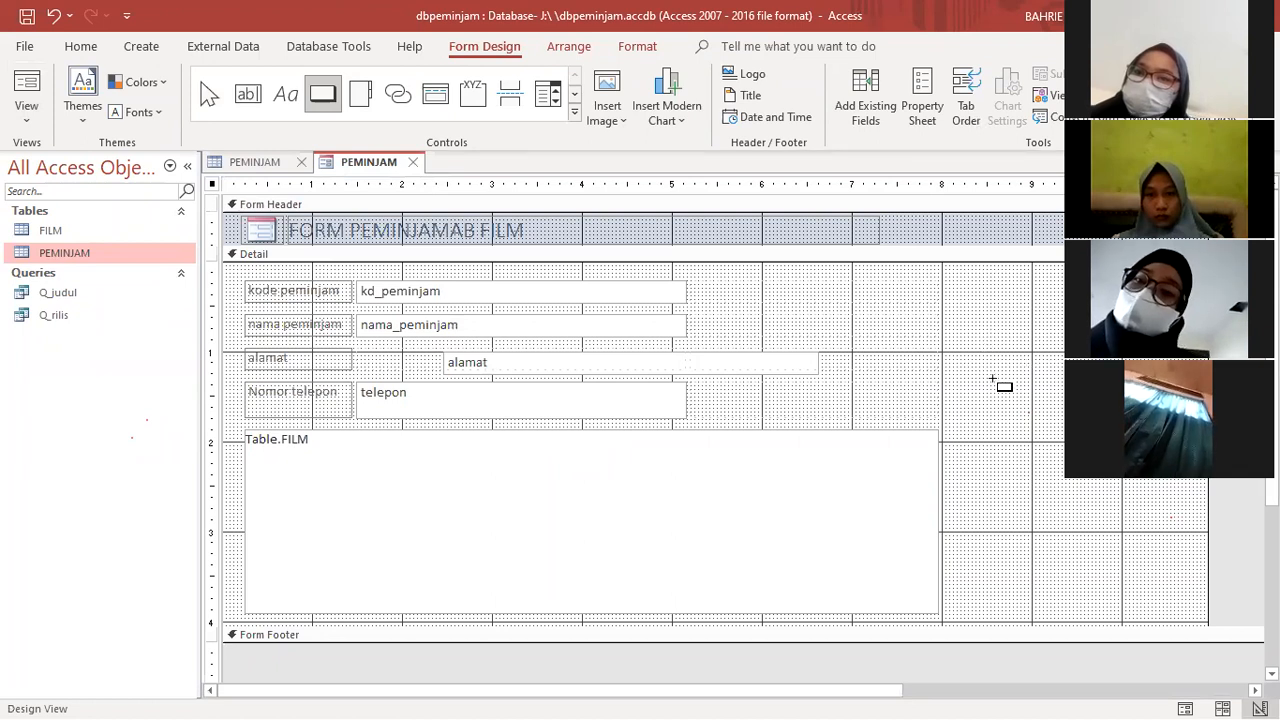
mouse_move(953, 358)
mouse_down()
mouse_move(1021, 382)
mouse_move(1029, 421)
mouse_move(1000, 288)
mouse_move(1022, 372)
mouse_move(1003, 408)
mouse_move(964, 413)
mouse_move(1018, 383)
mouse_up()
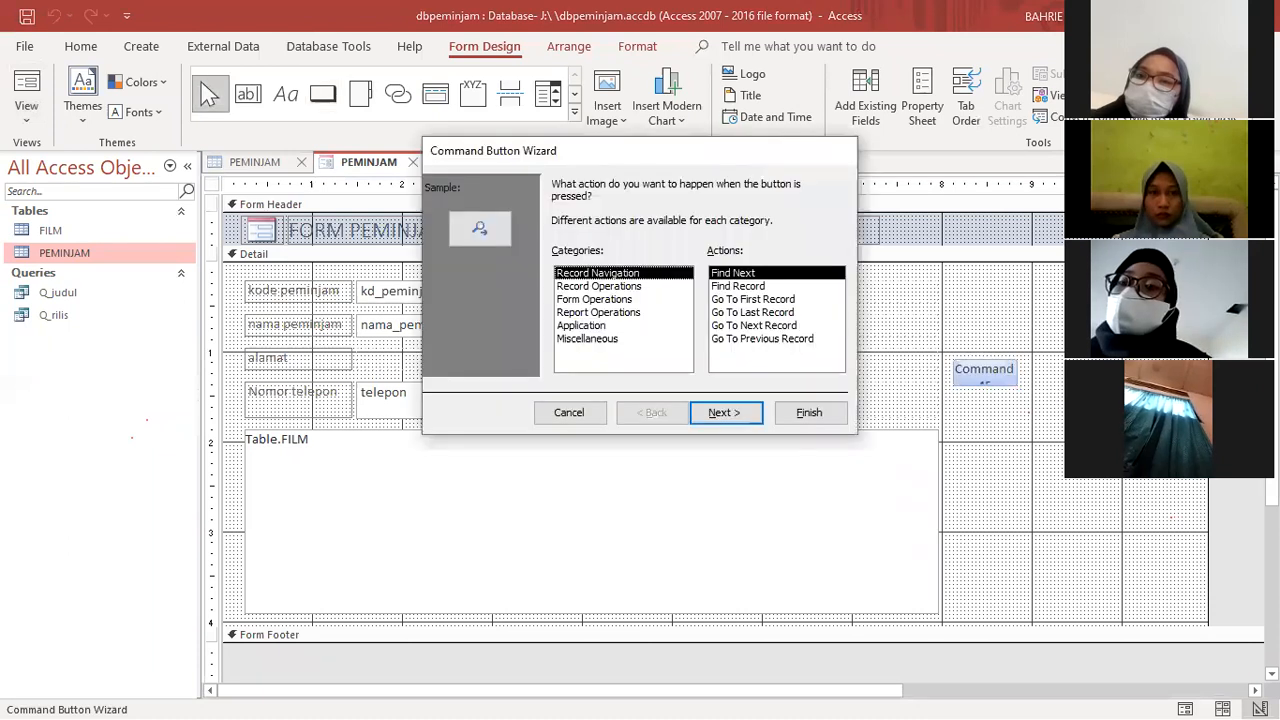
drag(676, 161, 640, 191)
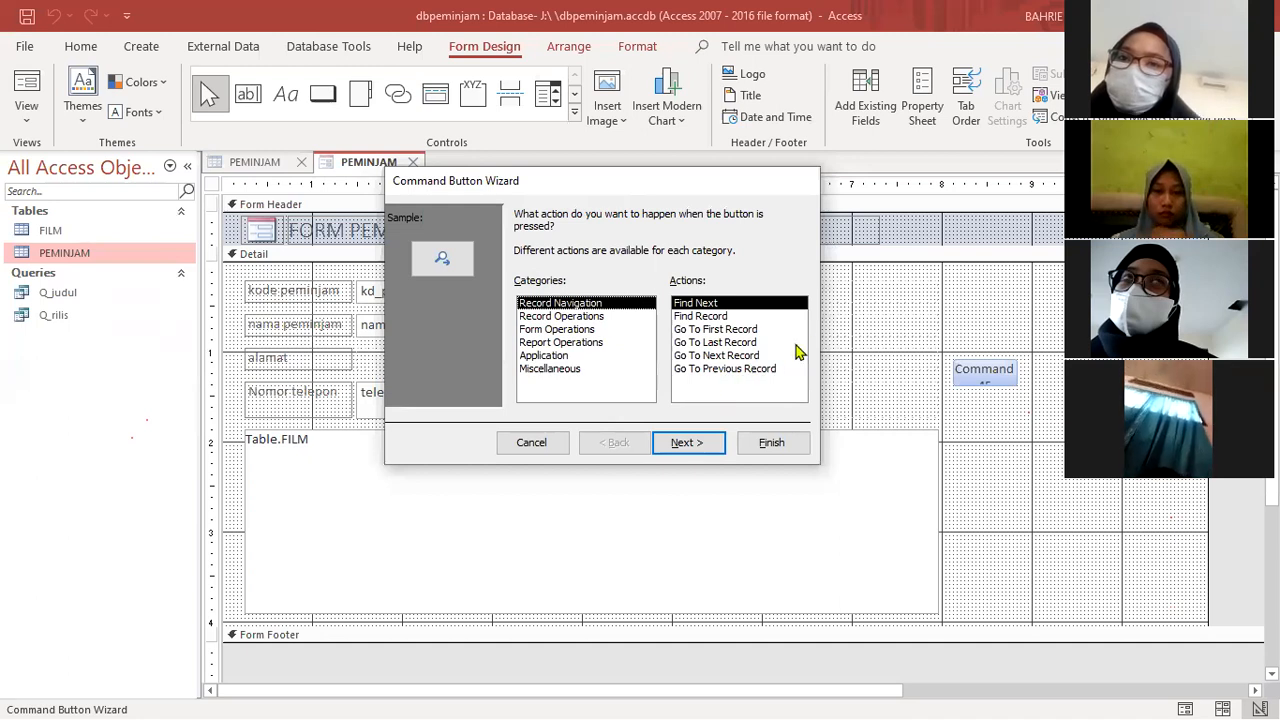
click(736, 358)
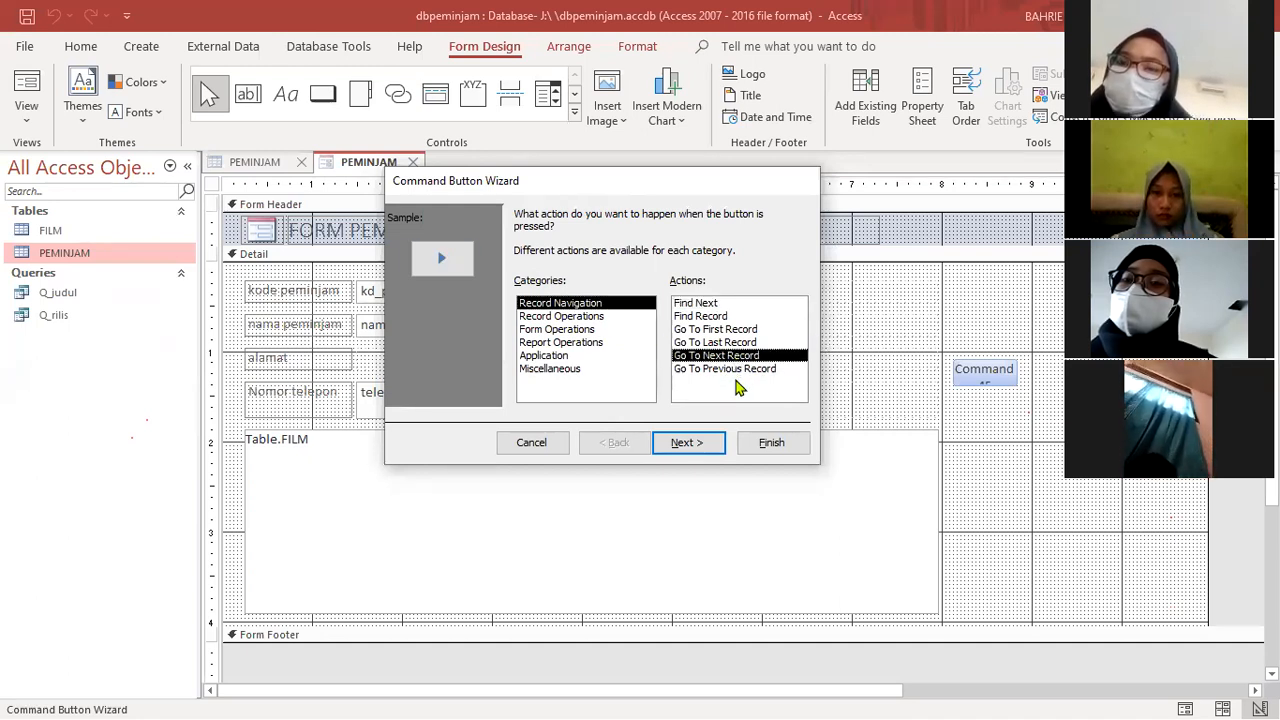
click(684, 443)
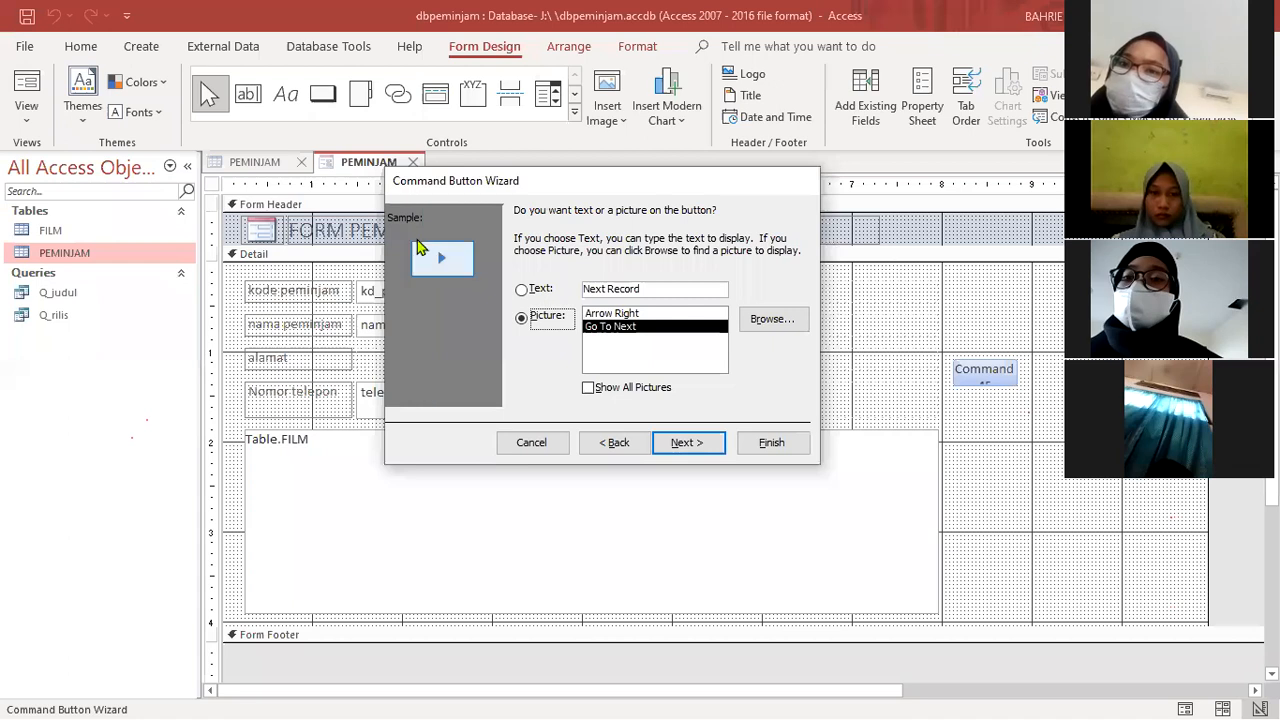
- Give the command button the text Next instead of a picture, keep its default name and finish the wizard
click(522, 291)
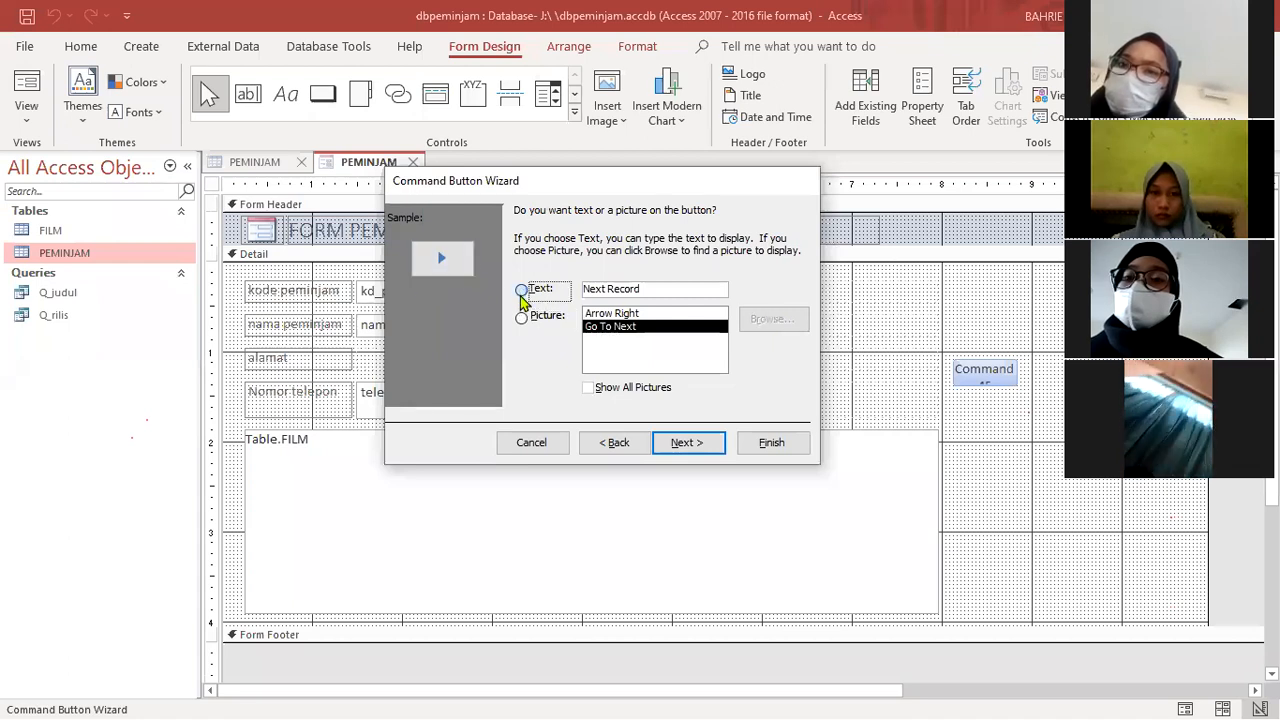
drag(641, 289, 607, 290)
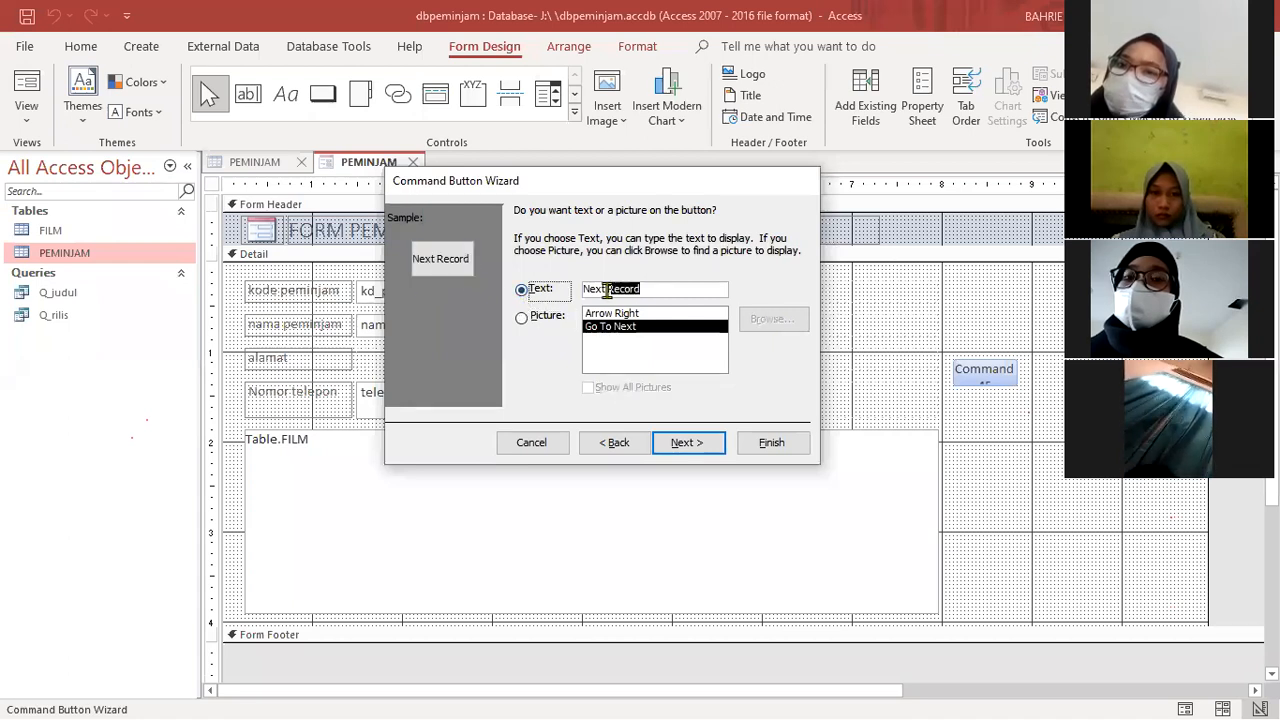
key(BackSpace)
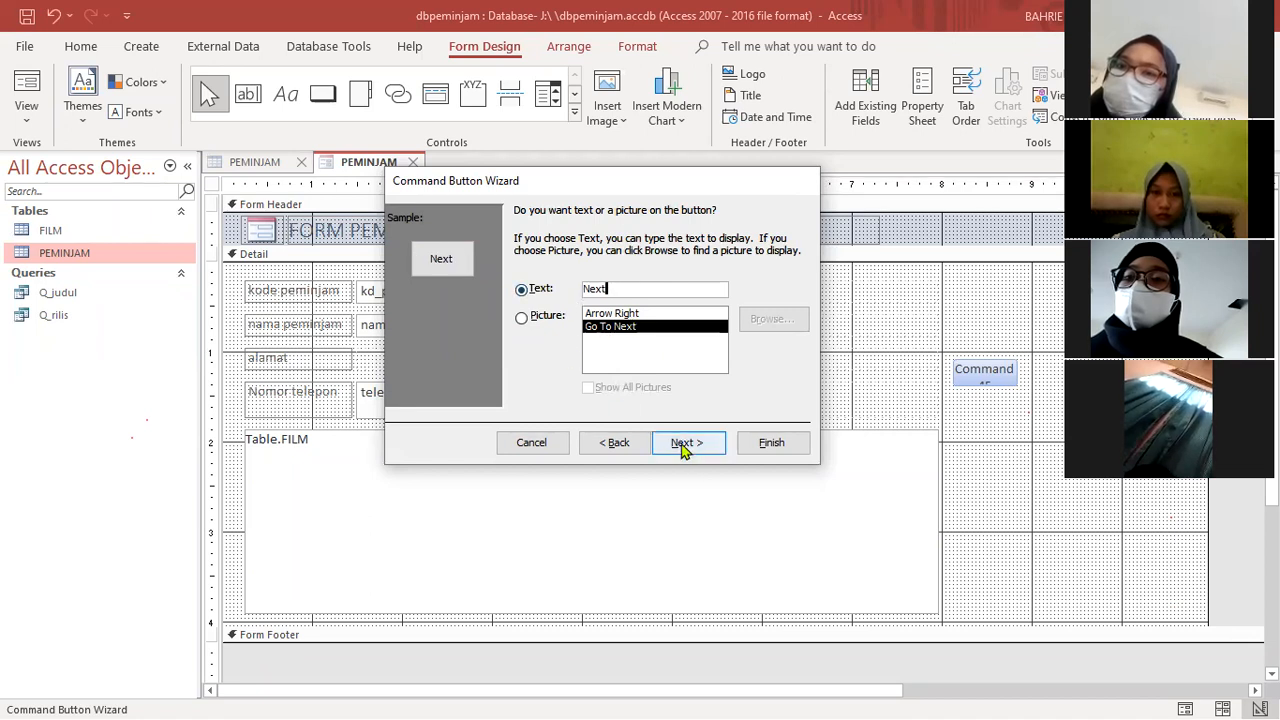
click(522, 319)
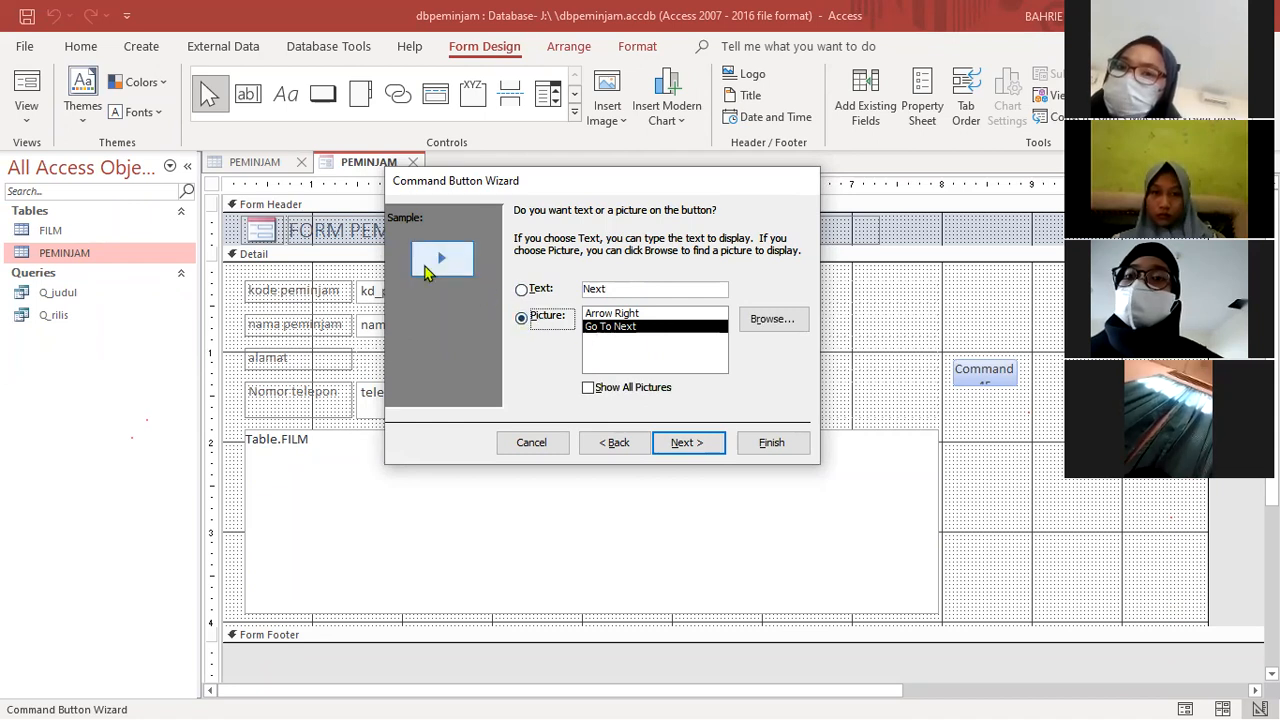
click(522, 291)
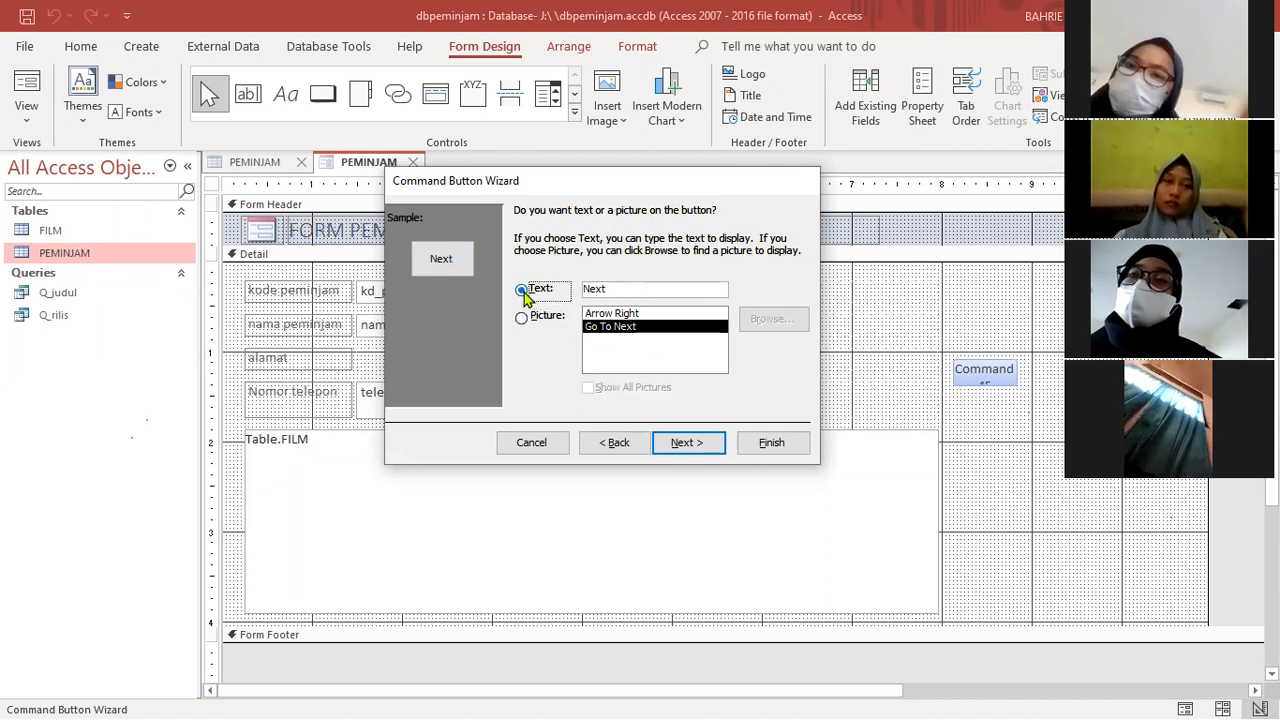
click(682, 446)
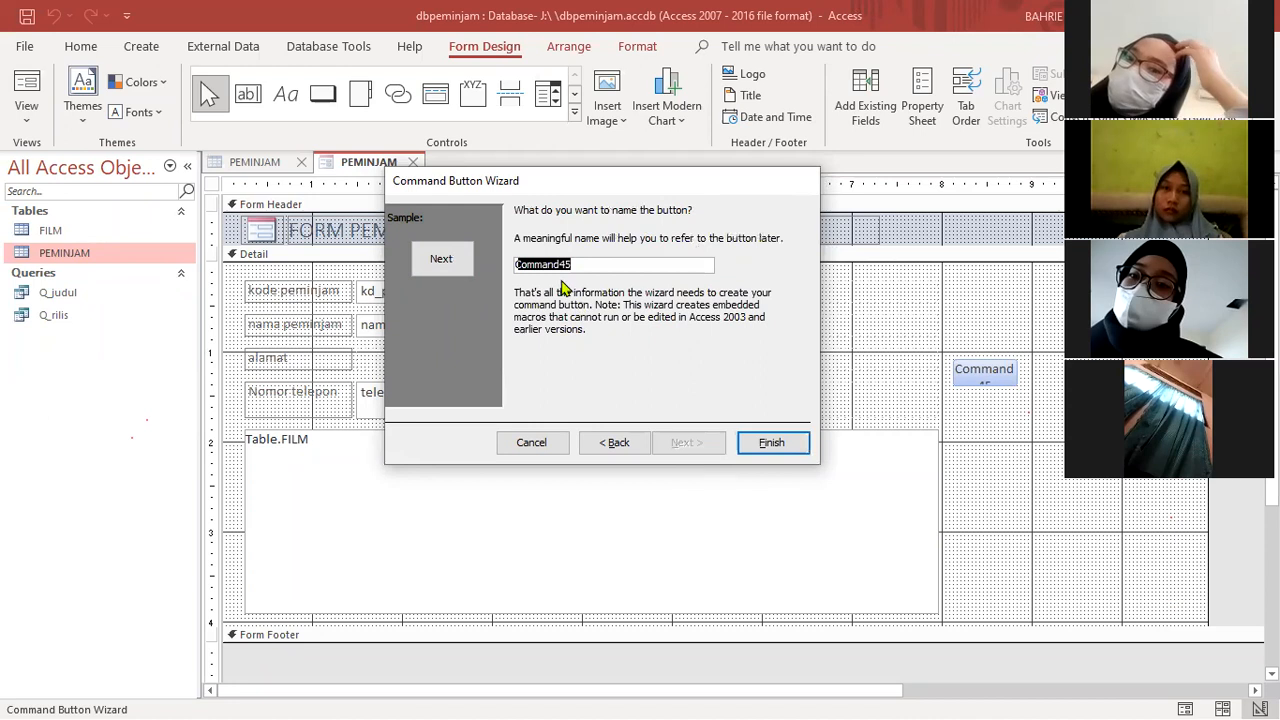
click(772, 450)
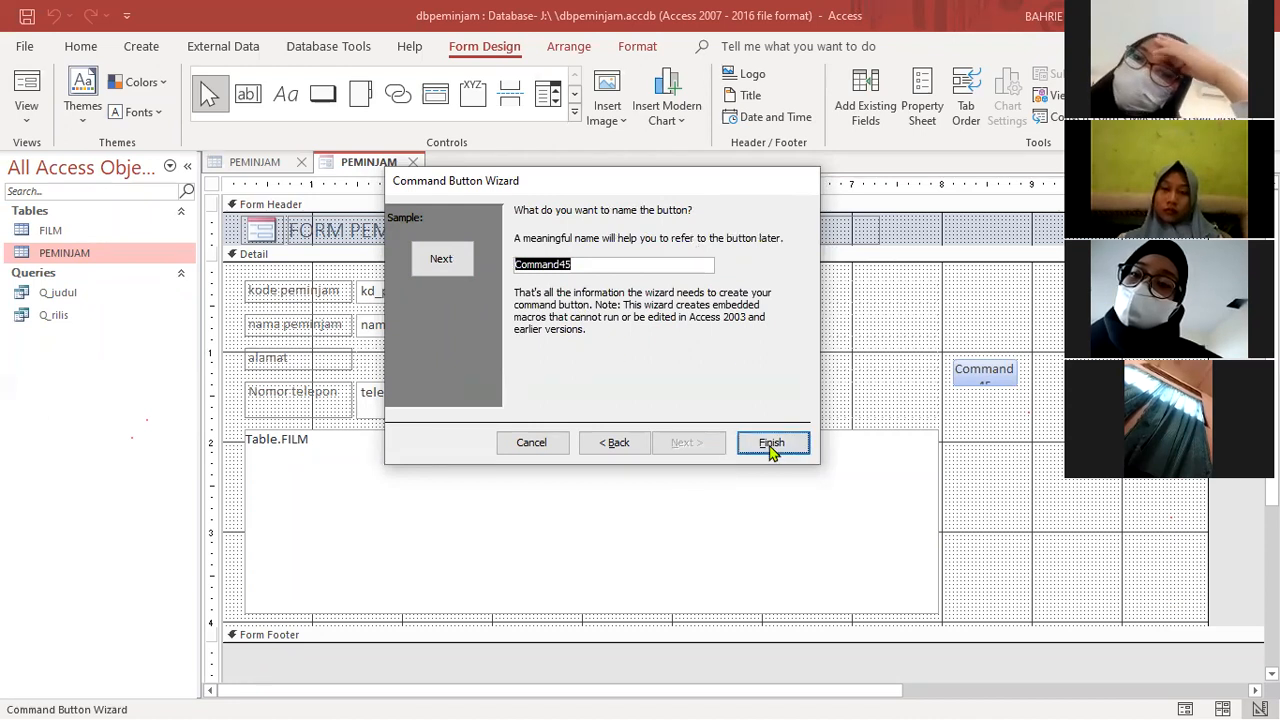
click(986, 400)
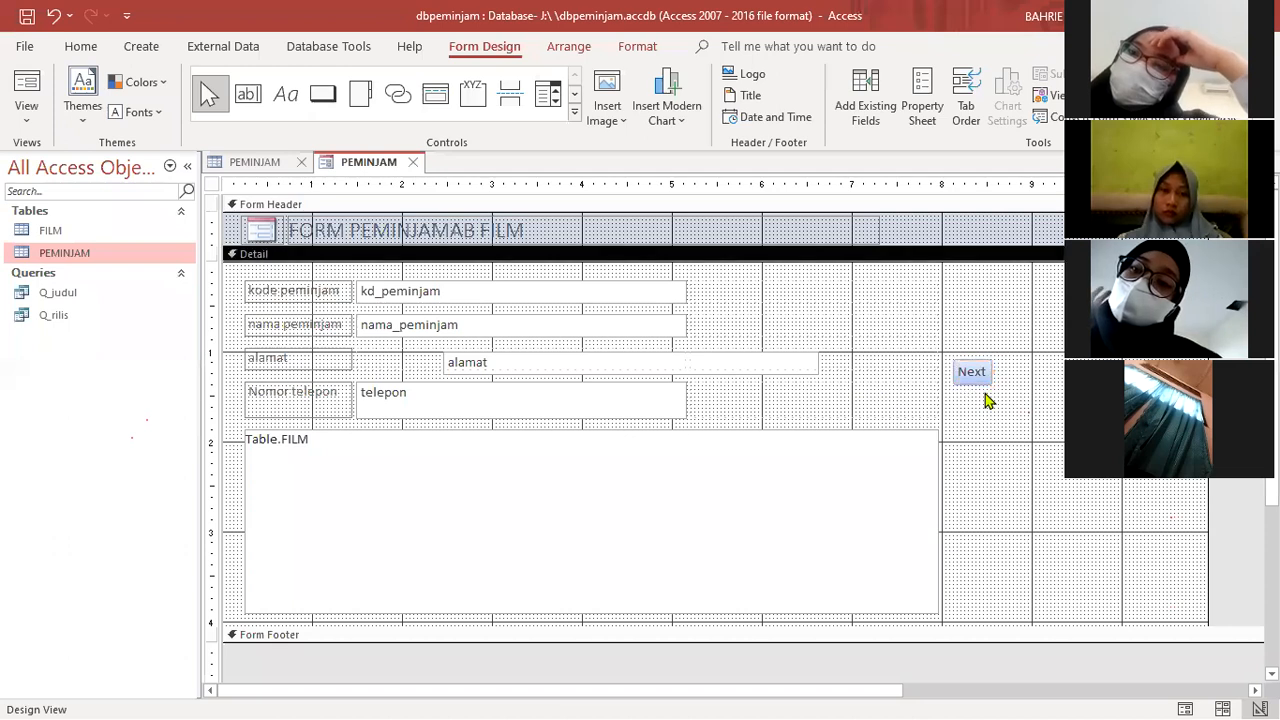